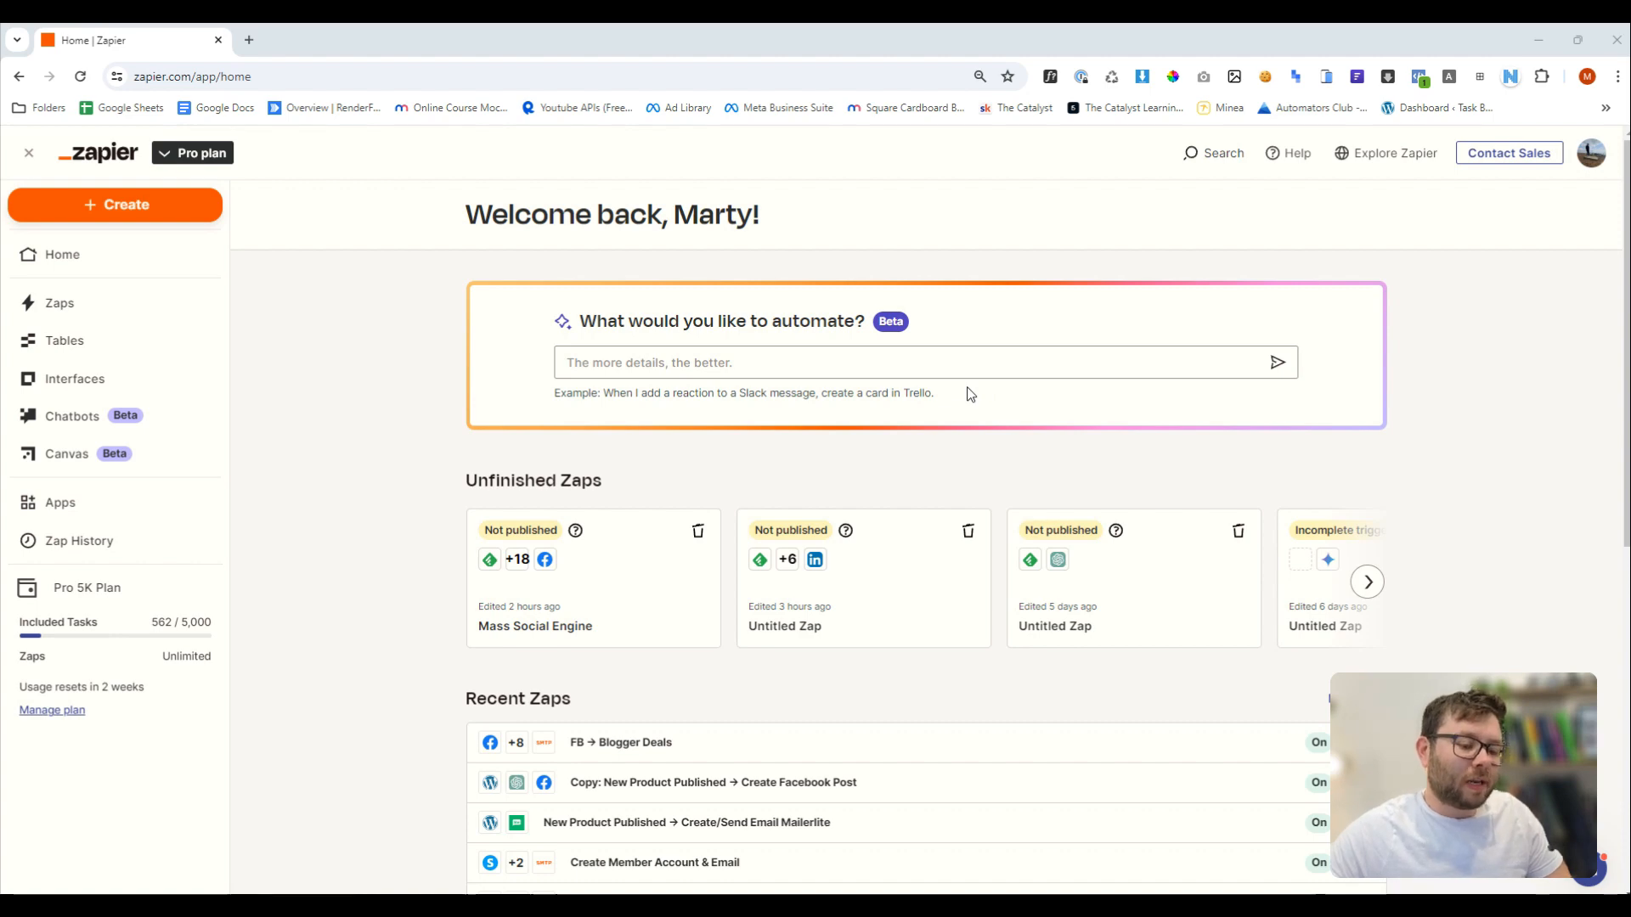
Look over the home dashboard's unfinished Zaps, recent Zaps and template sections
scroll(971, 393, "down", 2)
left_click_drag(467, 310, 603, 310)
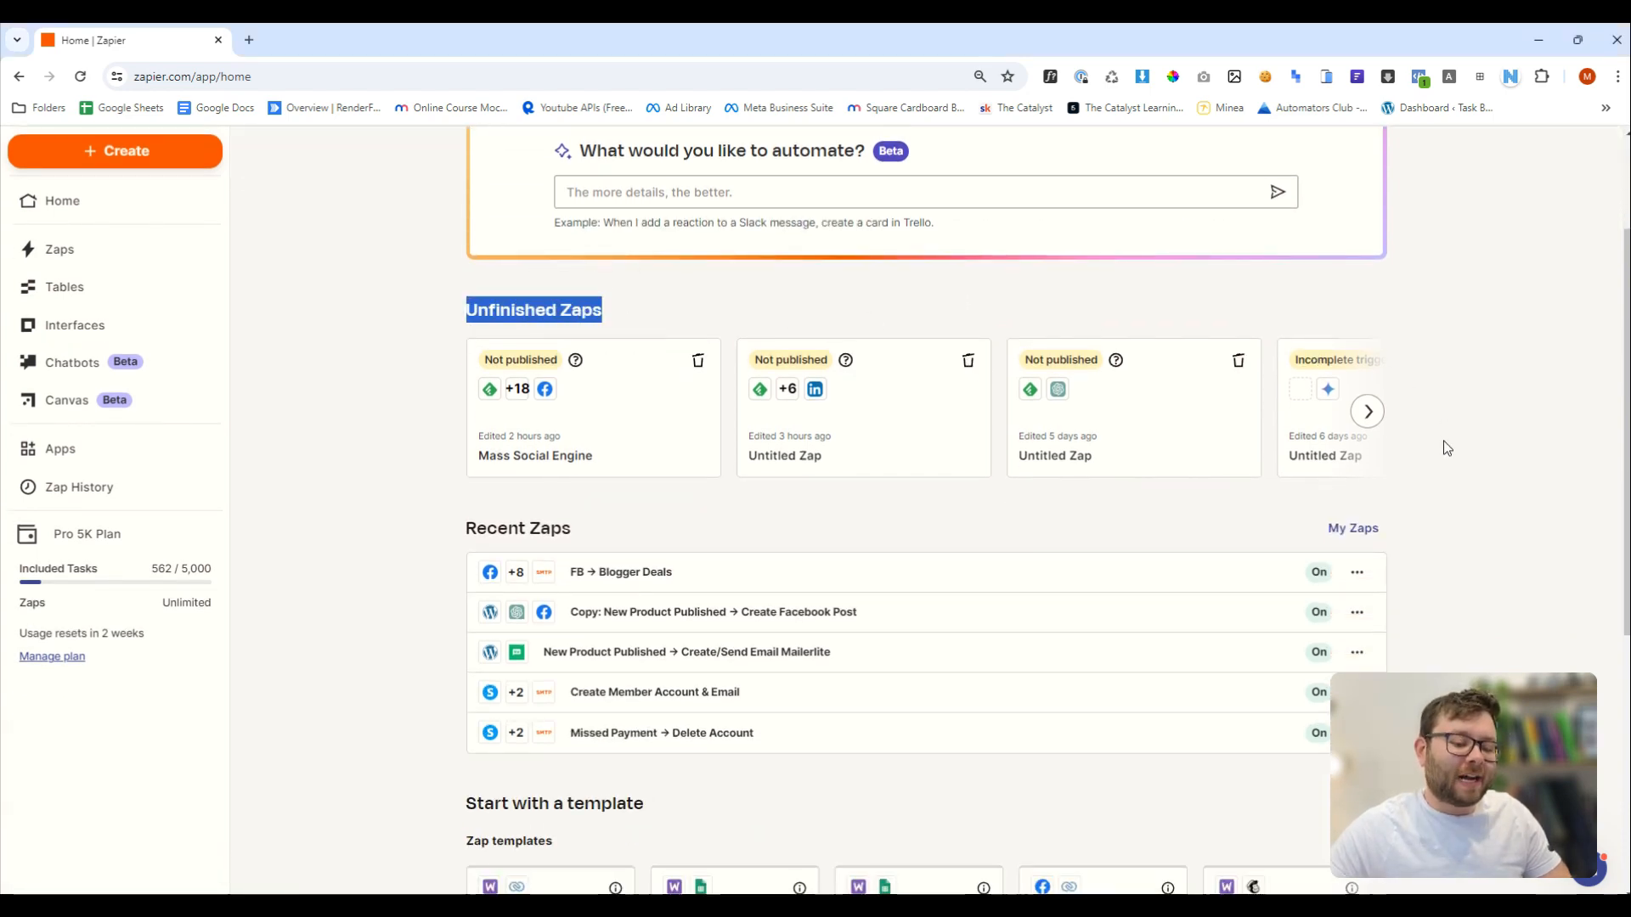
scroll(728, 365, "down", 5)
scroll(728, 389, "down", 2)
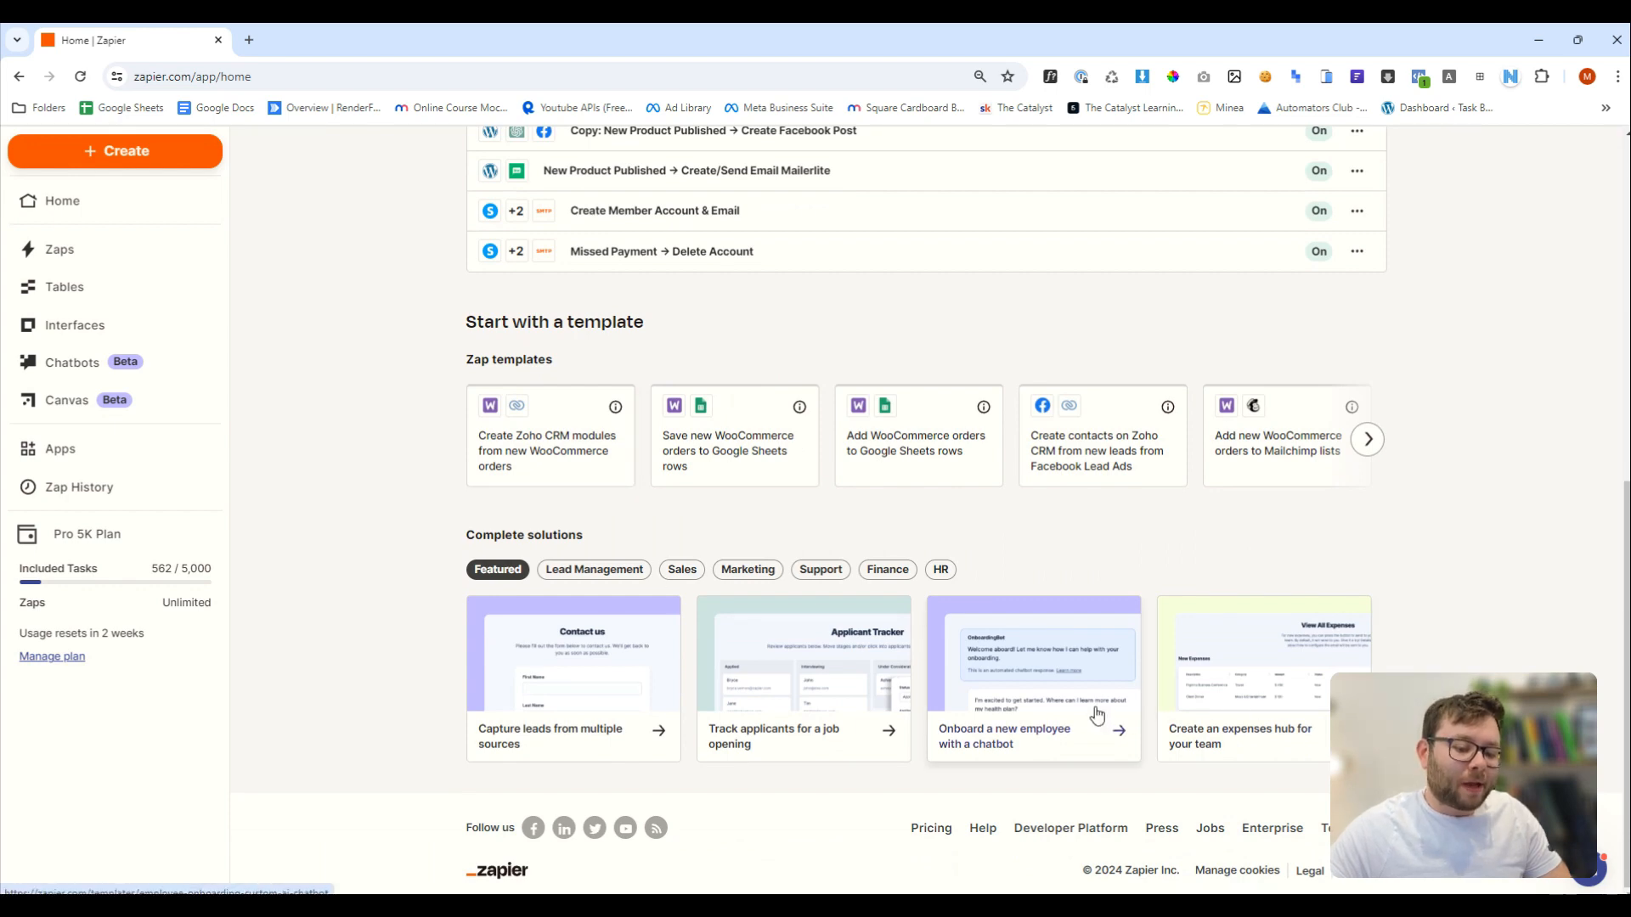
scroll(417, 552, "up", 8)
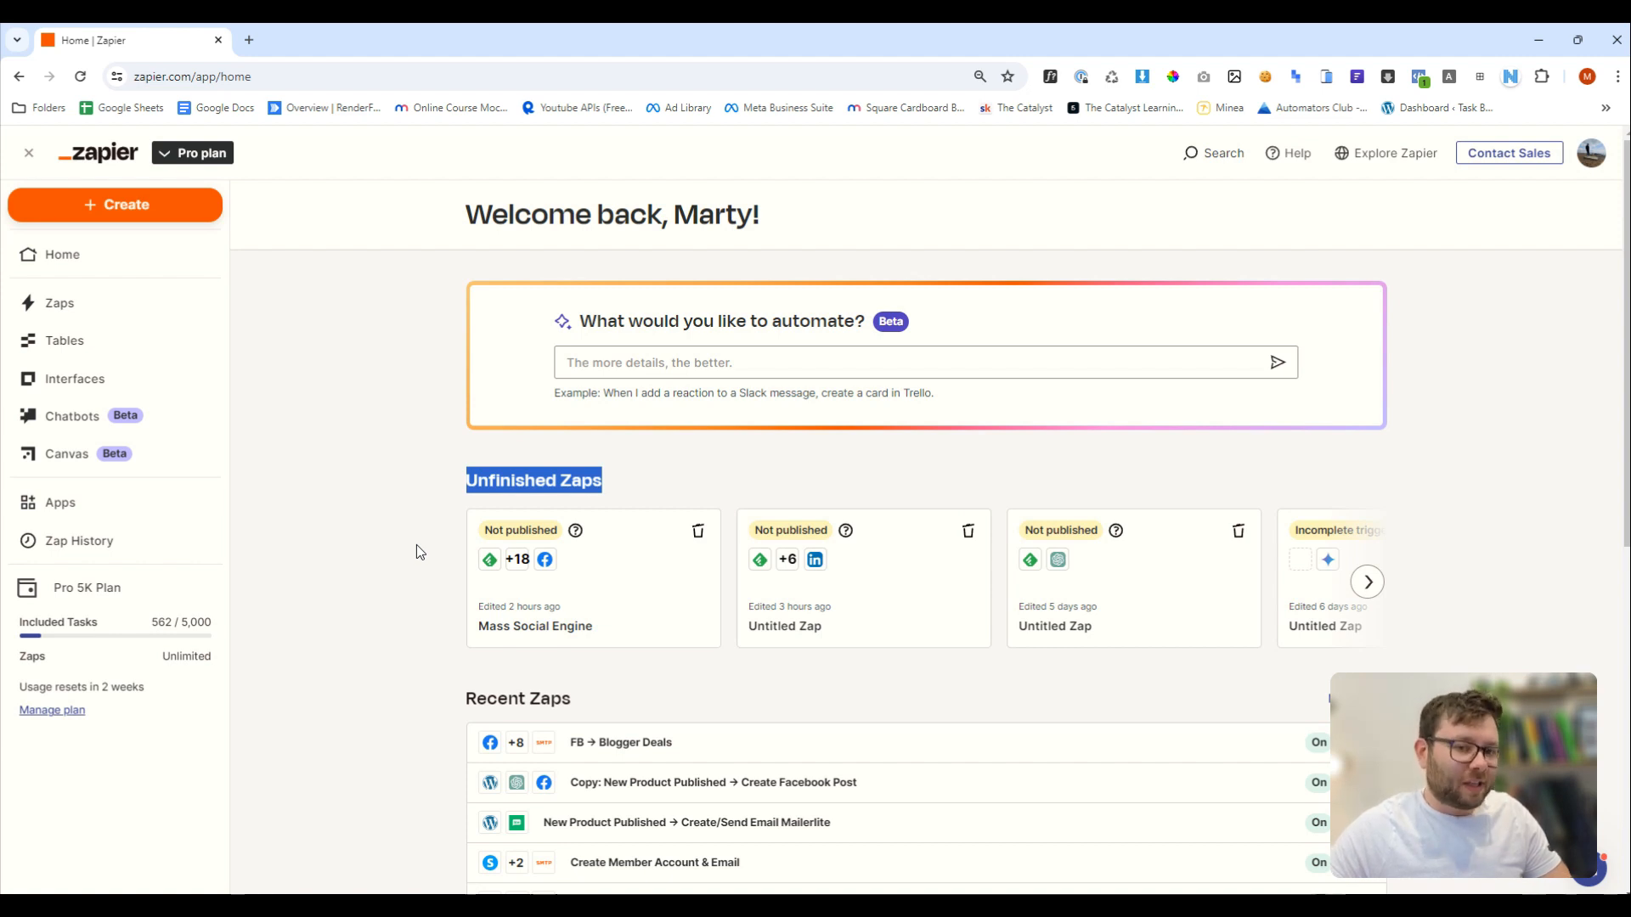
Create a new Zap and submit the automation prompt "new facebook page post, update google sheets" to the AI
left_click(116, 209)
left_click(117, 251)
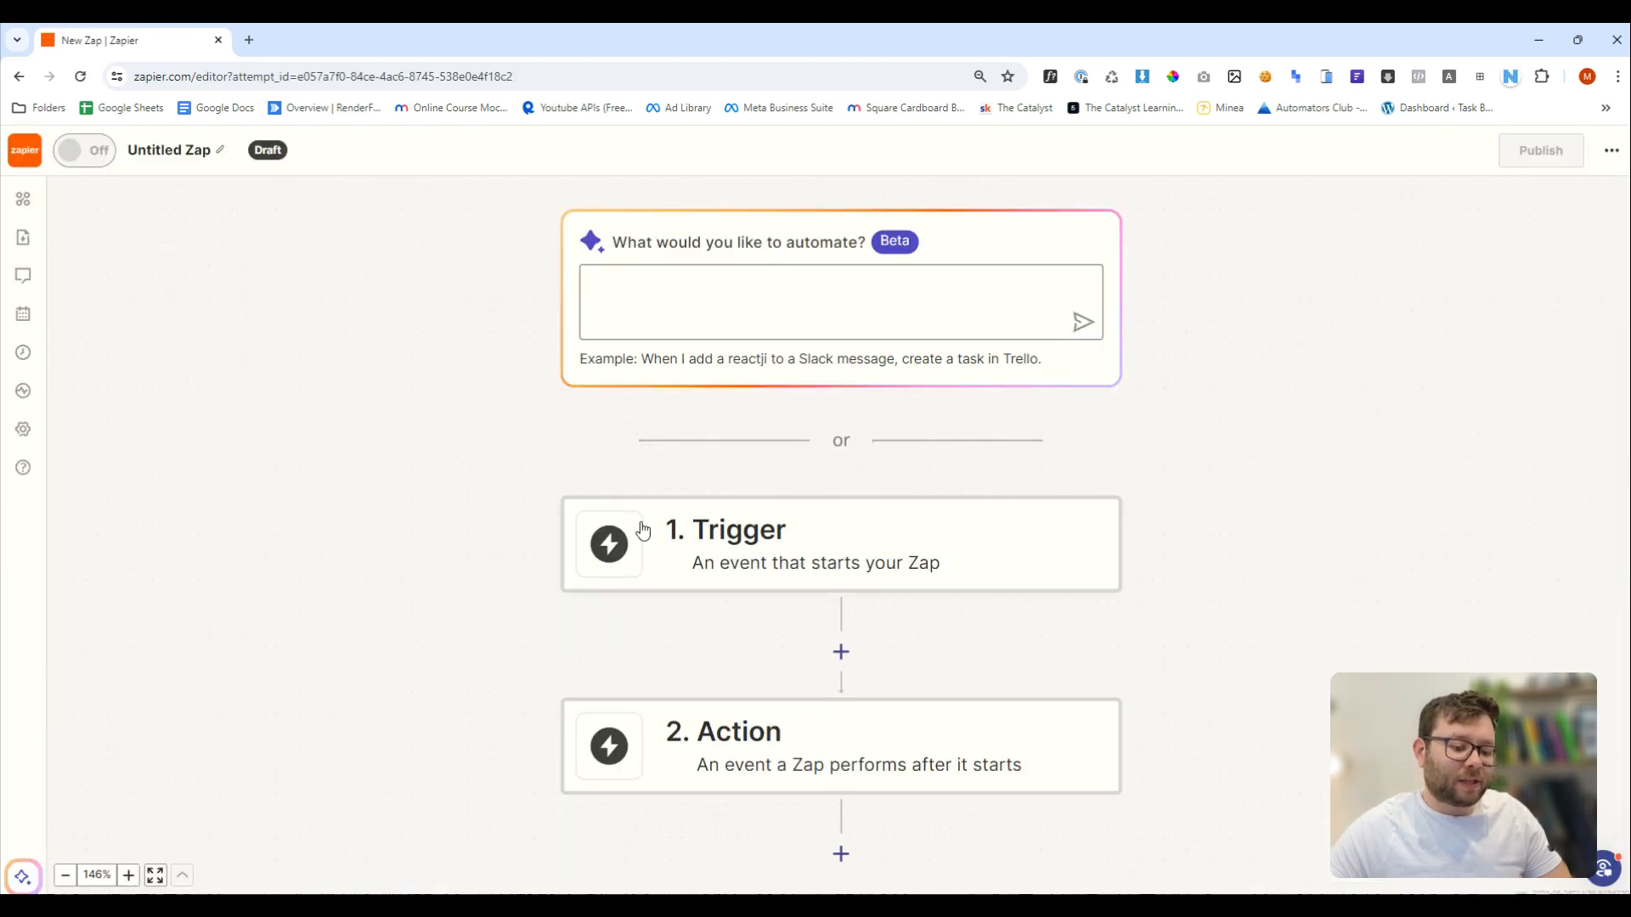
left_click(598, 288)
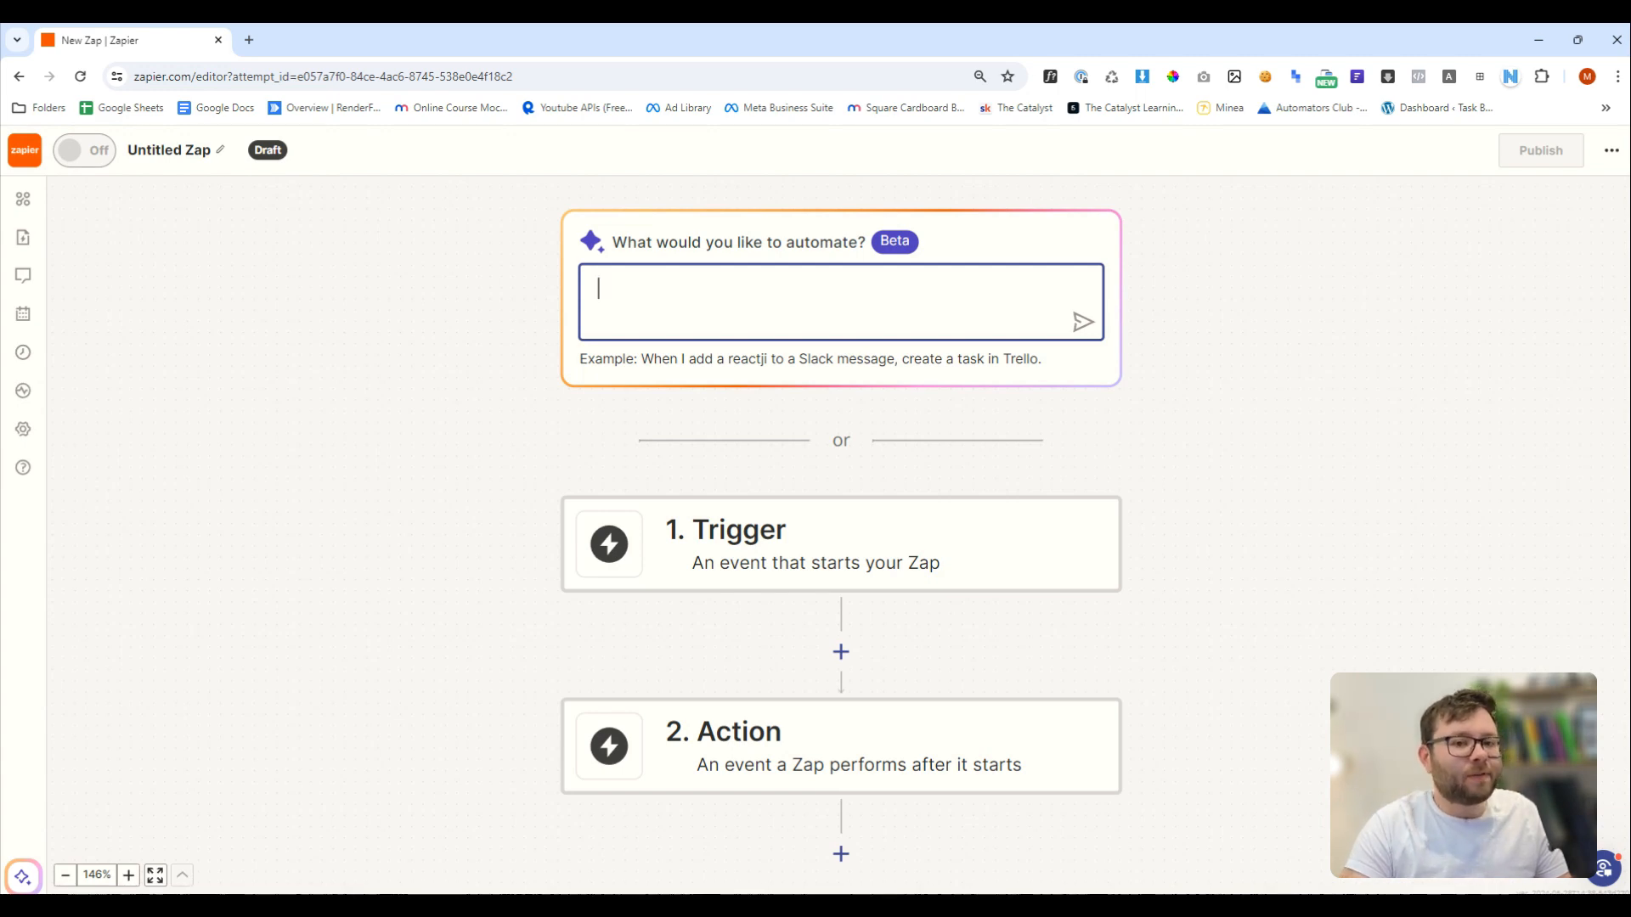
type("new faceboo")
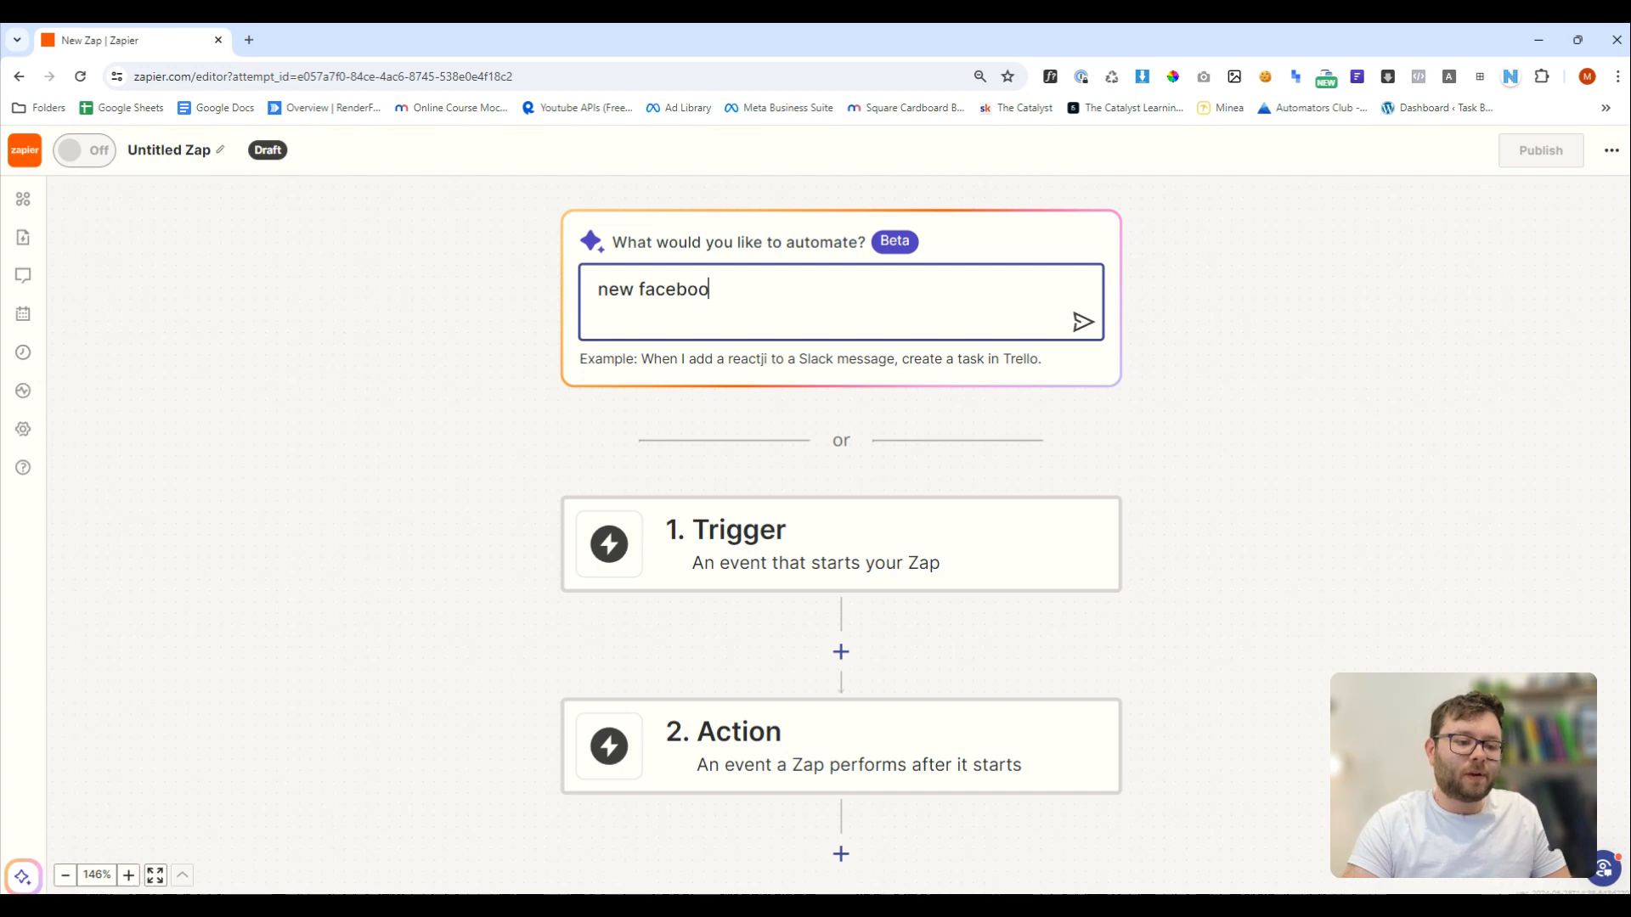
type("k page post")
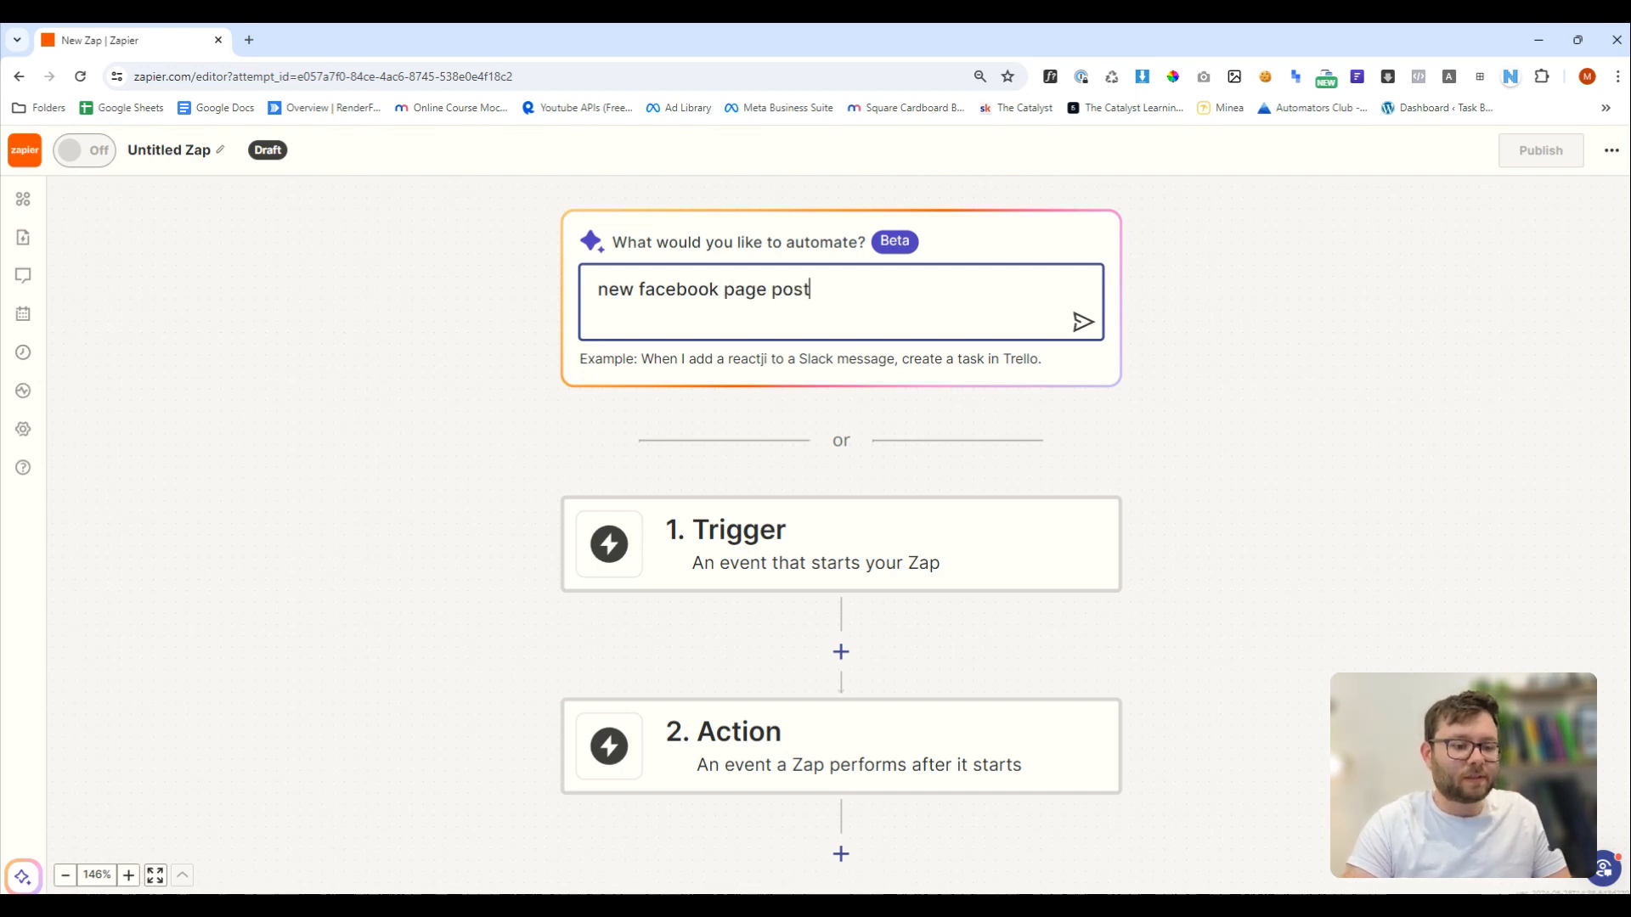
type(", update google s")
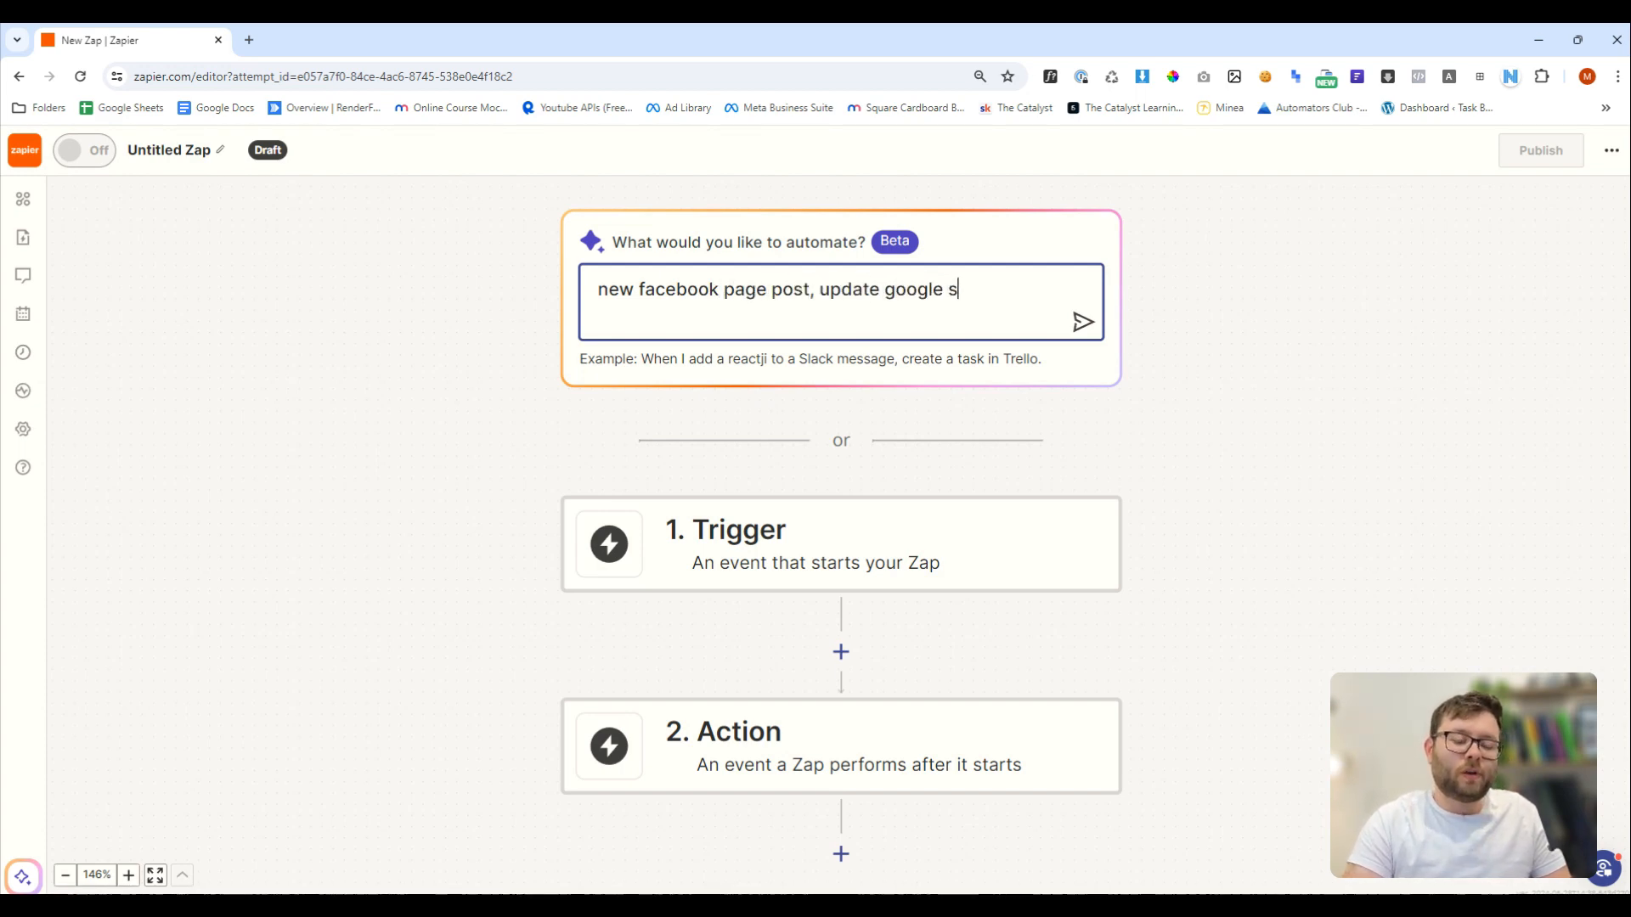
type("heets")
key("Return")
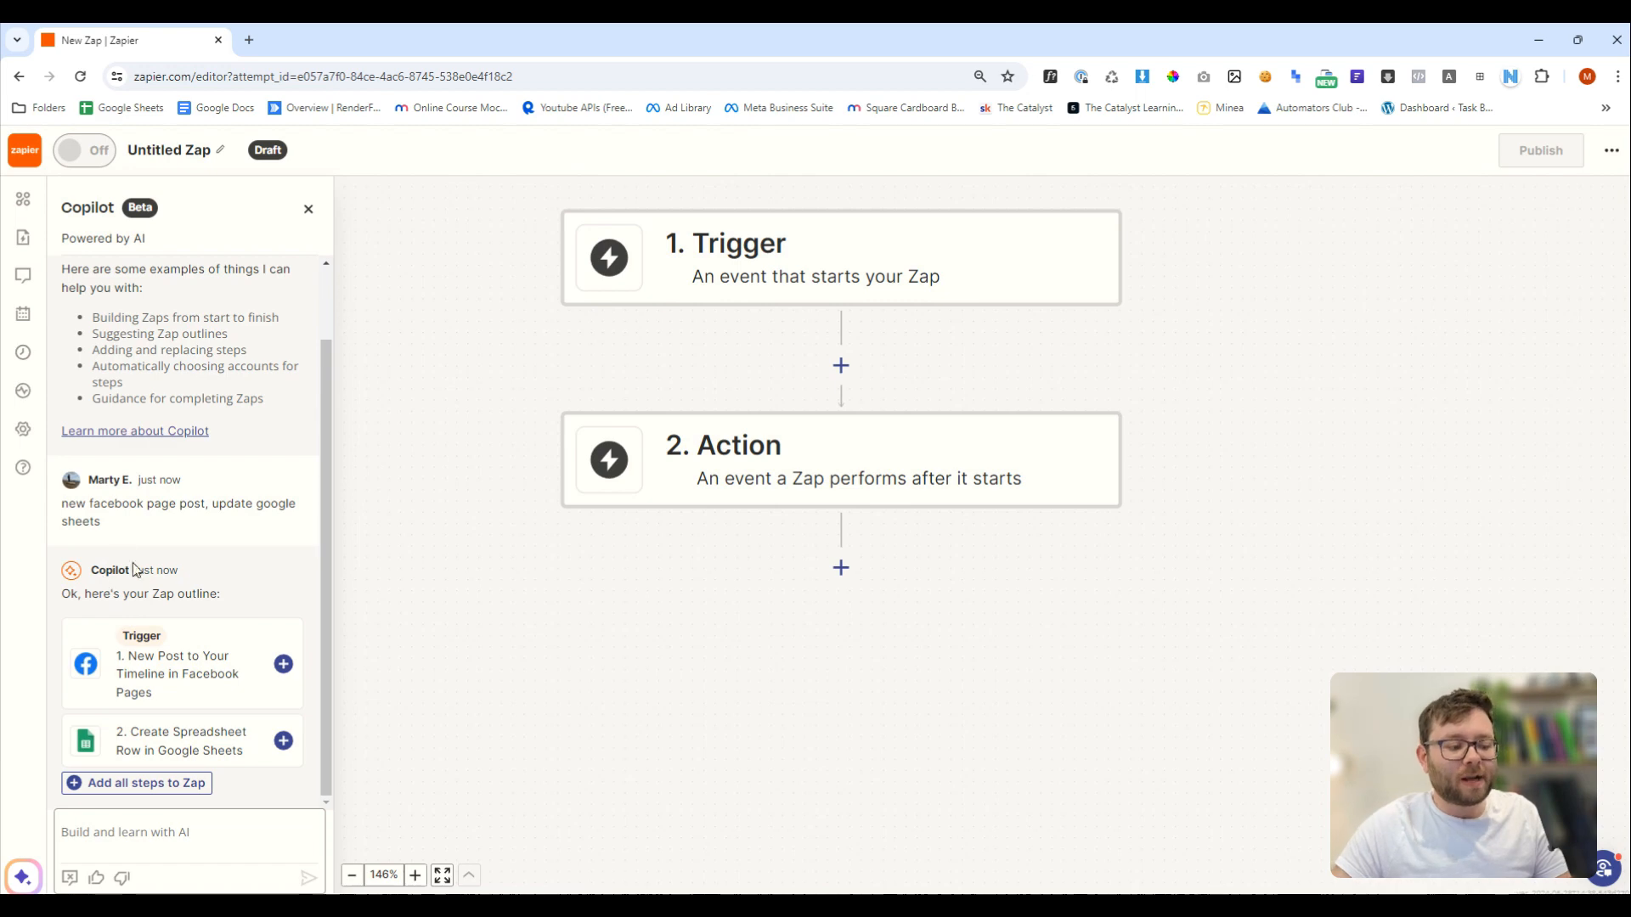
Add the suggested Facebook Pages trigger and Google Sheets Create Spreadsheet Row action to the Zap
left_click_drag(129, 656, 210, 674)
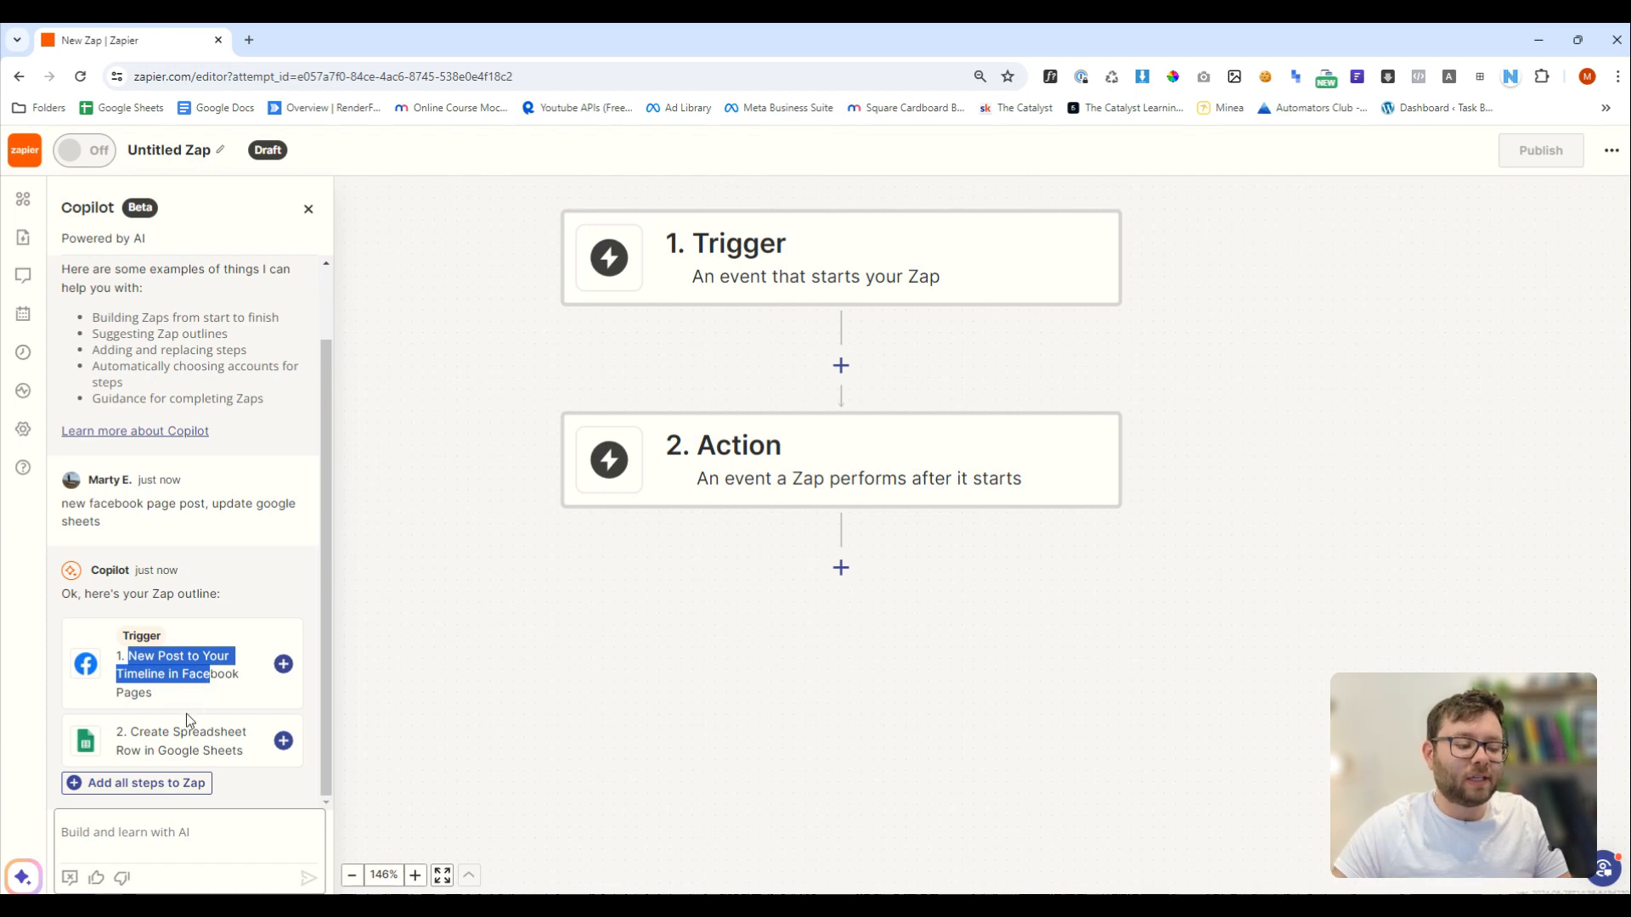
left_click_drag(138, 731, 228, 731)
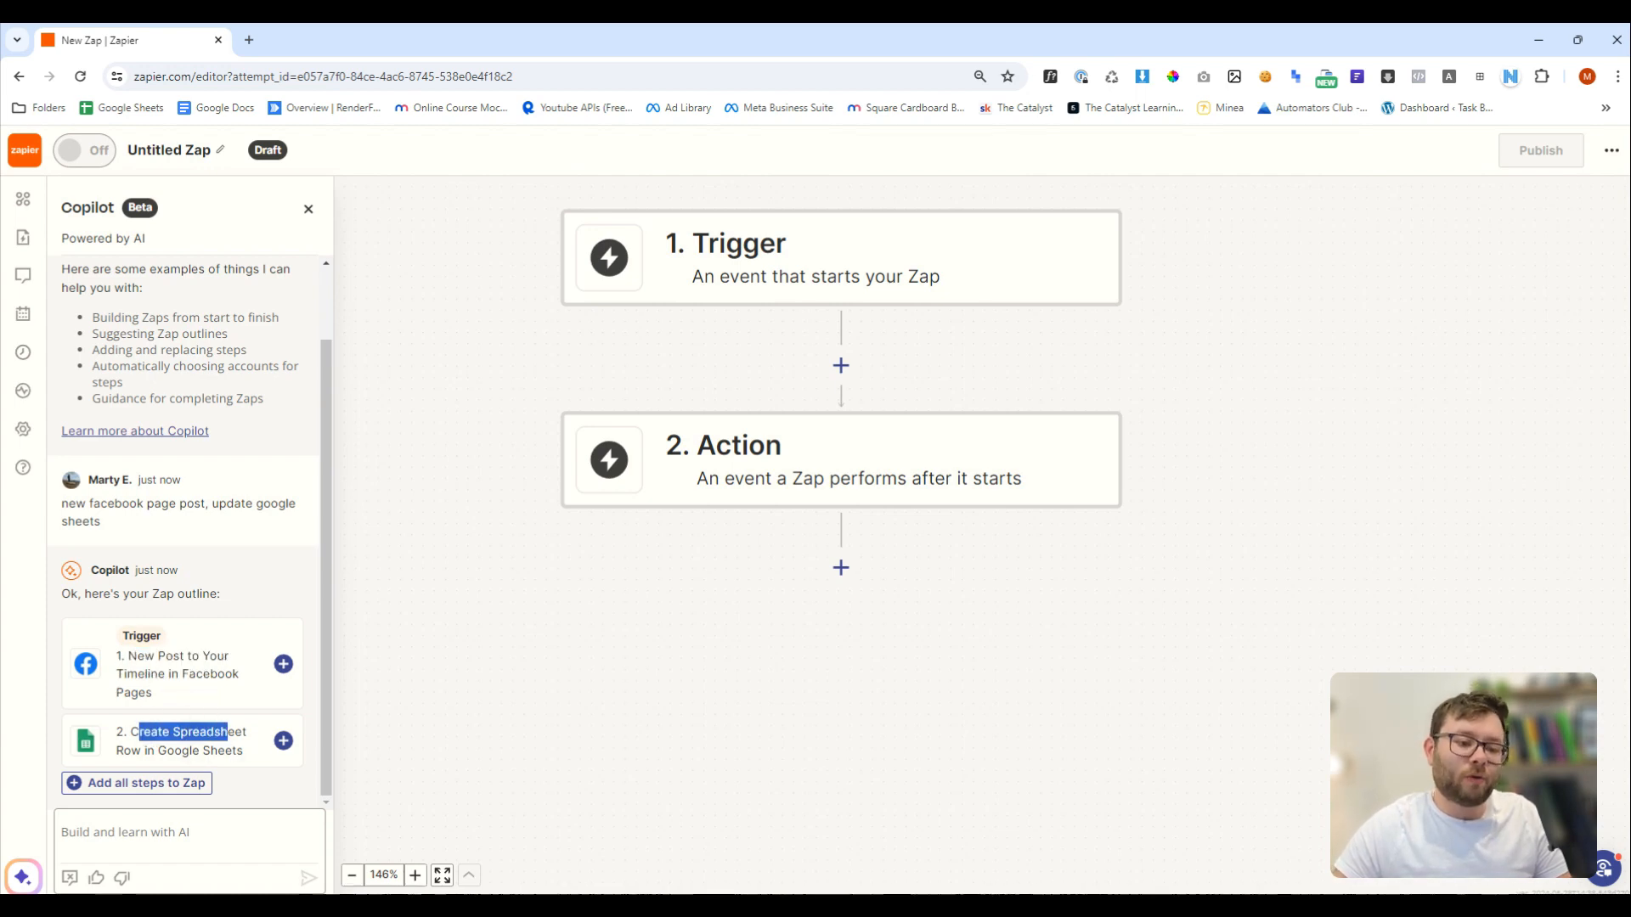
left_click(284, 664)
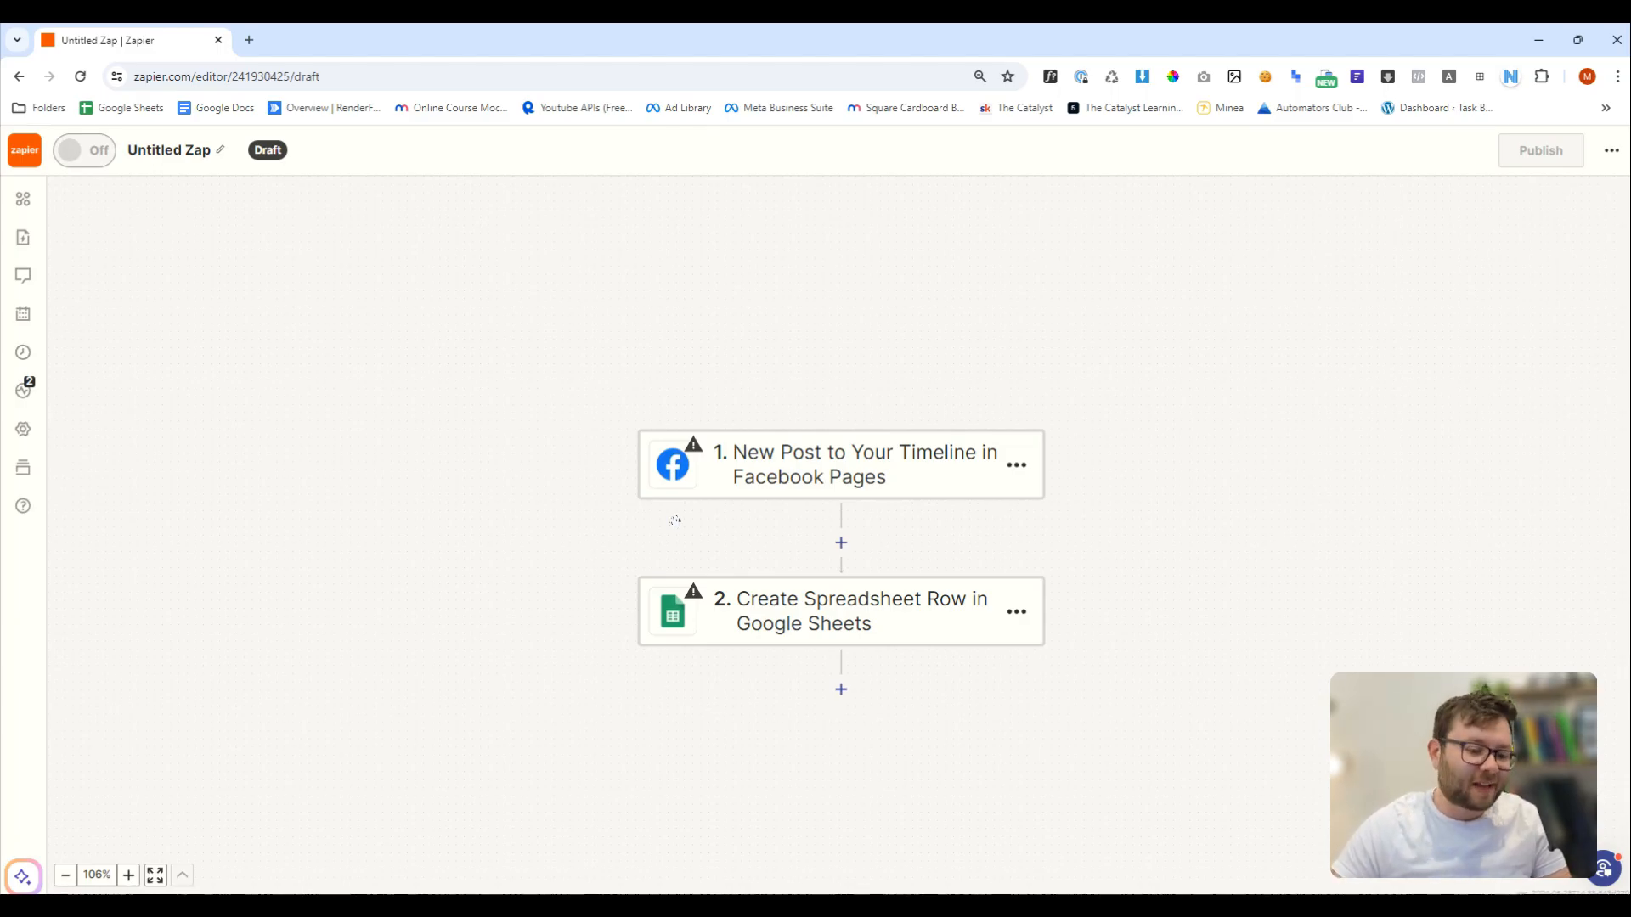
Add an empty third action after the Create Spreadsheet Row step, without choosing an app for it
left_click_drag(676, 519, 650, 458)
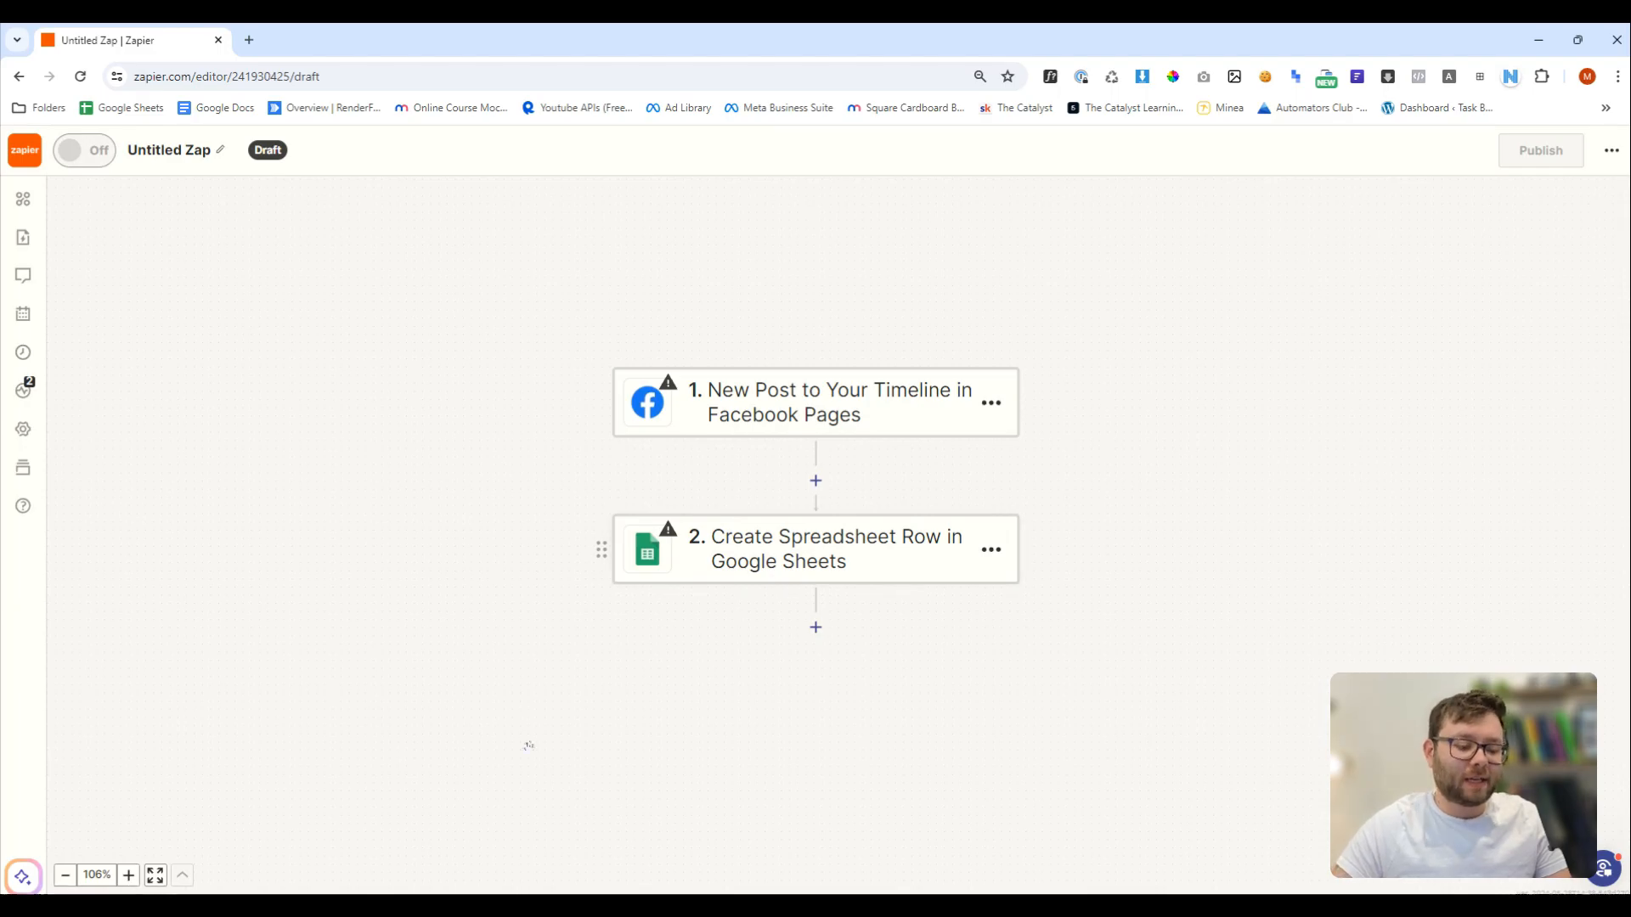
scroll(774, 407, "up", 5)
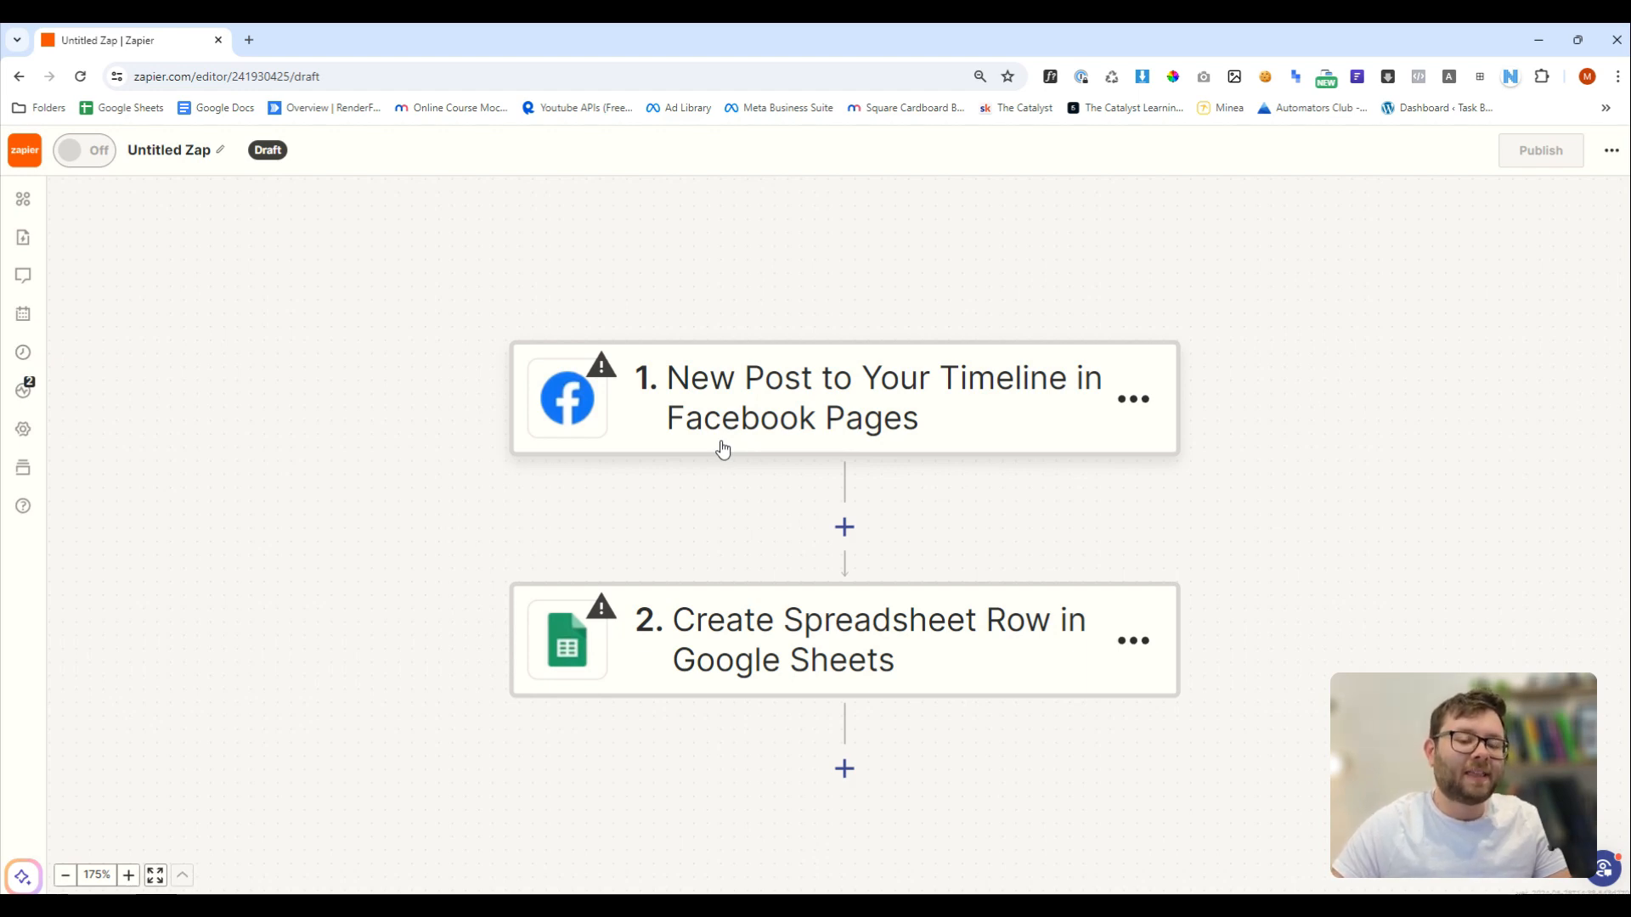
scroll(718, 484, "down", 3)
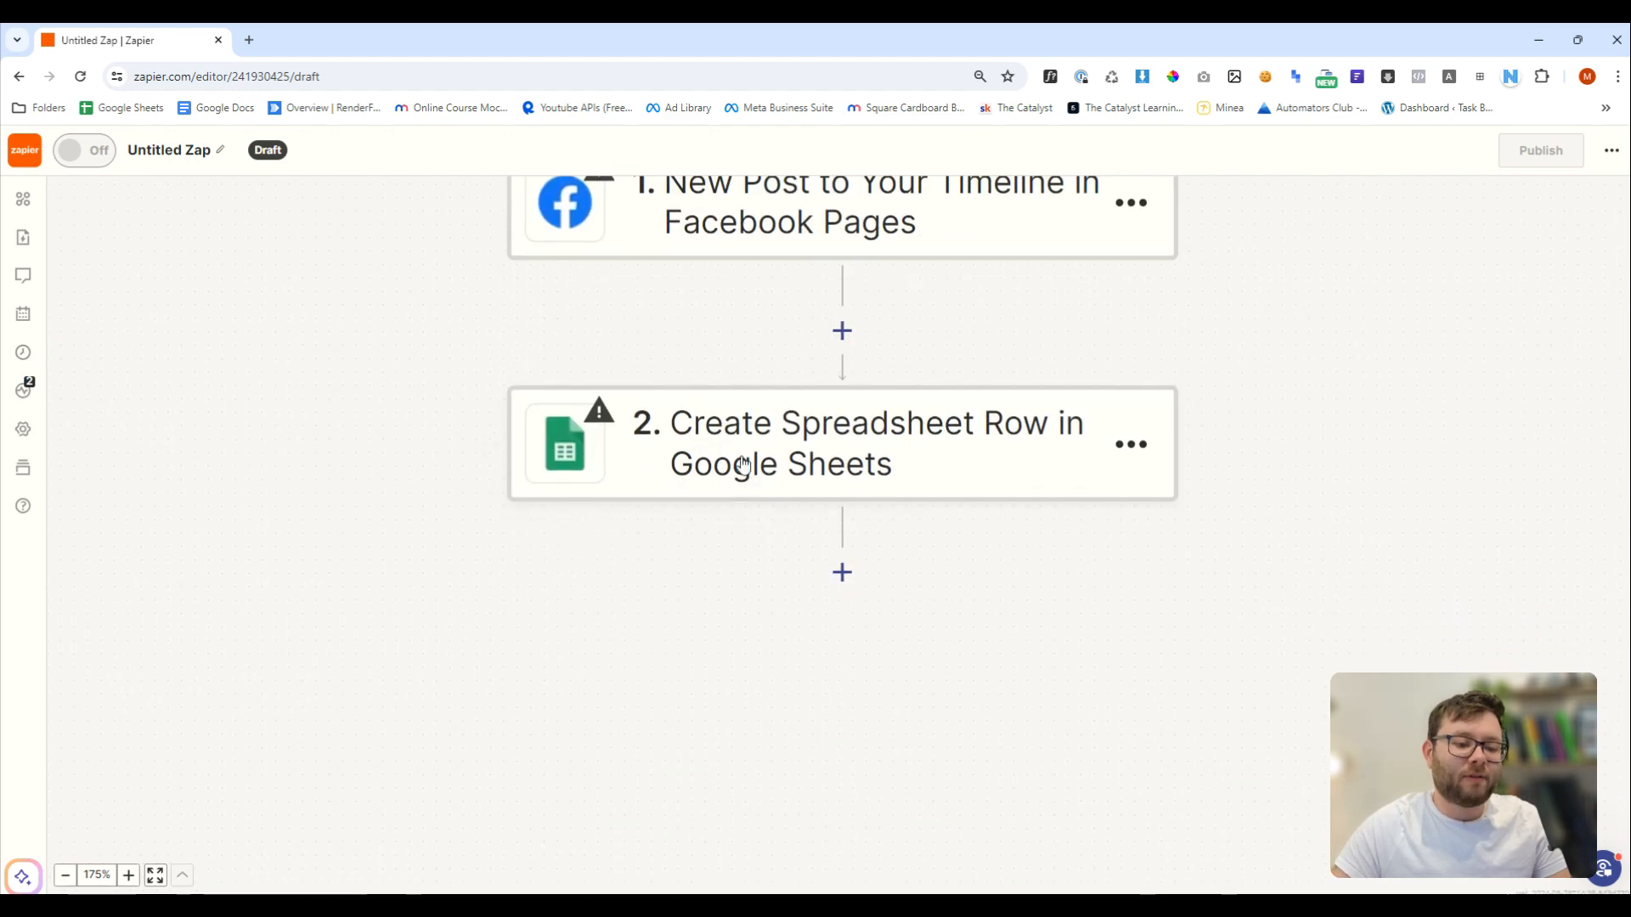
left_click(841, 573)
left_click(1121, 287)
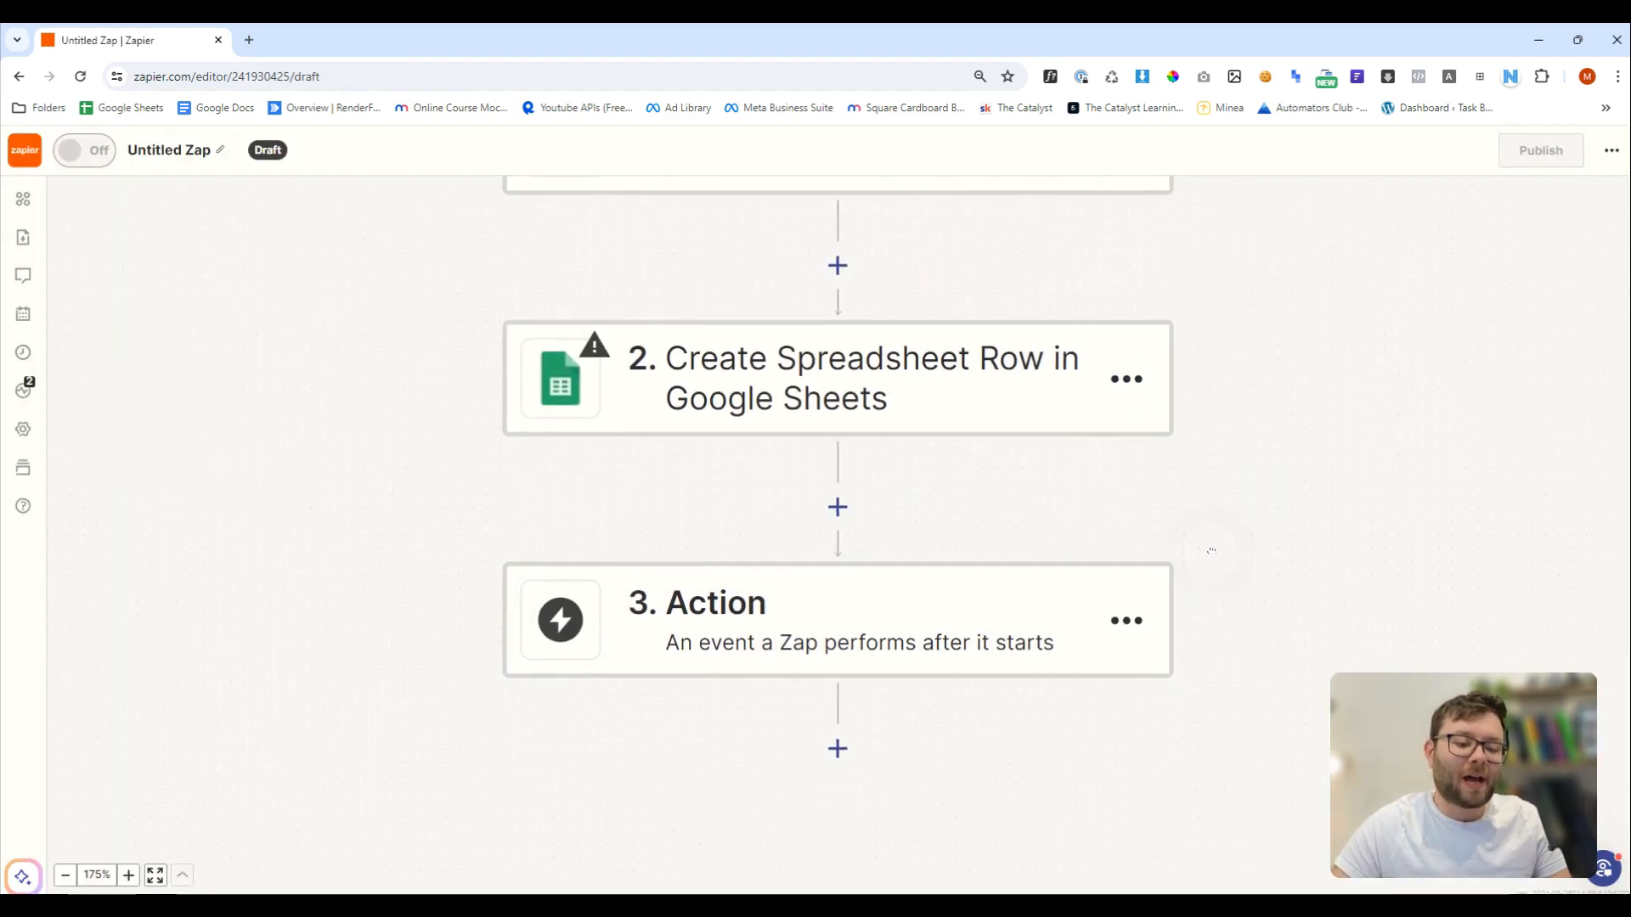
Configure the Zap's trigger with Facebook Pages as the app and New Post by You as the event
scroll(739, 411, "up", 2)
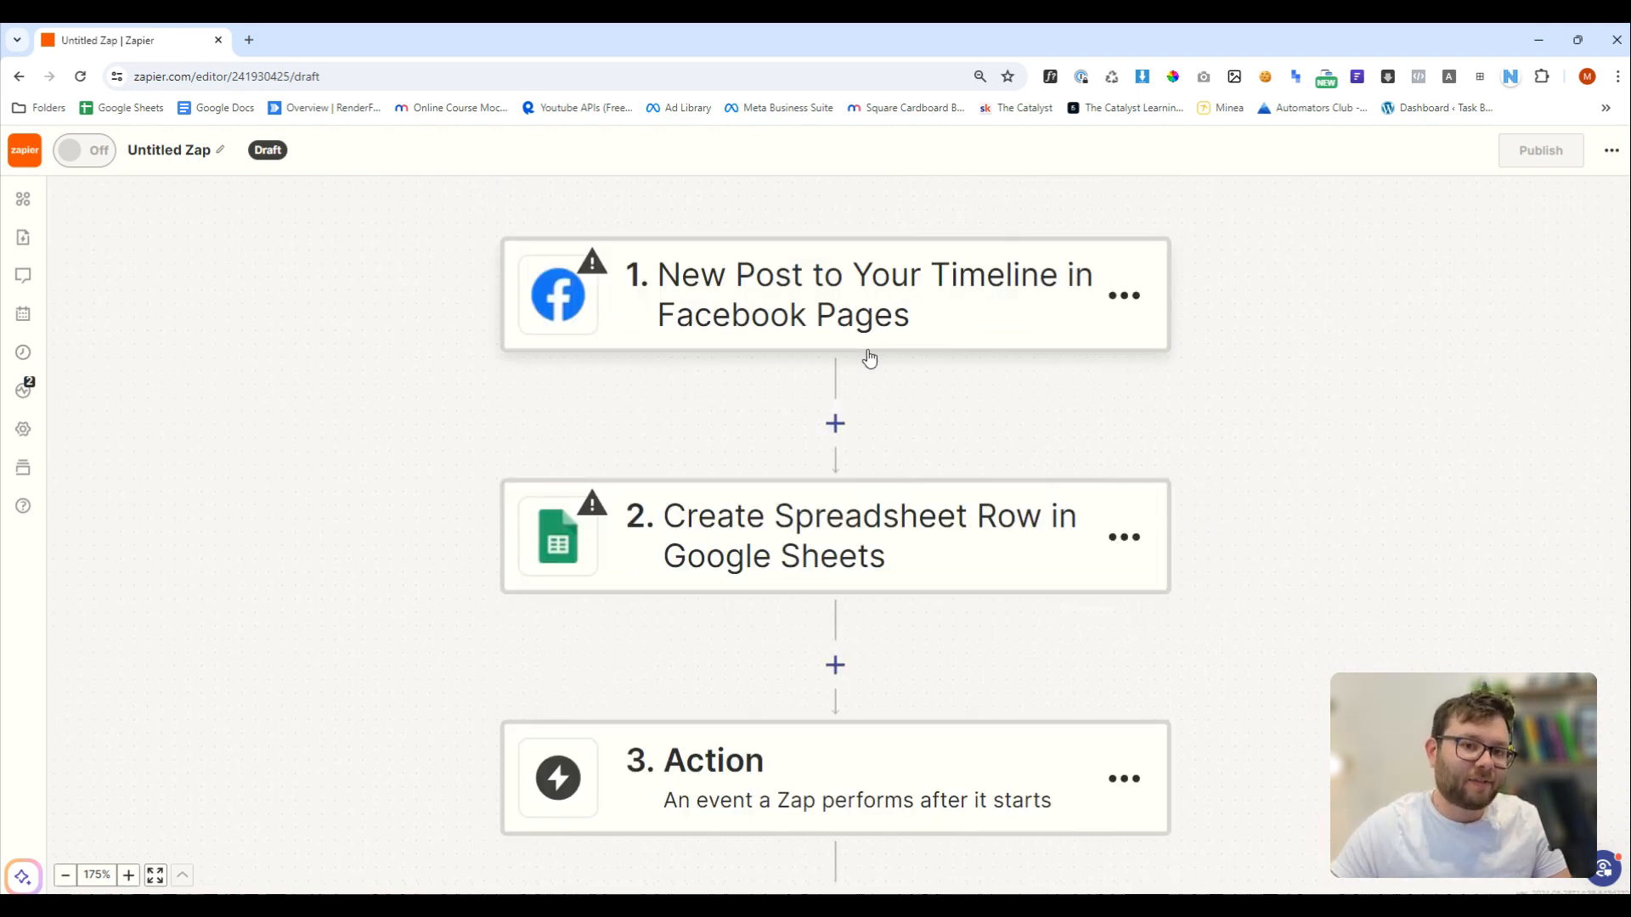
scroll(947, 429, "down", 2)
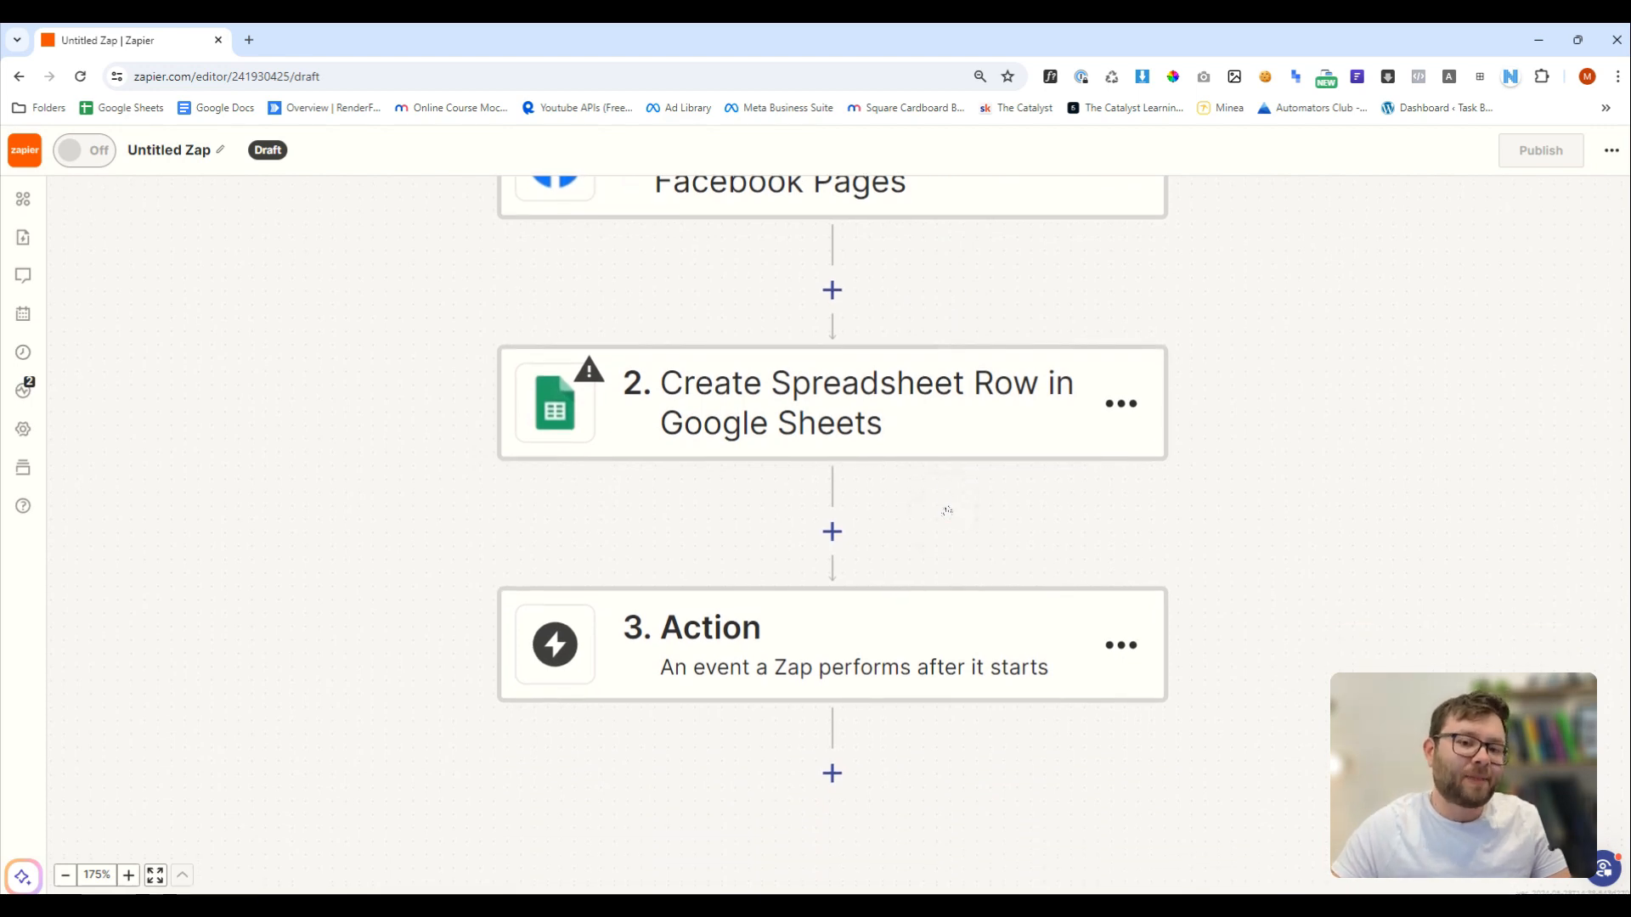
left_click(903, 204)
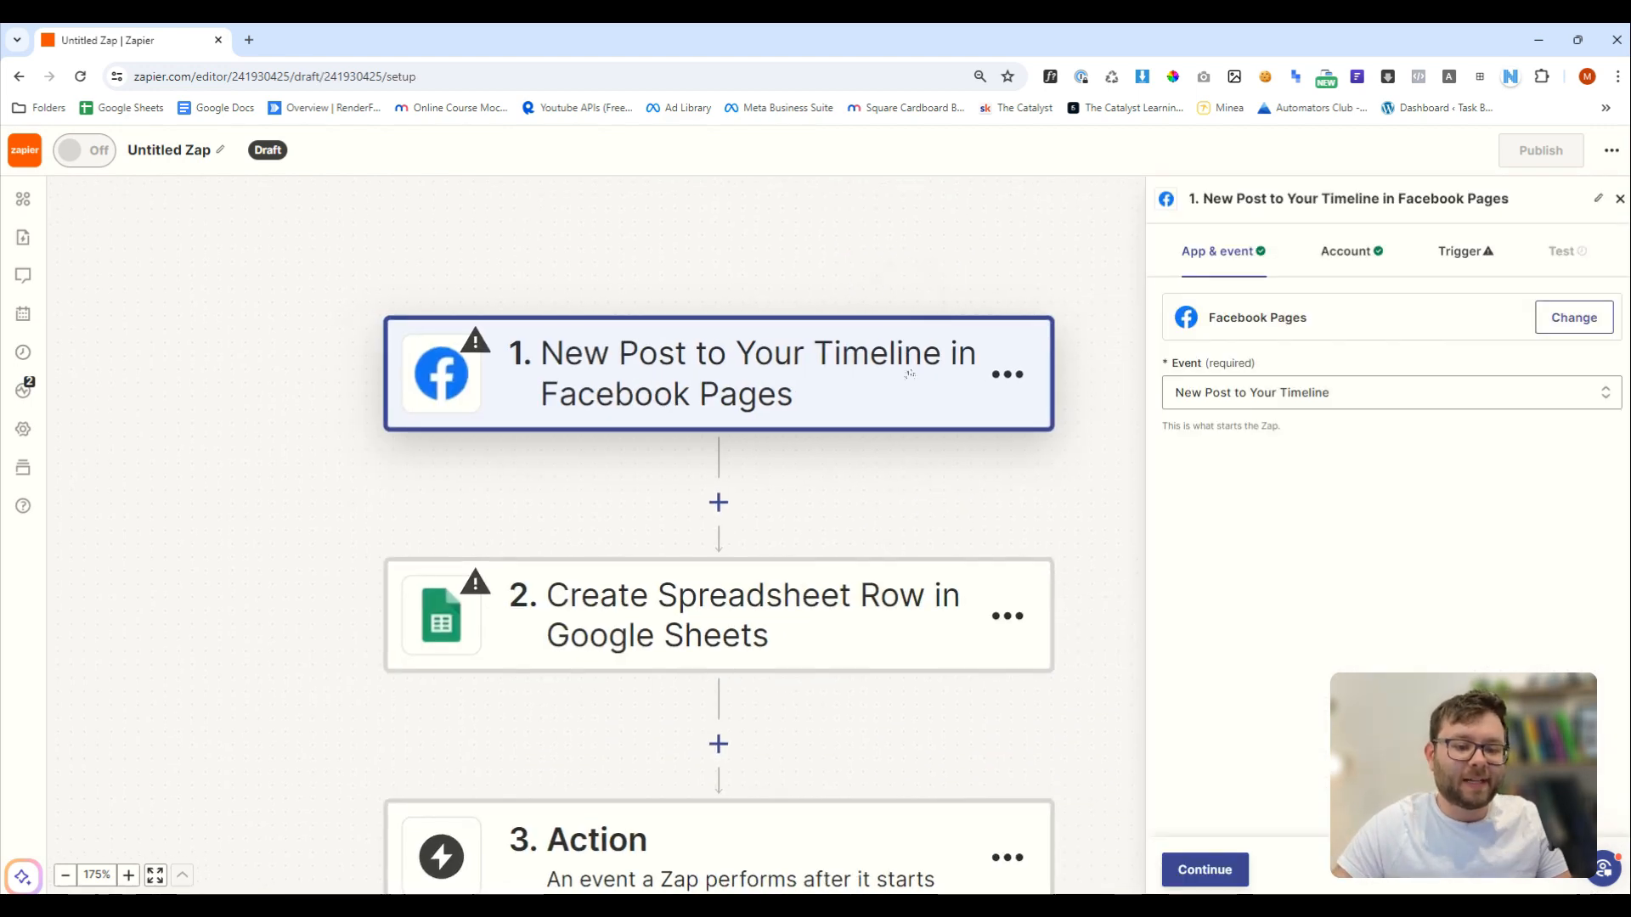
left_click(866, 369)
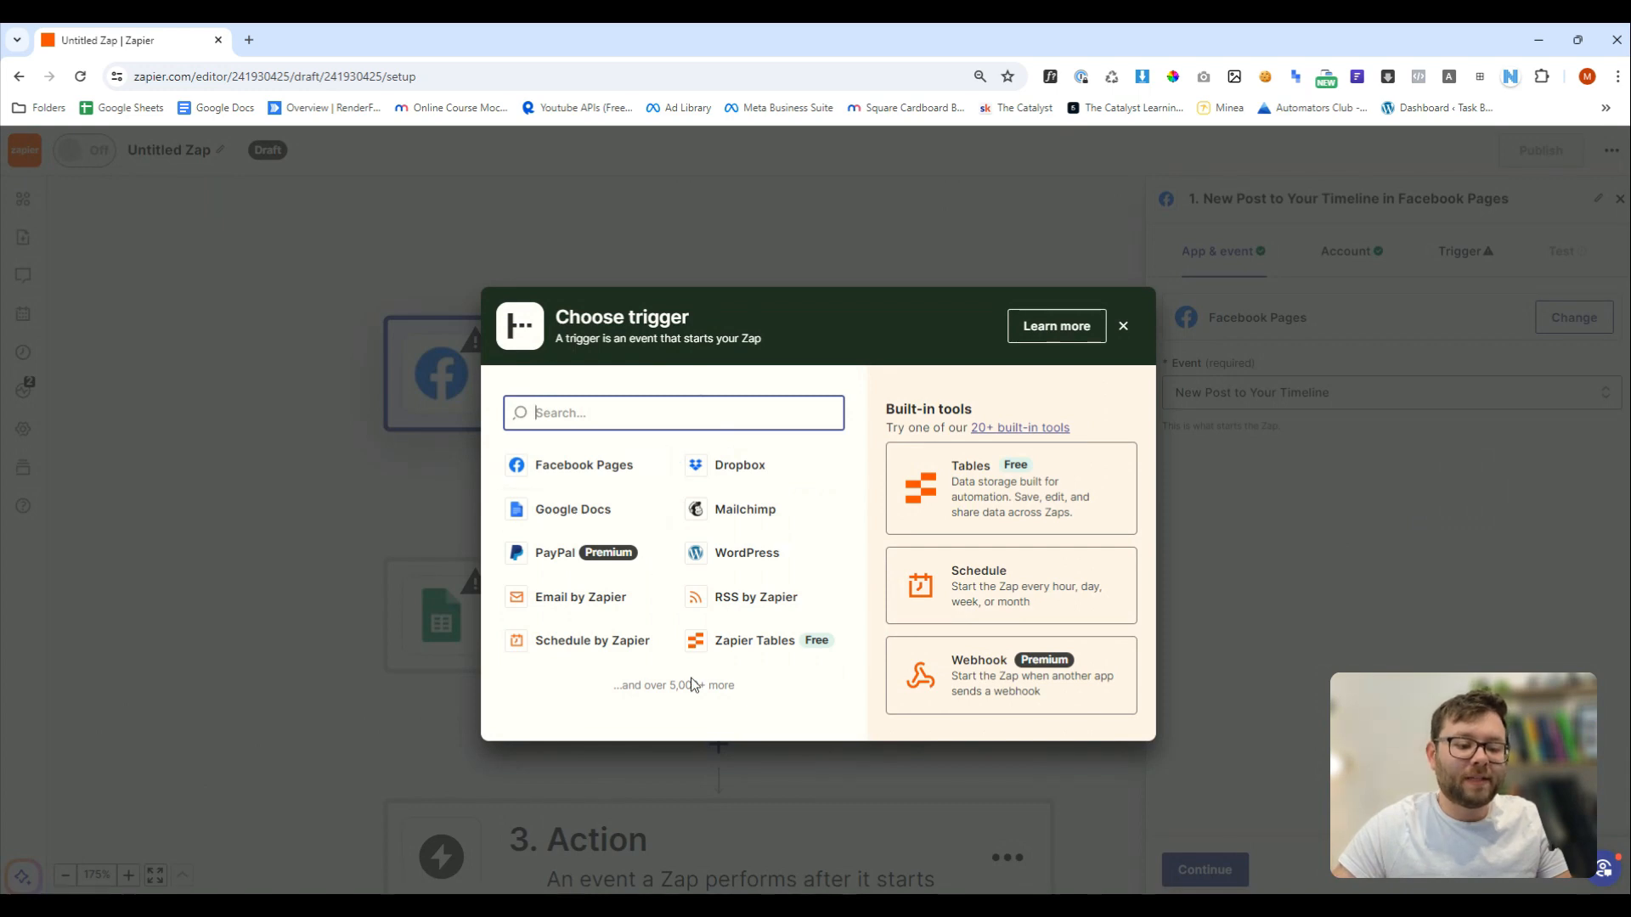
left_click(579, 472)
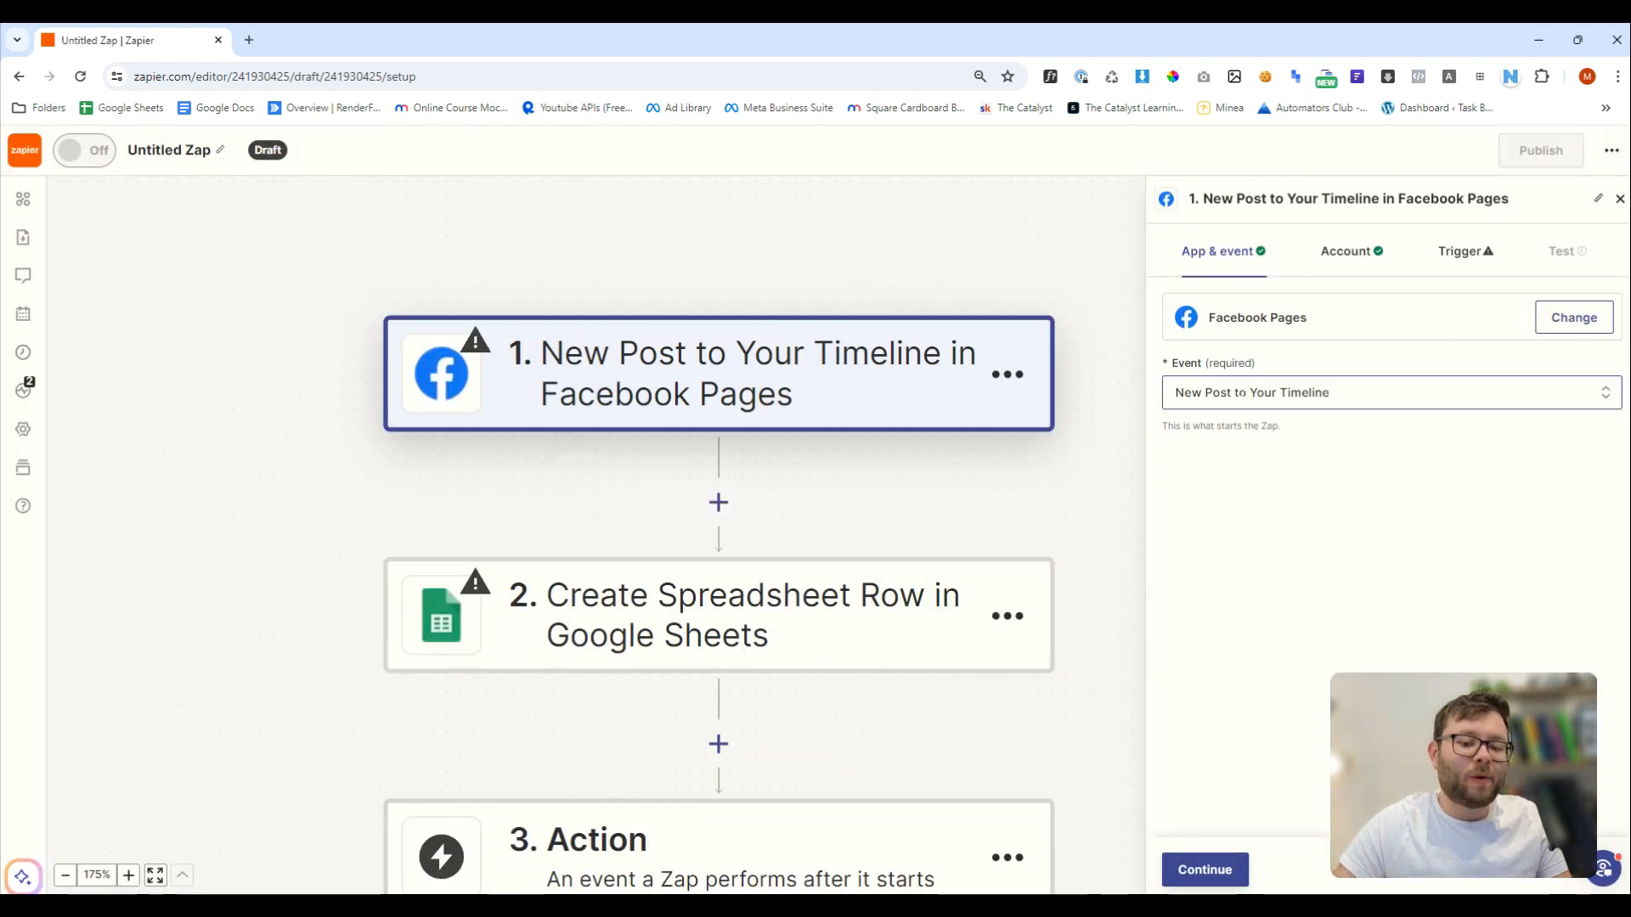
left_click(1209, 392)
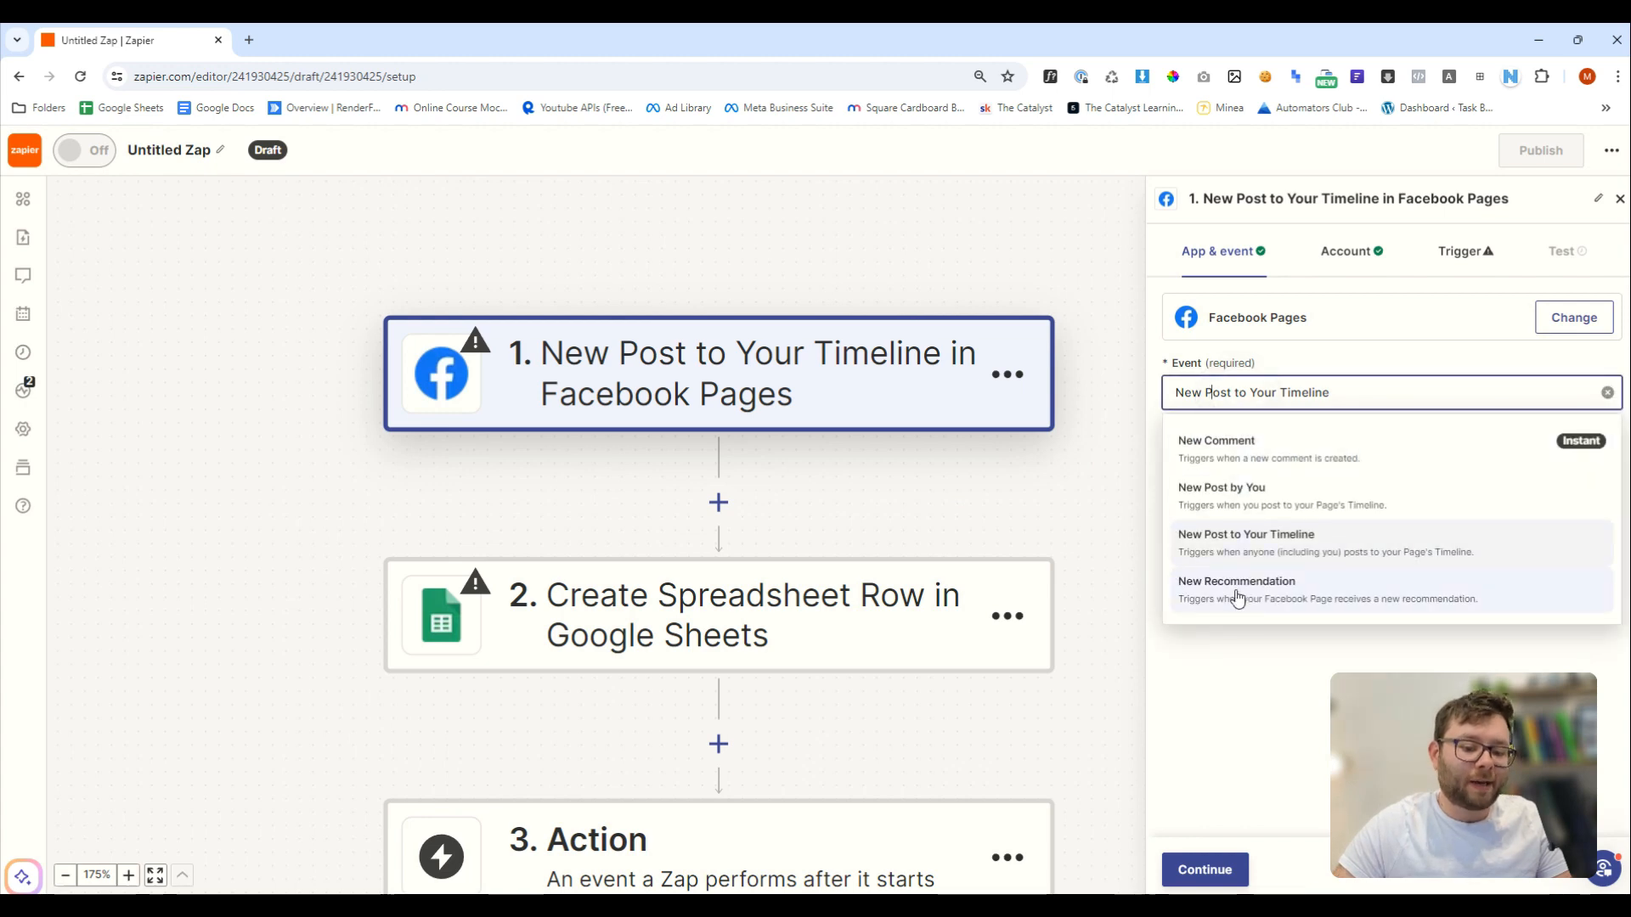
left_click(1242, 546)
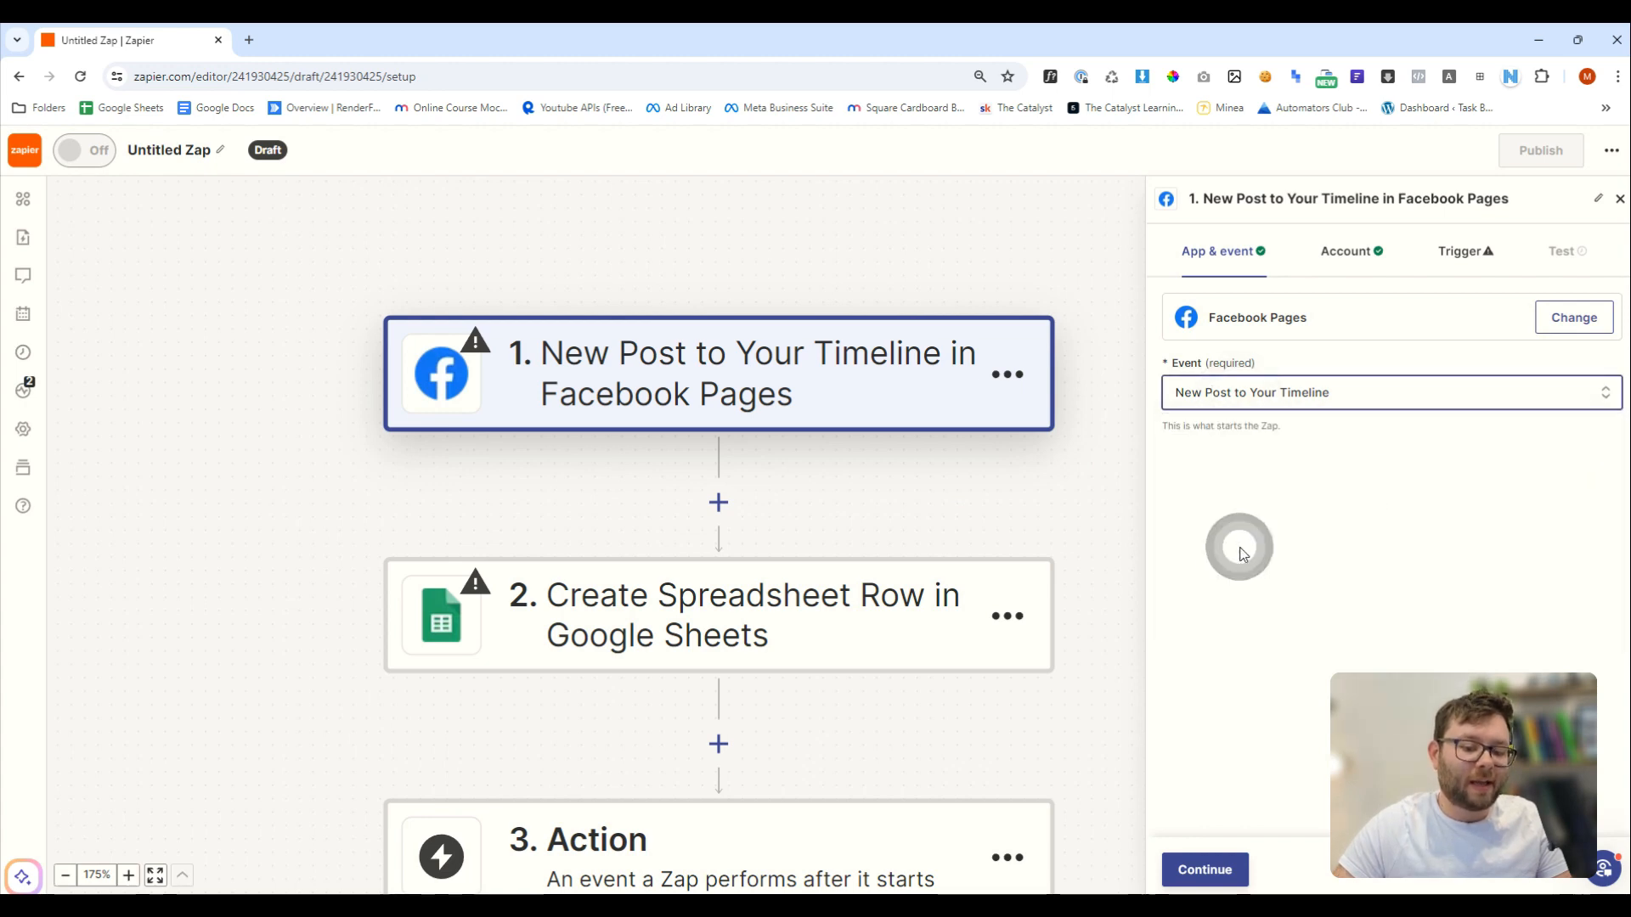
left_click(1267, 393)
left_click(1247, 507)
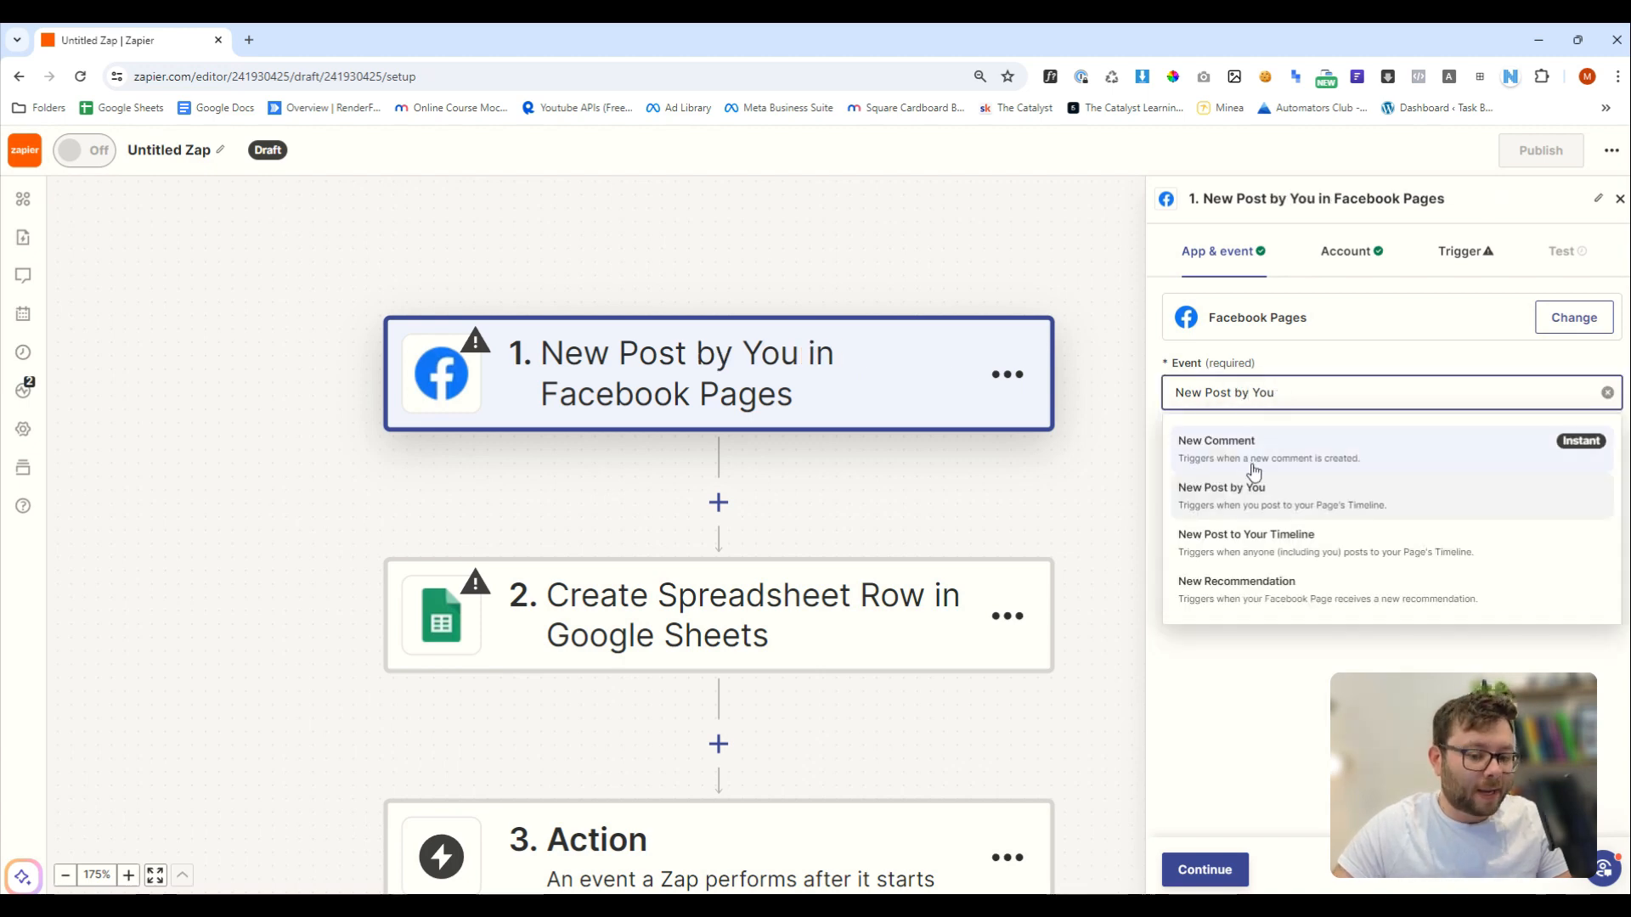
left_click(1242, 496)
left_click(1202, 872)
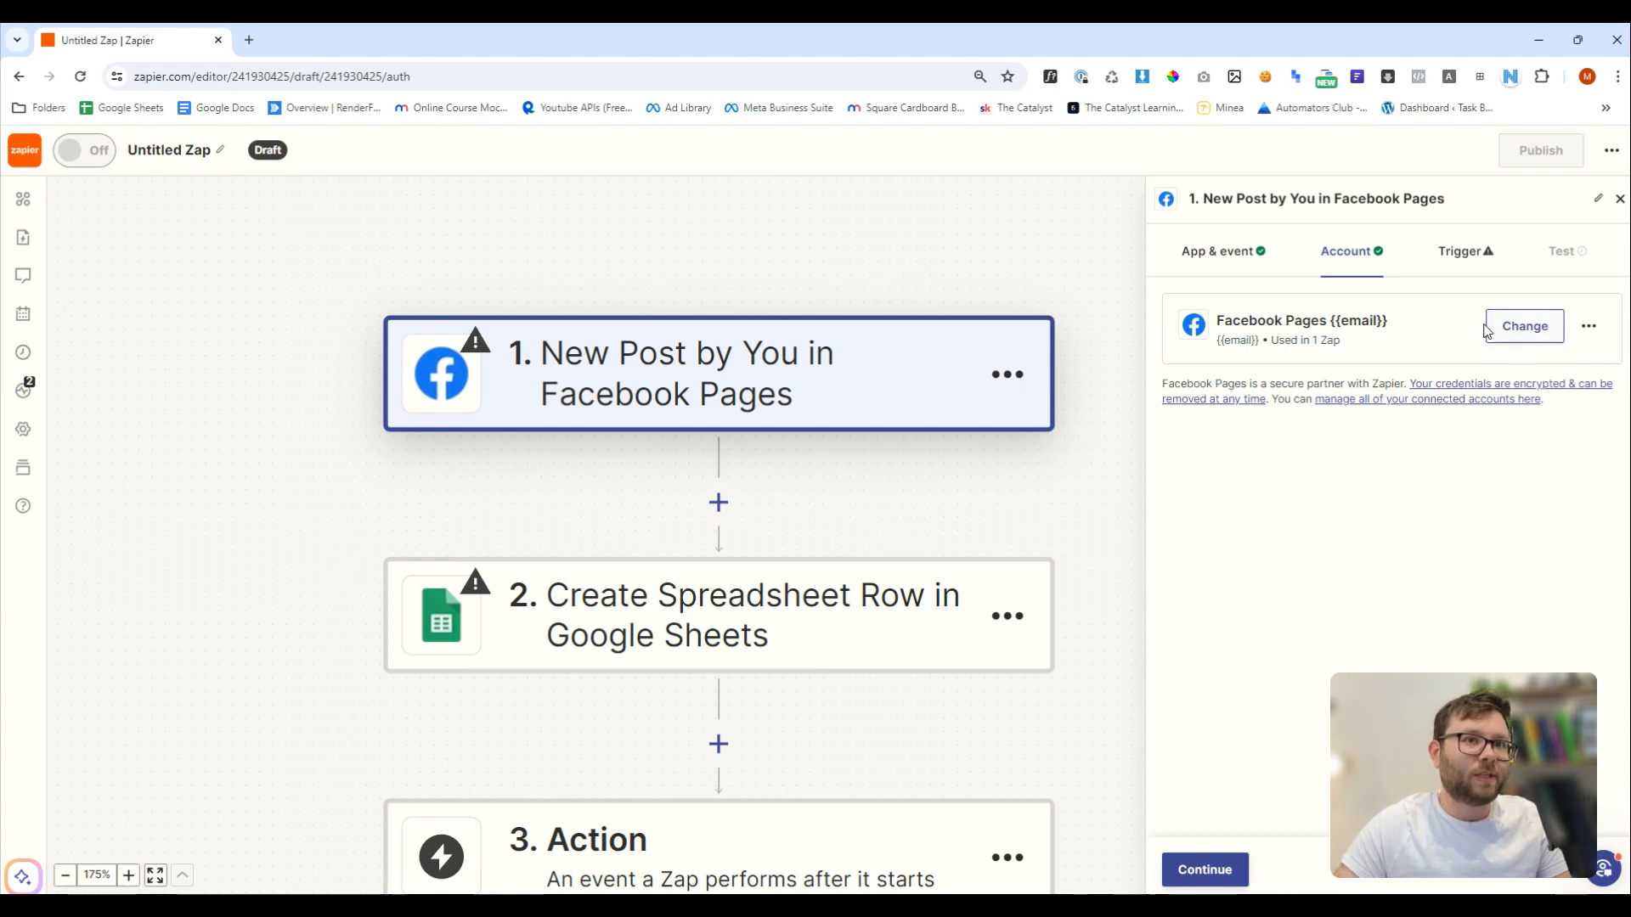
Keep the connected Facebook Pages account, choose the Small Business Savings page and test the trigger
left_click(1205, 870)
left_click(1294, 365)
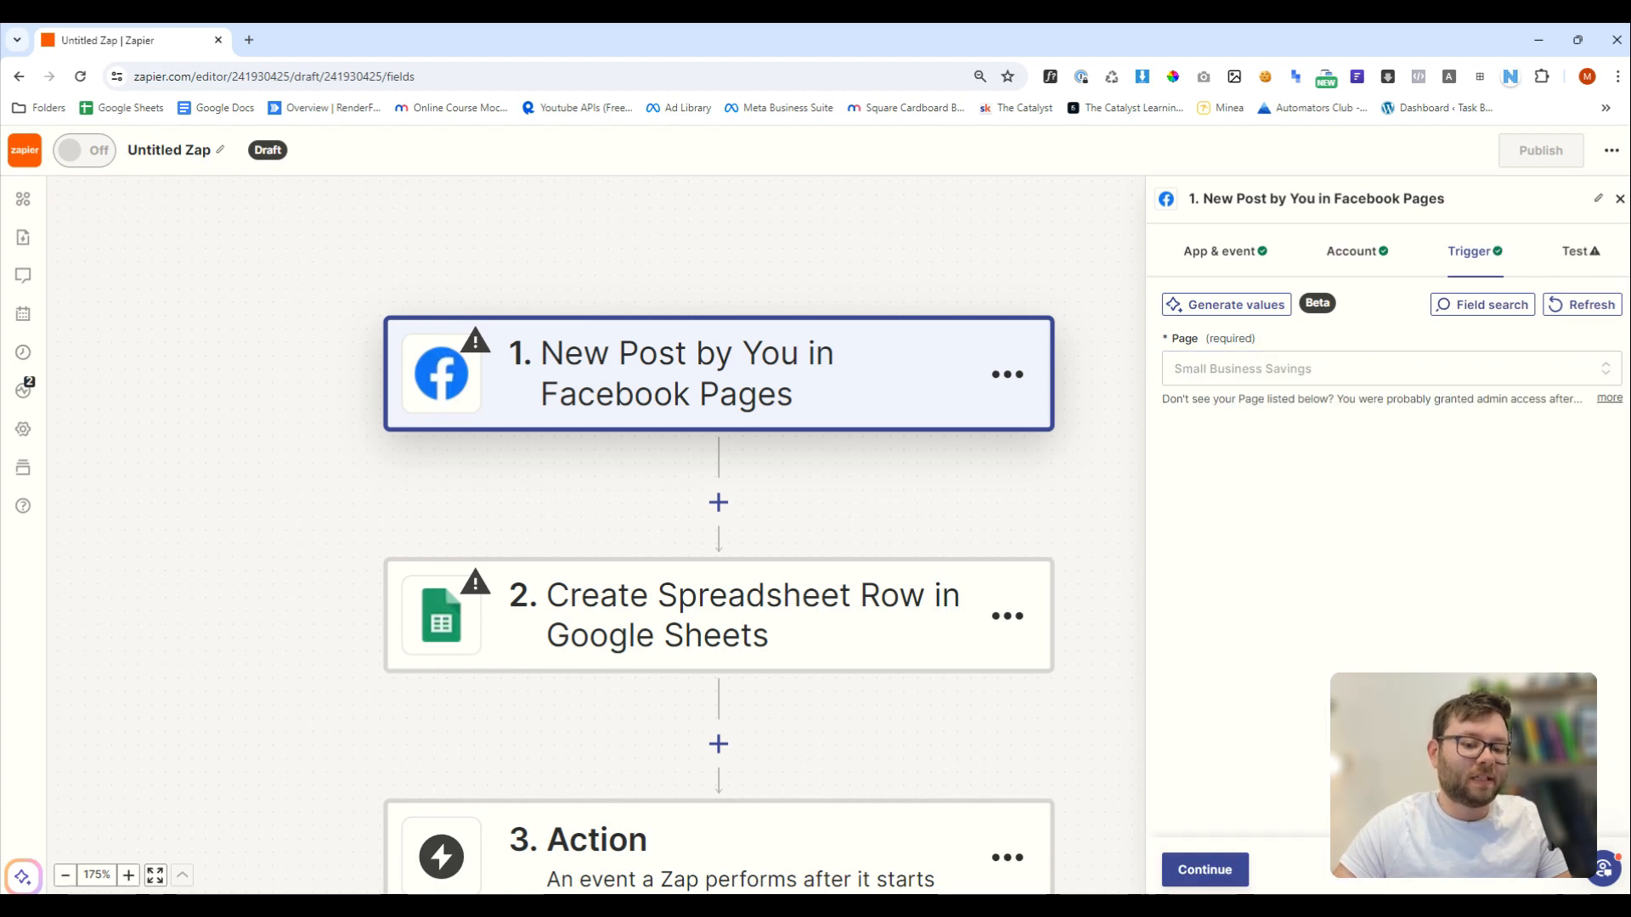
left_click(1234, 876)
left_click(1410, 486)
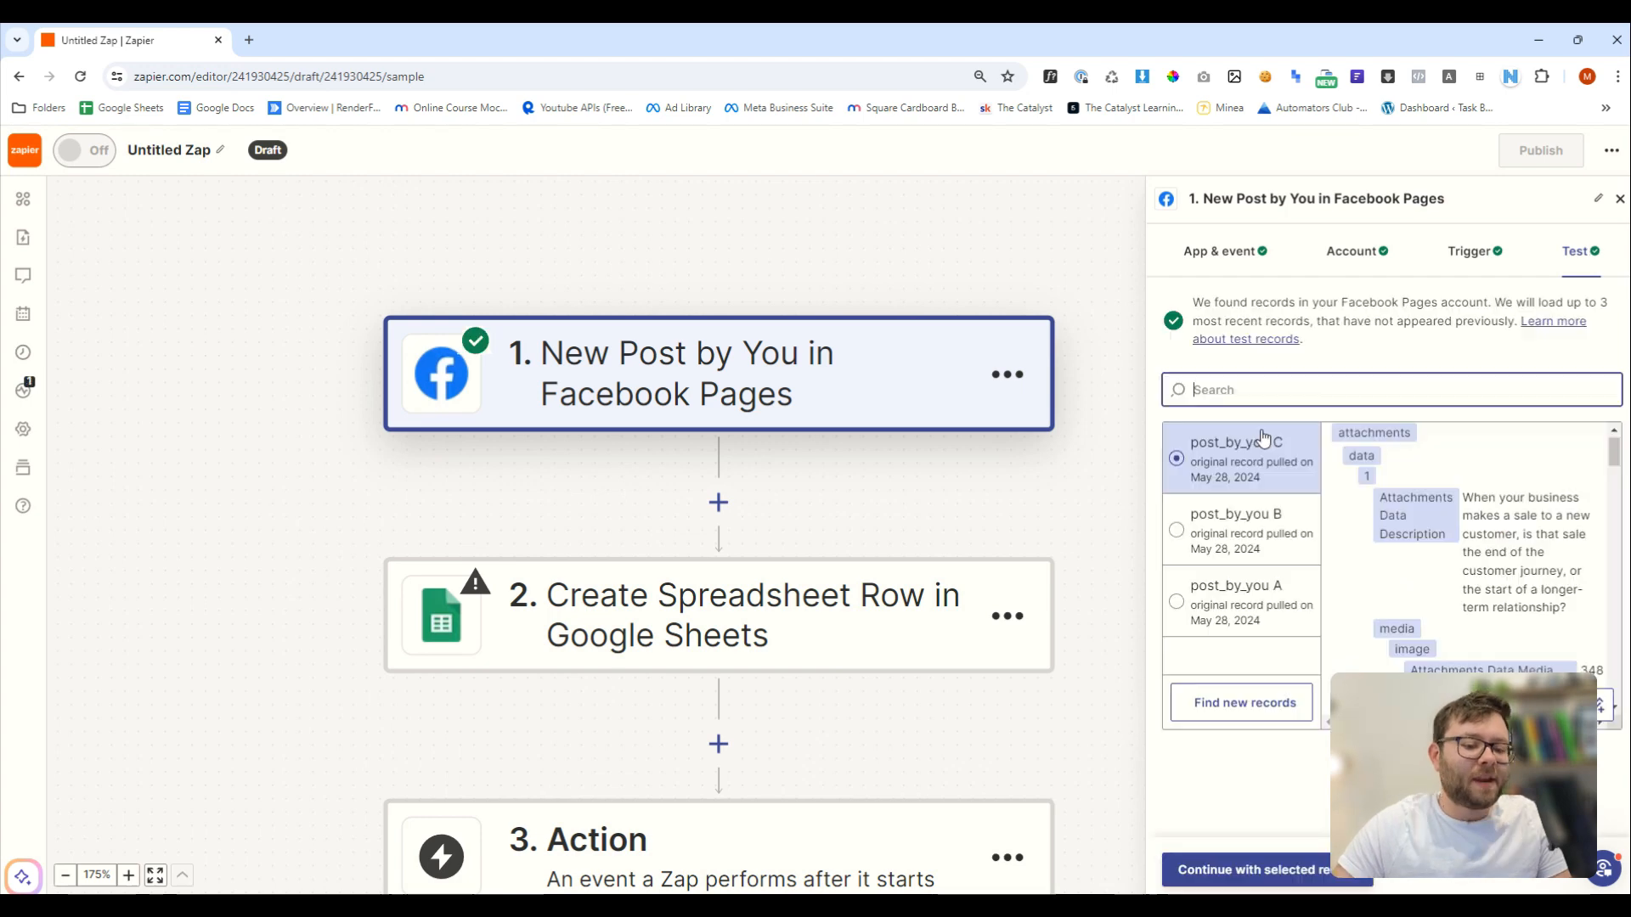
Compare the test records post_by_you A, B and C, and leave post_by_you C selected
left_click(1234, 538)
left_click(1235, 597)
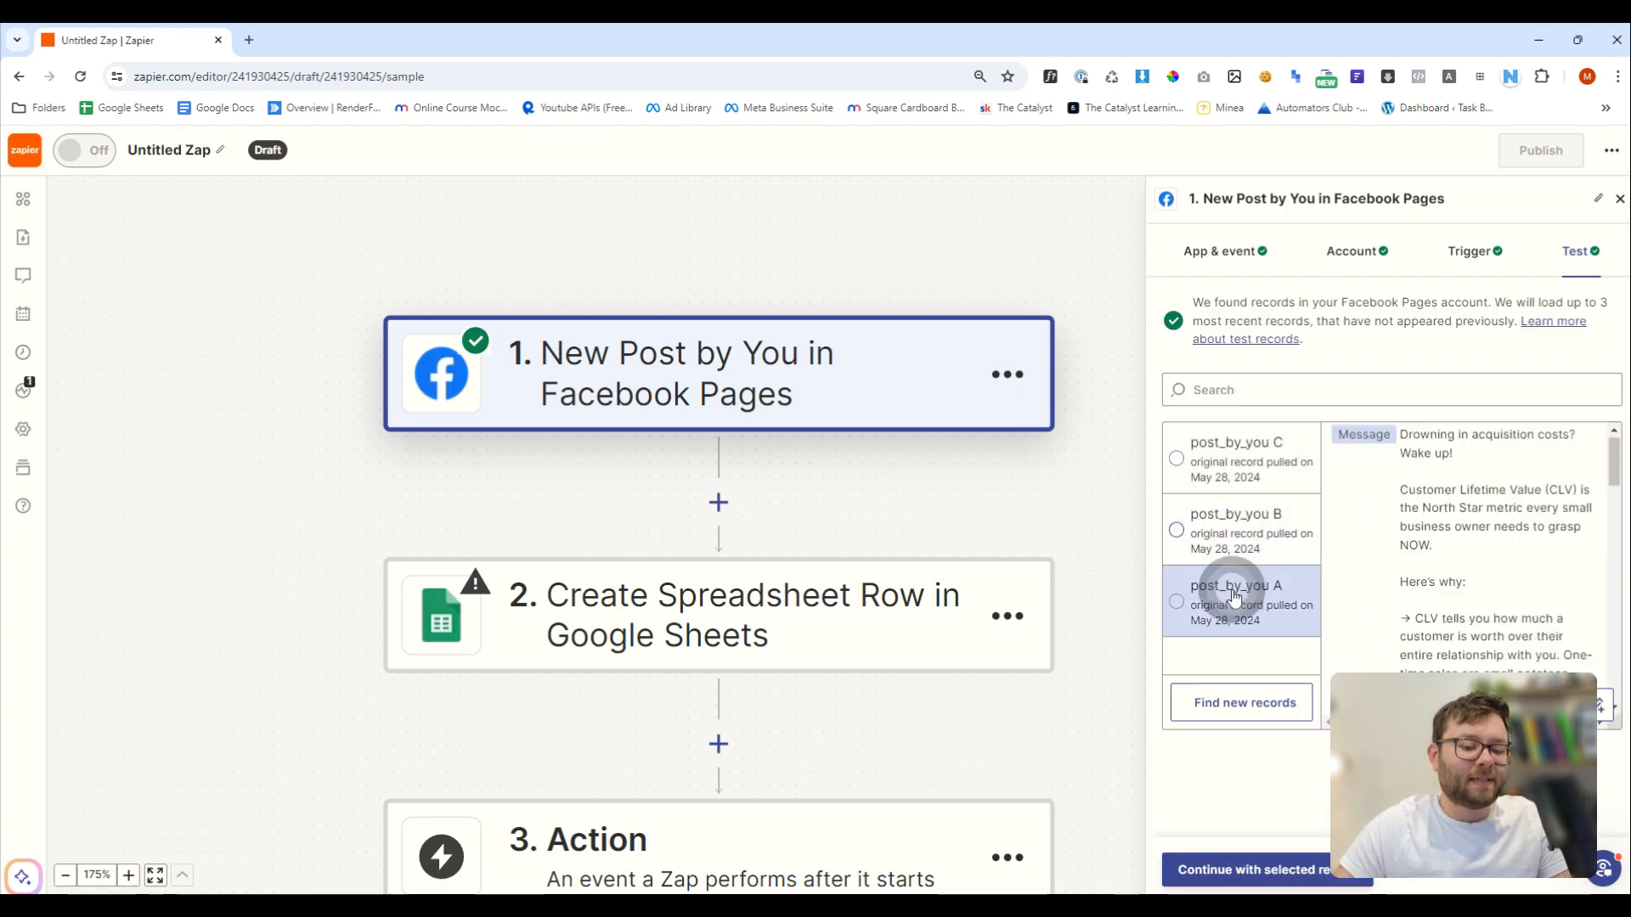
left_click(1217, 474)
left_click(1217, 518)
left_click(1221, 595)
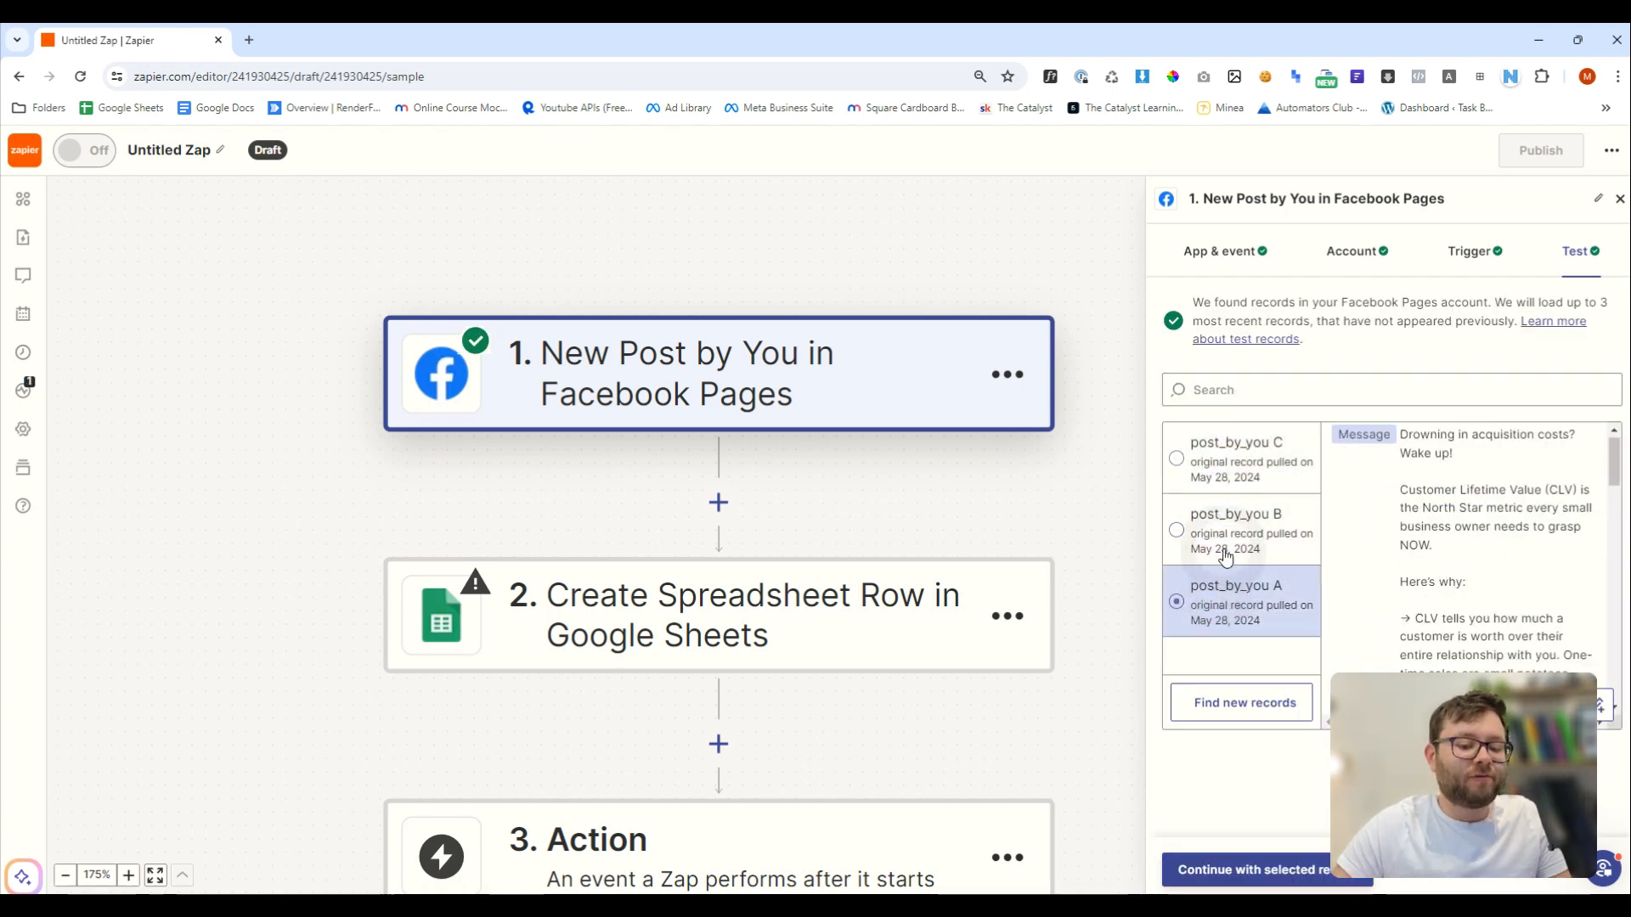
left_click(1224, 544)
left_click(1224, 463)
left_click(1228, 523)
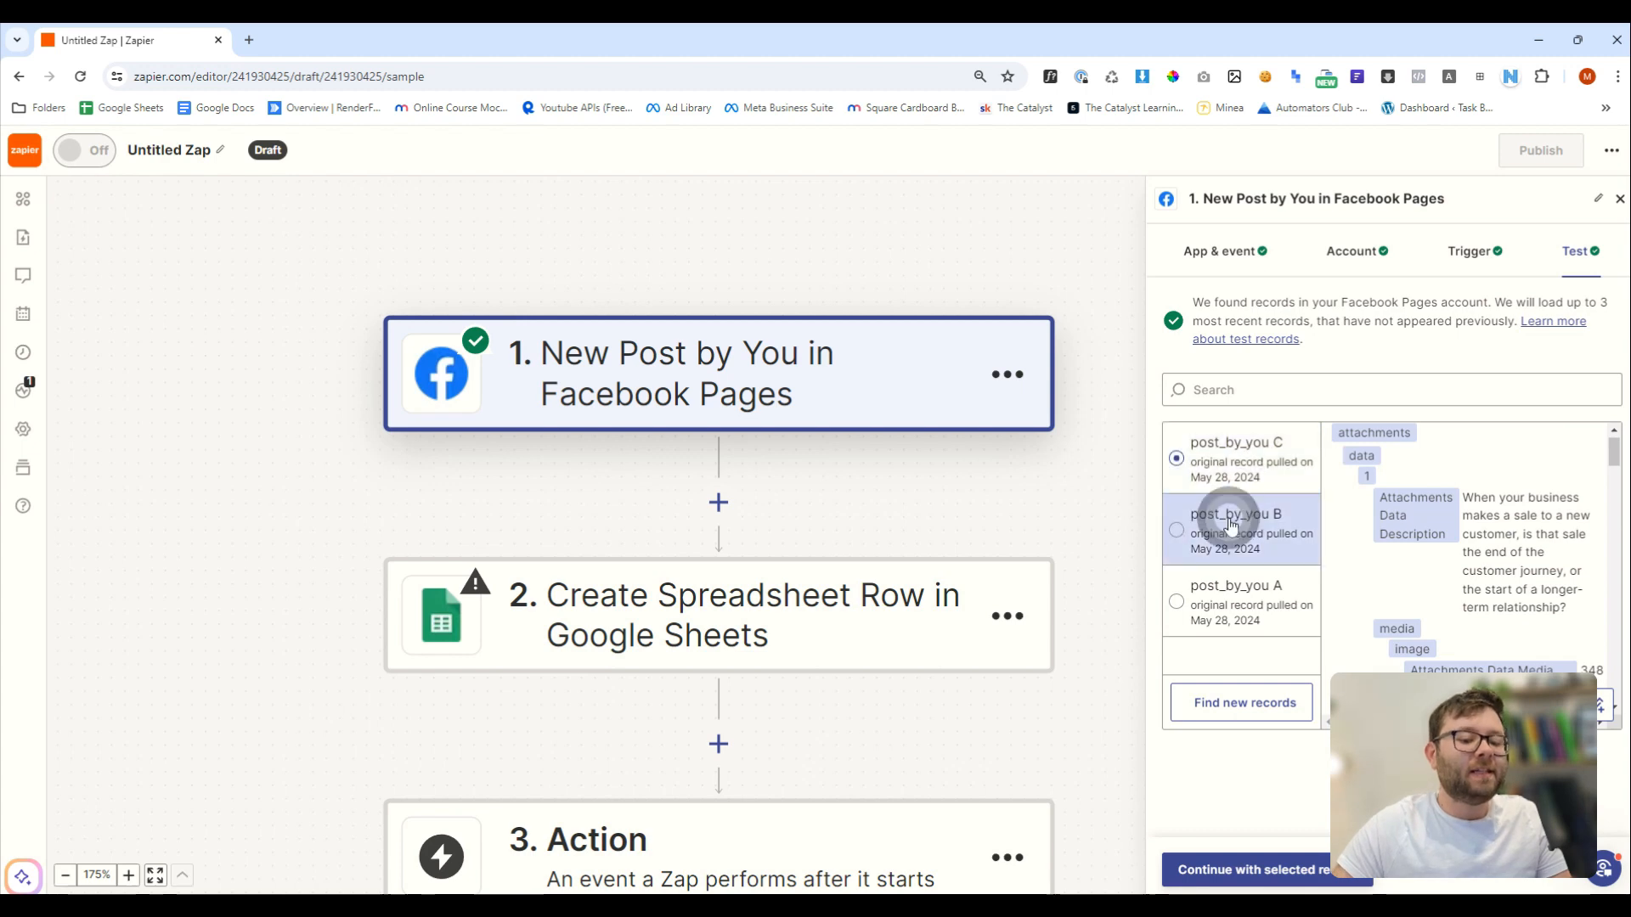
left_click(1234, 592)
left_click(1236, 523)
left_click(1238, 474)
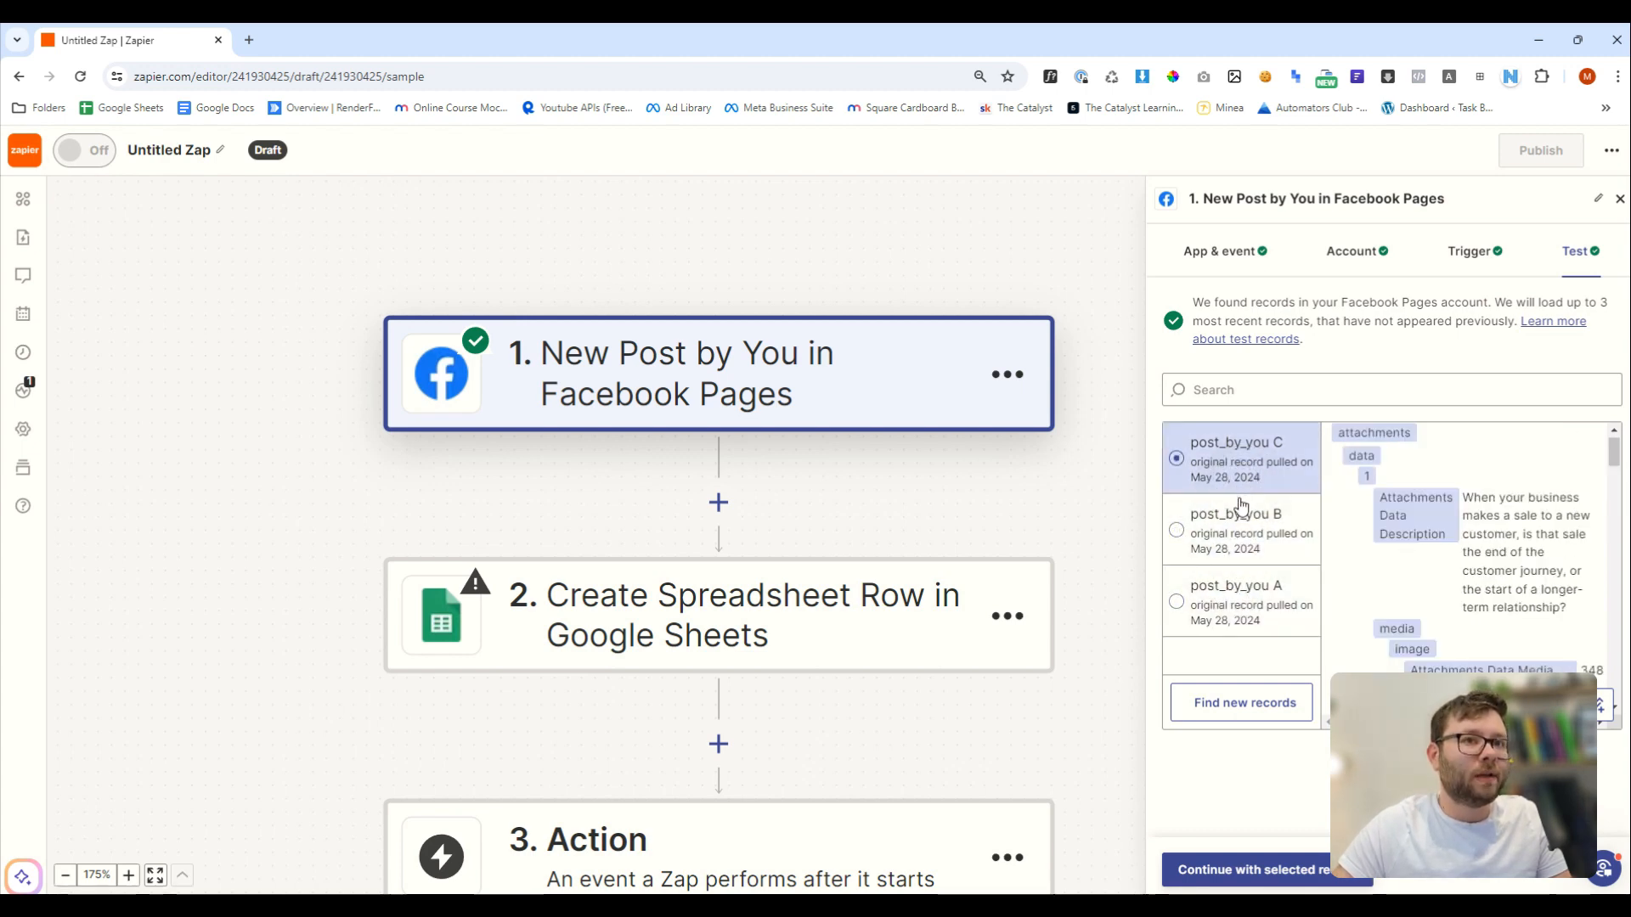
Examine the attachment fields of the post_by_you C record, including description, image, media type and target URL
left_click_drag(1380, 498, 1538, 650)
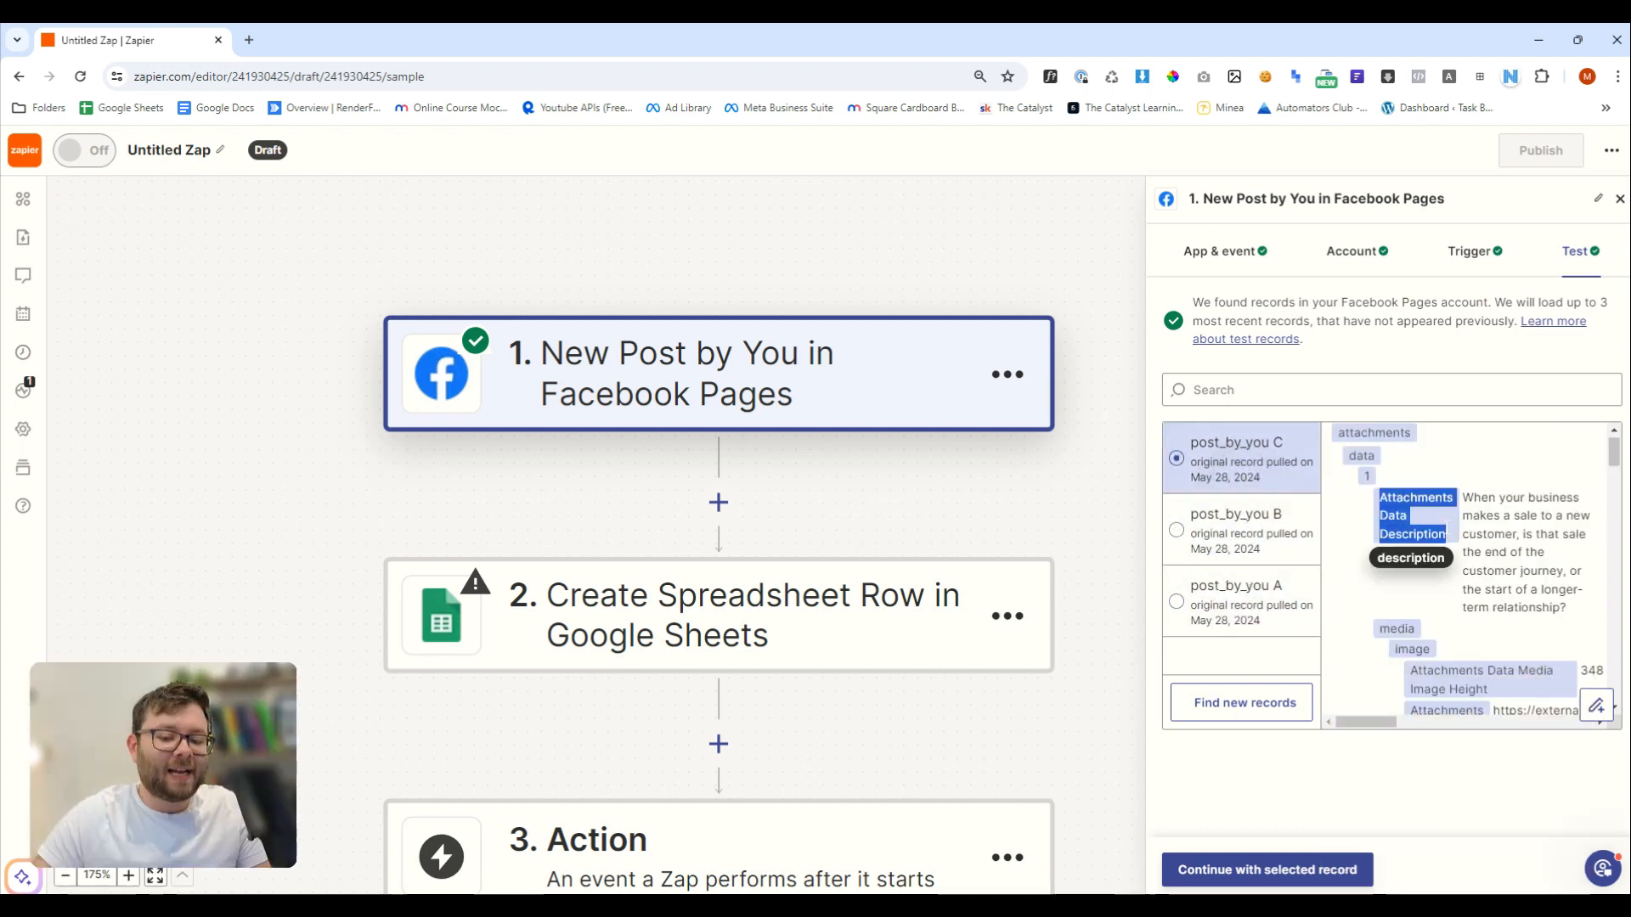
scroll(1446, 531, "down", 2)
scroll(1494, 527, "down", 1)
scroll(1494, 527, "up", 1)
left_click(1499, 571)
scroll(1451, 618, "down", 2)
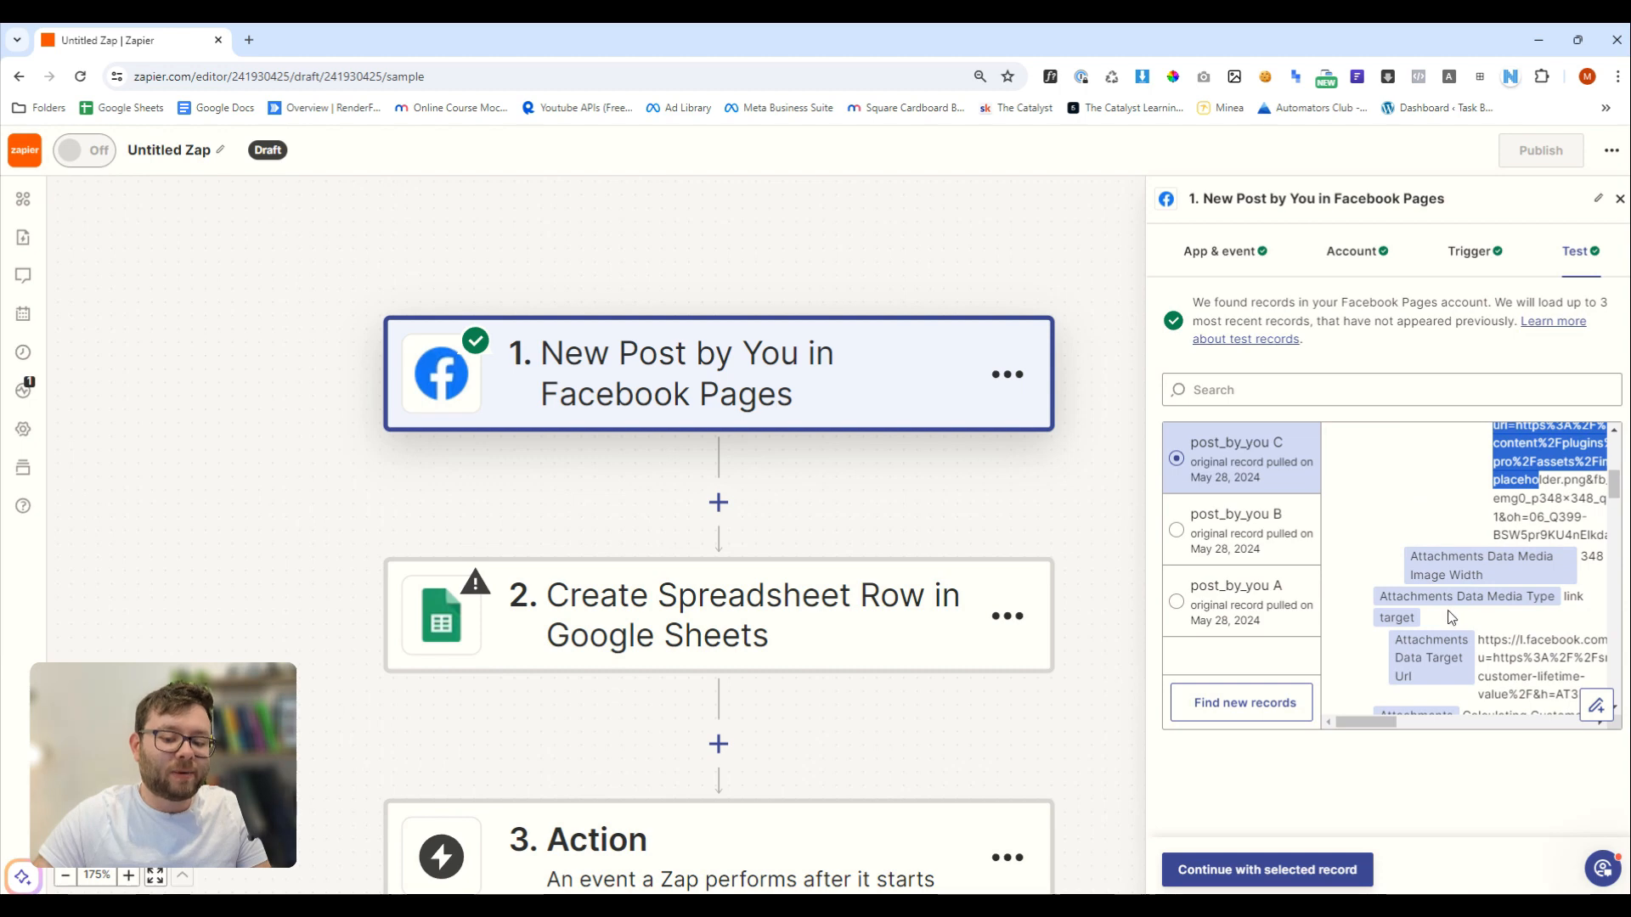
left_click_drag(1410, 557, 1477, 576)
left_click_drag(1379, 597, 1551, 599)
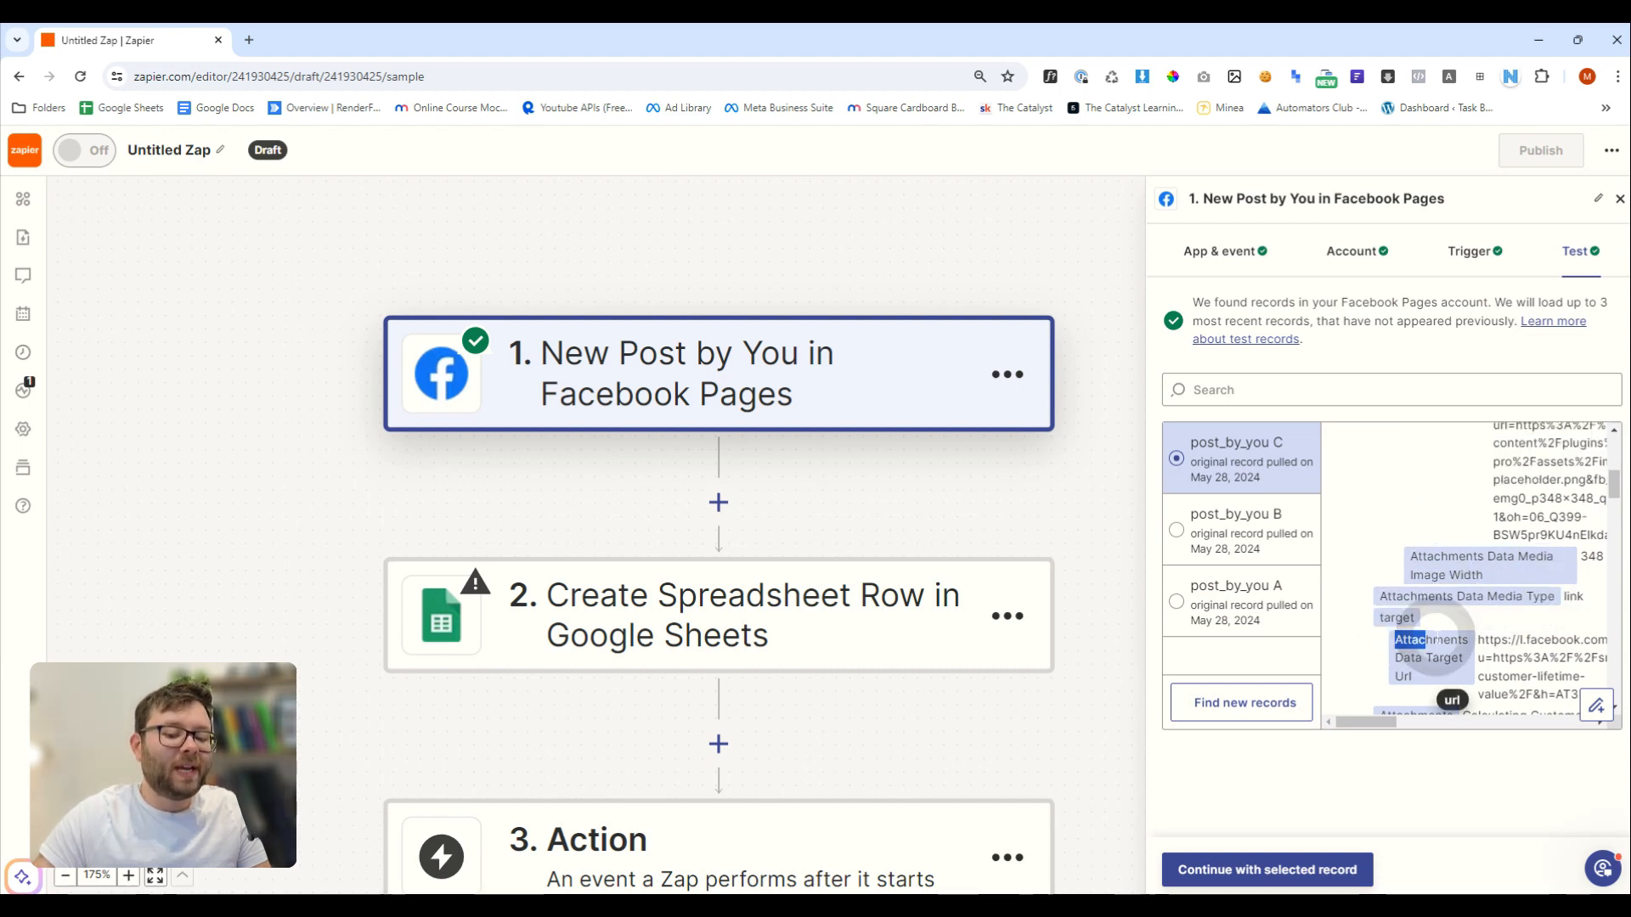
left_click_drag(1395, 640, 1470, 640)
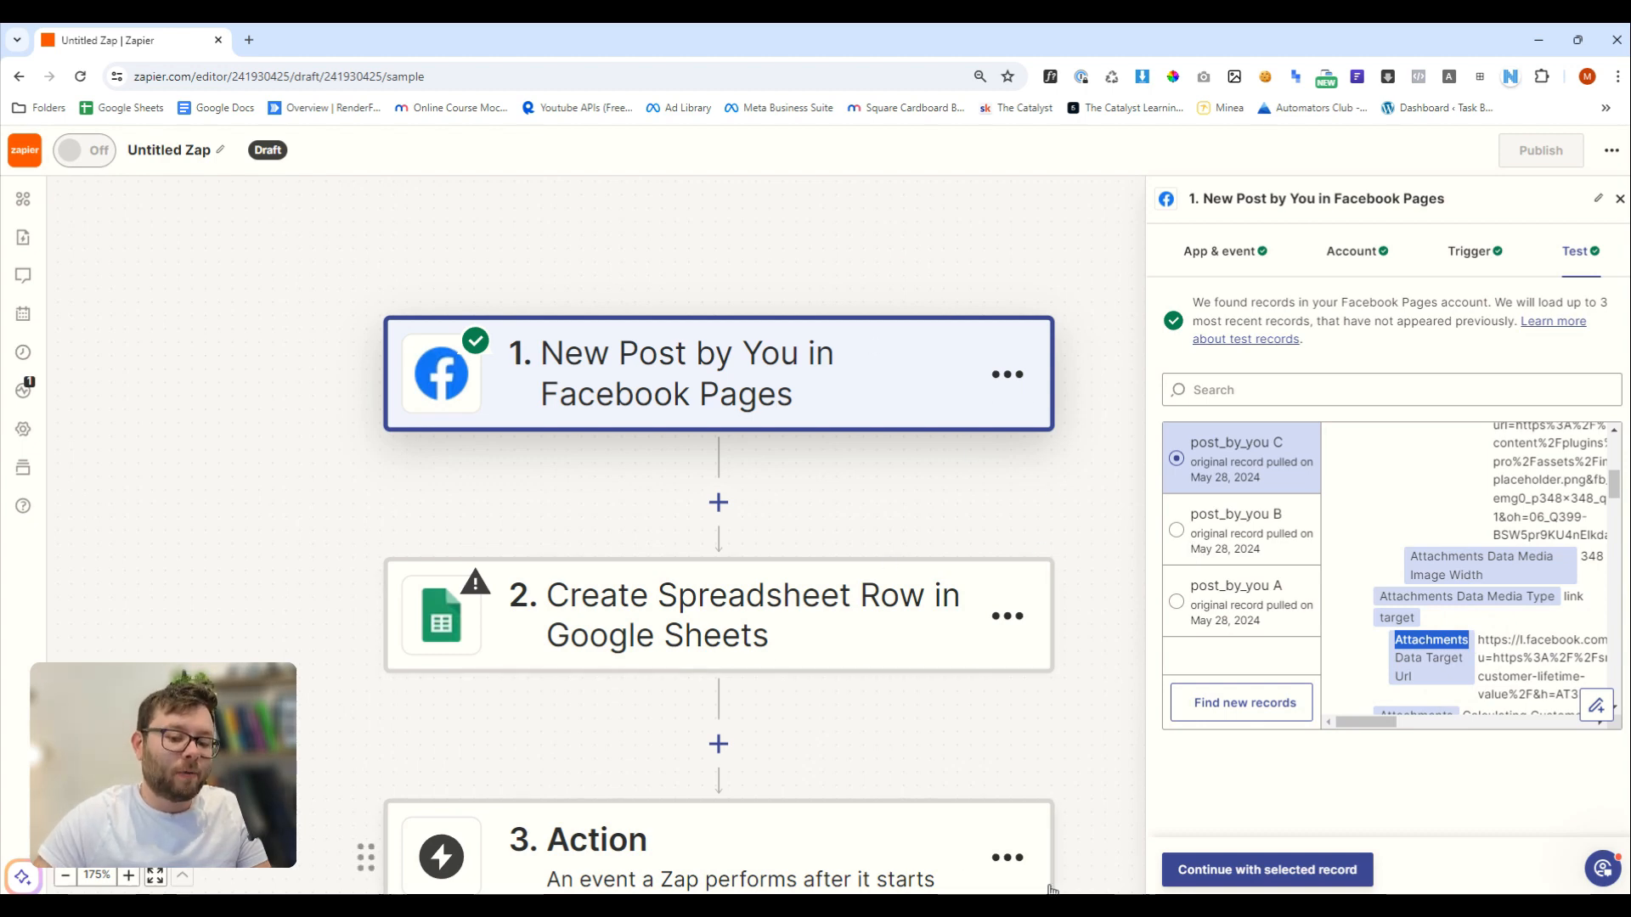
Accept the post_by_you C record, keep Create Spreadsheet Row as the Google Sheets event and choose the Main account
scroll(1369, 586, "up", 5)
left_click(1295, 873)
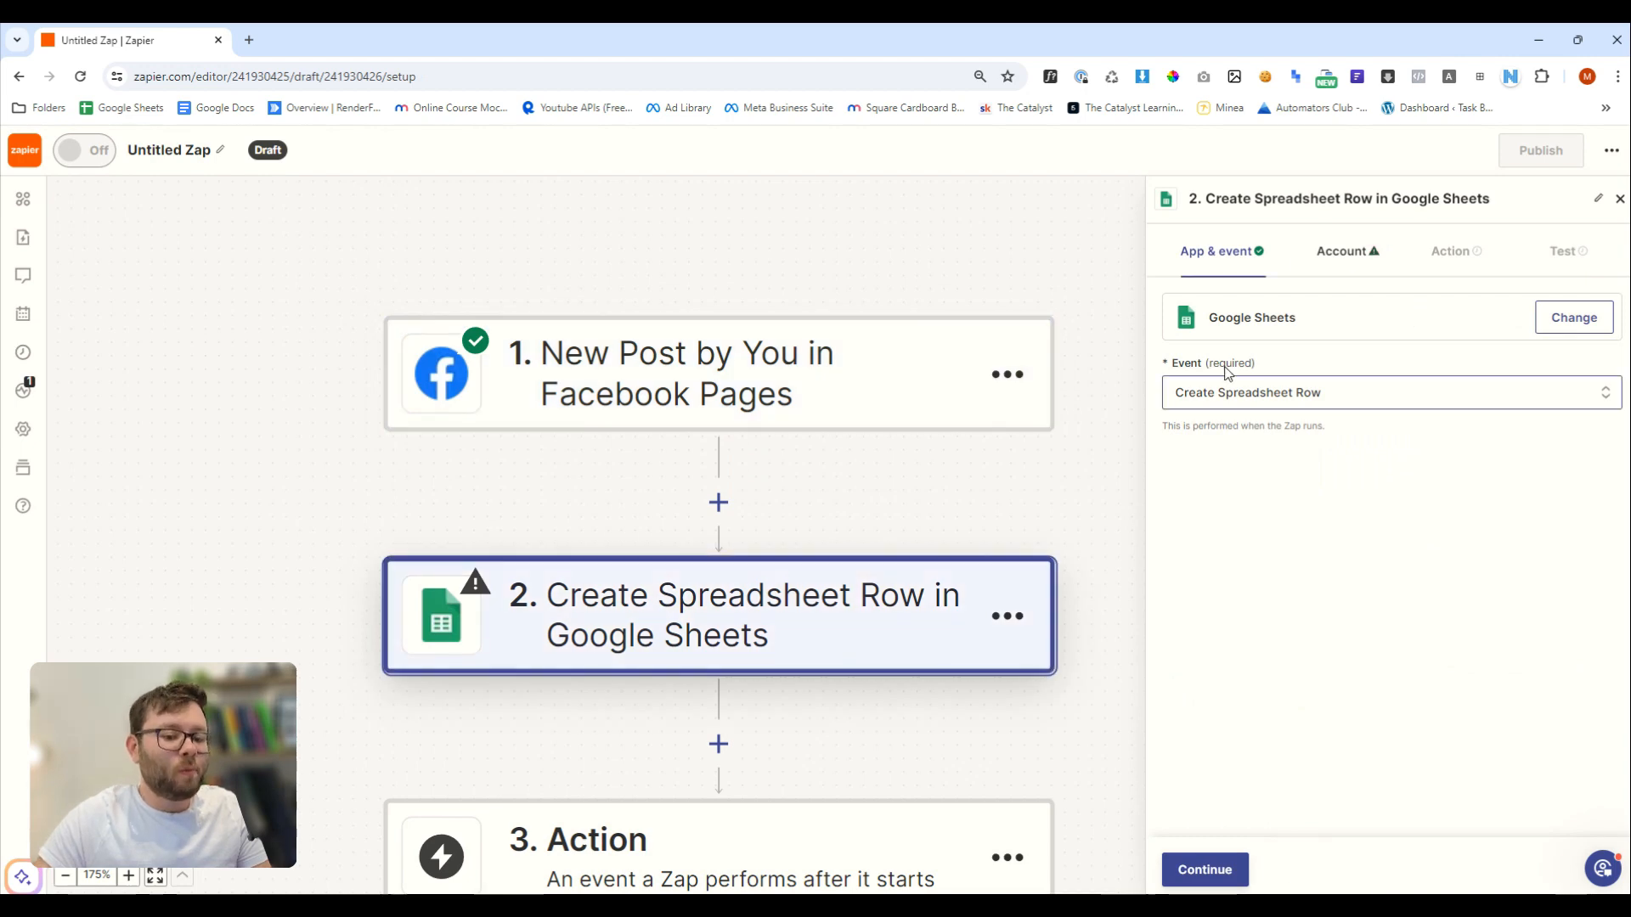
left_click(1223, 869)
left_click(1563, 327)
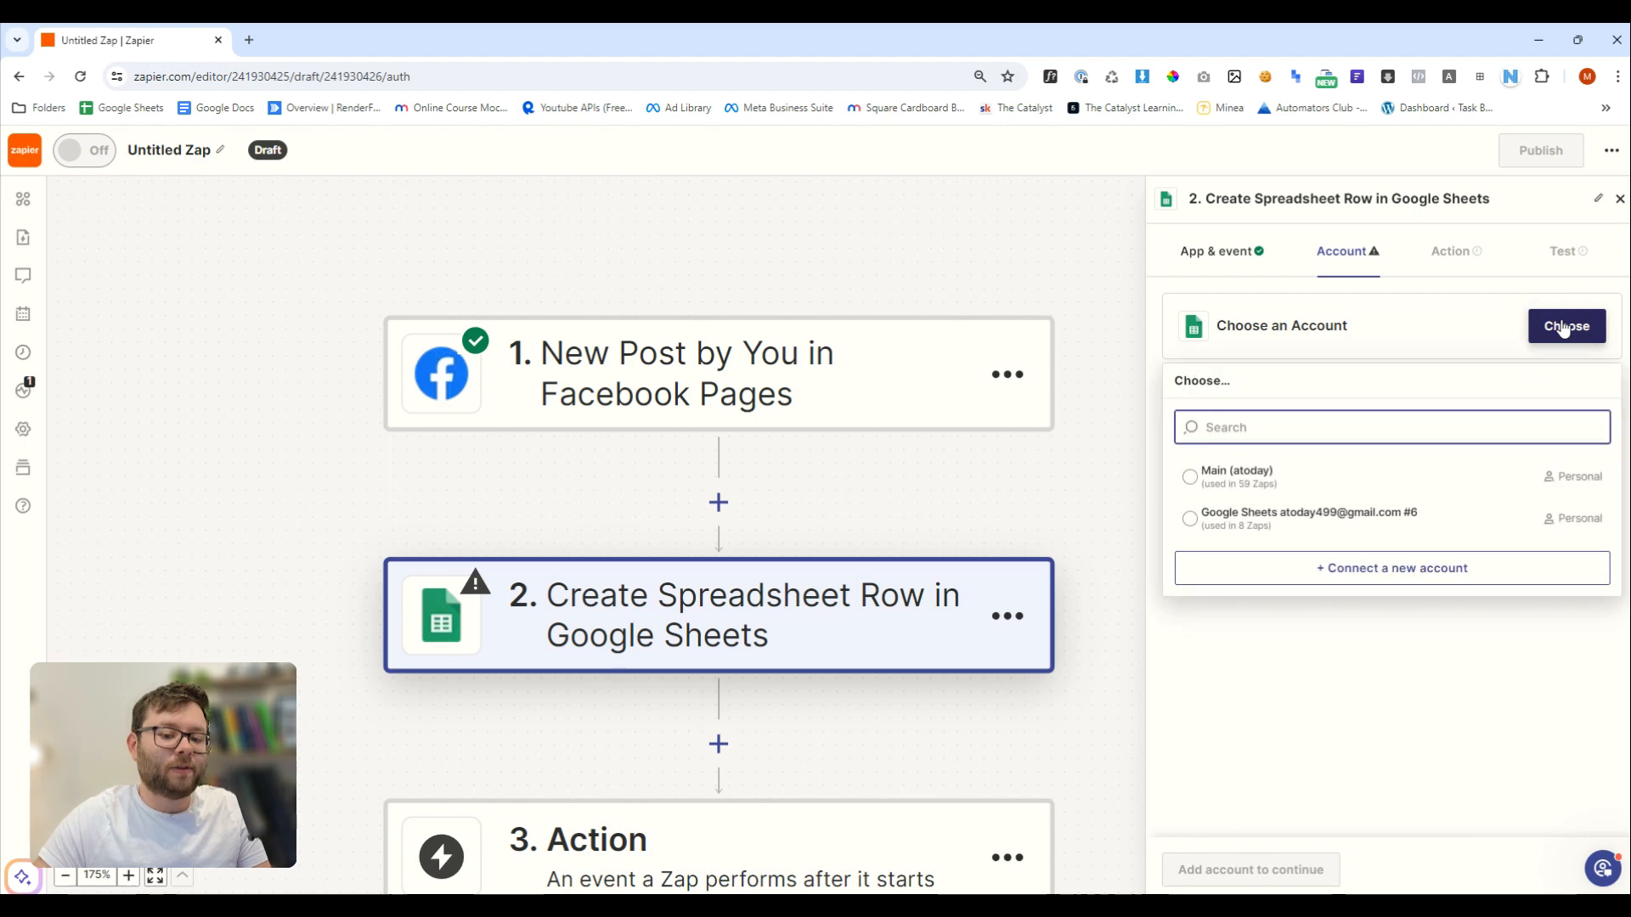
left_click(1231, 468)
left_click(1211, 868)
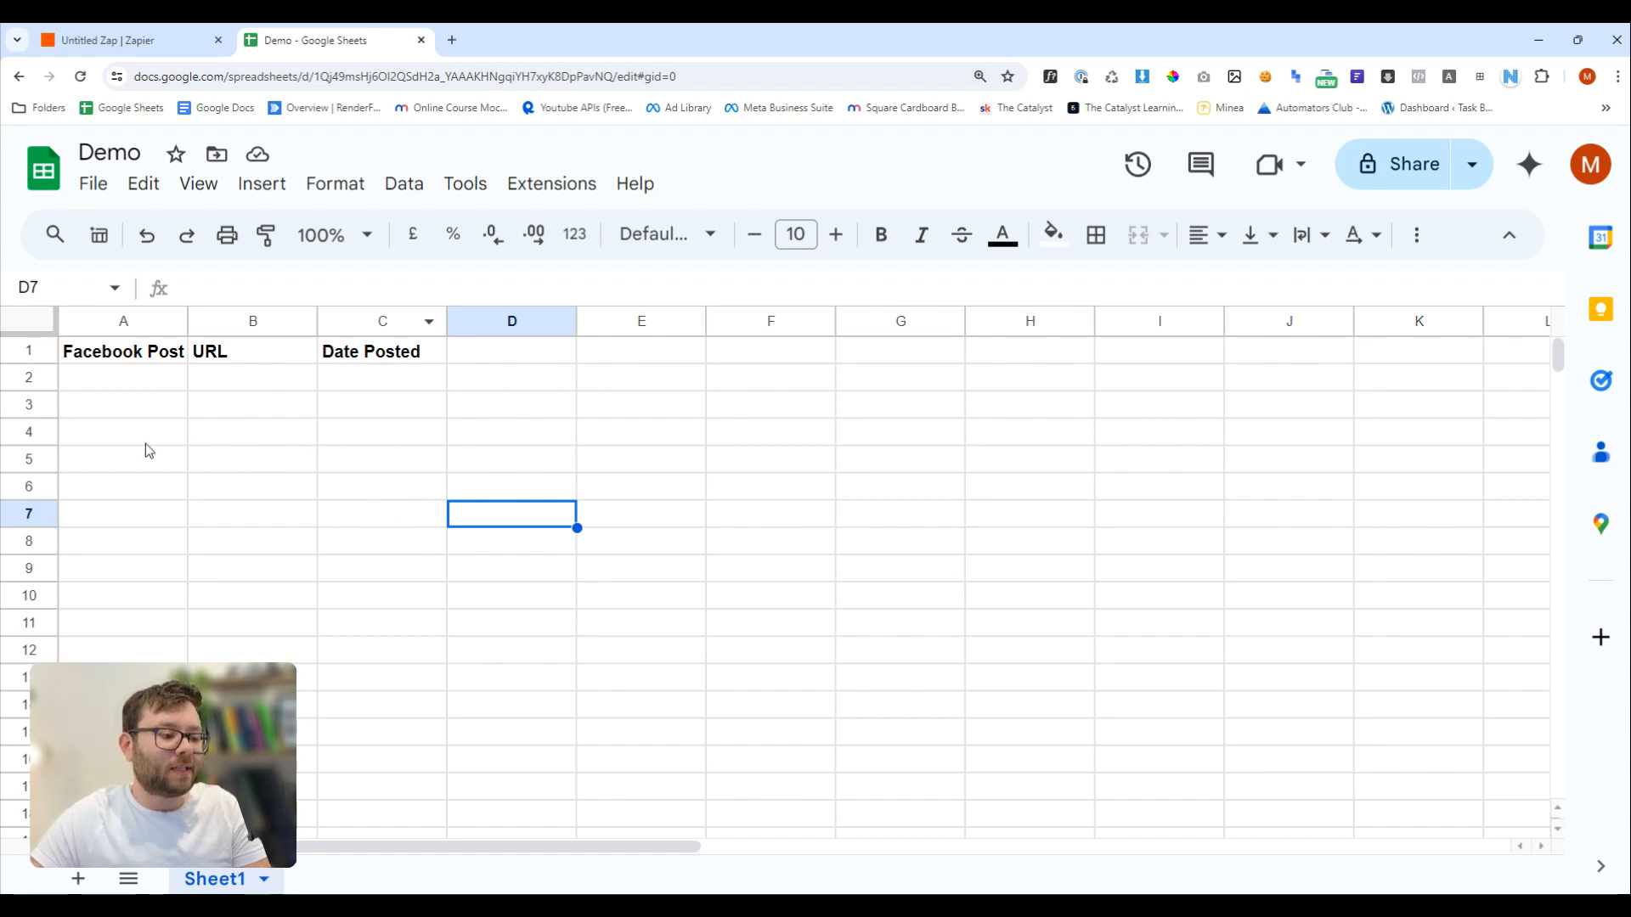
Return to the Zap and set the action's spreadsheet to Demo and its worksheet to Sheet1
left_click(110, 40)
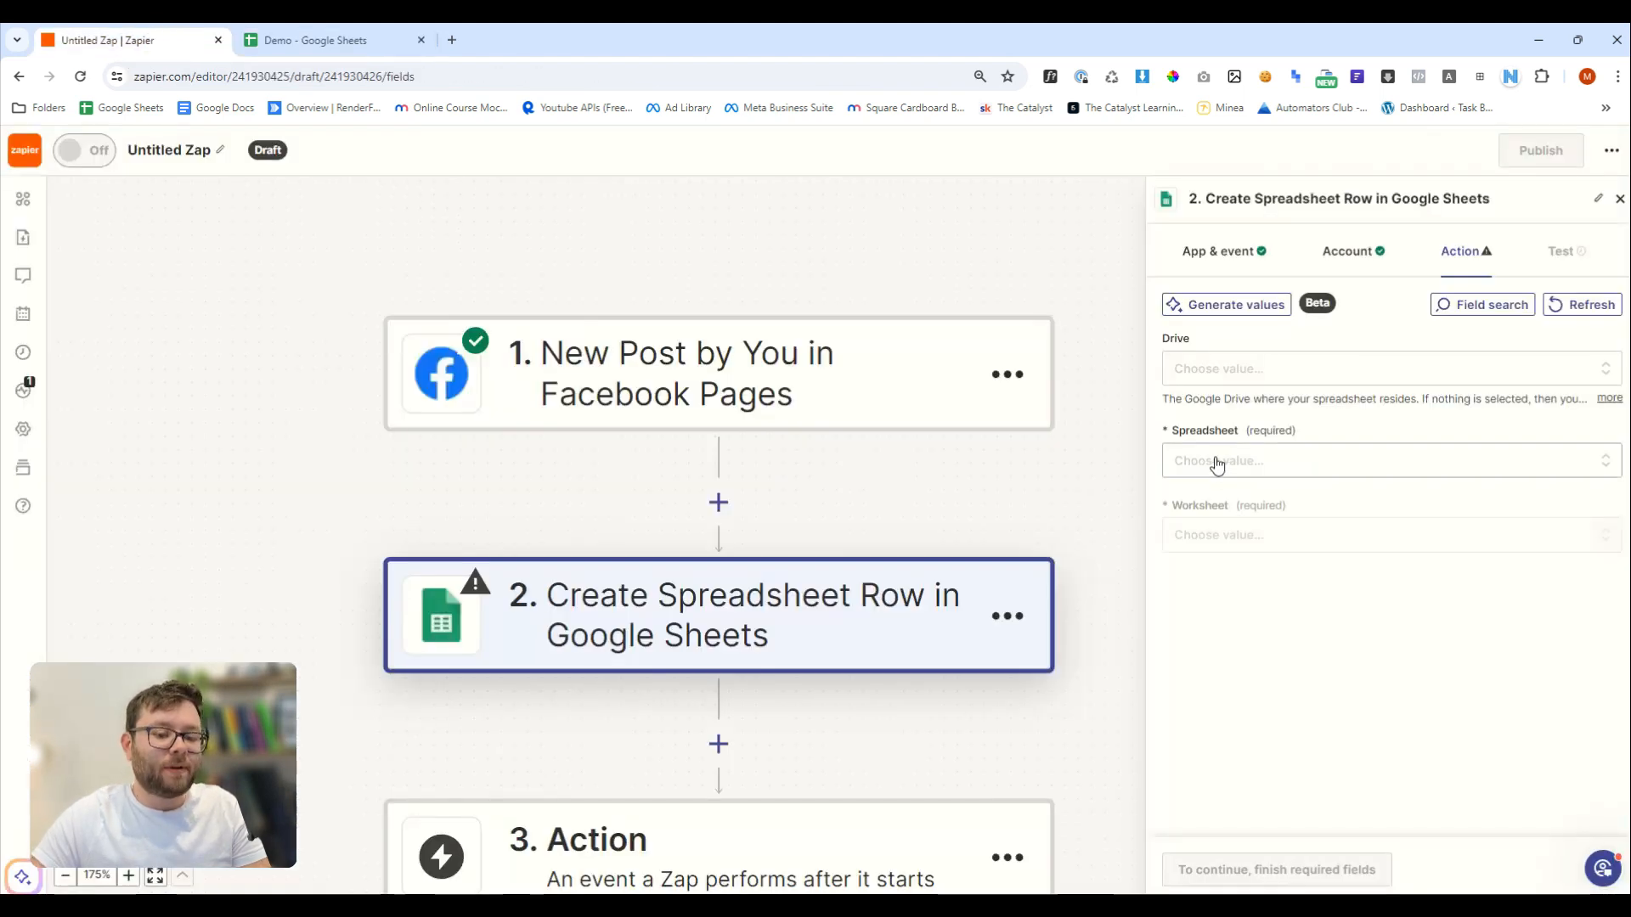
left_click(1264, 466)
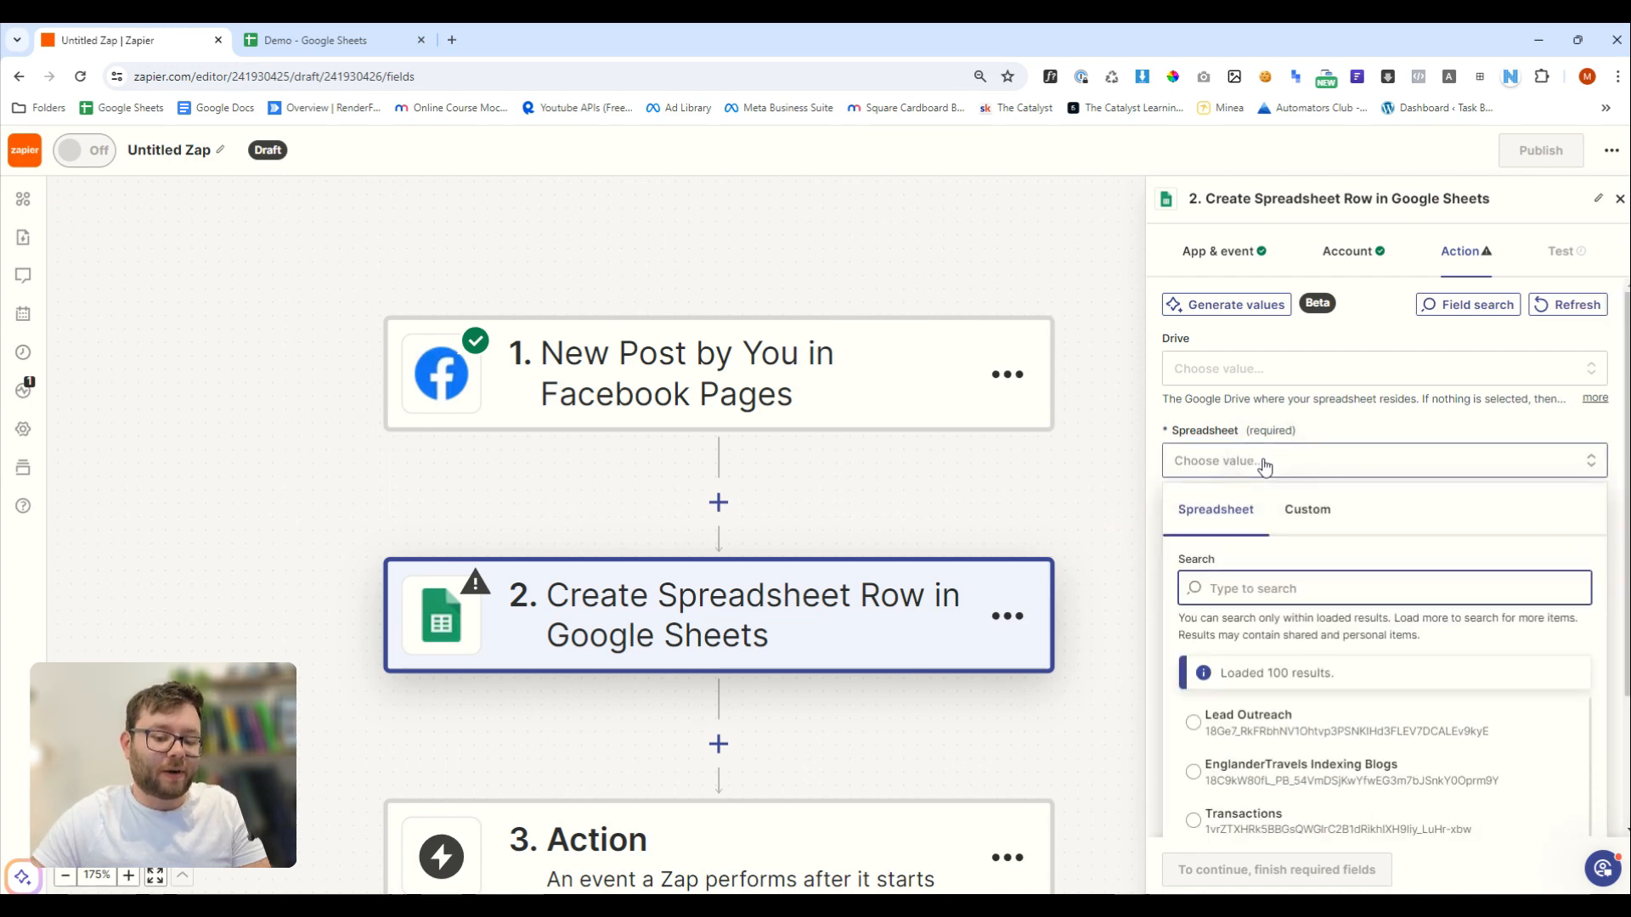
left_click(1227, 731)
left_click(1215, 548)
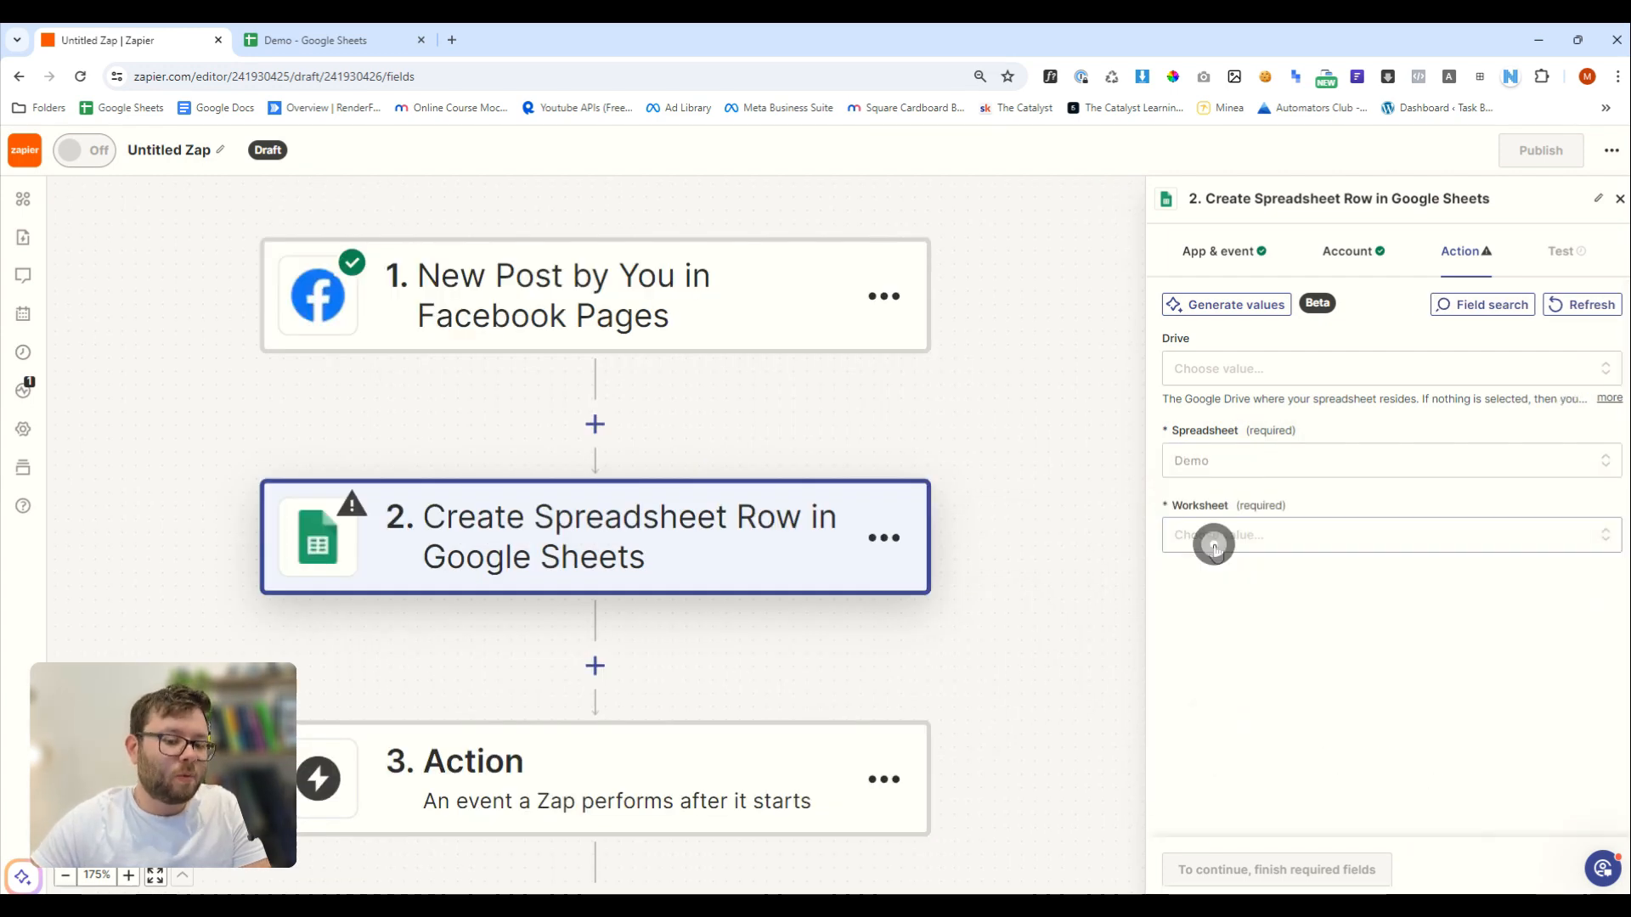
left_click(1227, 794)
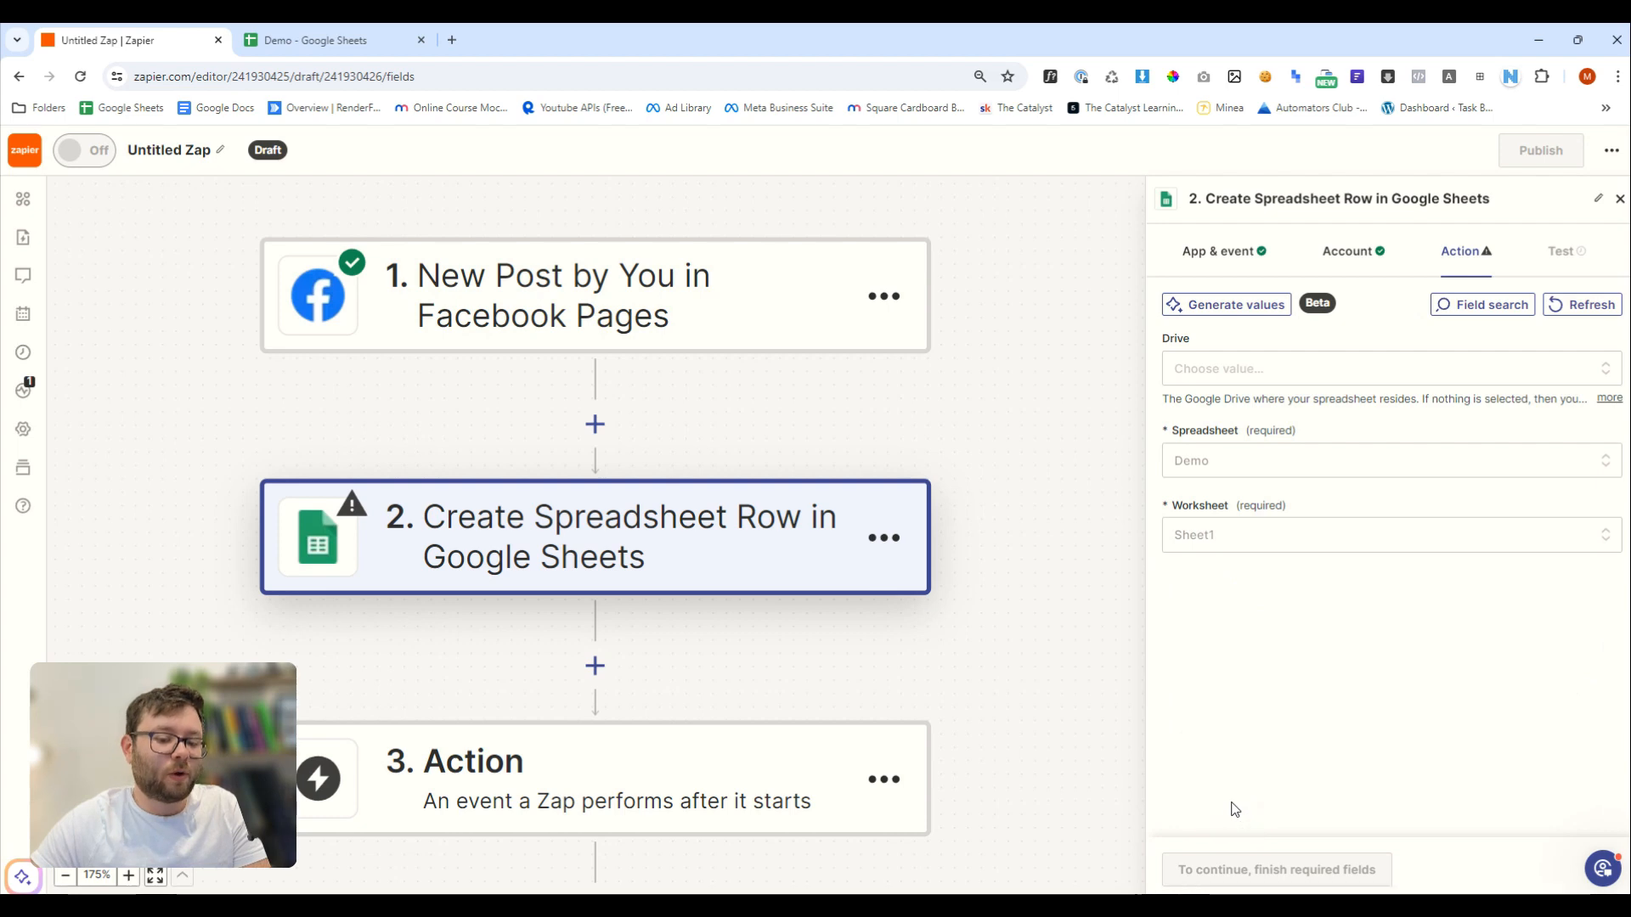
Check the Facebook Post, URL and Date Posted column headings in the Demo spreadsheet and return to the Zap
left_click(315, 40)
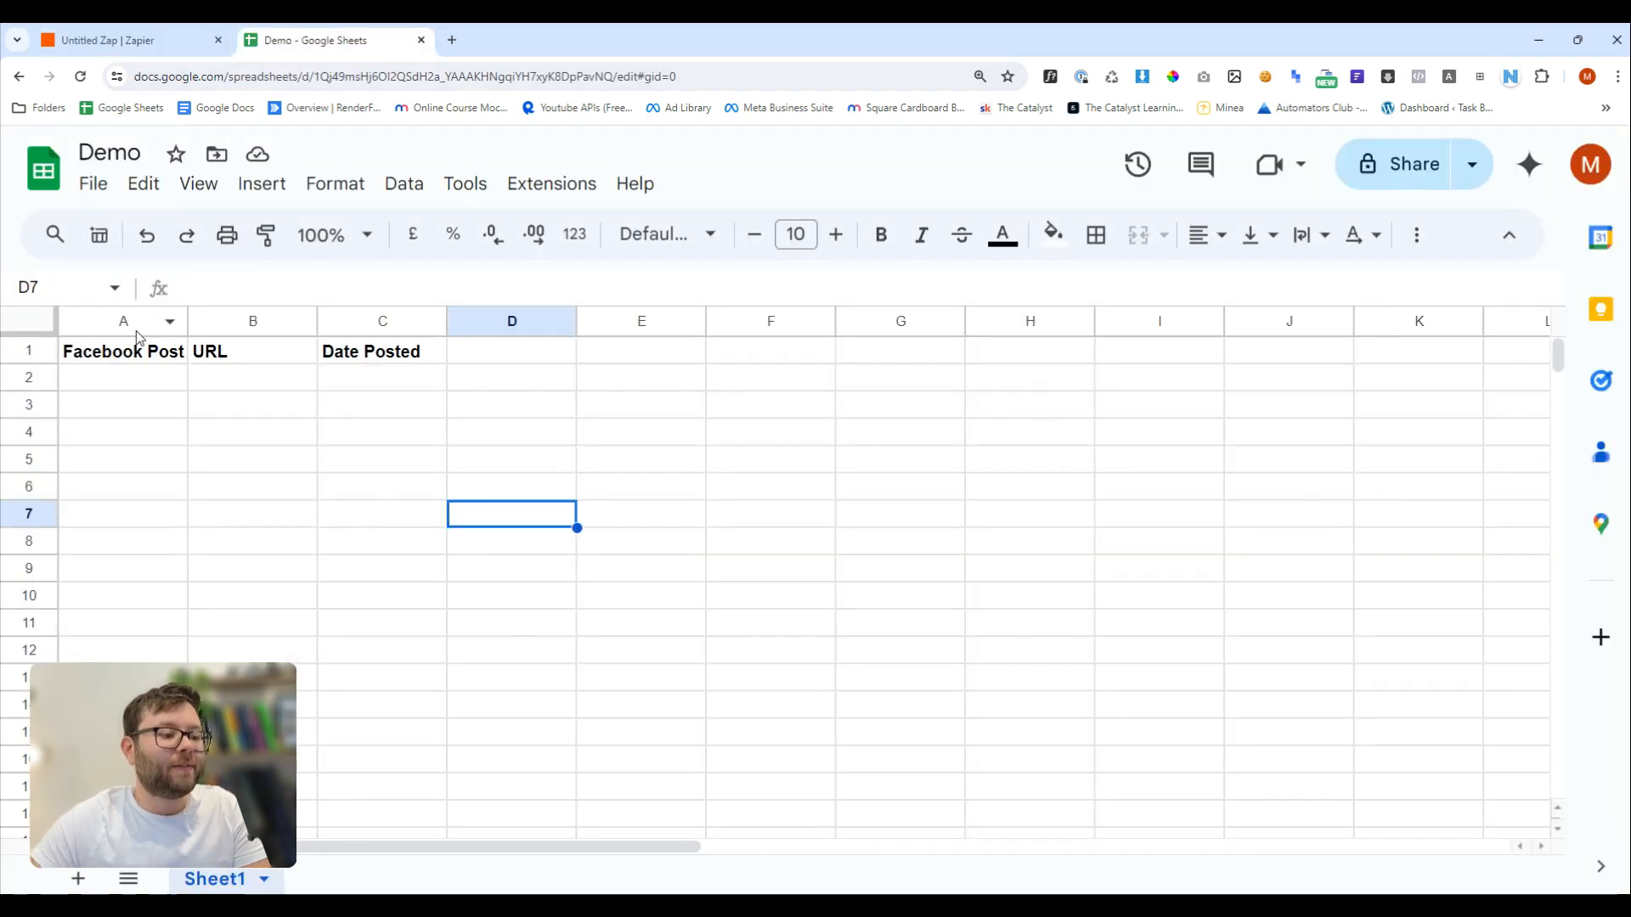
left_click_drag(127, 350, 396, 378)
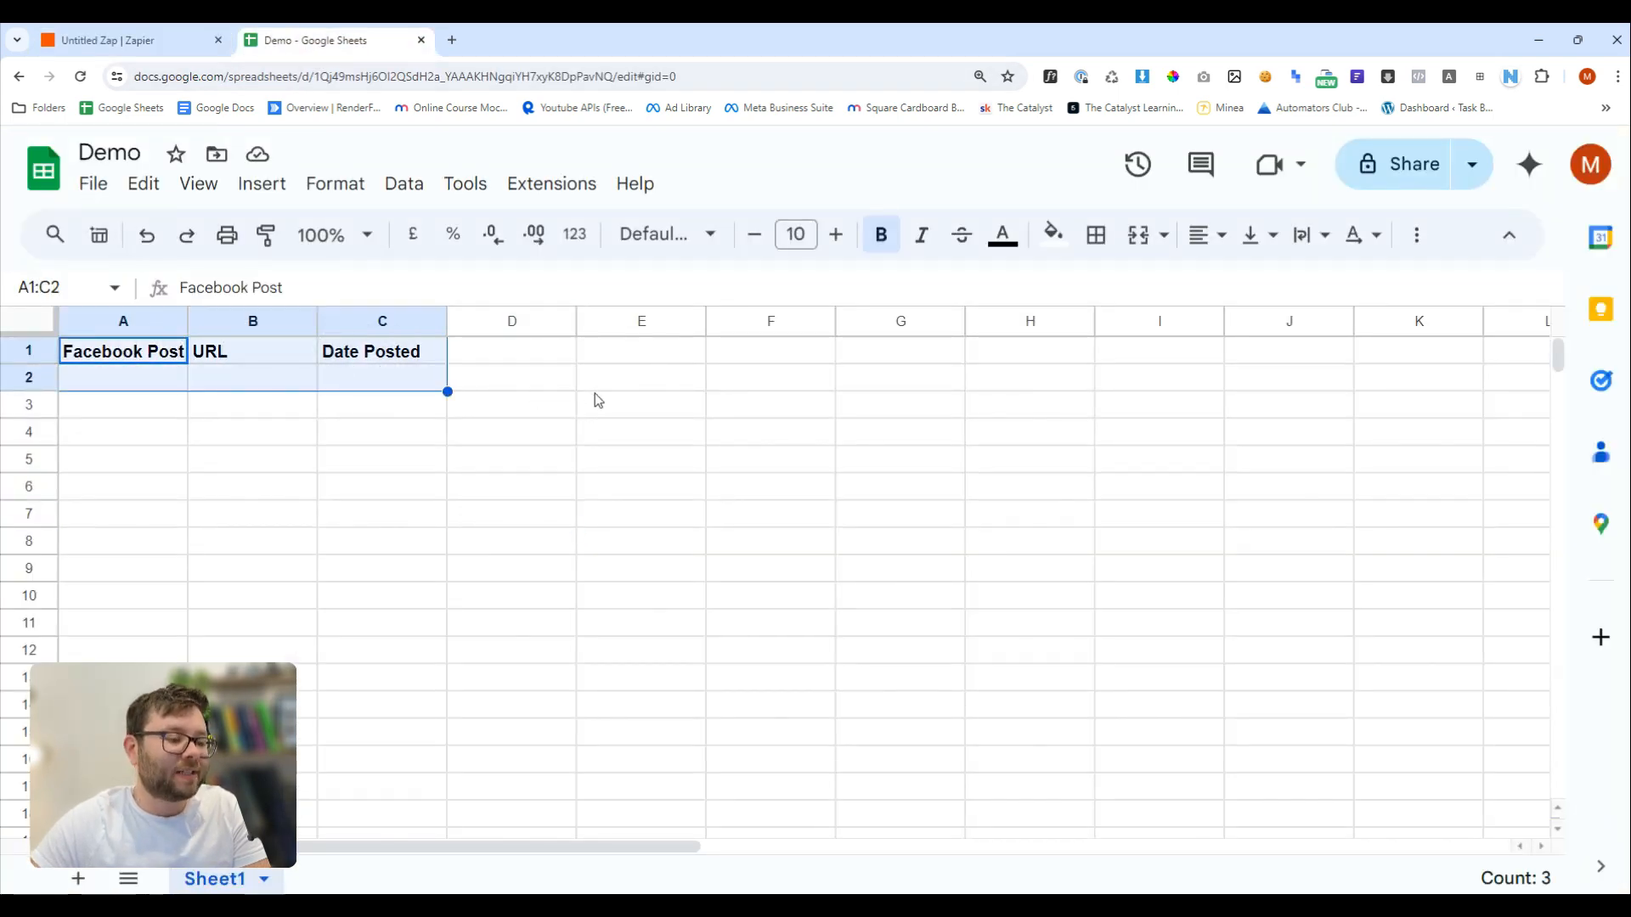
left_click(169, 40)
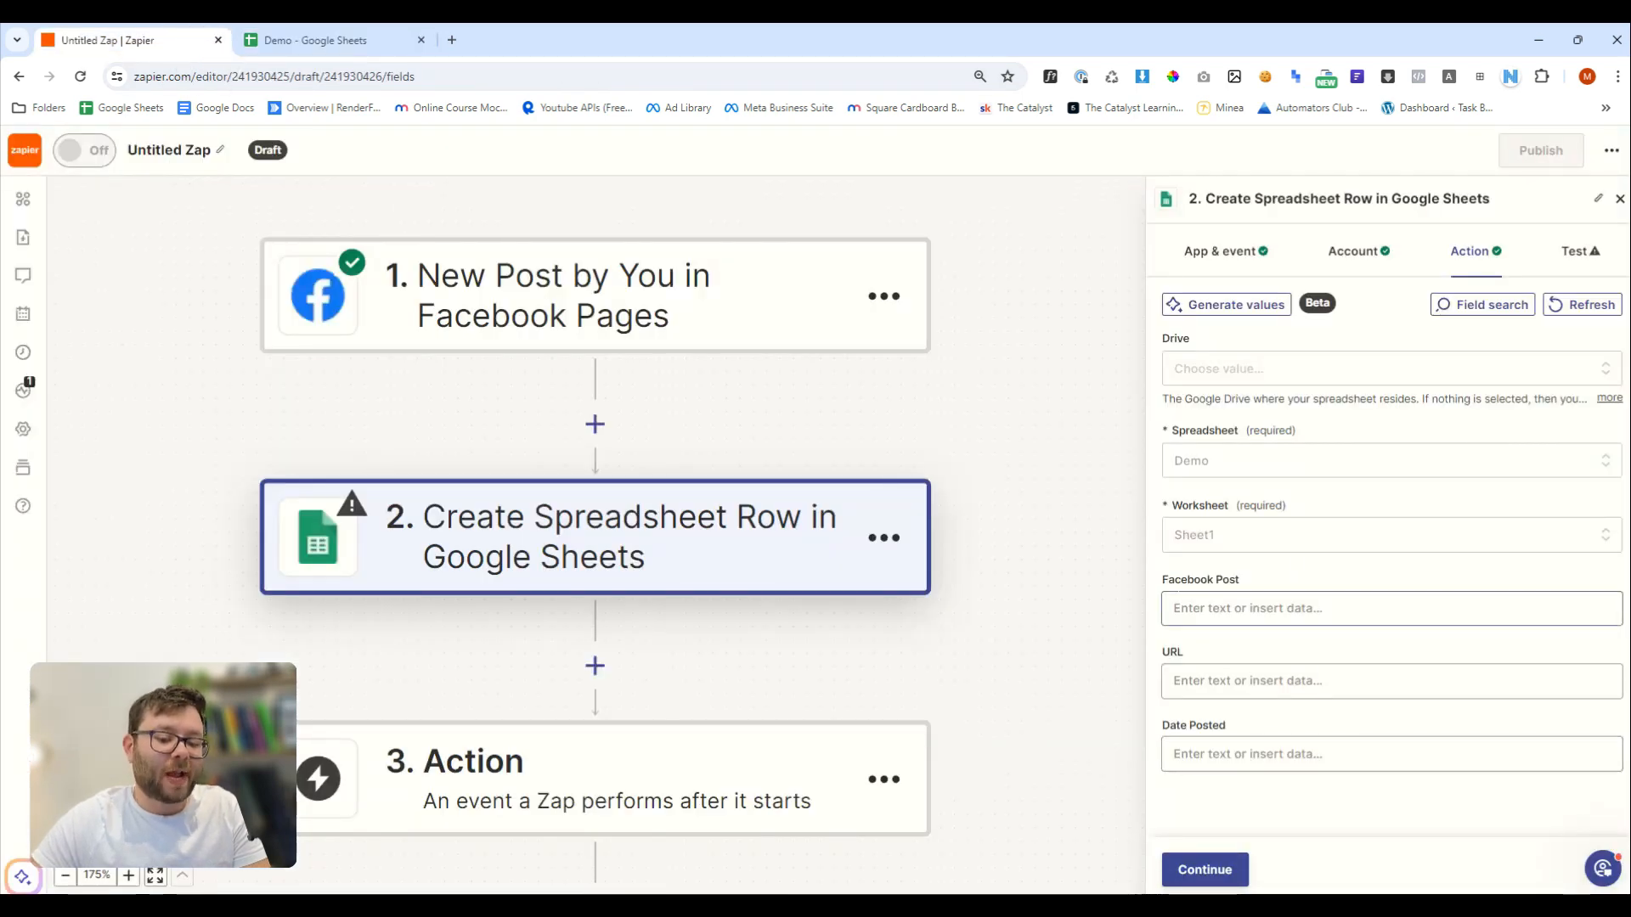
Map the Facebook Post column to the Message field of the Facebook Pages trigger after reading its full text
left_click(1223, 608)
left_click(1157, 658)
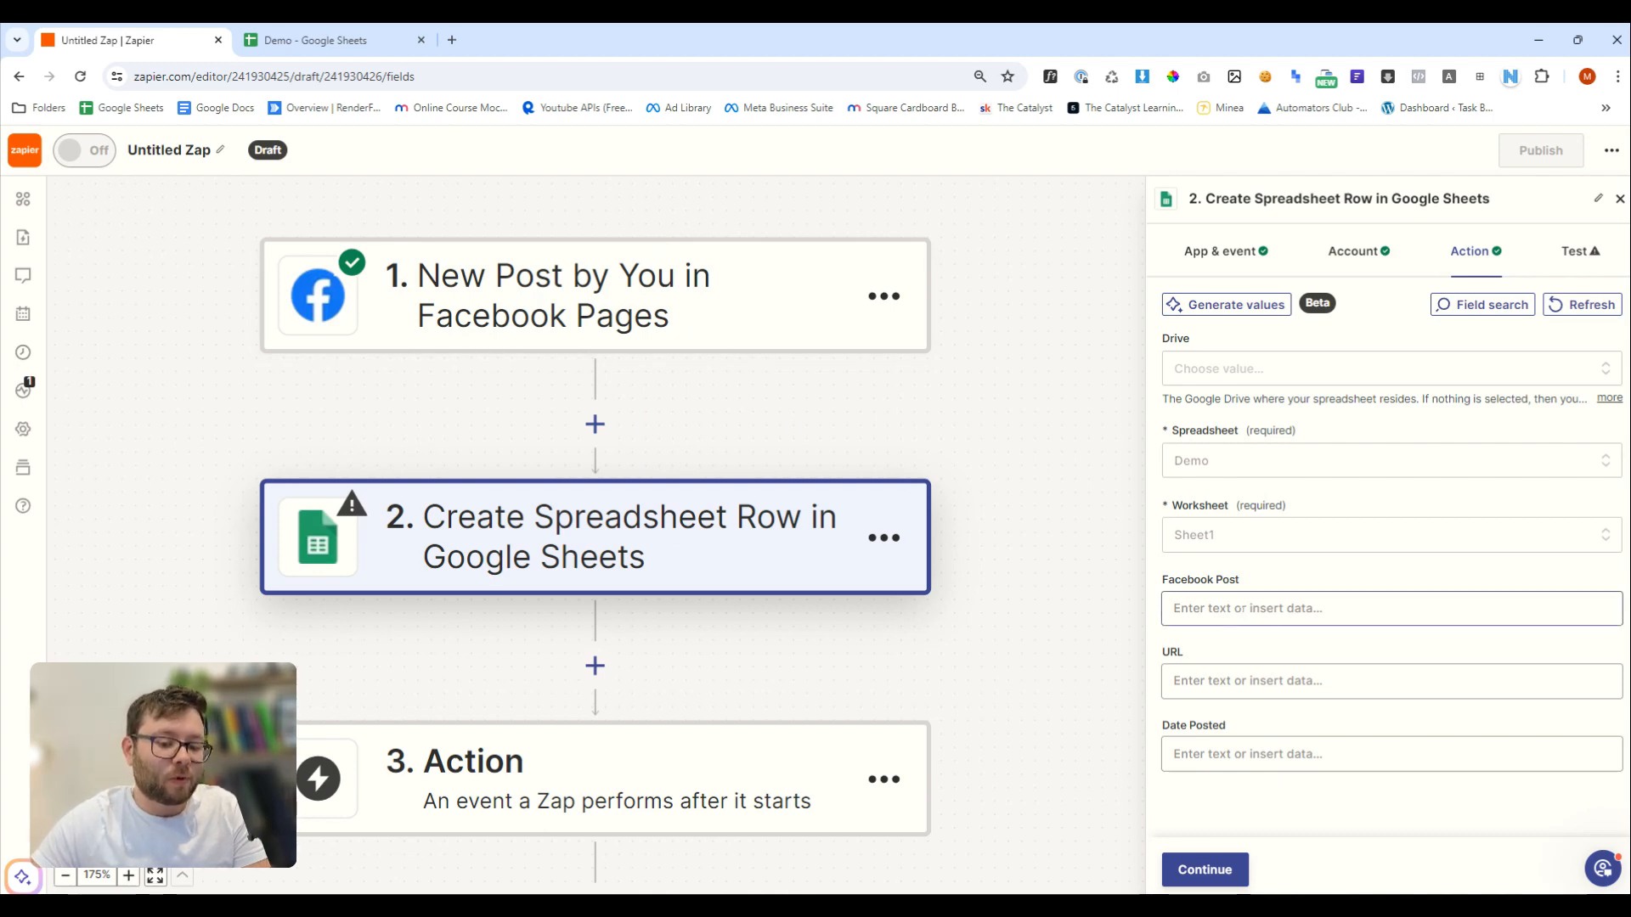
left_click(1240, 609)
scroll(1555, 620, "down", 2)
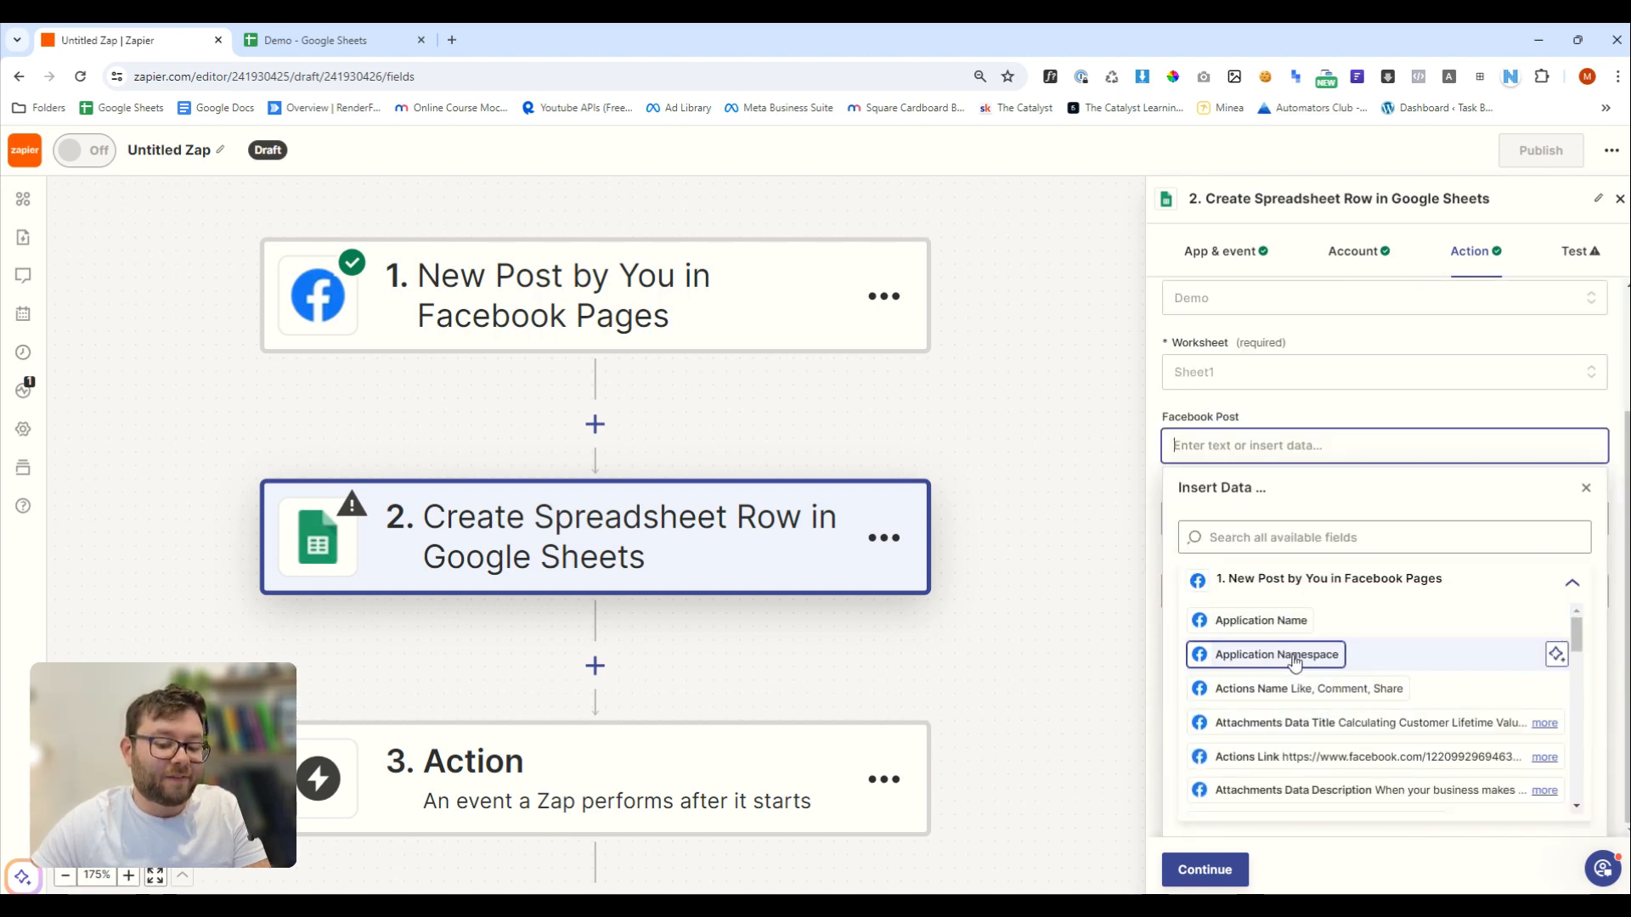
scroll(1283, 671, "down", 3)
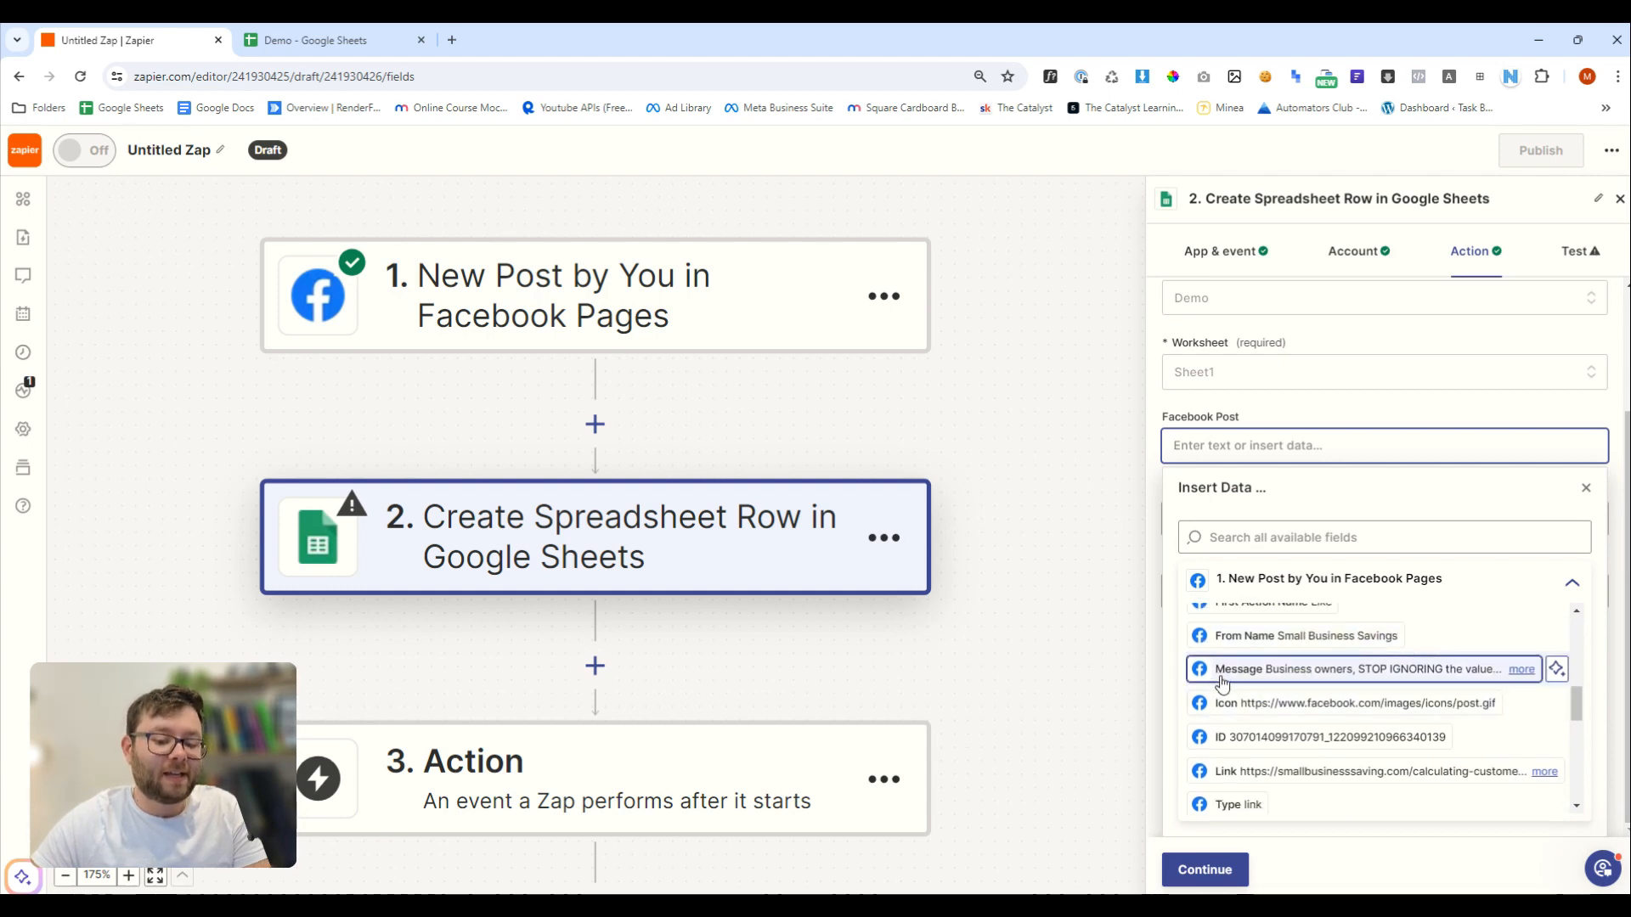
left_click(1519, 673)
scroll(1393, 705, "down", 1)
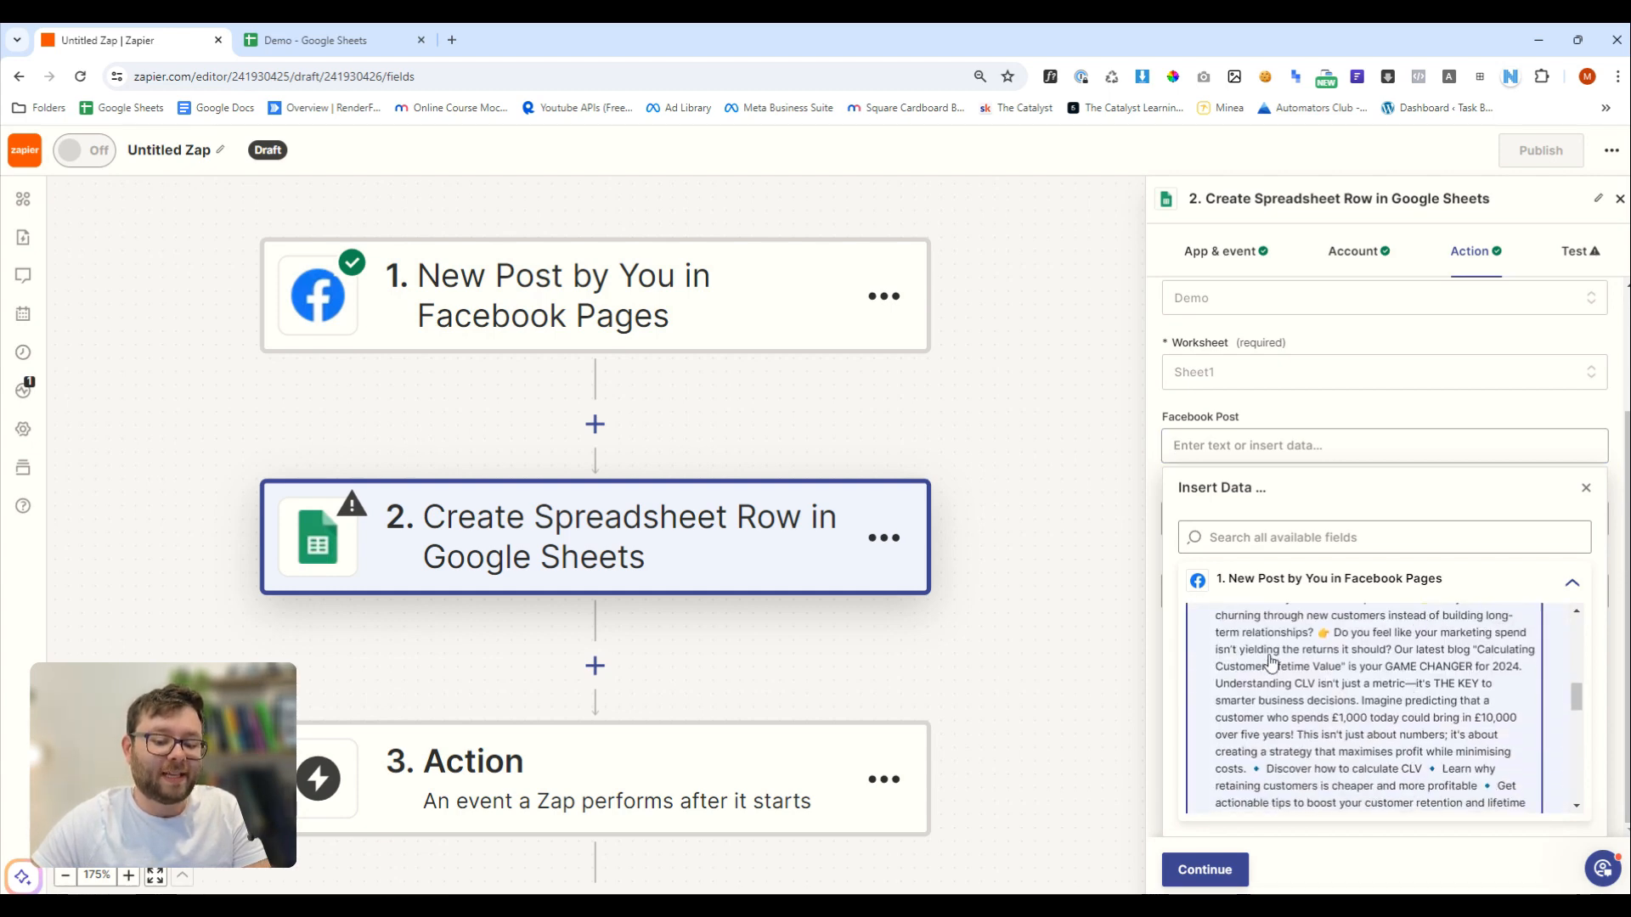
scroll(1312, 686, "down", 1)
scroll(1311, 699, "up", 1)
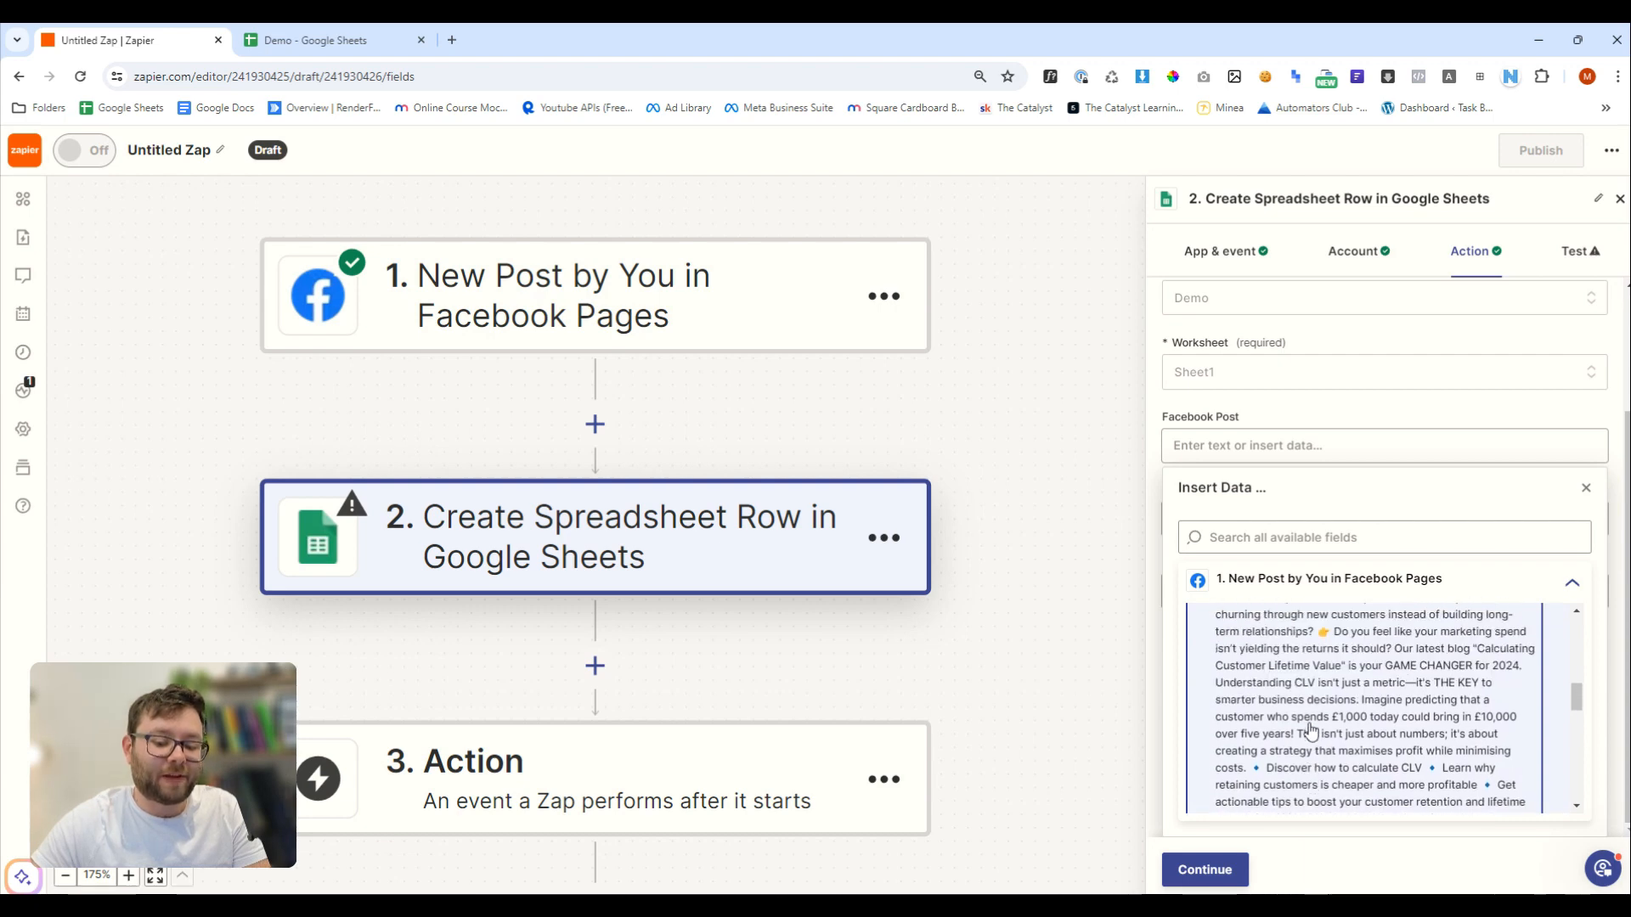
left_click(1309, 754)
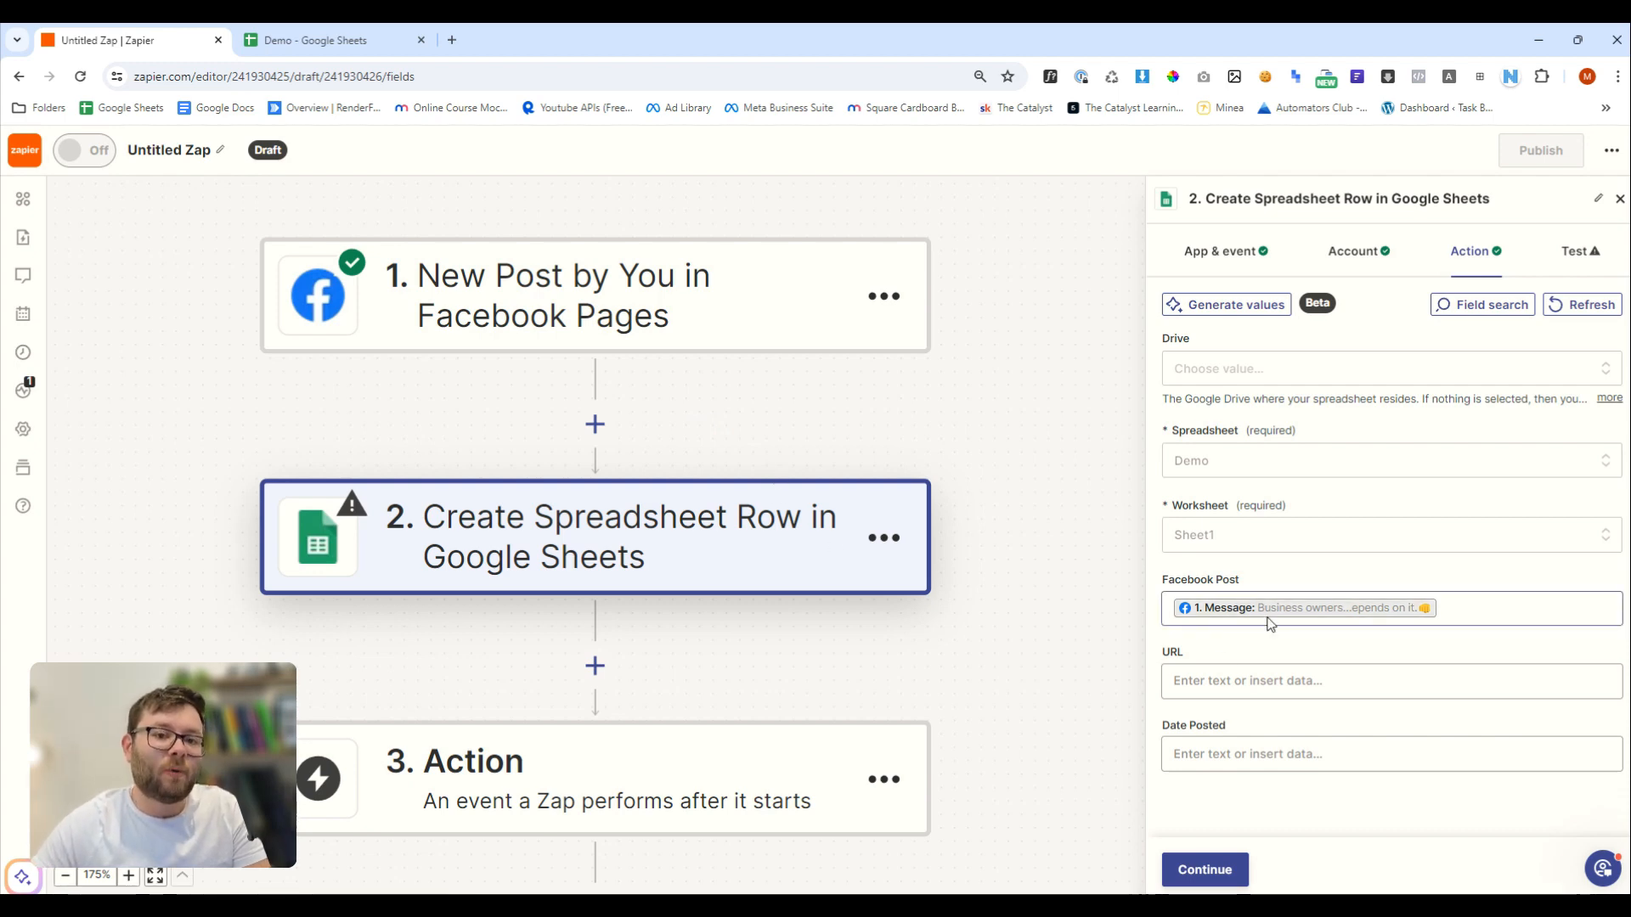
Map the URL column to the First Action Link field of the Facebook Pages trigger
left_click(1274, 681)
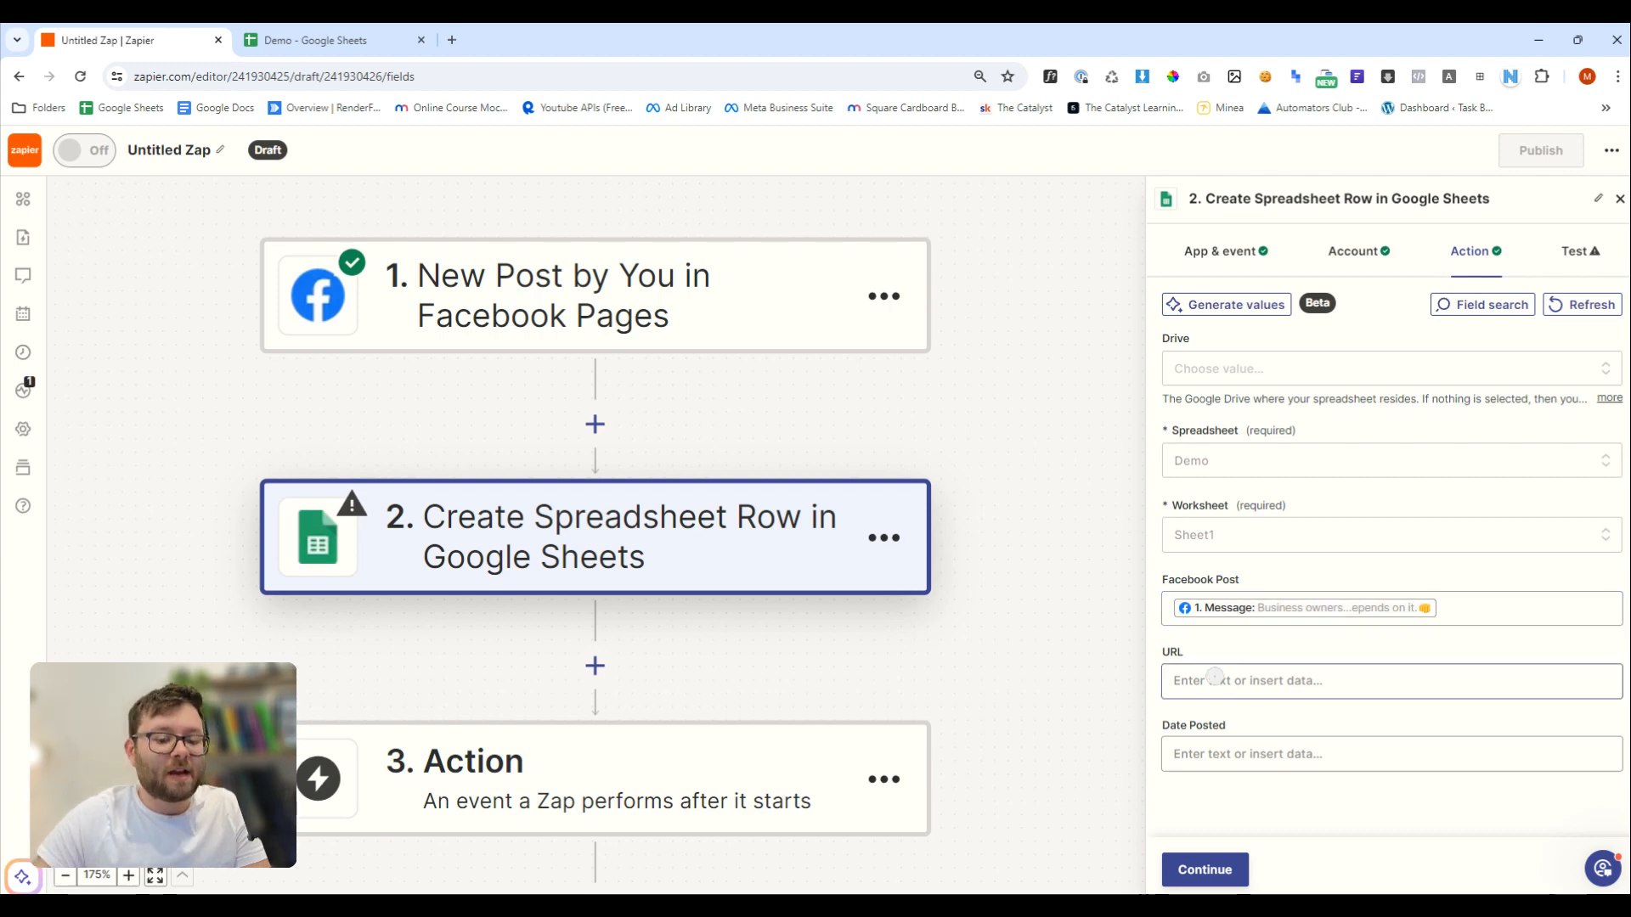
scroll(1341, 692, "down", 3)
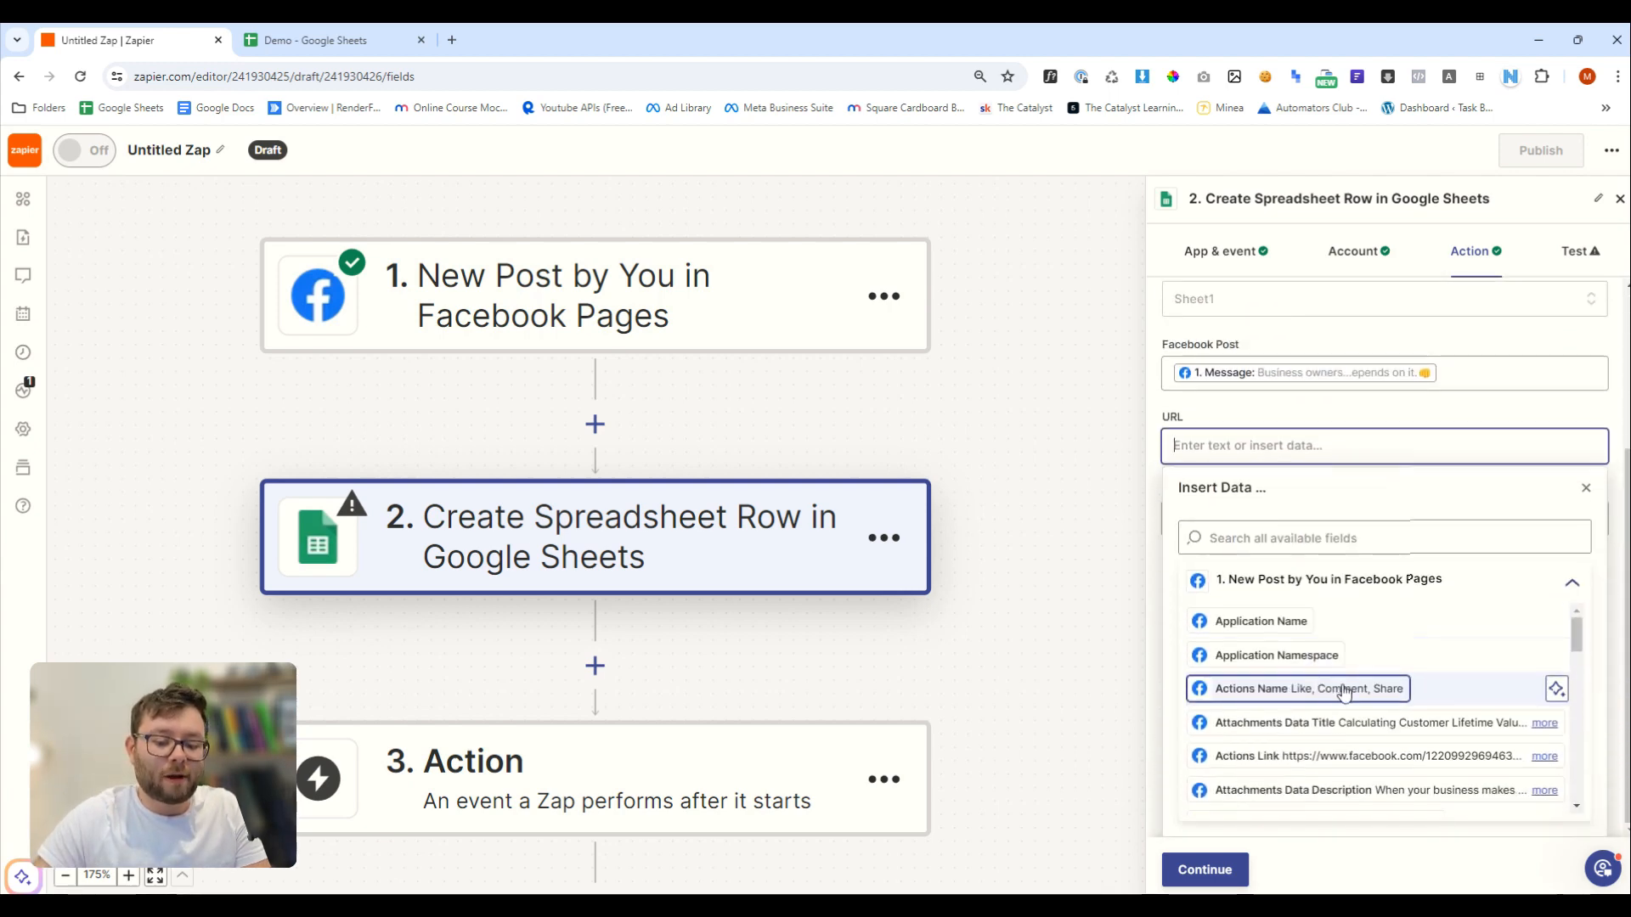
scroll(1341, 693, "down", 5)
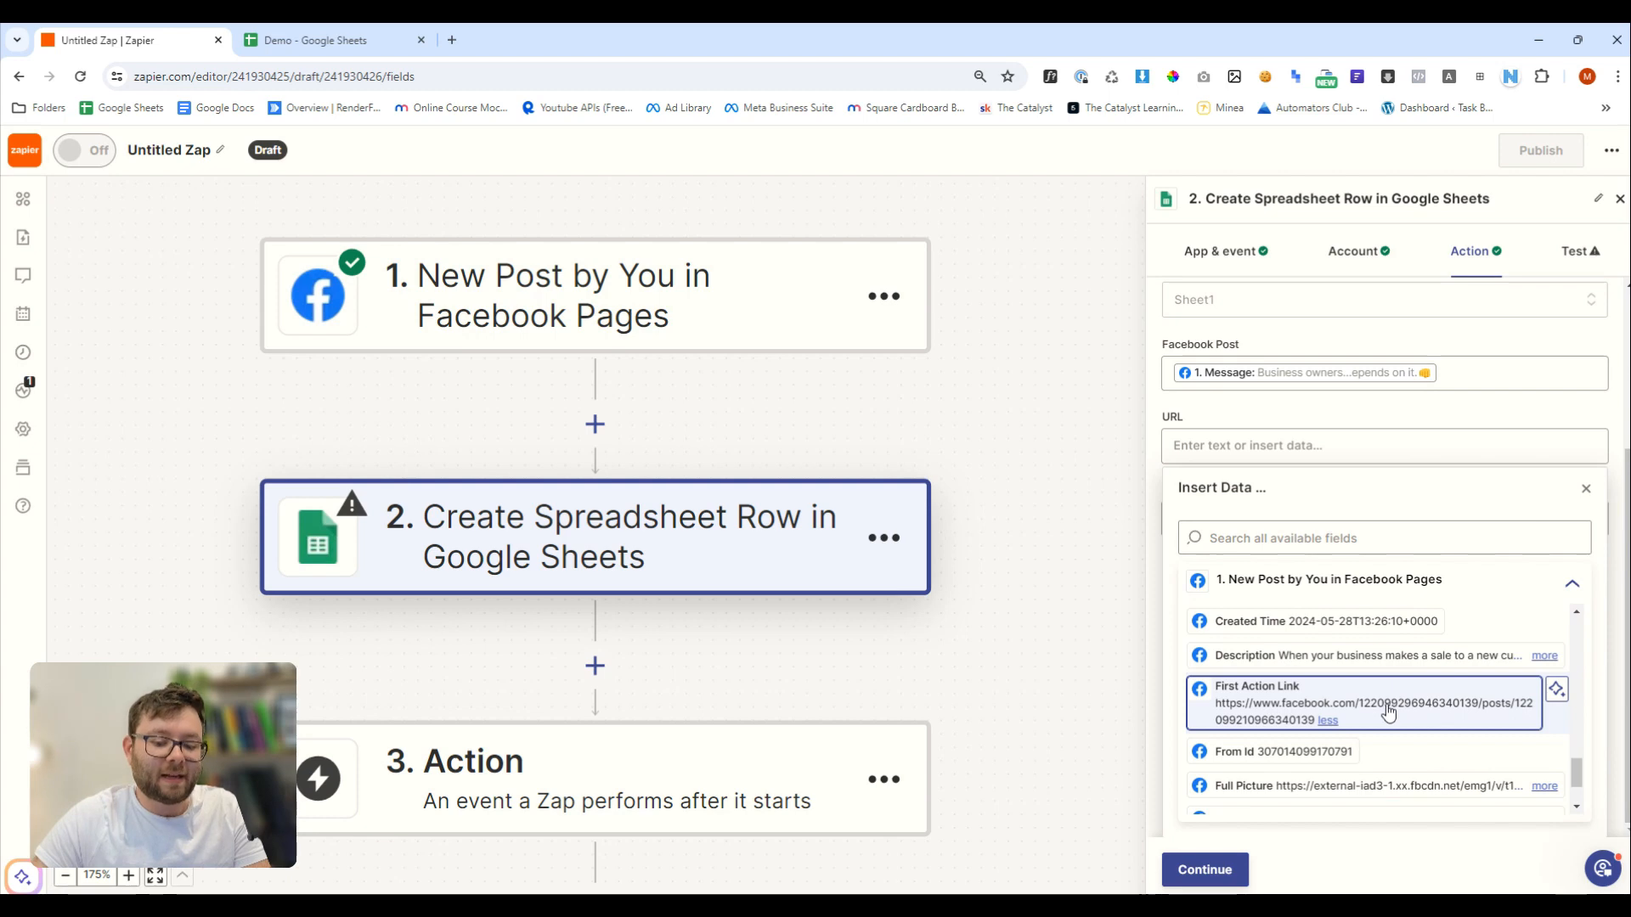
left_click(1396, 700)
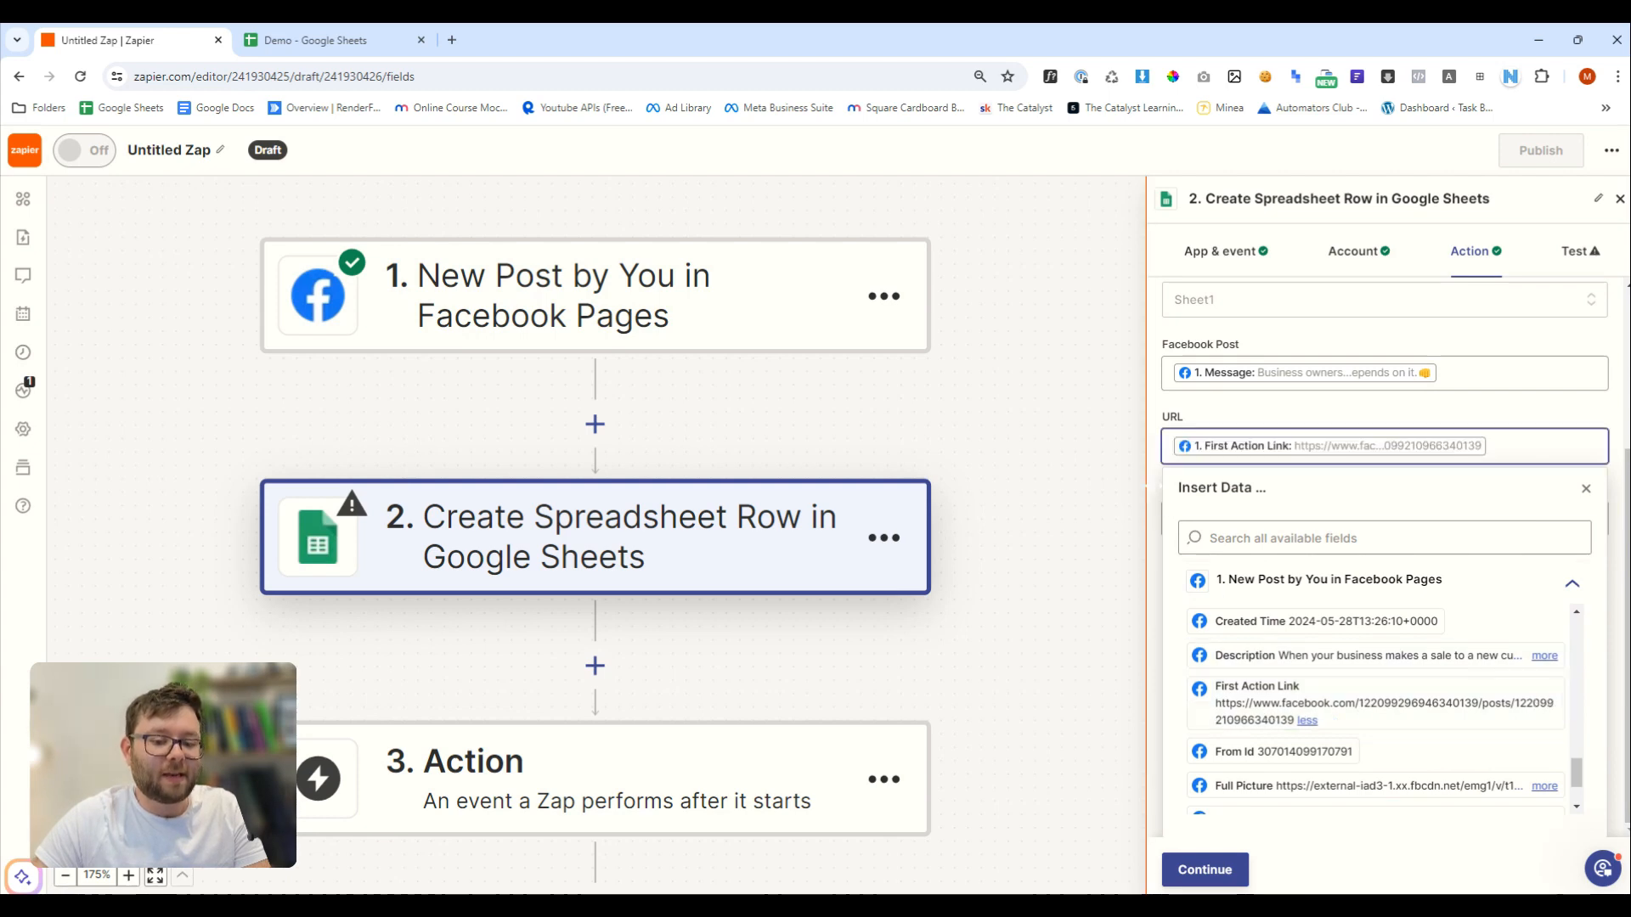
left_click(1168, 506)
Map the Date Posted column to the Updated Time field of the Facebook Pages trigger
left_click(1245, 753)
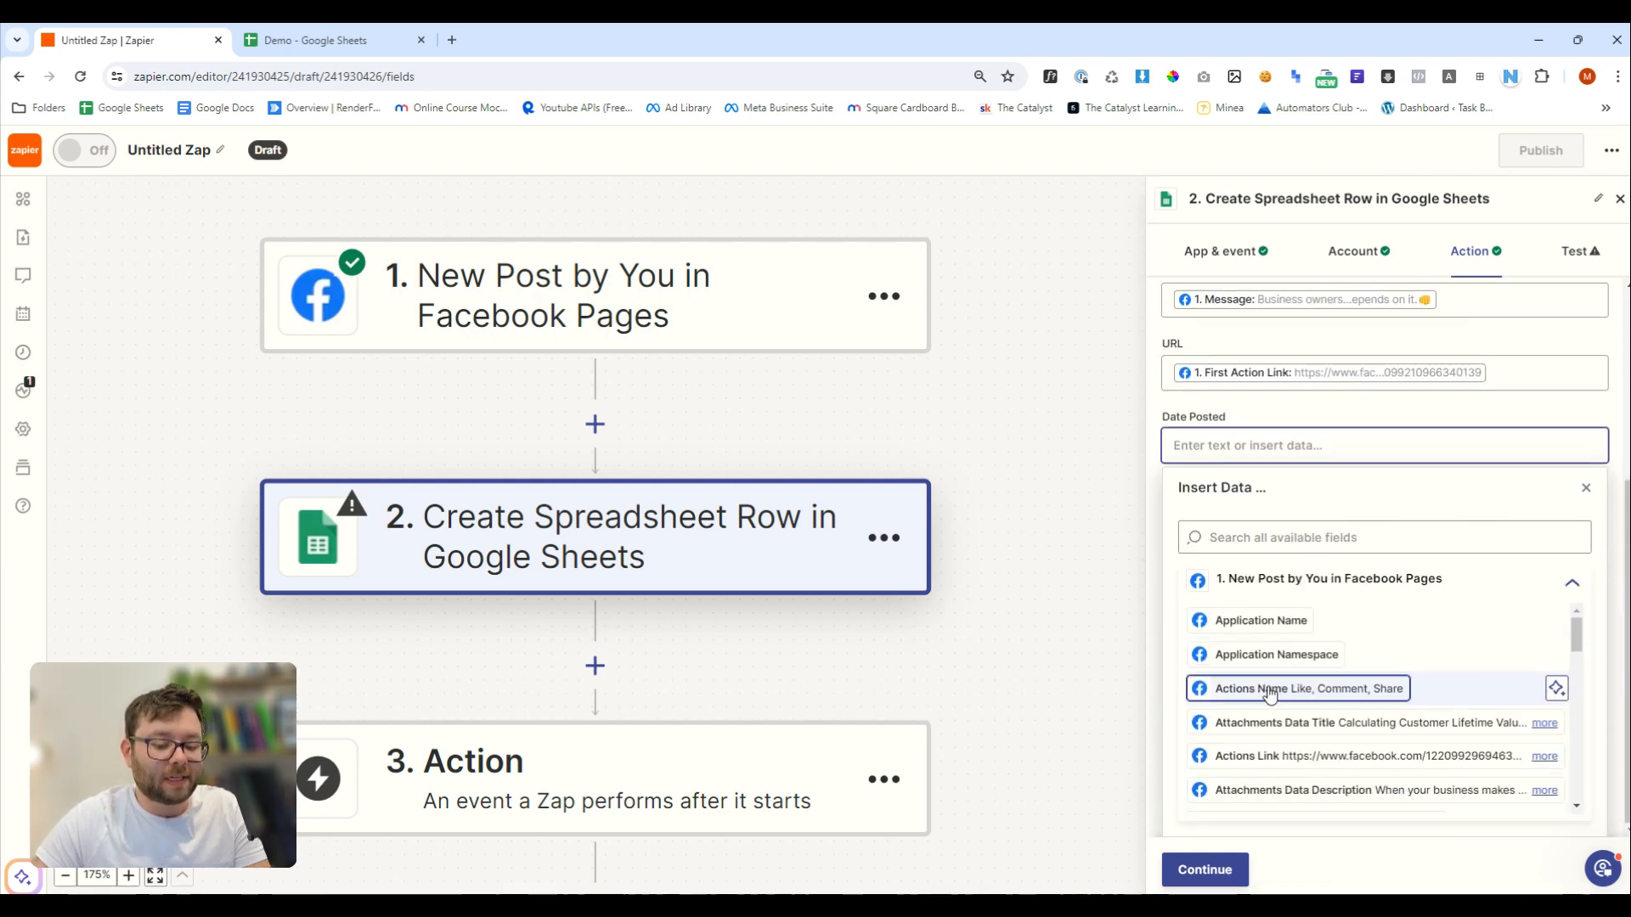
scroll(1275, 671, "down", 5)
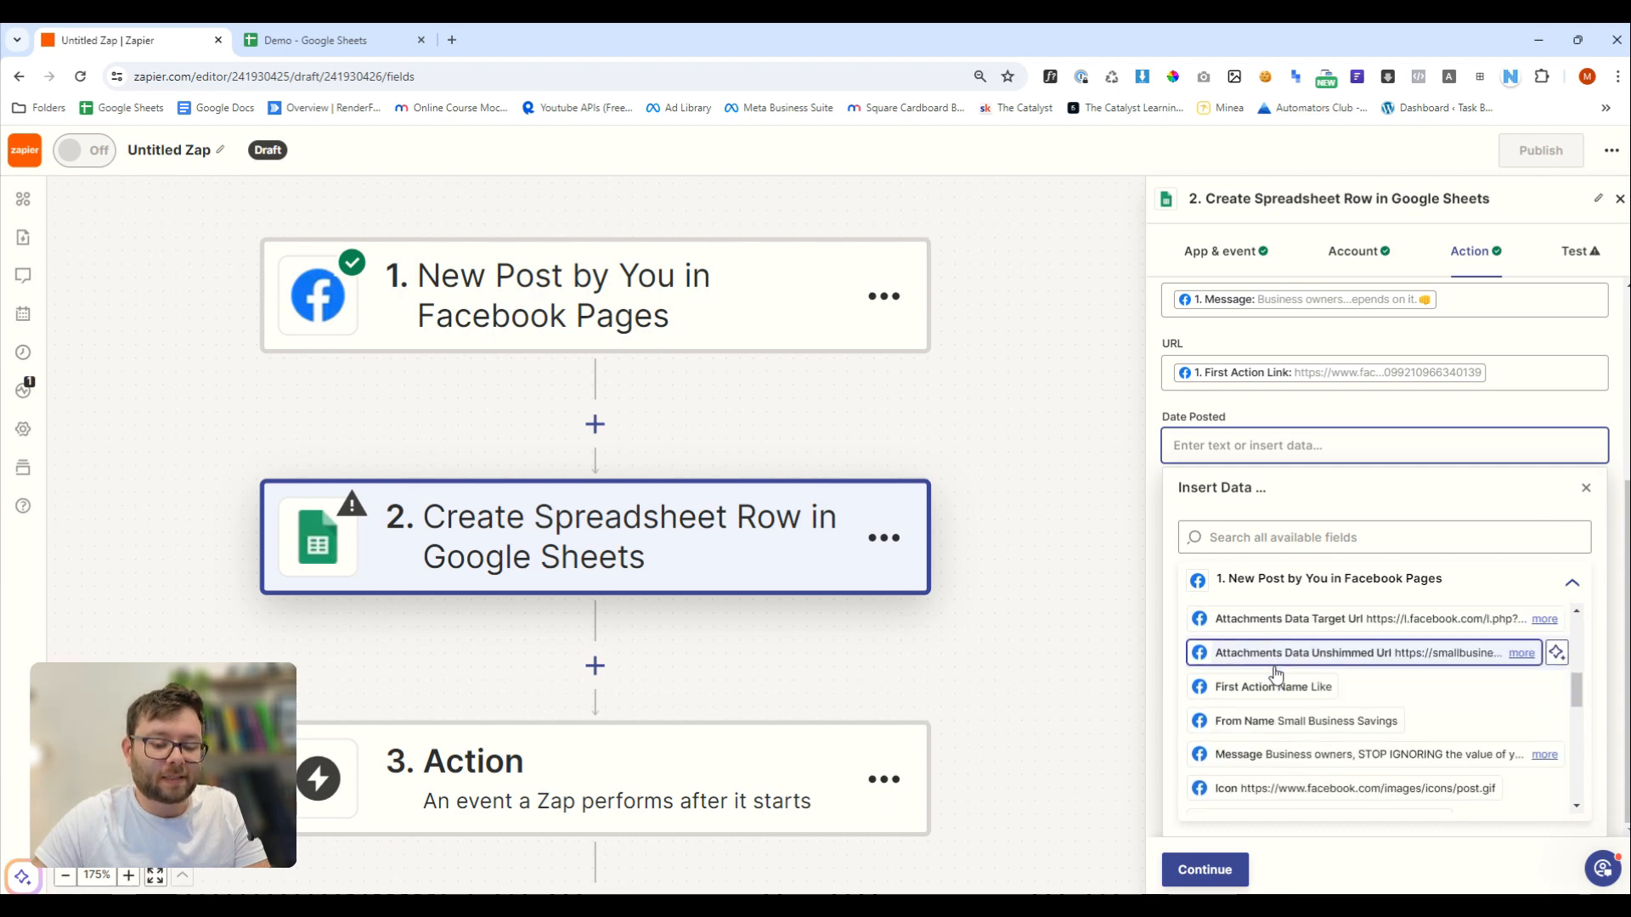
scroll(1274, 671, "down", 3)
left_click(1279, 792)
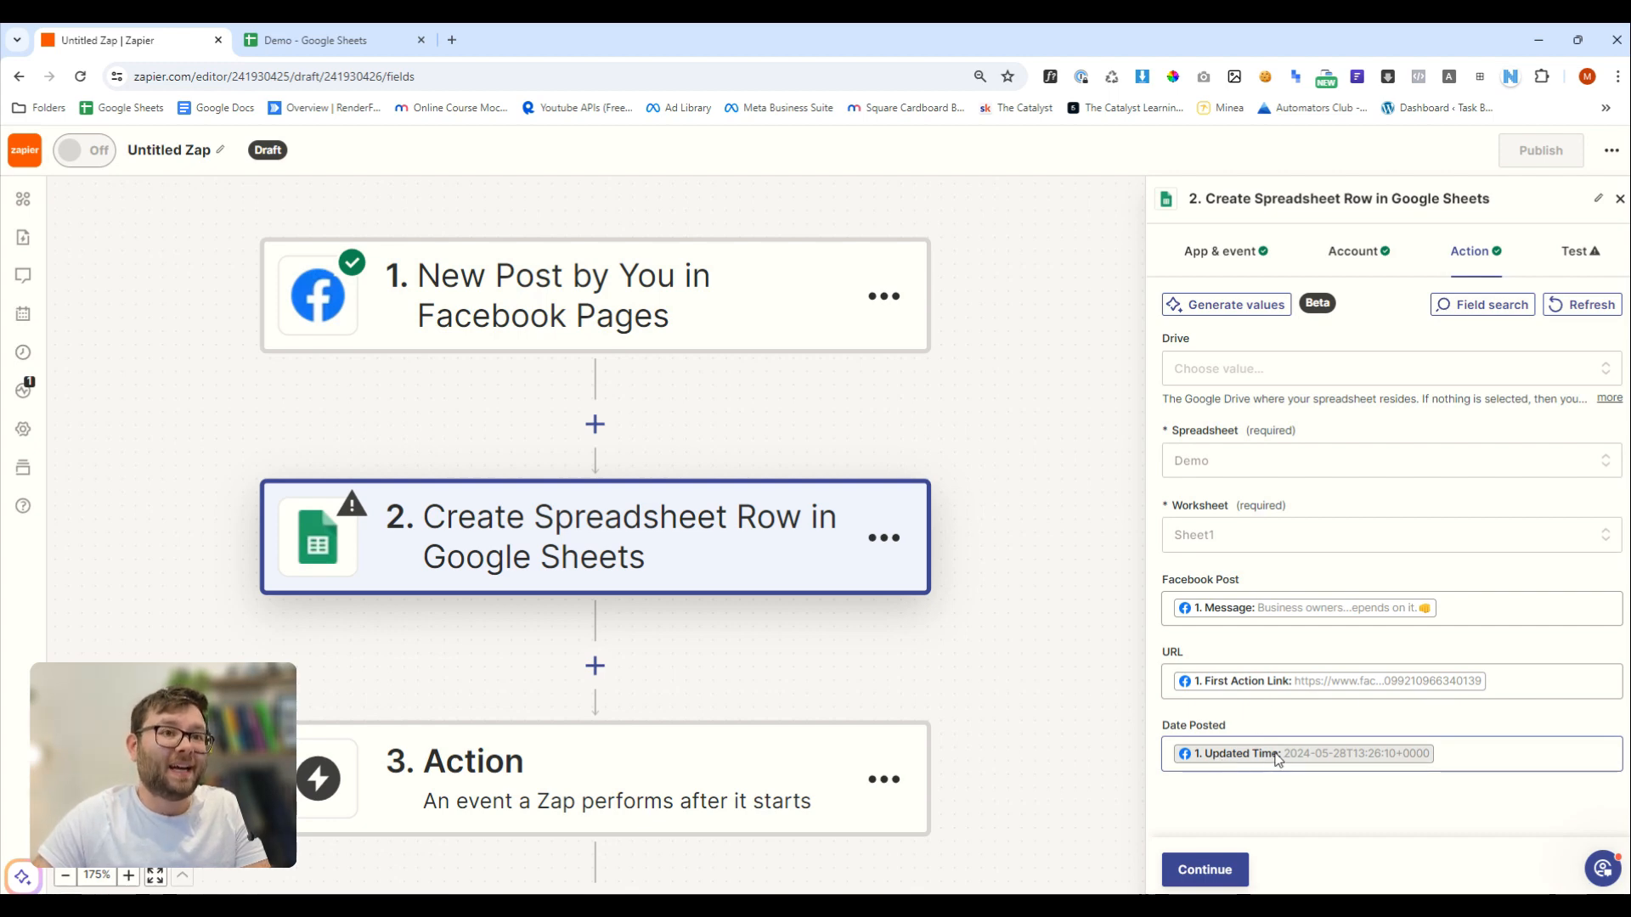
Insert a Formatter by Zapier step between the Facebook trigger and the Google Sheets action, with Date / Time as its event
left_click(594, 425)
left_click(1002, 683)
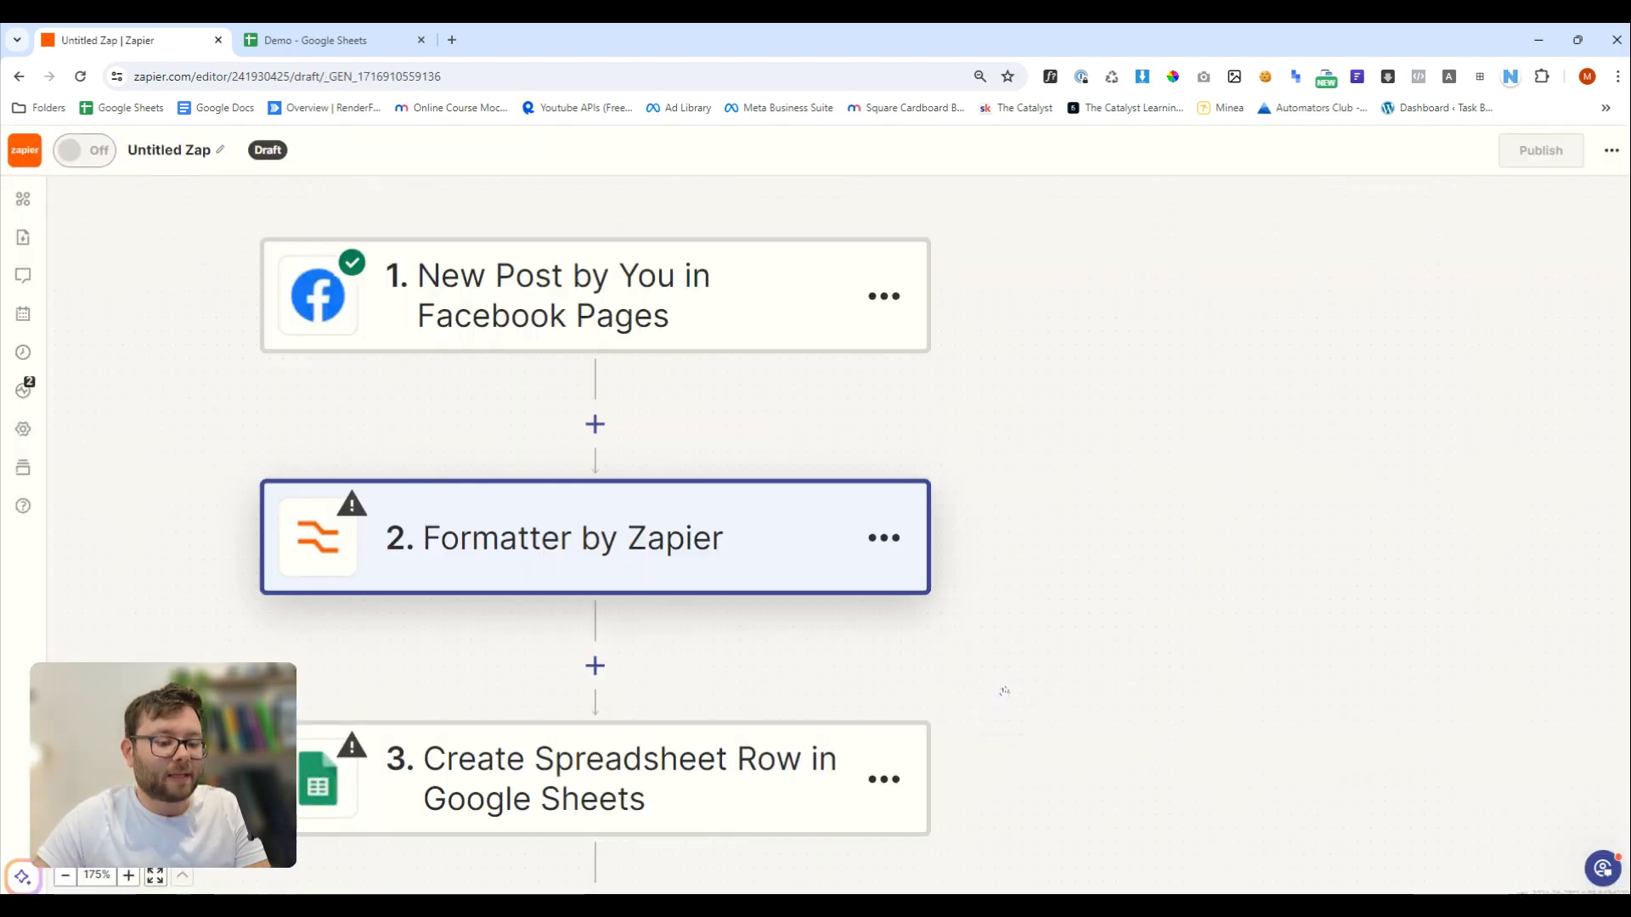
left_click(1236, 475)
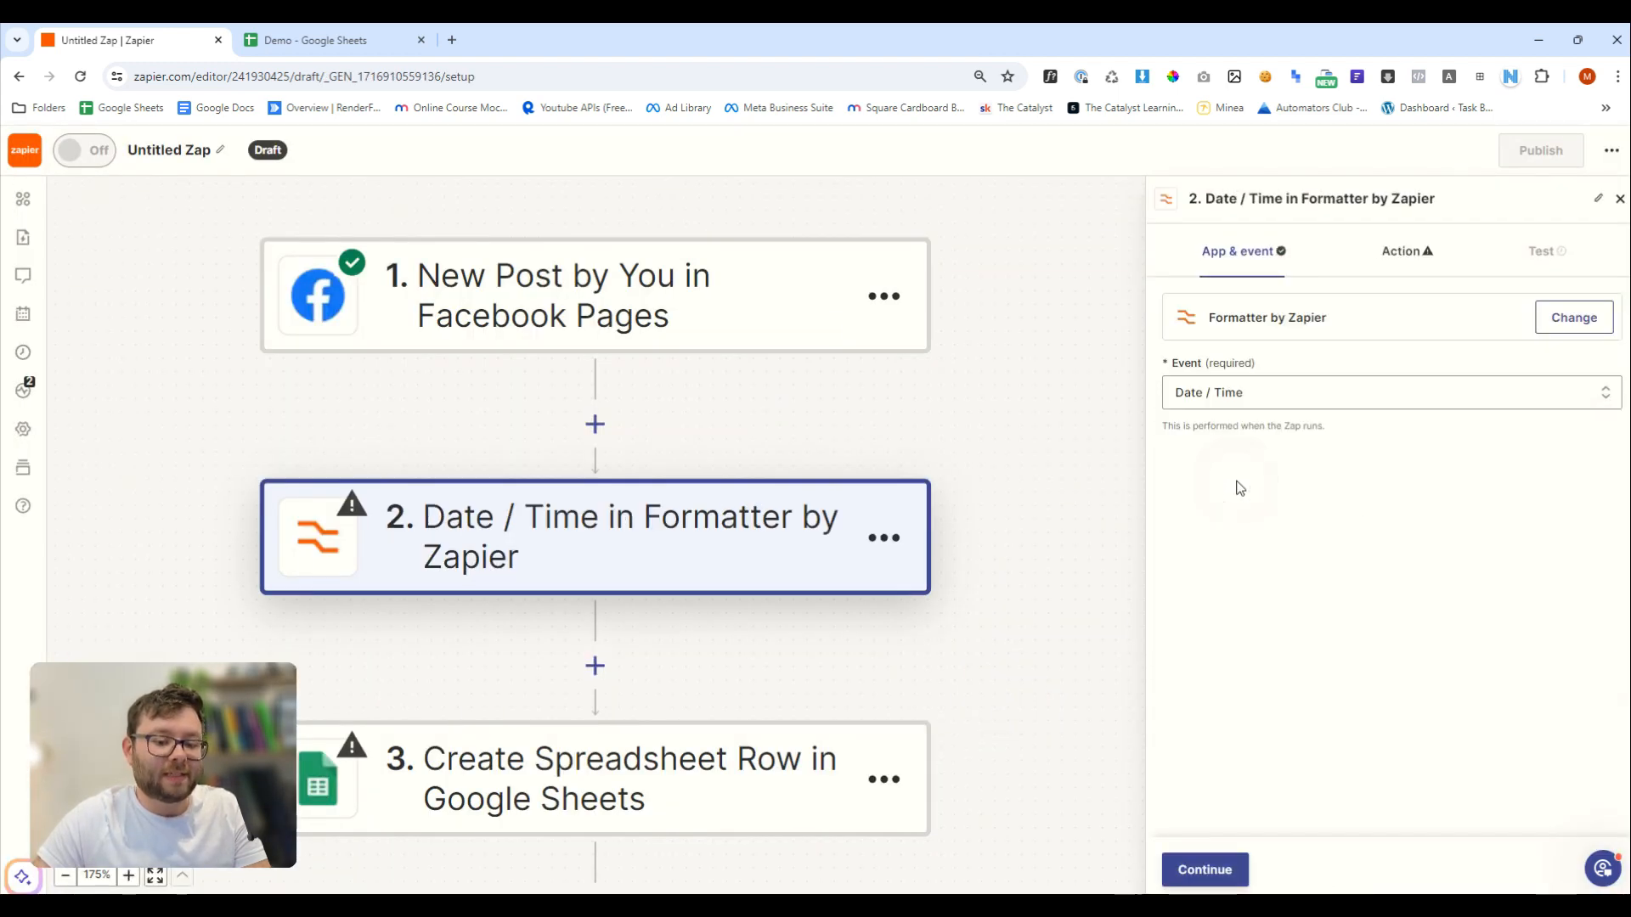
left_click(1211, 870)
Set the Formatter's transform to Format and use the trigger's Created Time as its input
left_click(1238, 371)
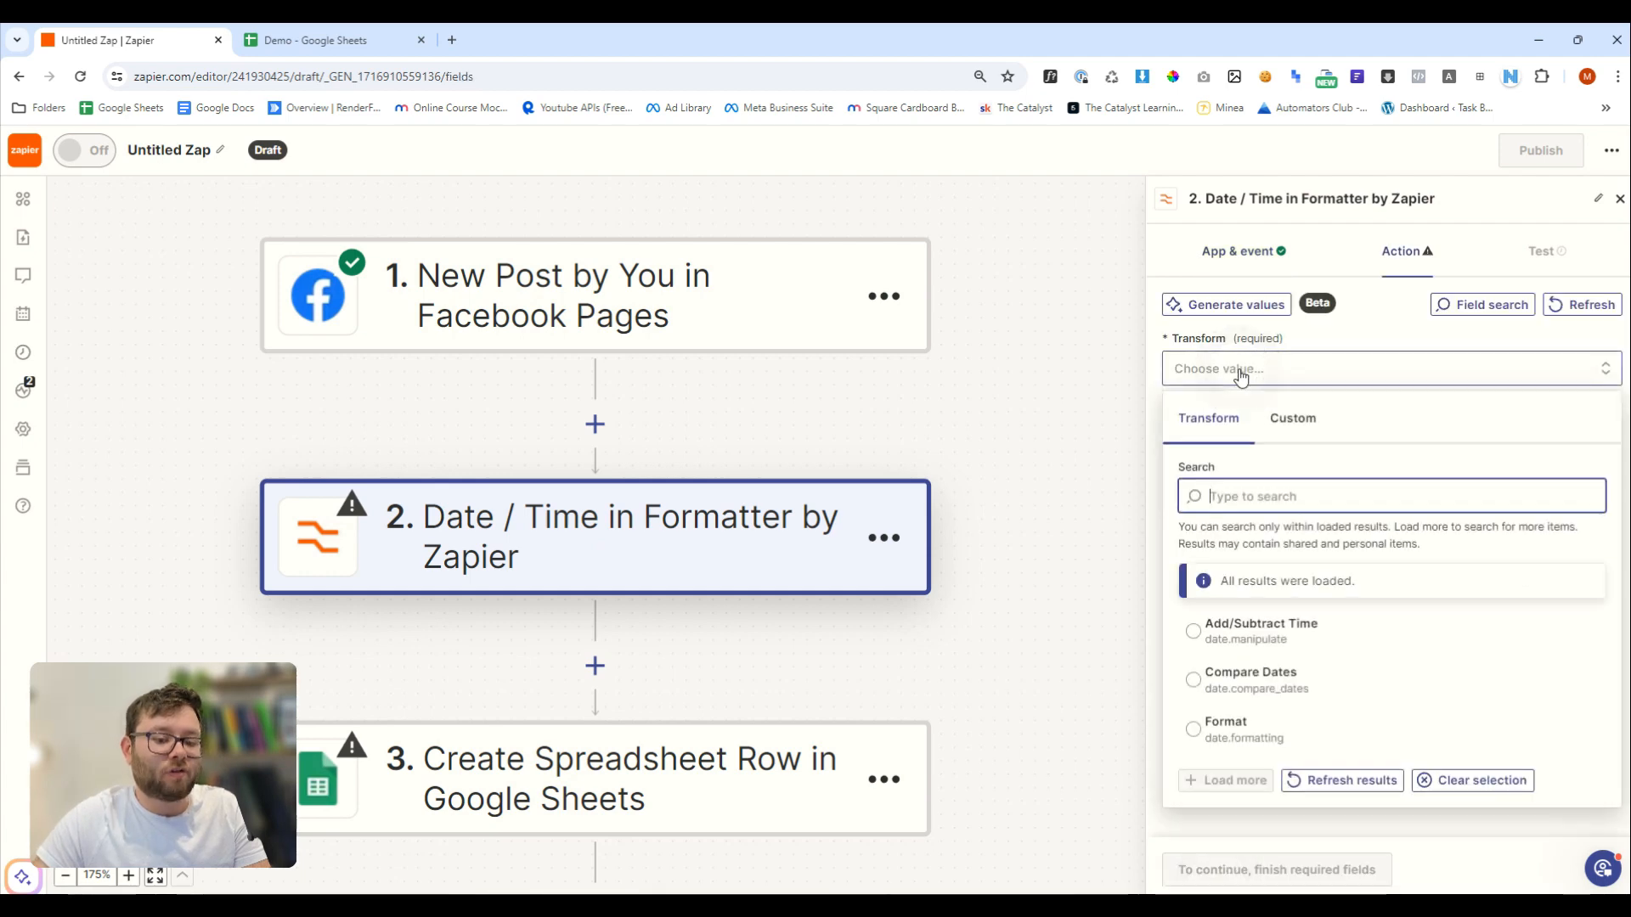
left_click(1219, 727)
left_click(1242, 527)
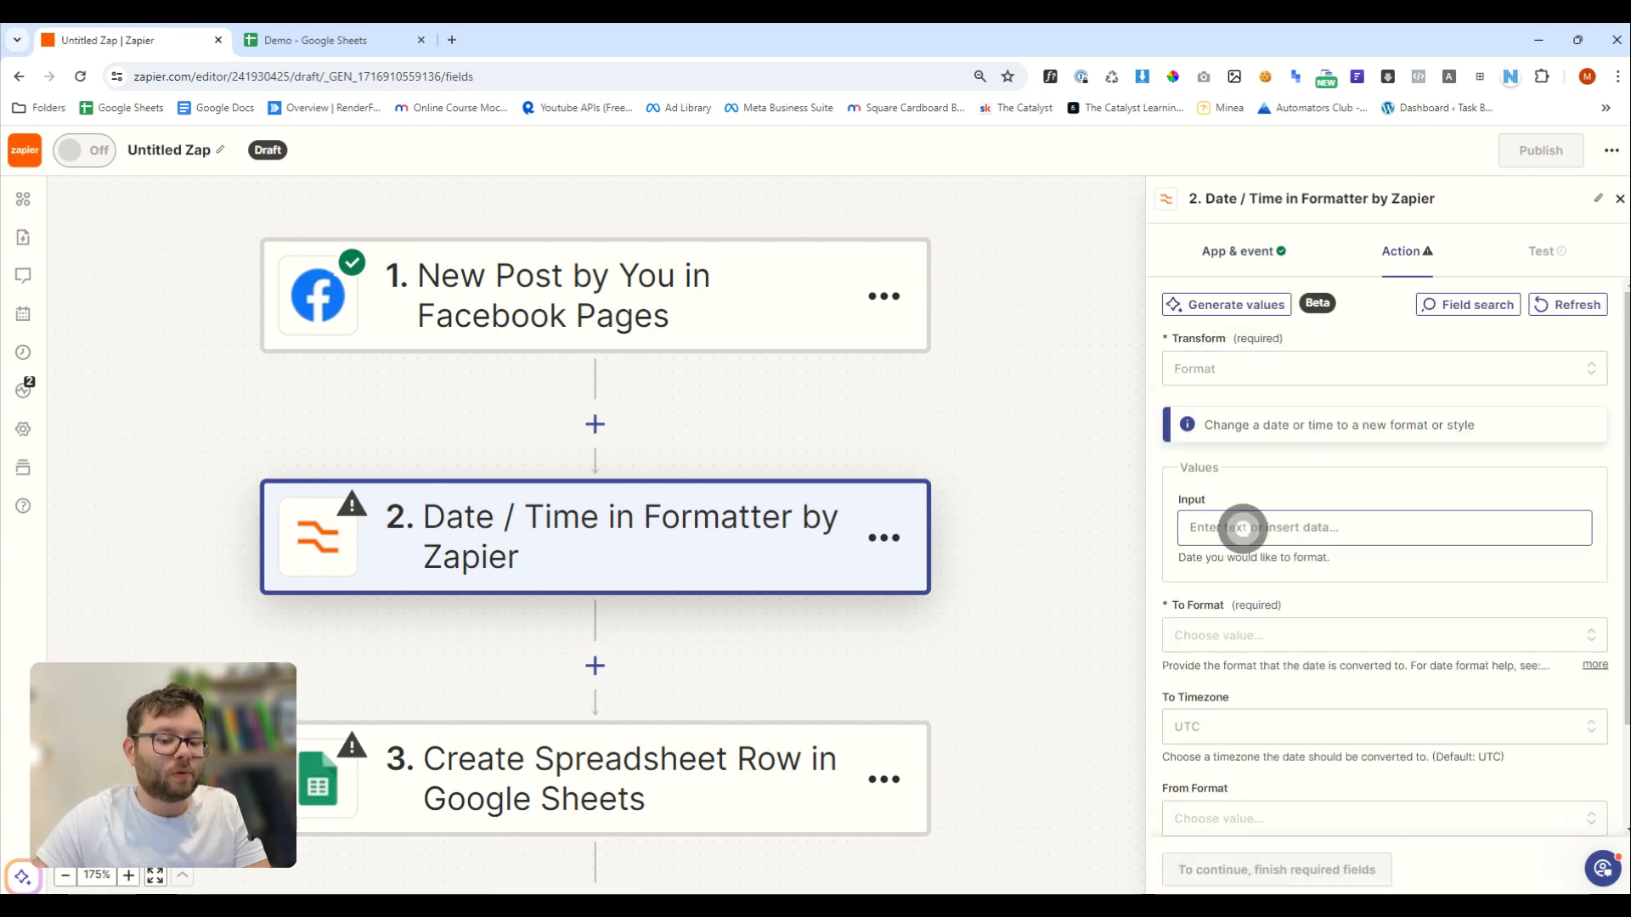
scroll(1295, 782, "down", 3)
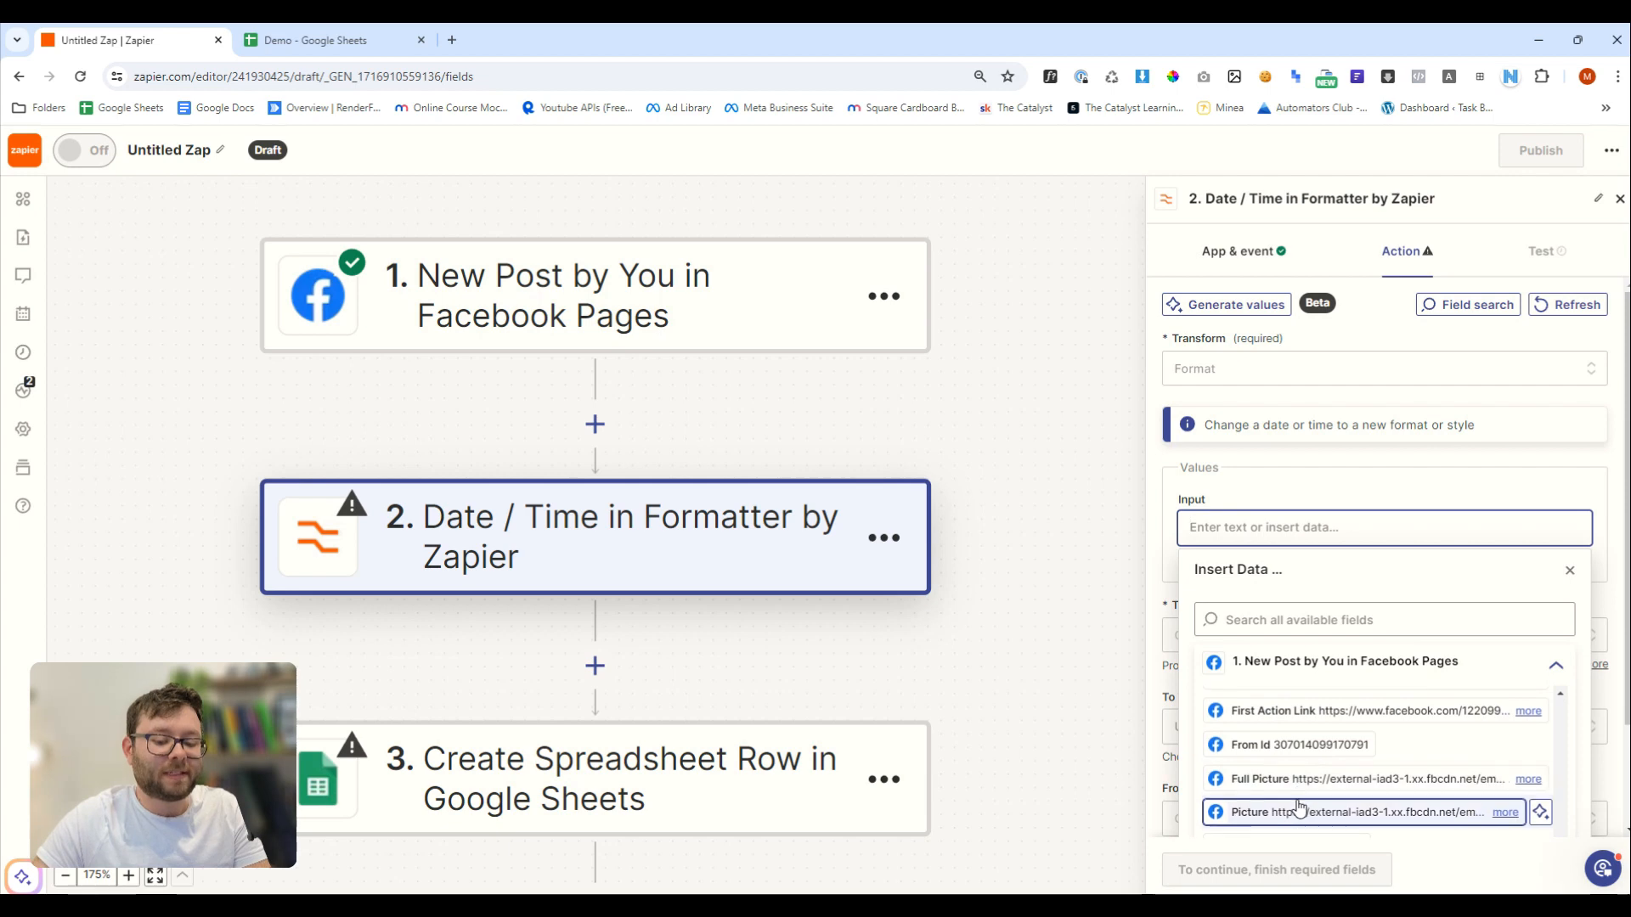
scroll(1298, 807, "down", 5)
left_click(1269, 816)
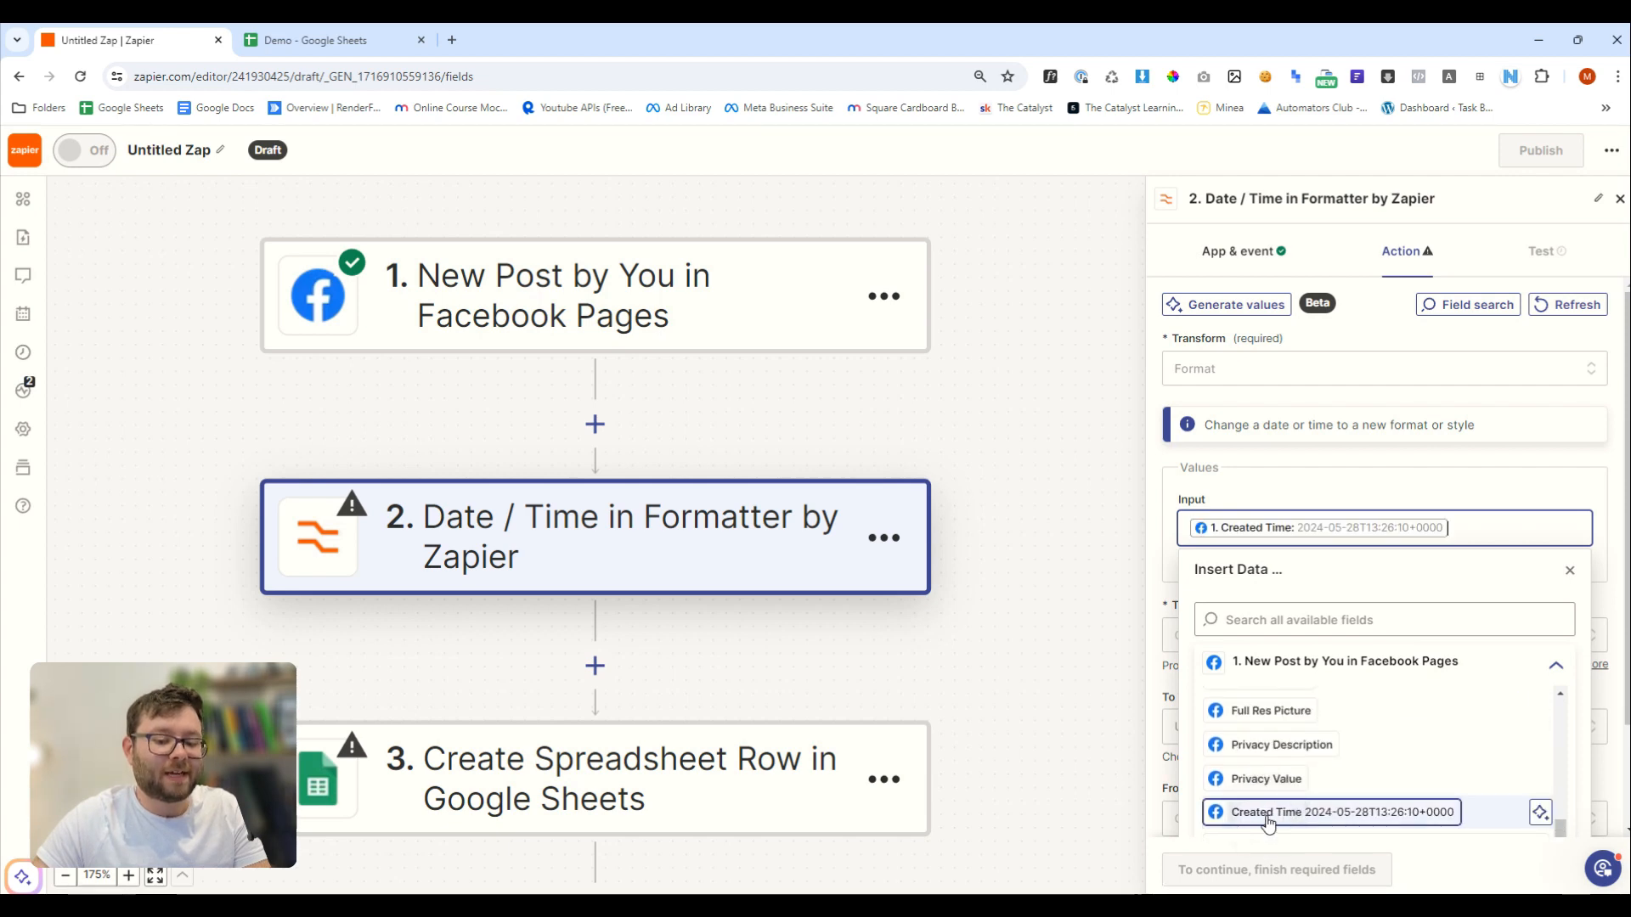
Set the Formatter's output date format to MM/DD/YY
left_click(1212, 524)
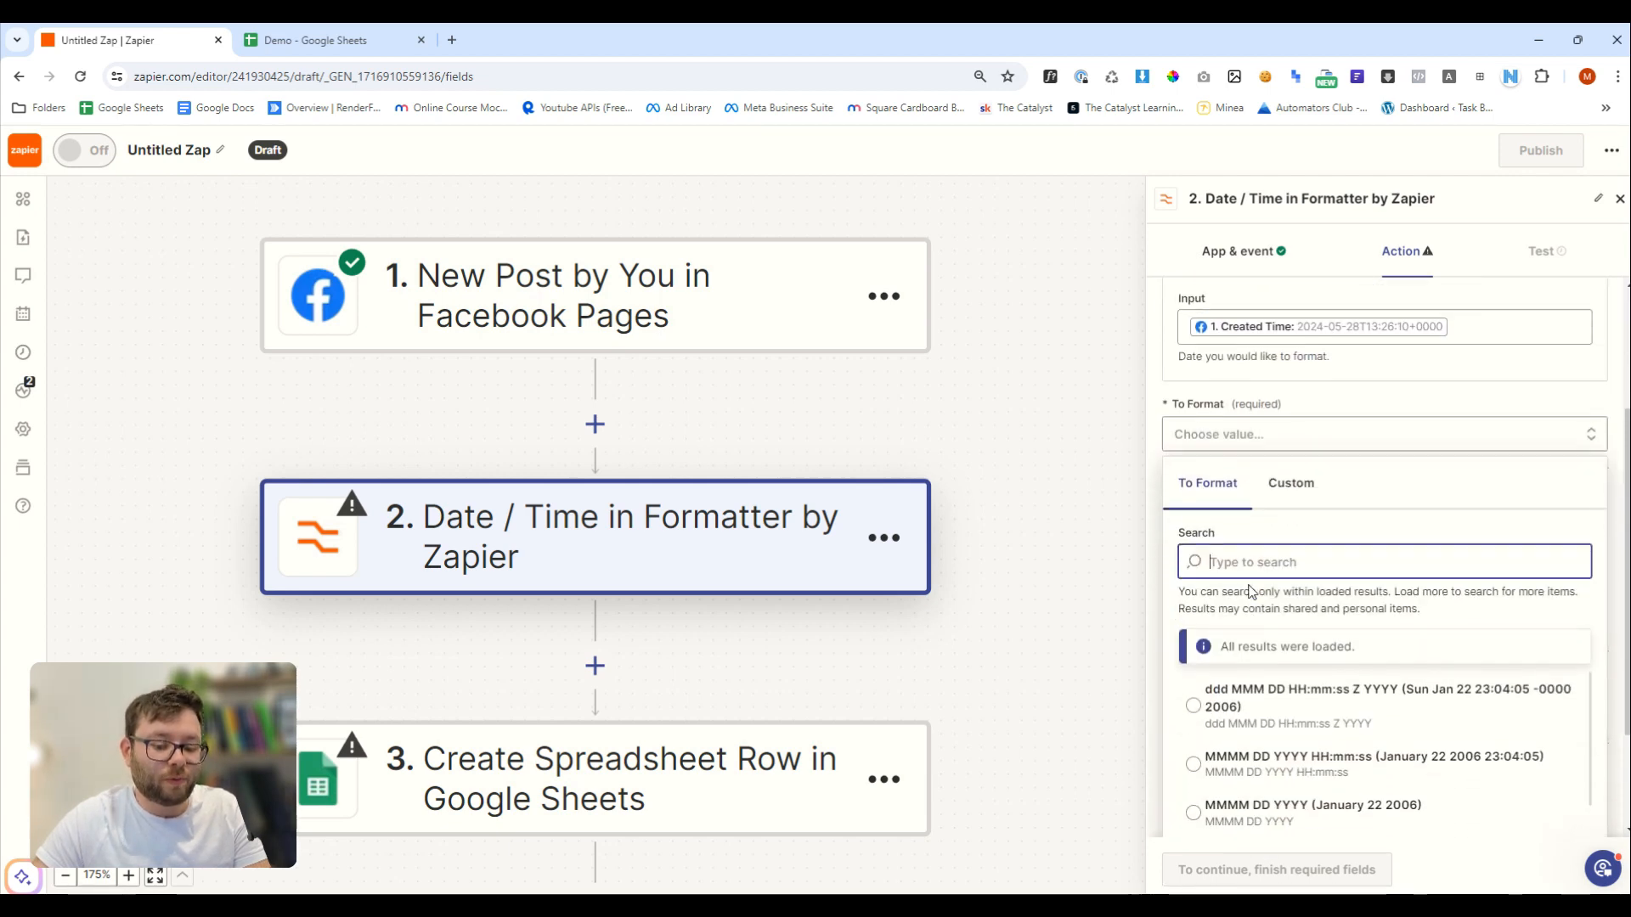
scroll(1300, 765, "down", 5)
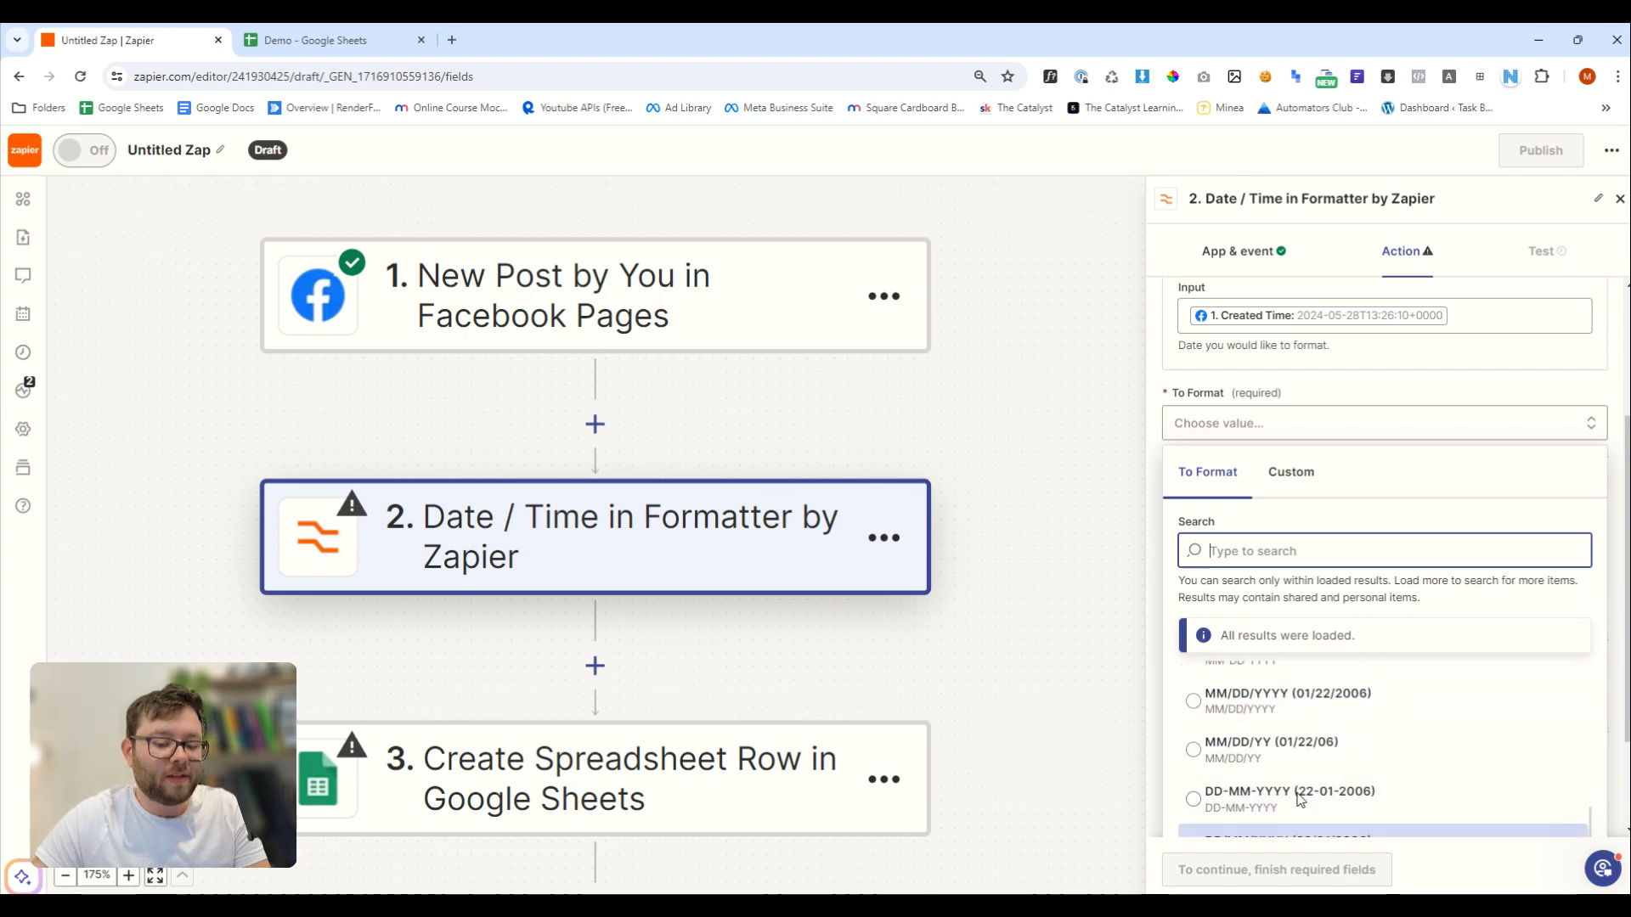
scroll(1300, 799, "up", 1)
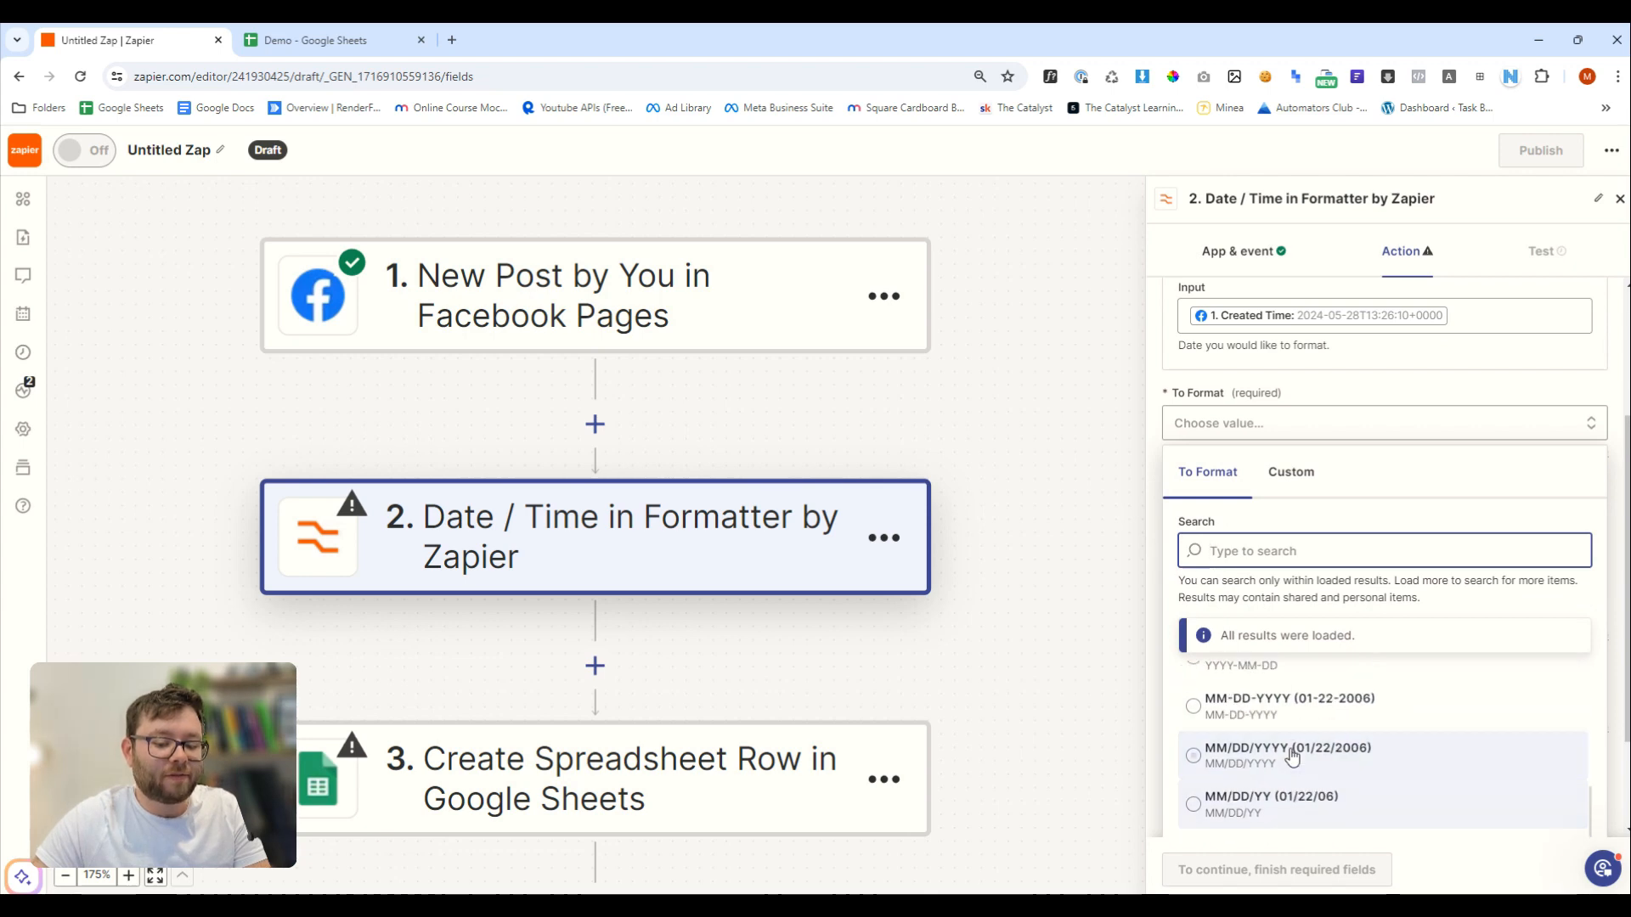
left_click(1308, 811)
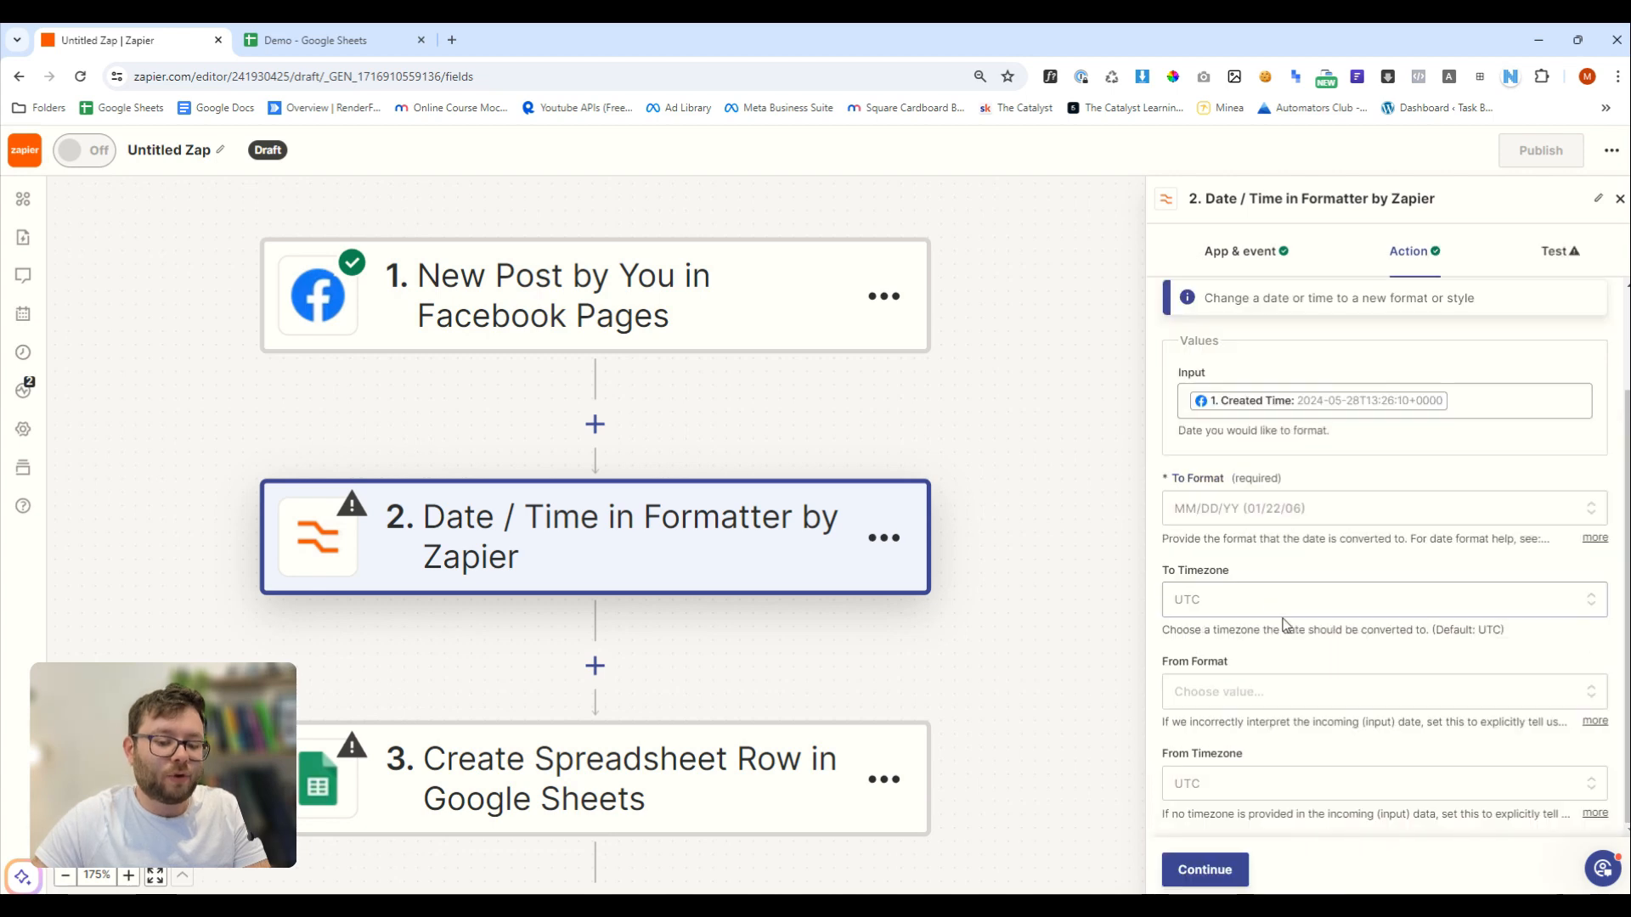
Set the Formatter's To Timezone to Europe/London and test the step
left_click(1232, 600)
type("london")
left_click(1232, 747)
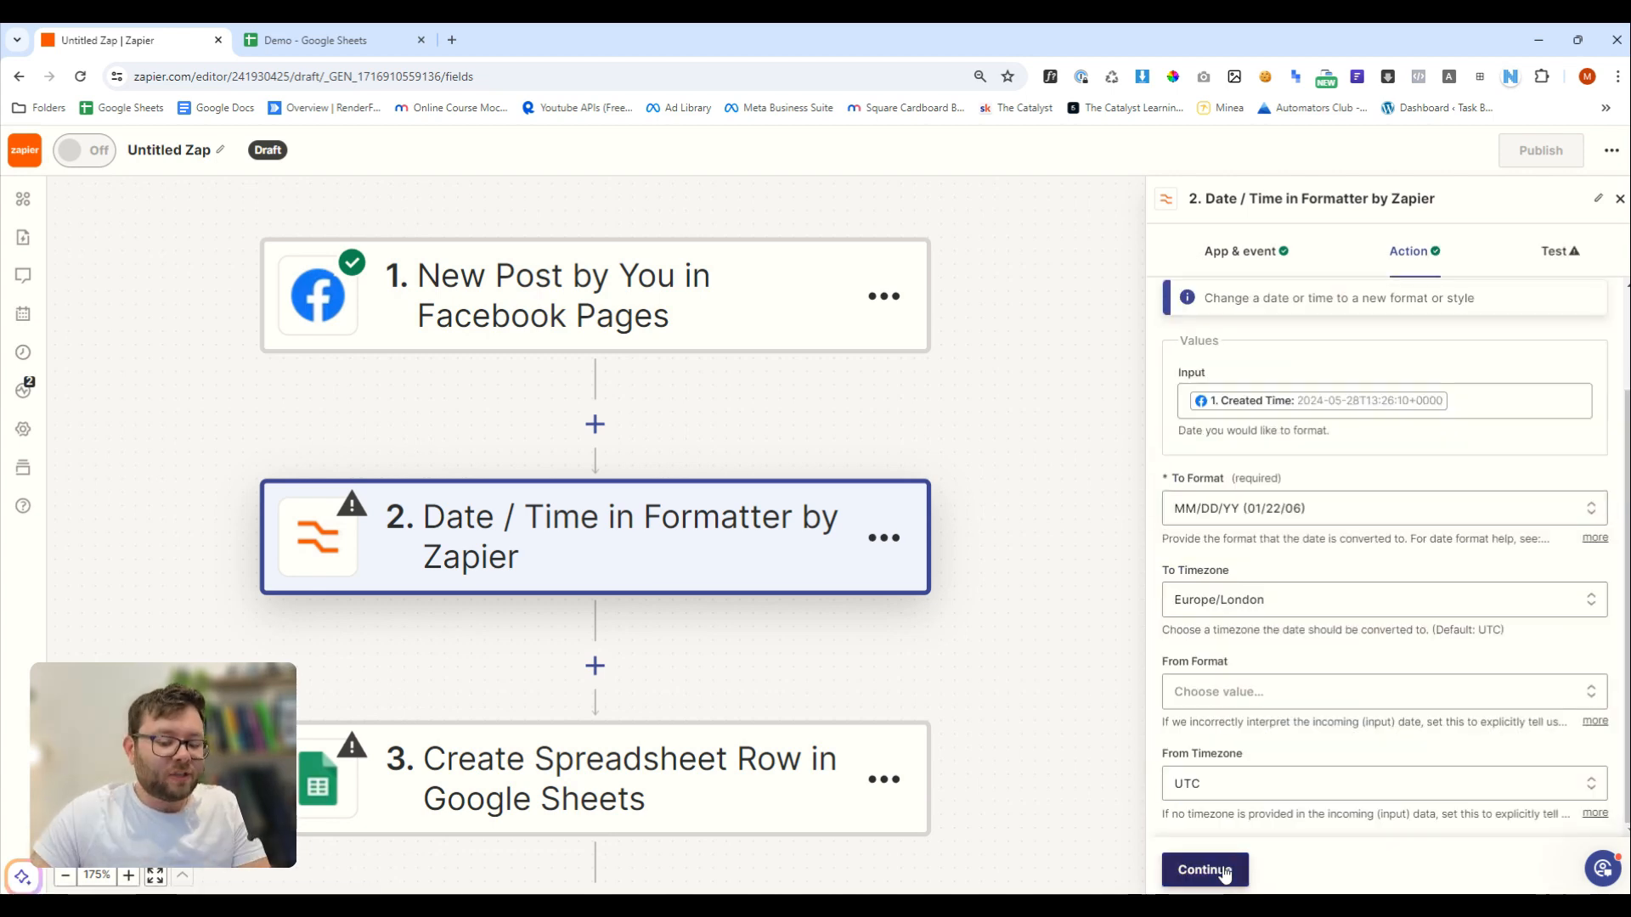
left_click(1223, 870)
left_click(1300, 866)
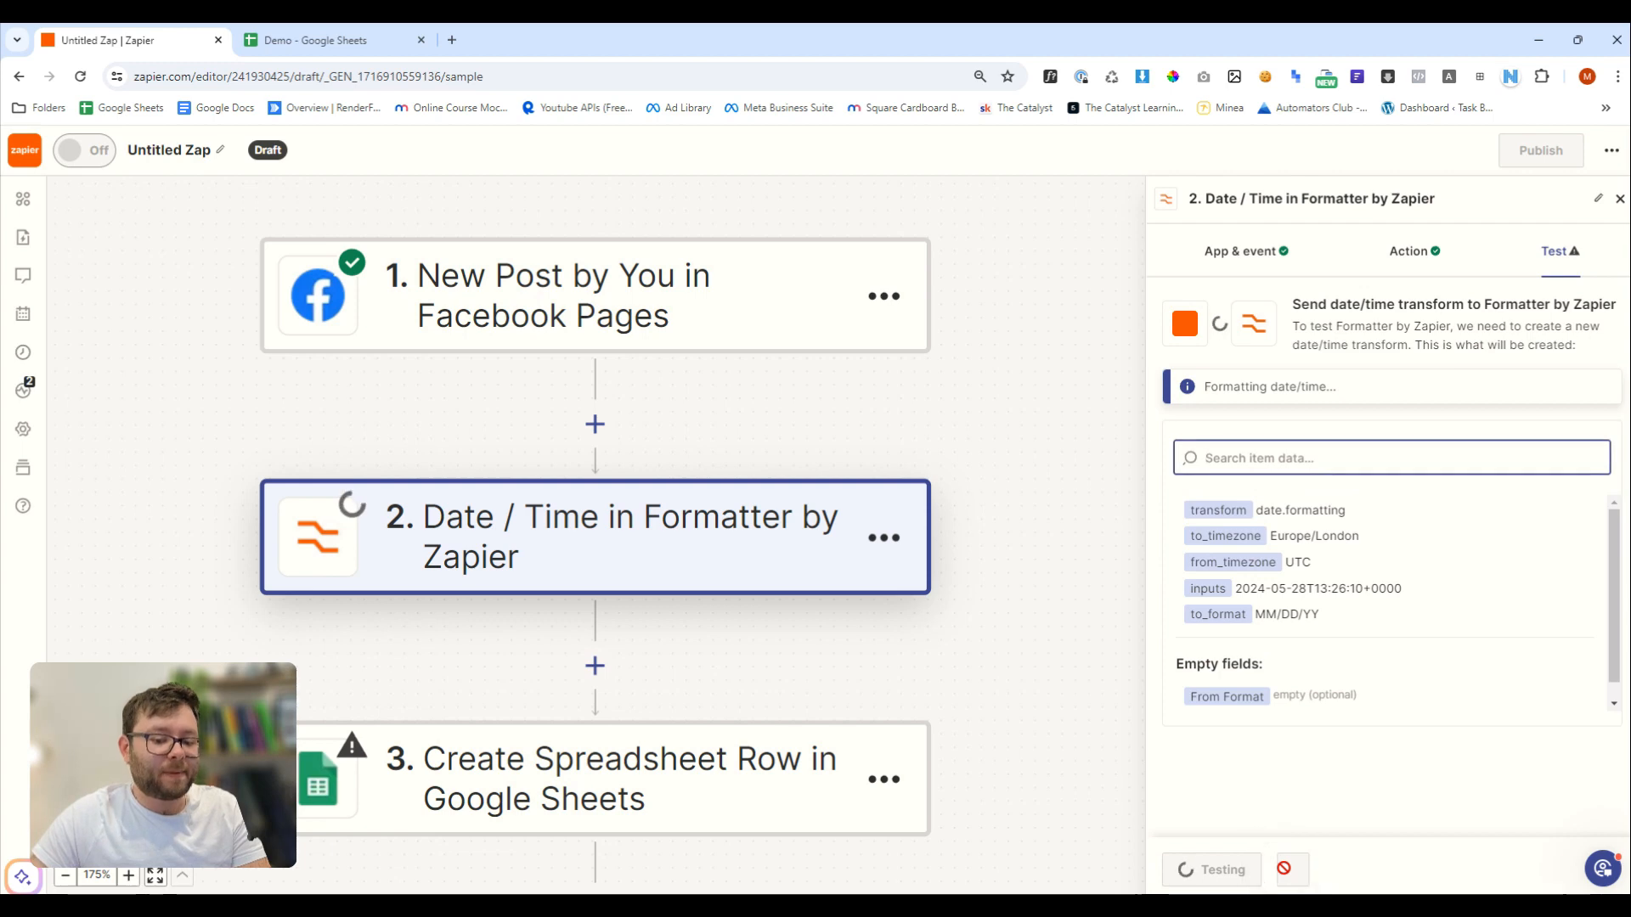
Replace the Date Posted value in the Google Sheets action with the Formatter's Output and test the step
double_click(1299, 531)
left_click_drag(1297, 542, 1265, 544)
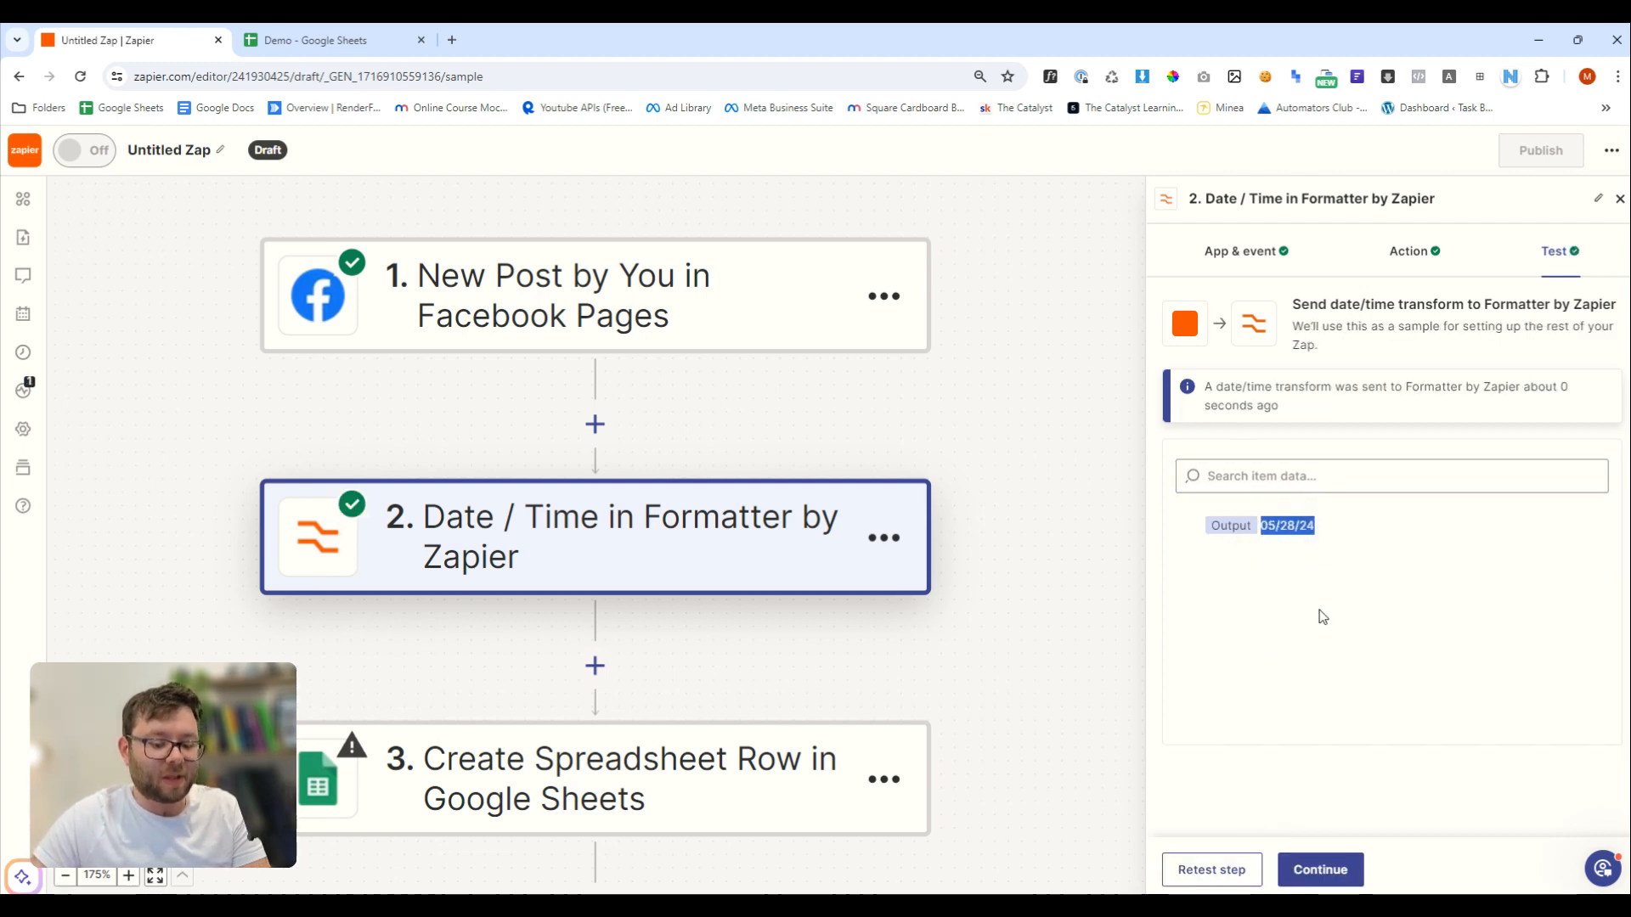
left_click(1315, 871)
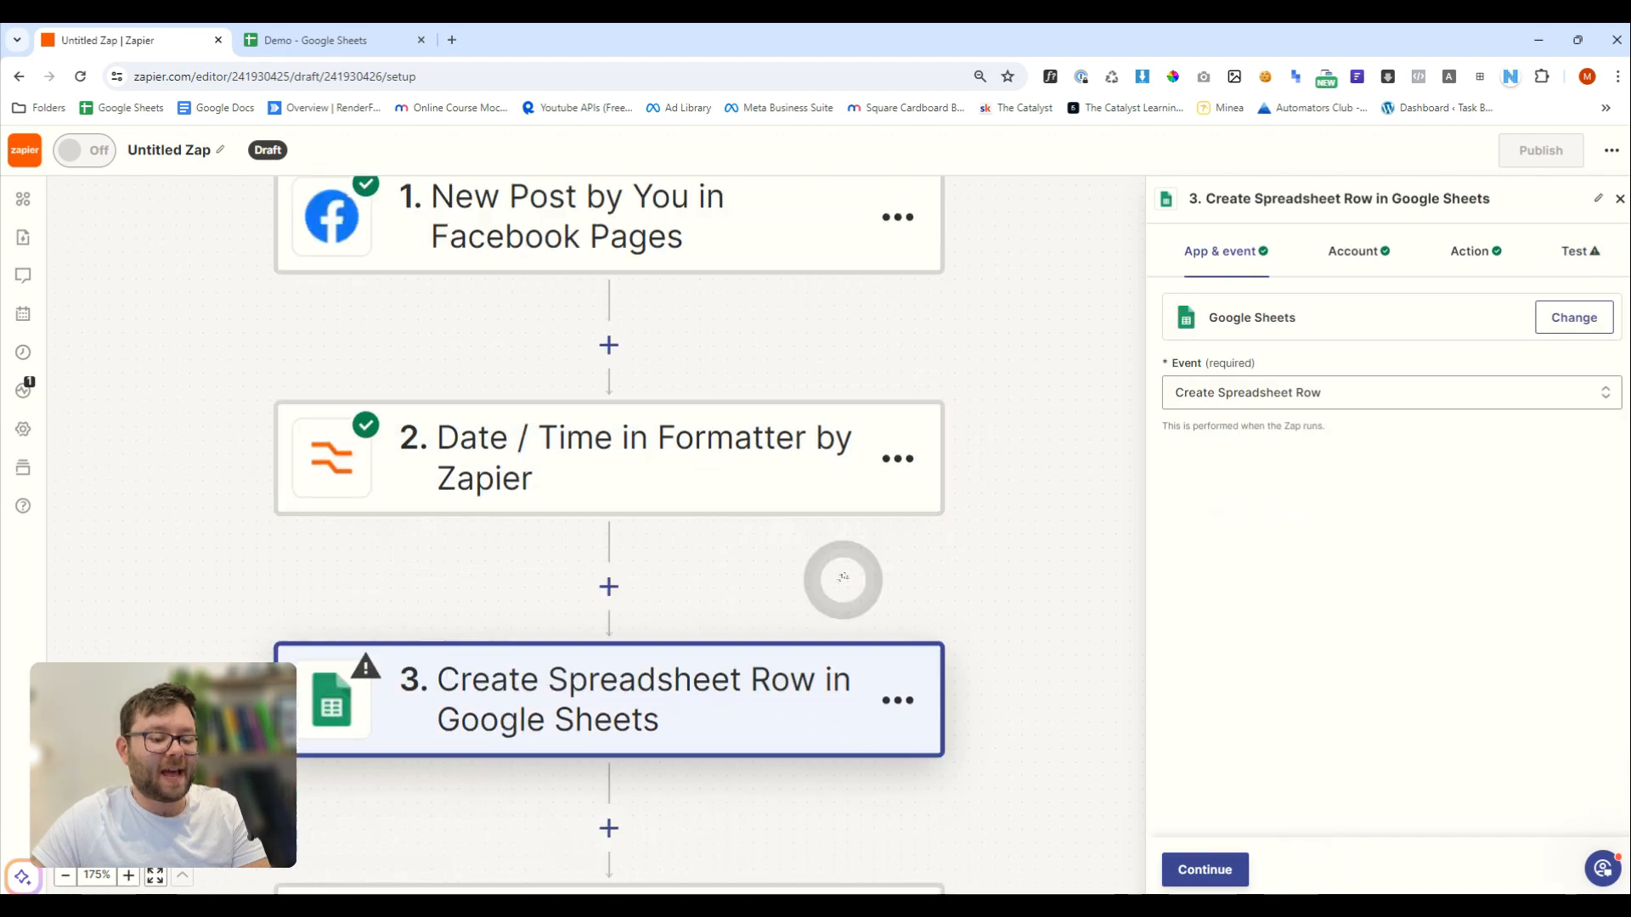
left_click(1463, 255)
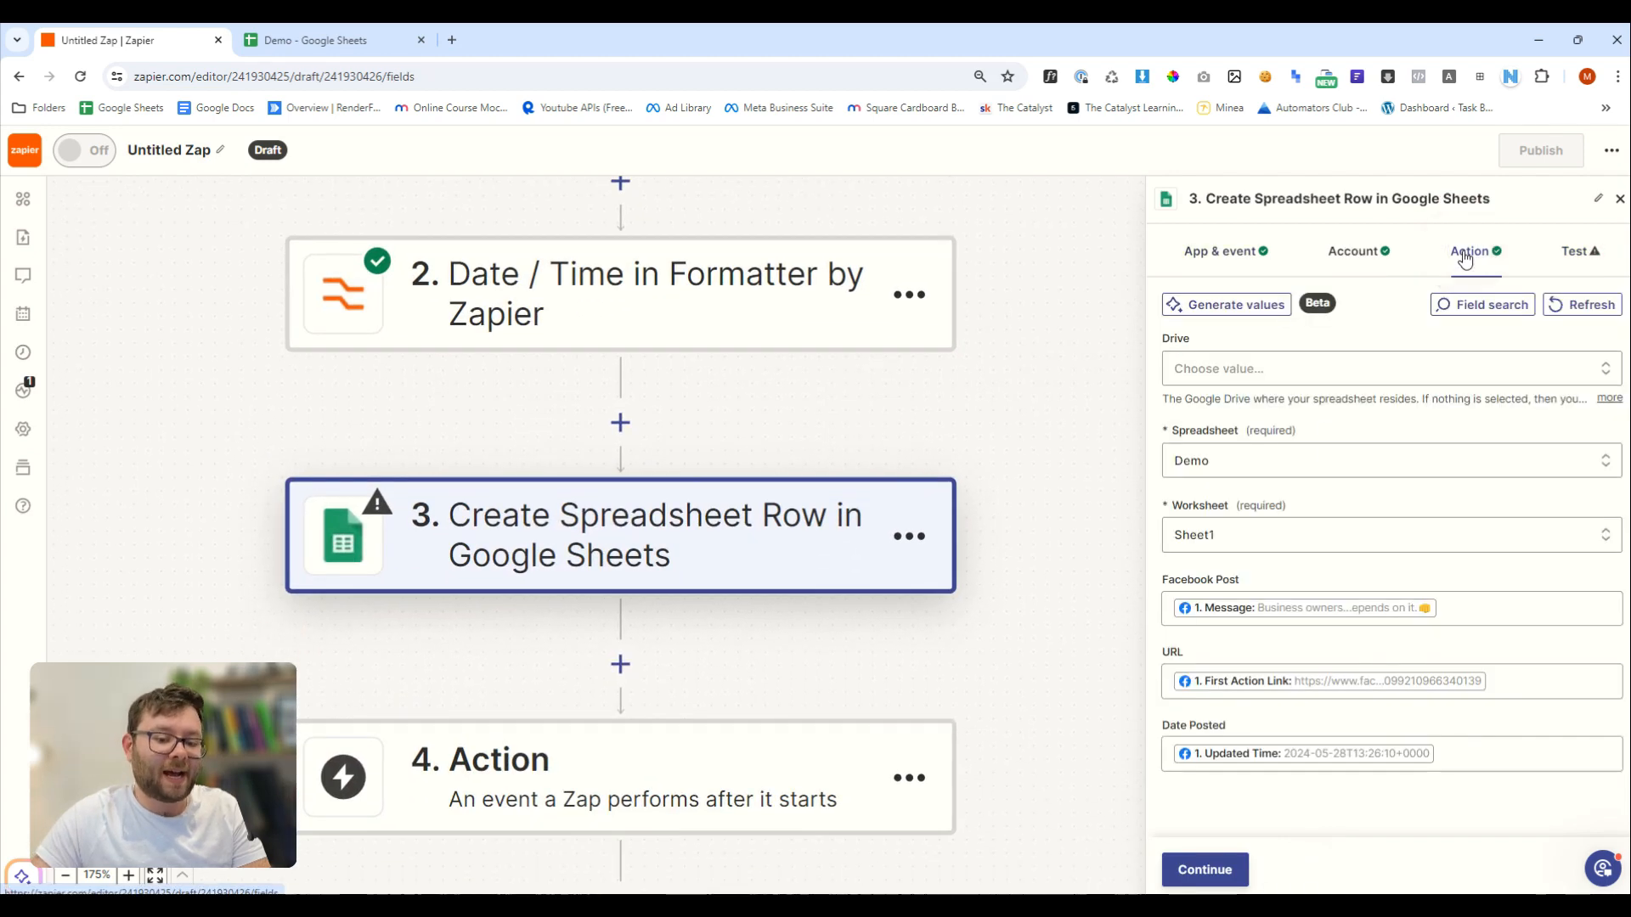
left_click(1456, 763)
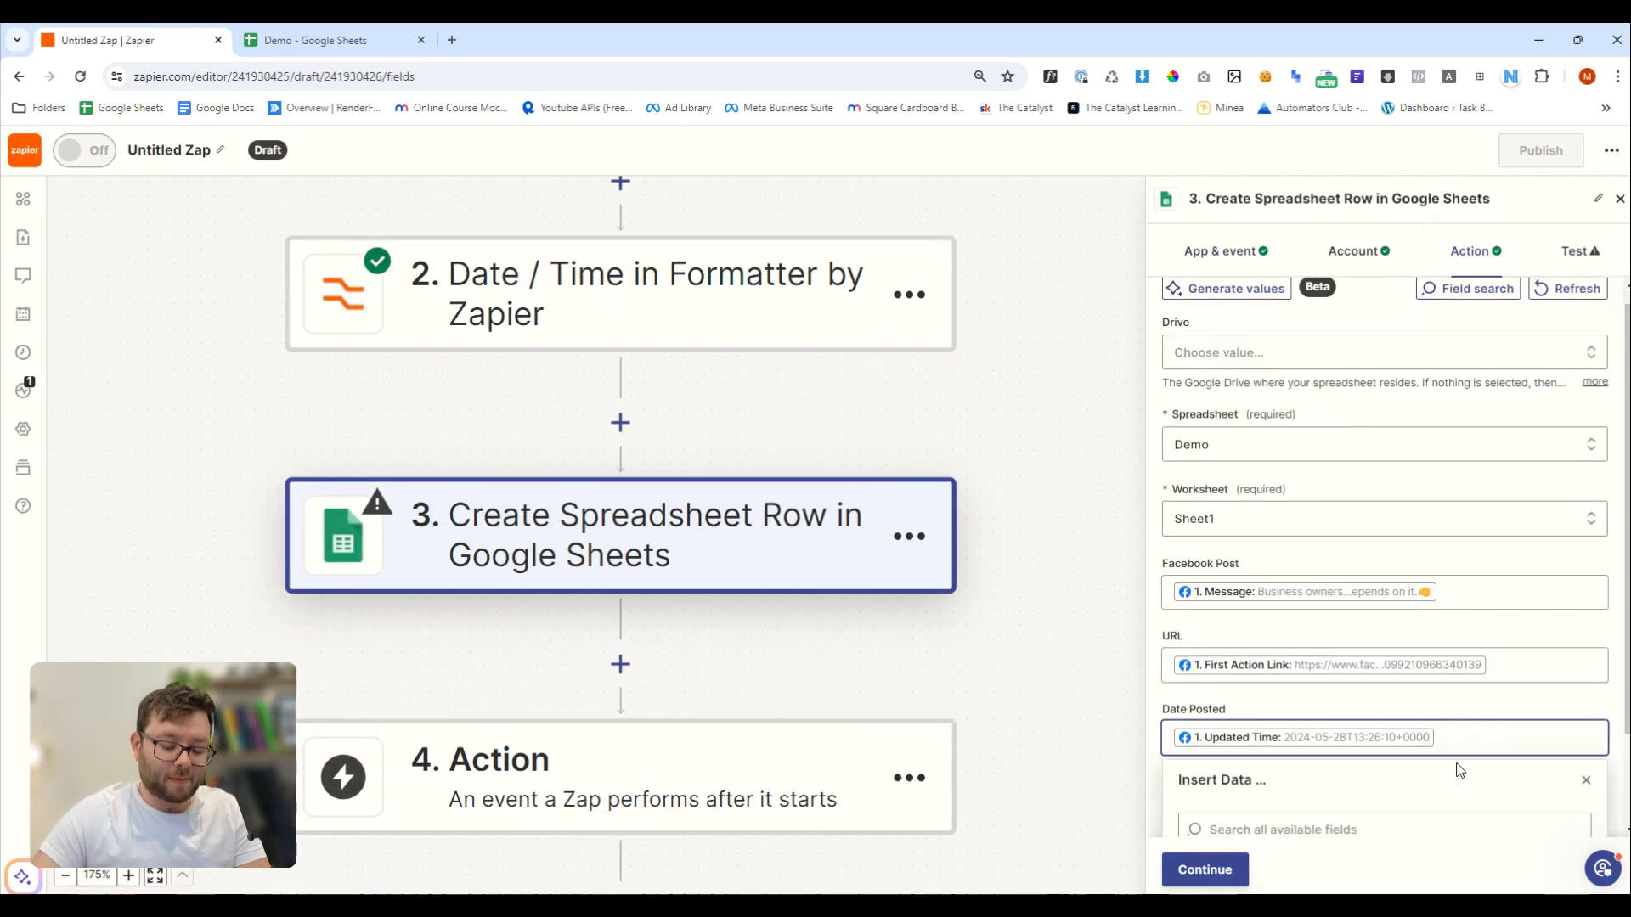
key("BackSpace")
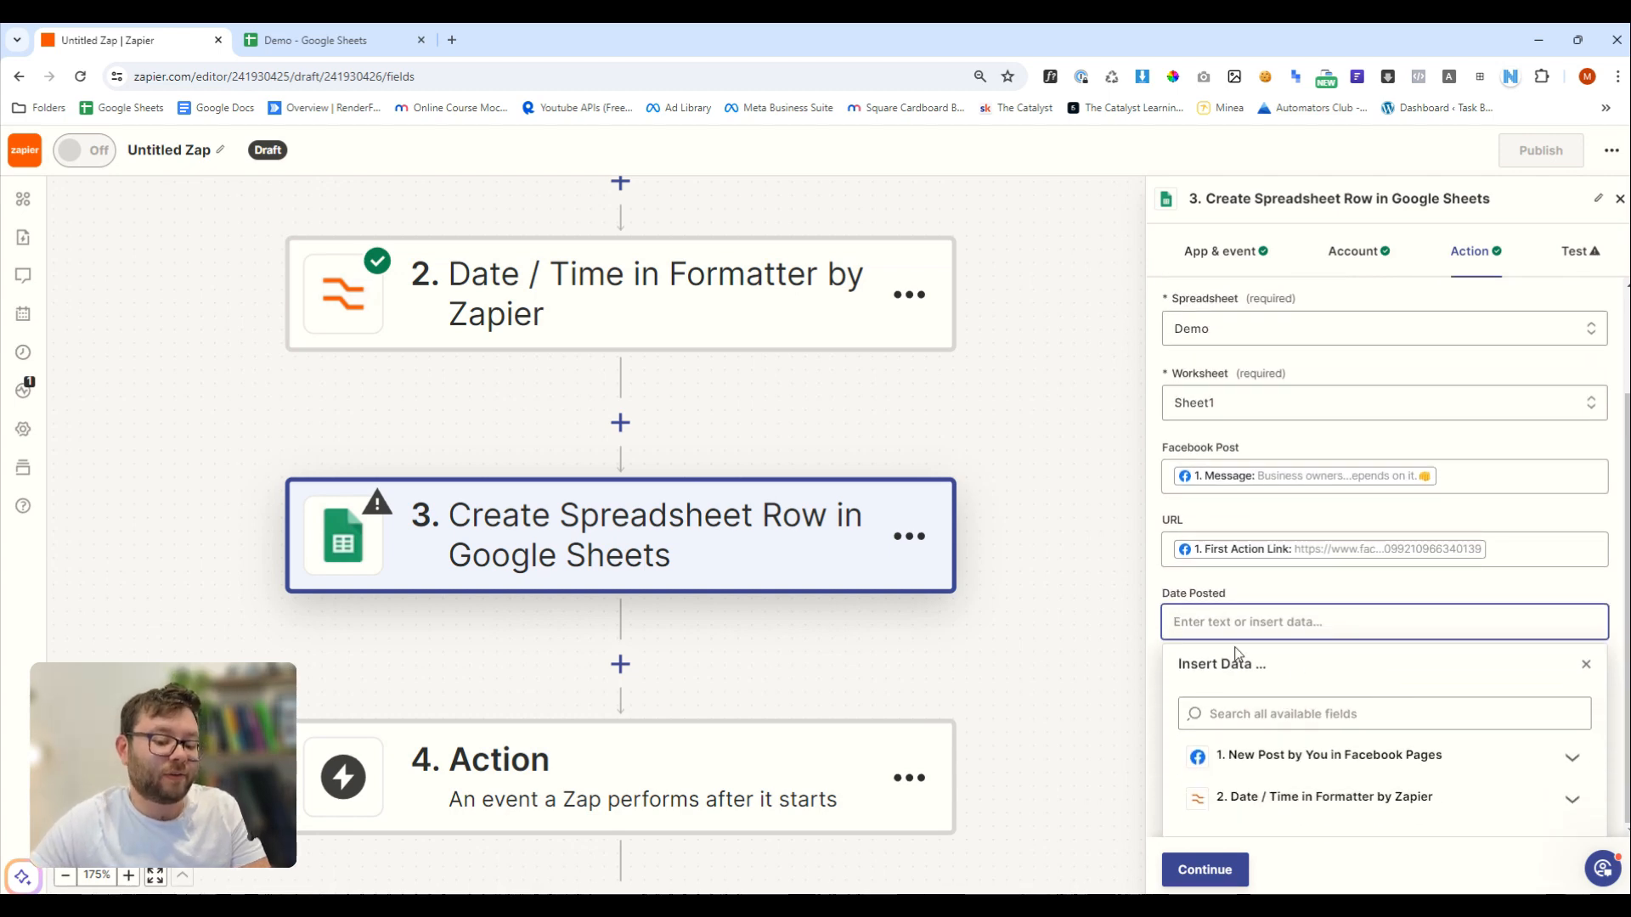
left_click(1250, 802)
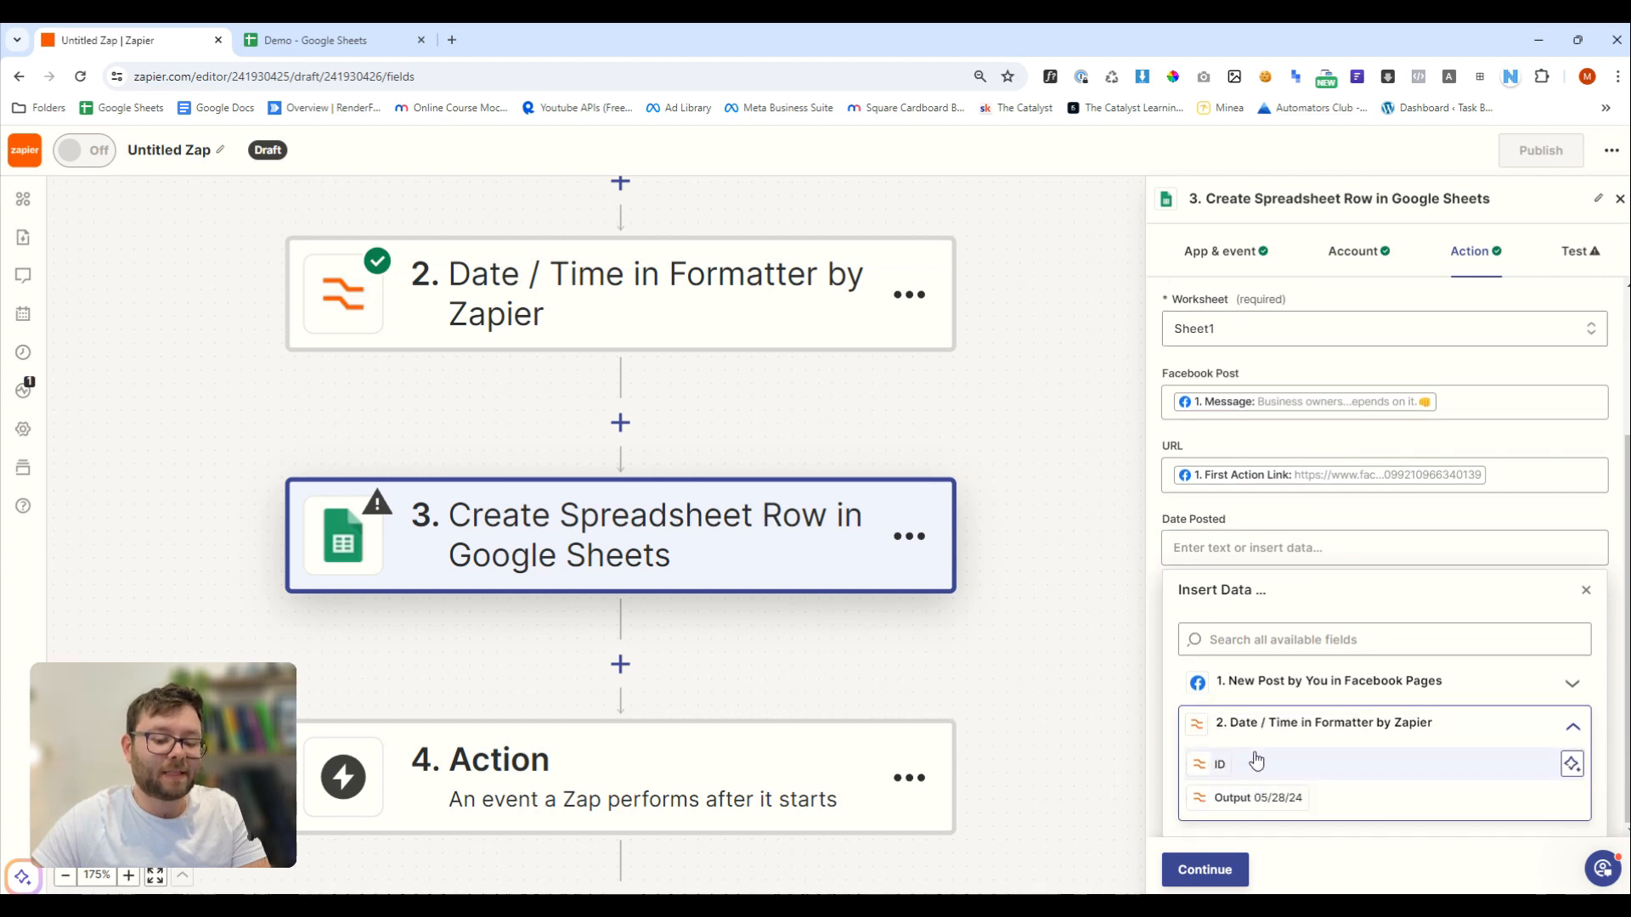
left_click(1218, 812)
left_click(1154, 769)
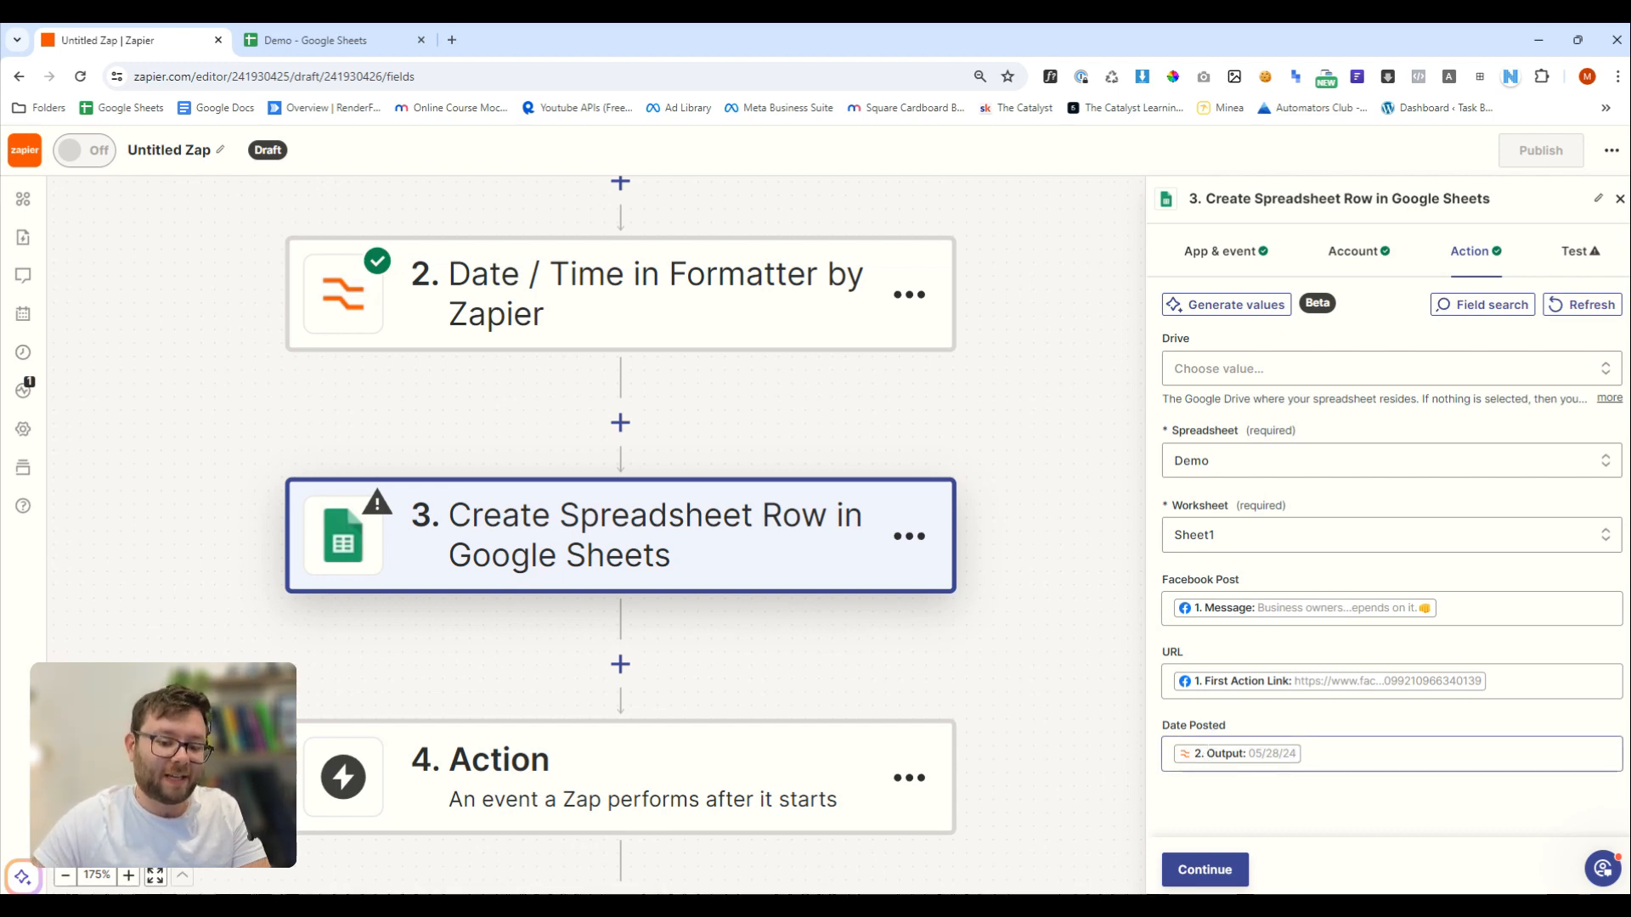
left_click(1205, 869)
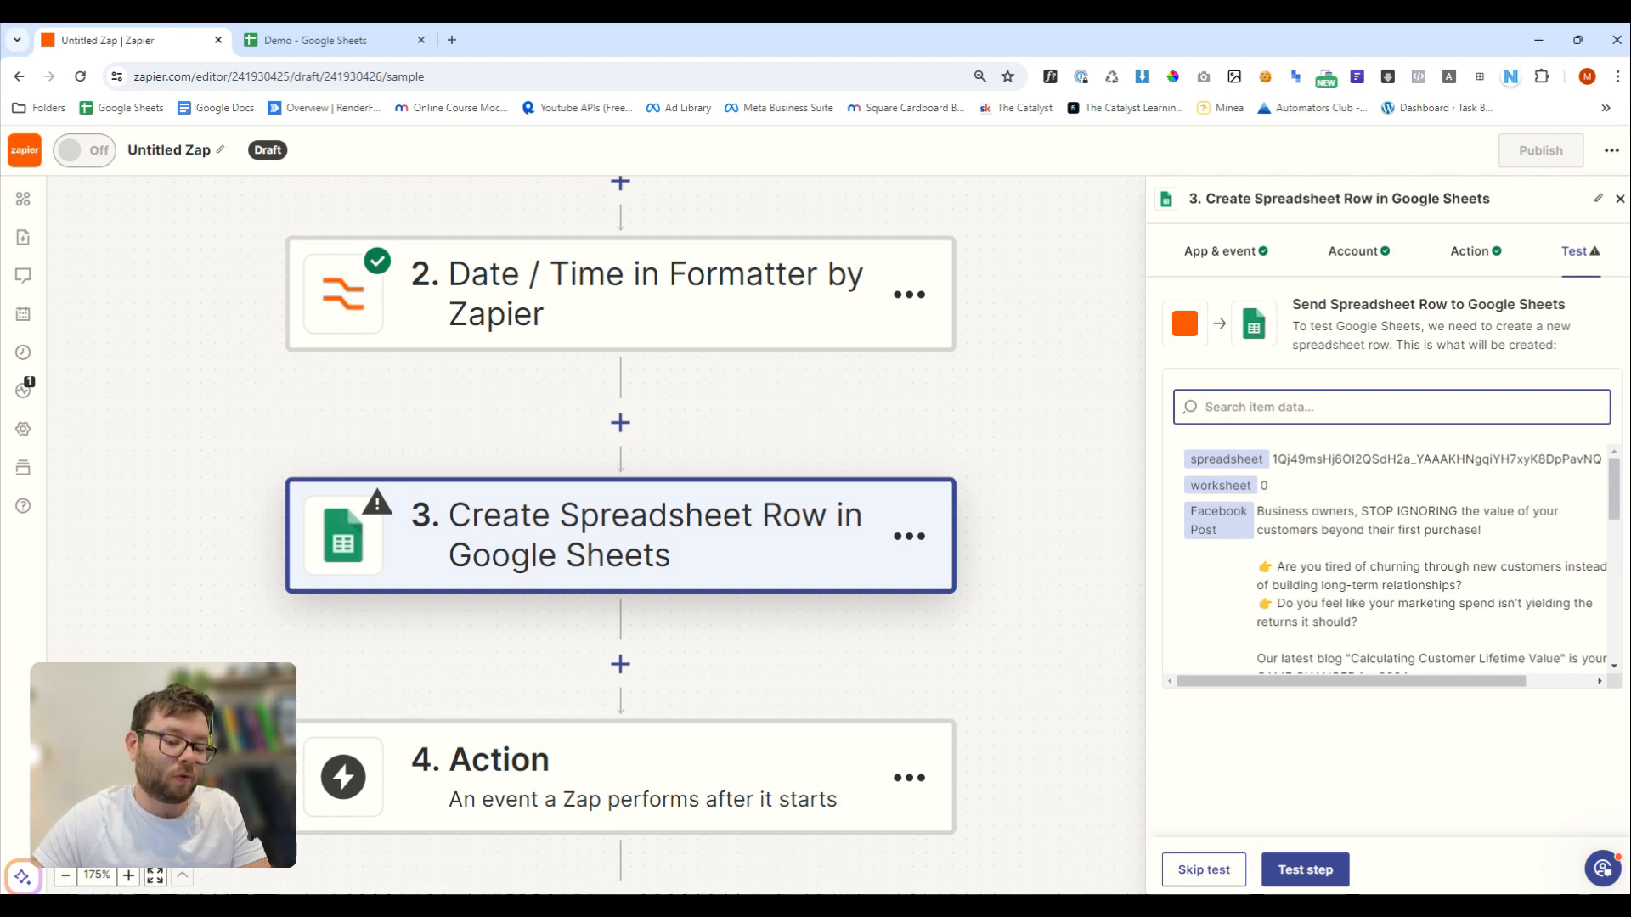
left_click(1306, 869)
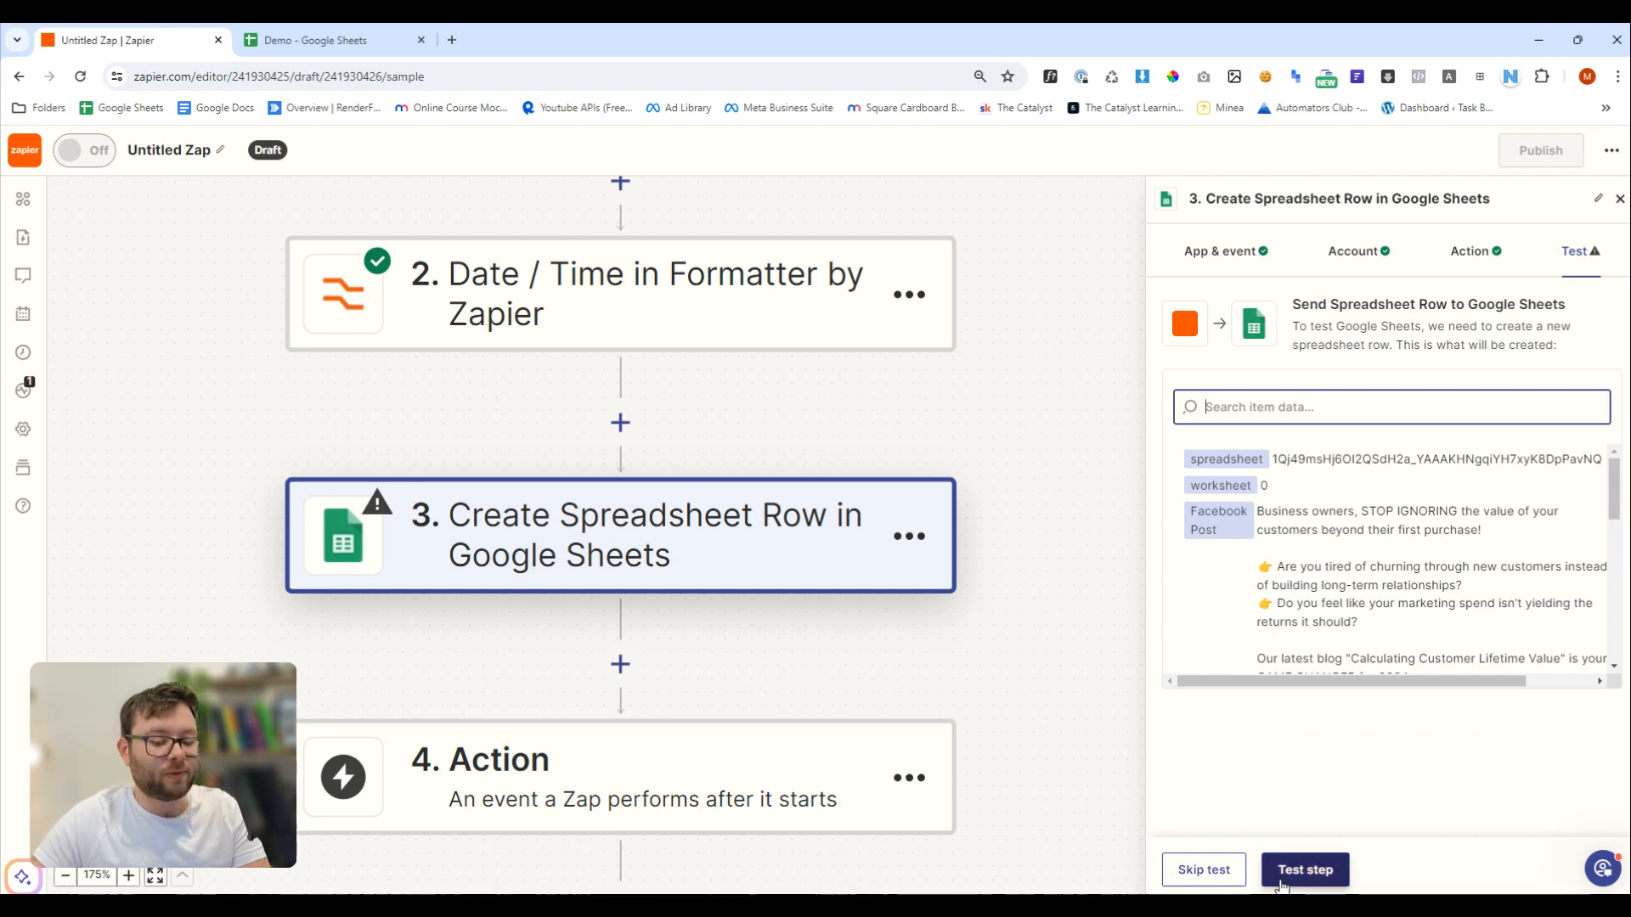
Switch to the Demo spreadsheet in Google Sheets, widen the Facebook Post column and inspect the new row's message, URL and date
left_click(330, 40)
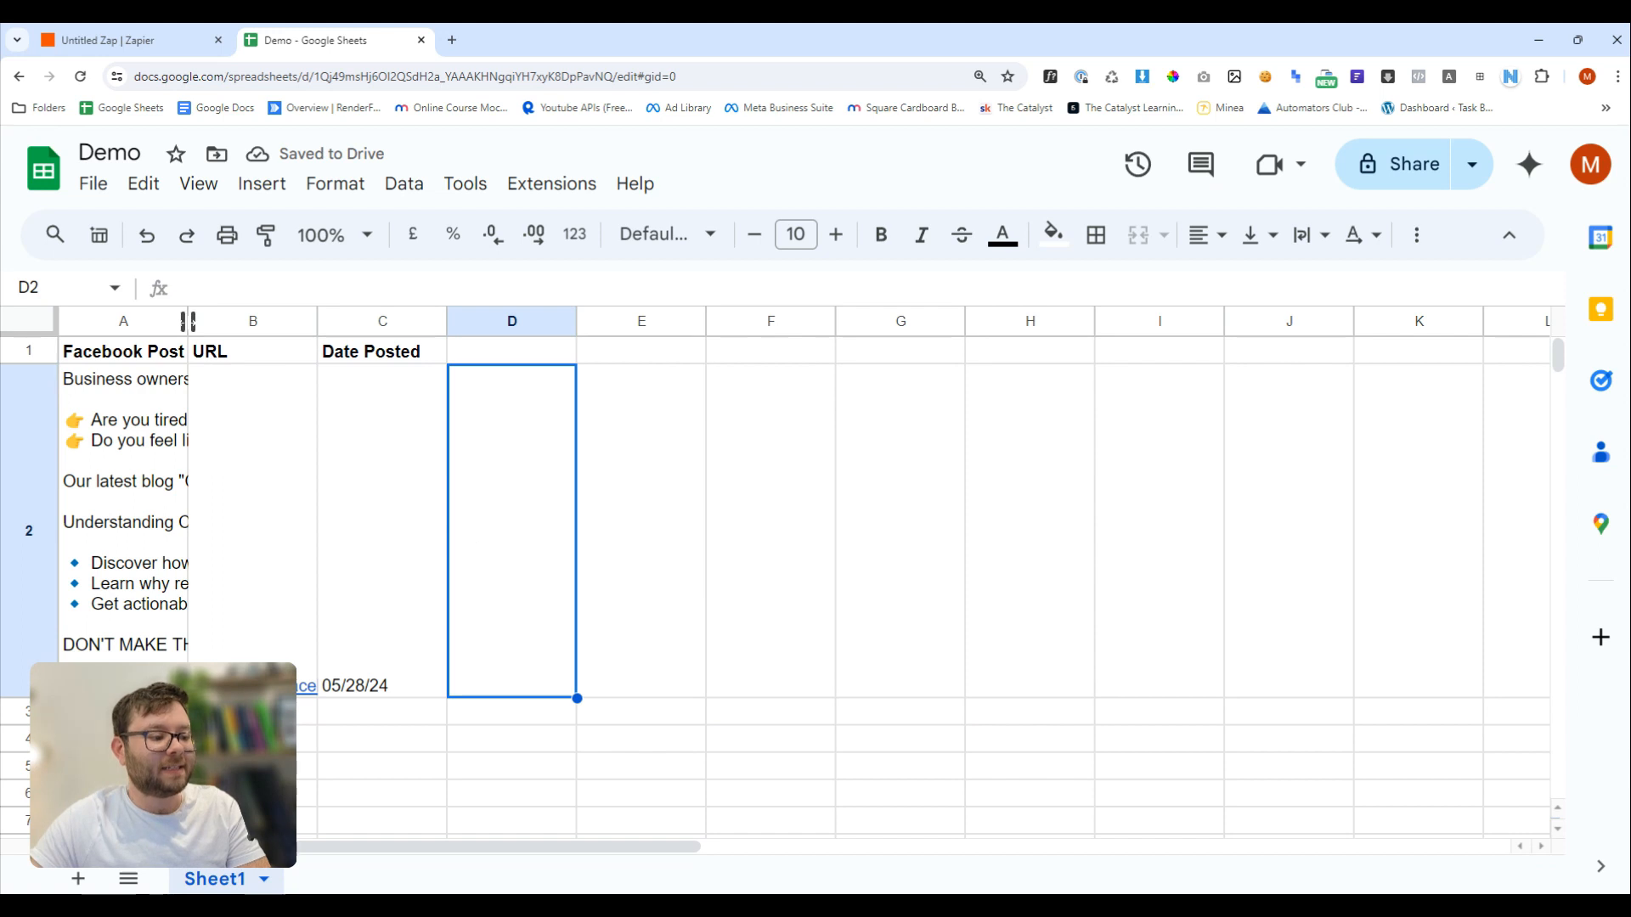
left_click_drag(187, 322, 510, 321)
left_click(466, 459)
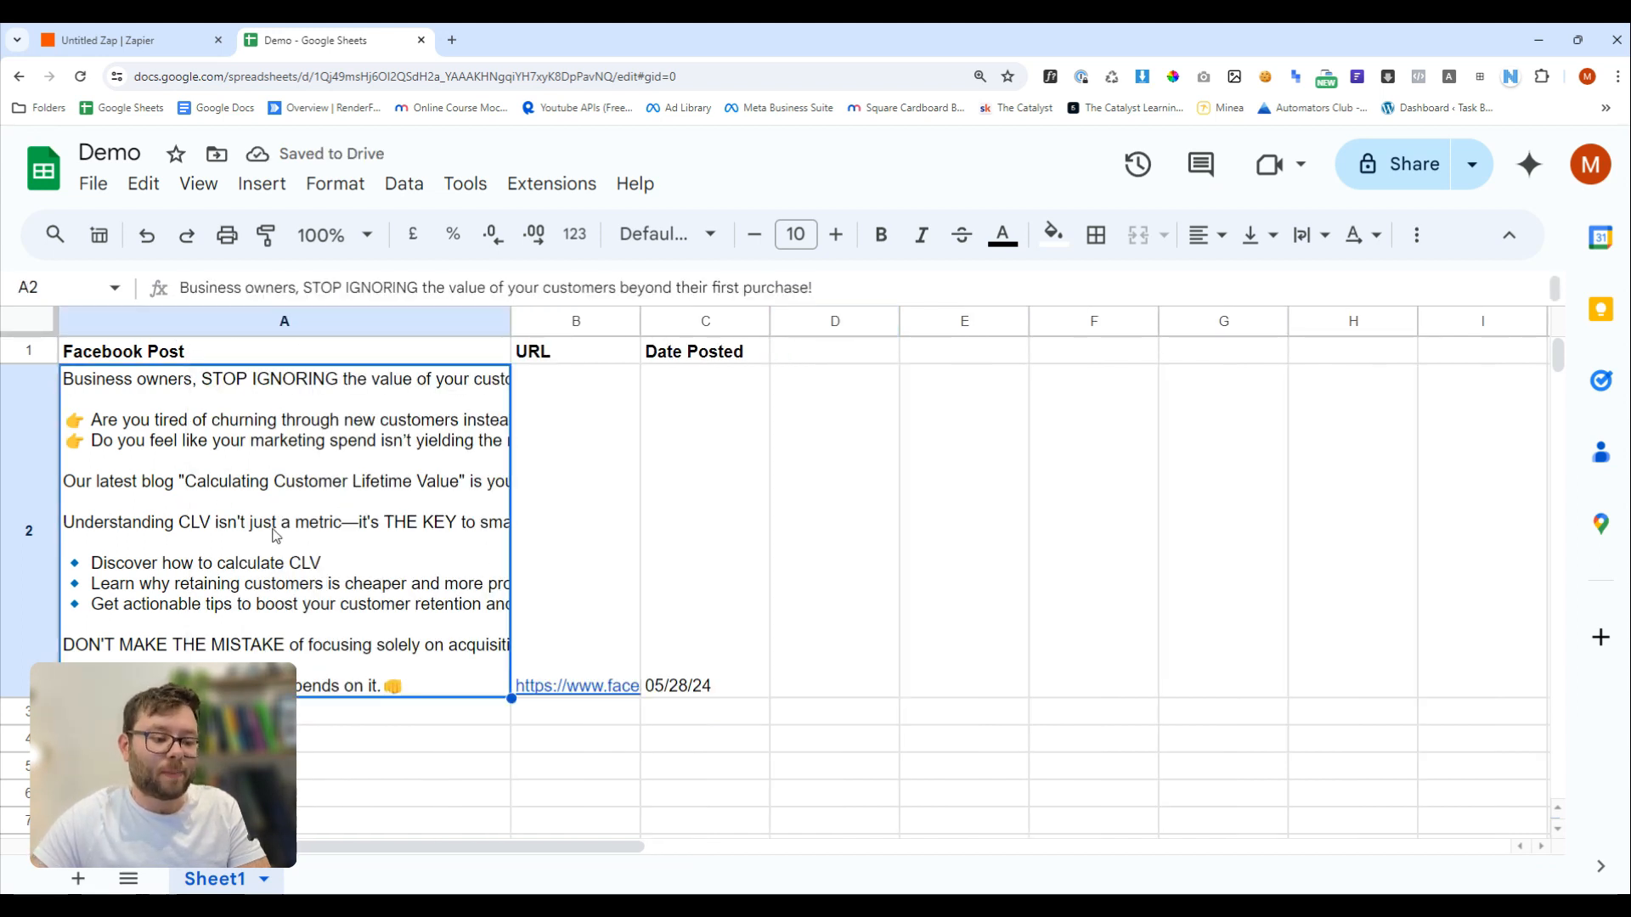
left_click(564, 552)
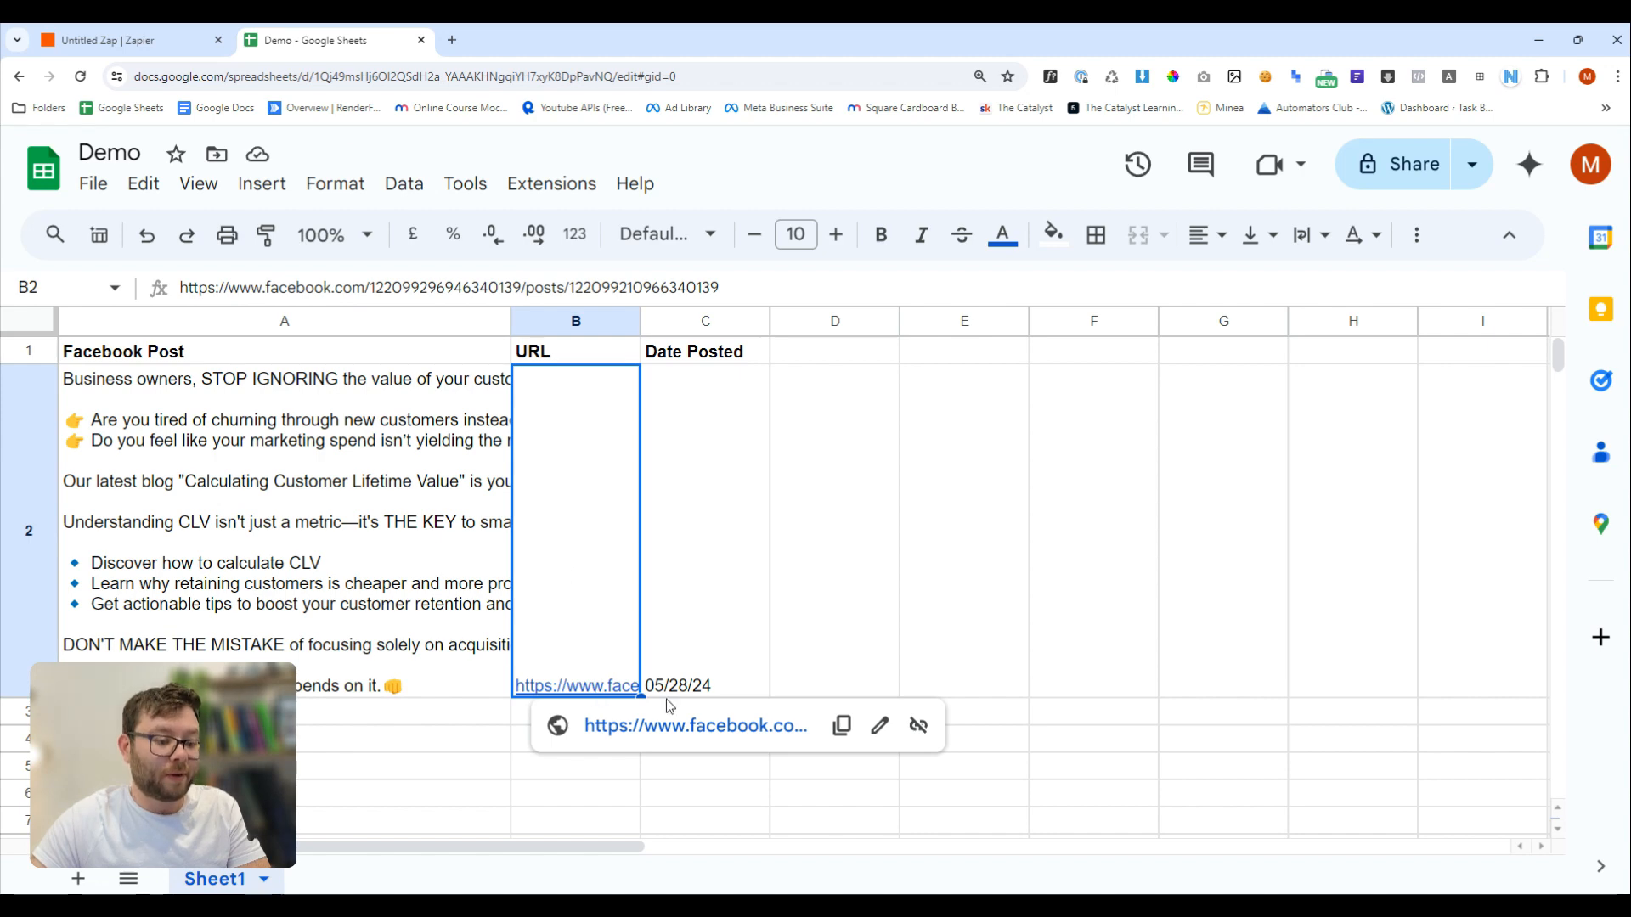
left_click(702, 661)
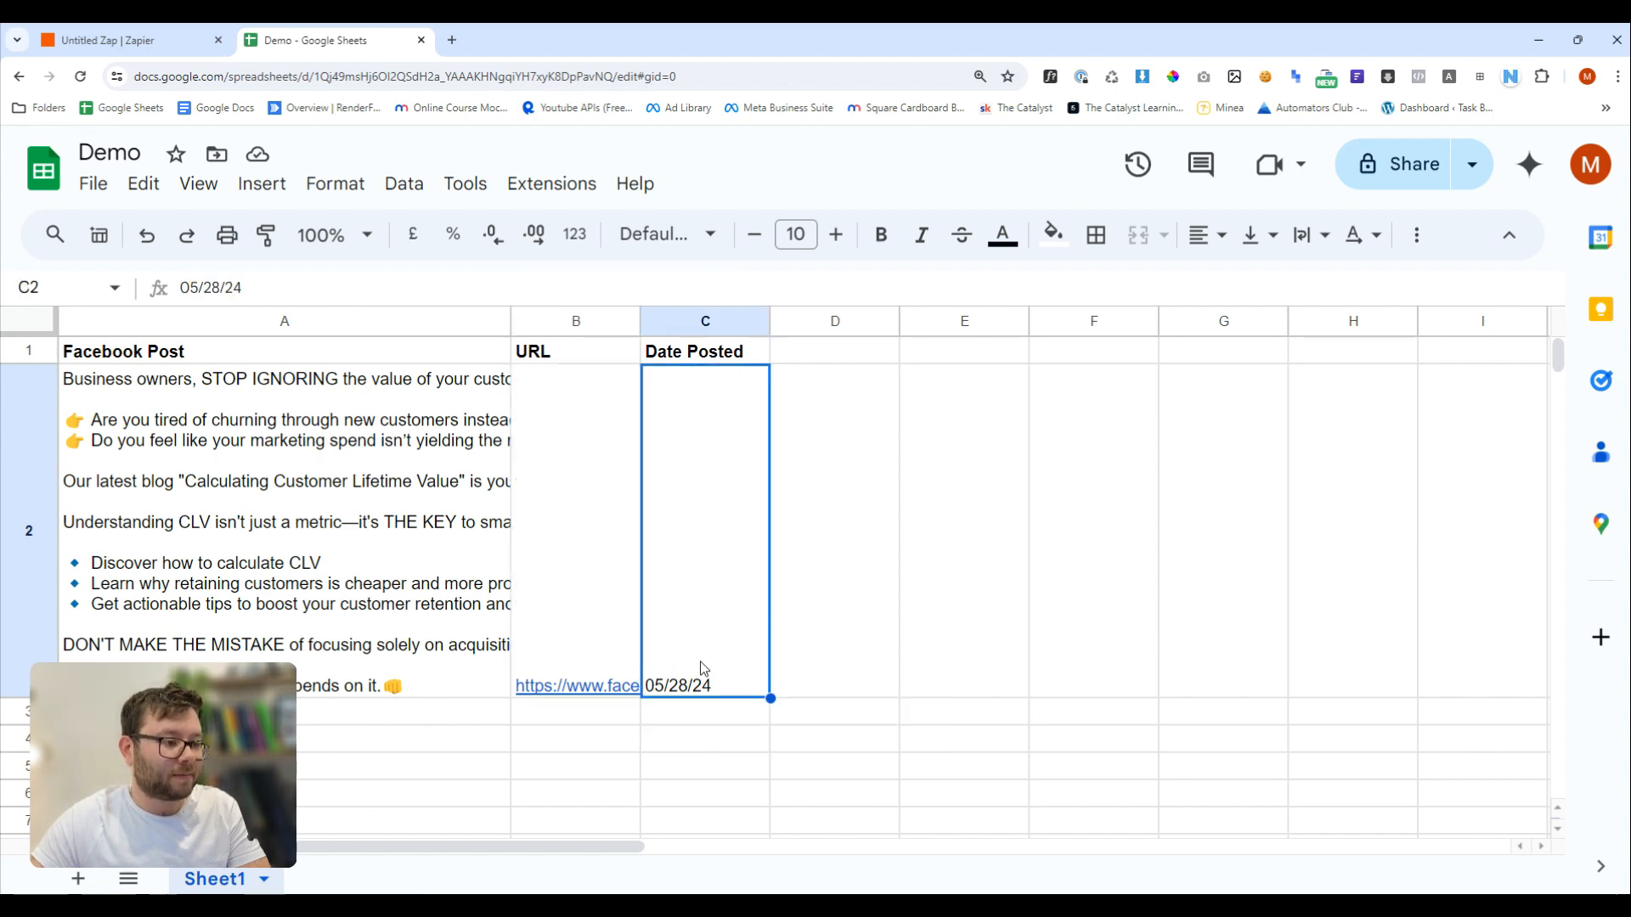
Switch back to the Zapier editor, rename the Zap as Fb to GS and publish it
key("ctrl+shift+Tab")
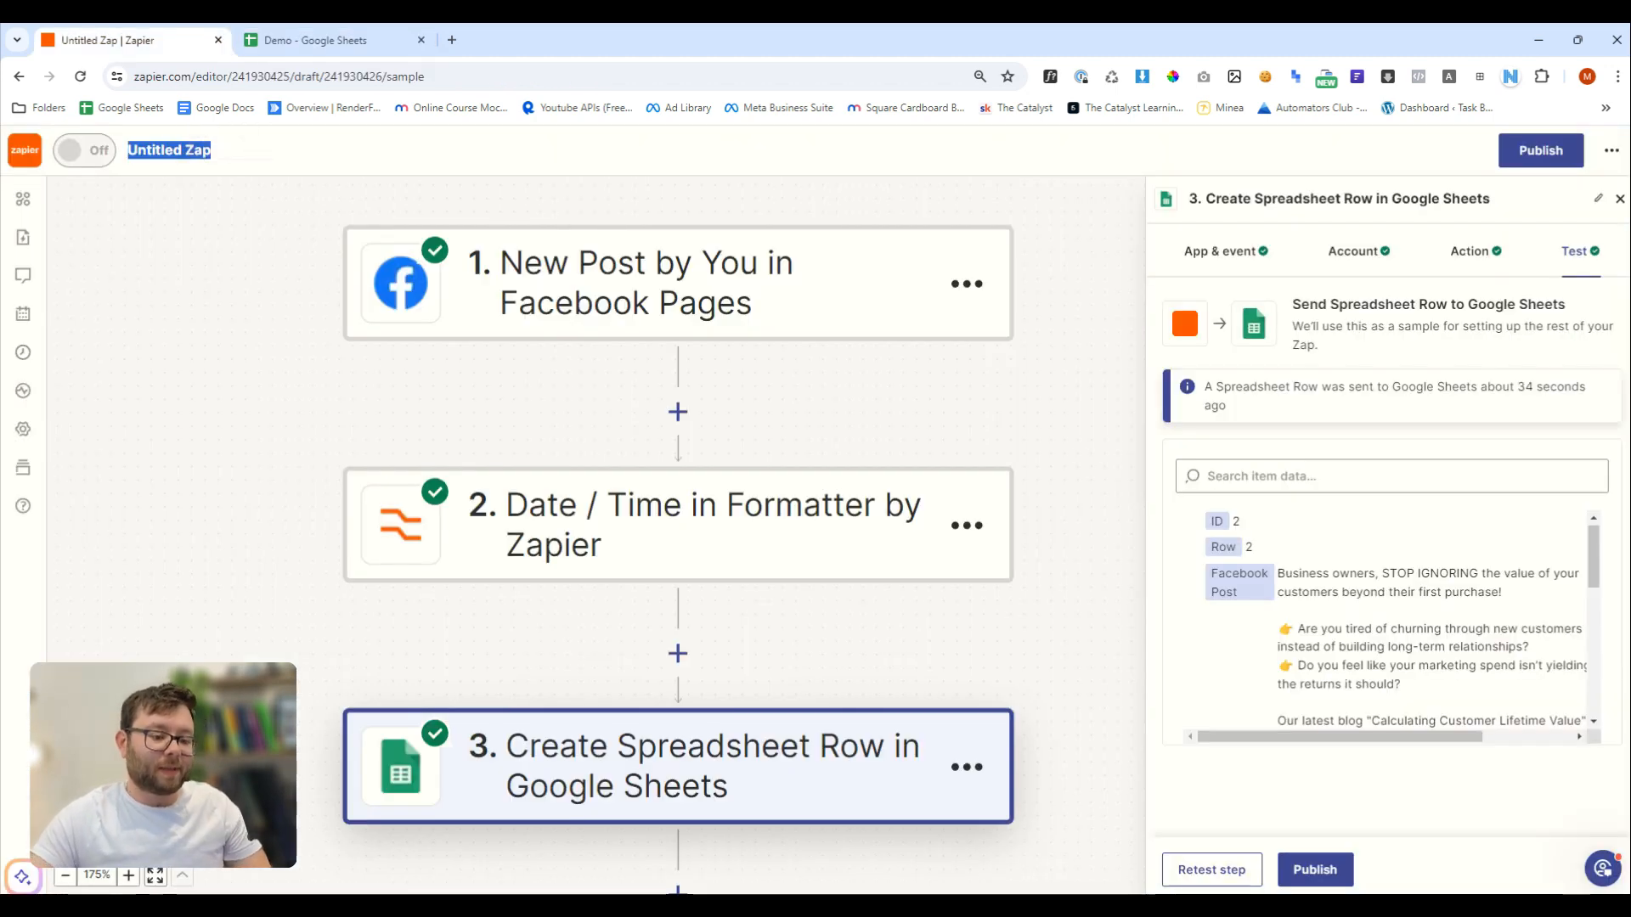
type("Fb to")
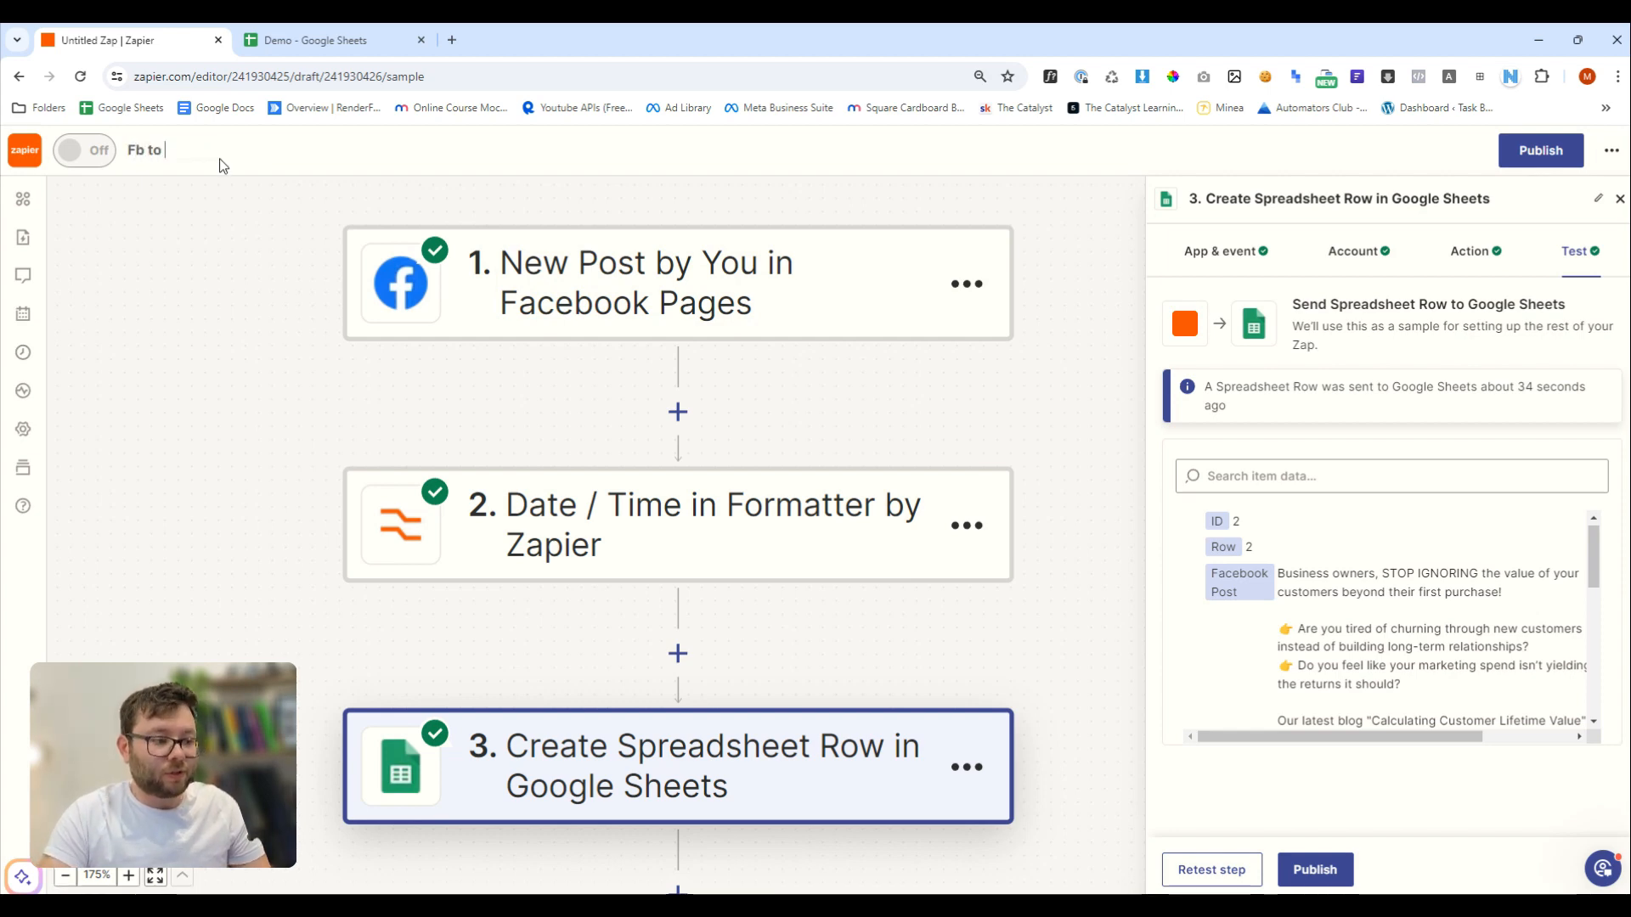
type(" GS")
key("Return")
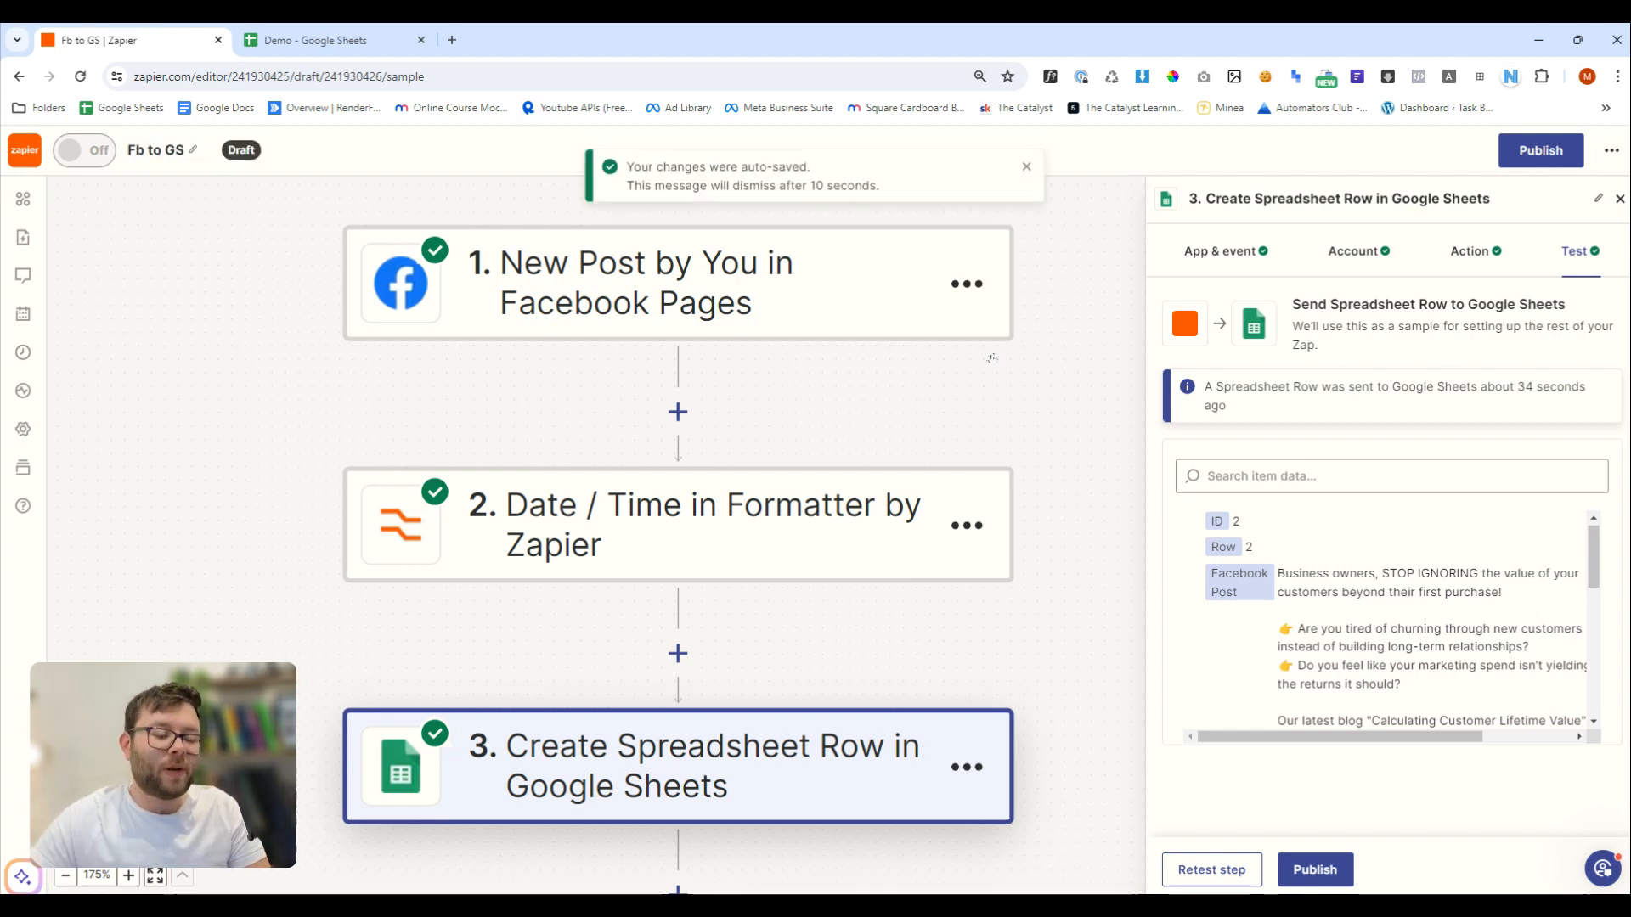
left_click(1539, 151)
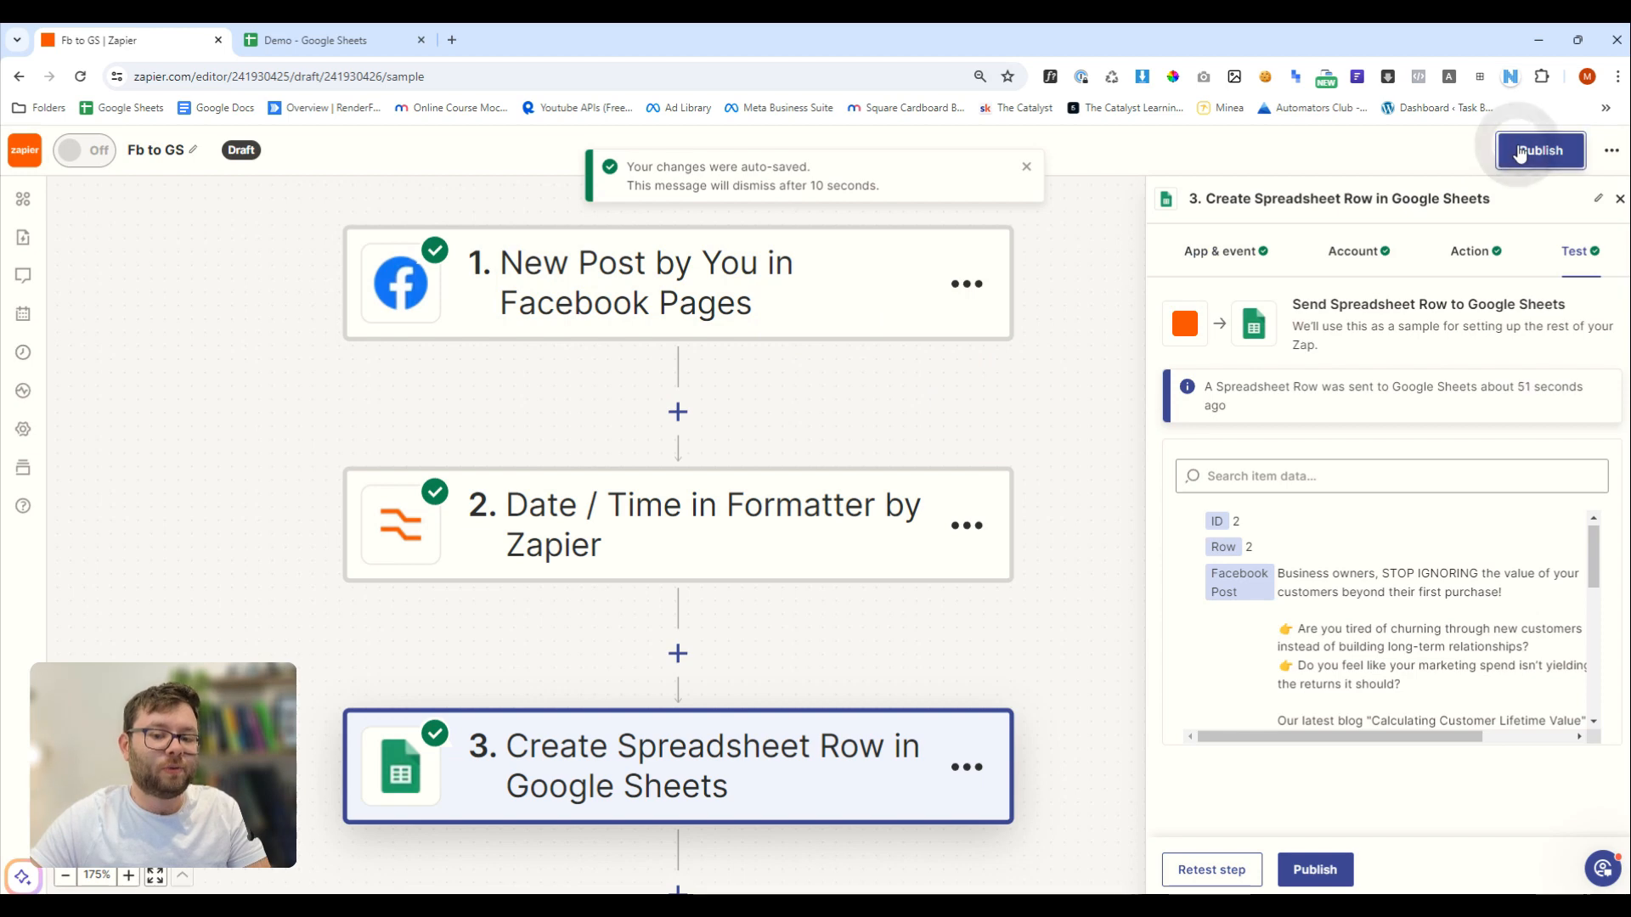
left_click_drag(960, 371, 1076, 323)
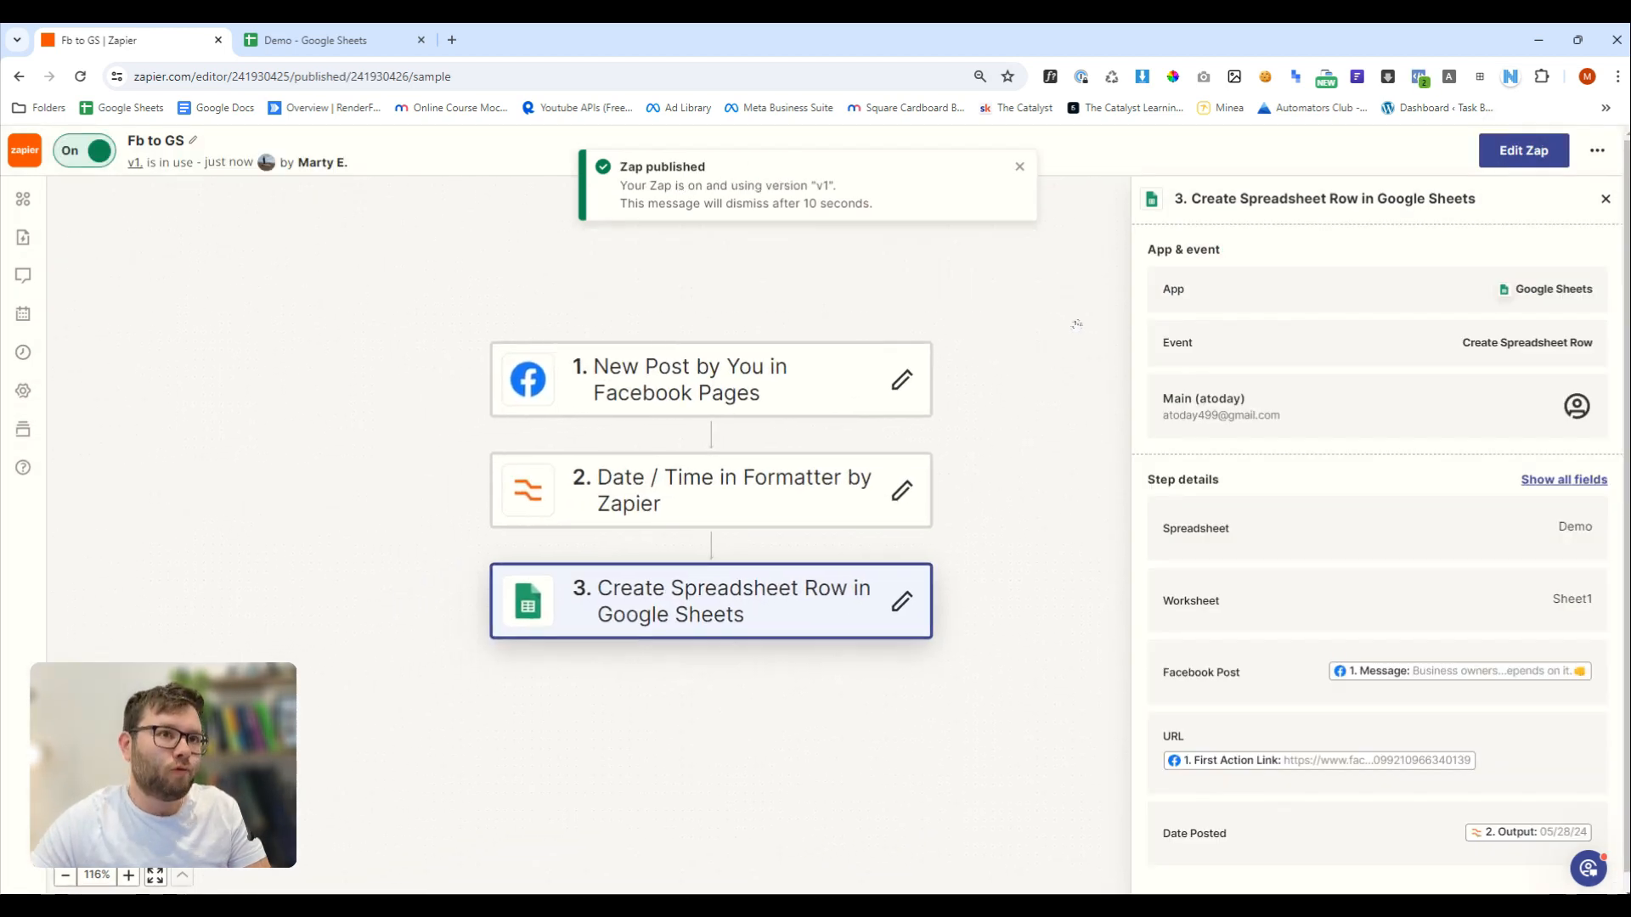
Examine the published Zap's linked assets, folder details and run history, including the available folder and run status options
left_click(24, 204)
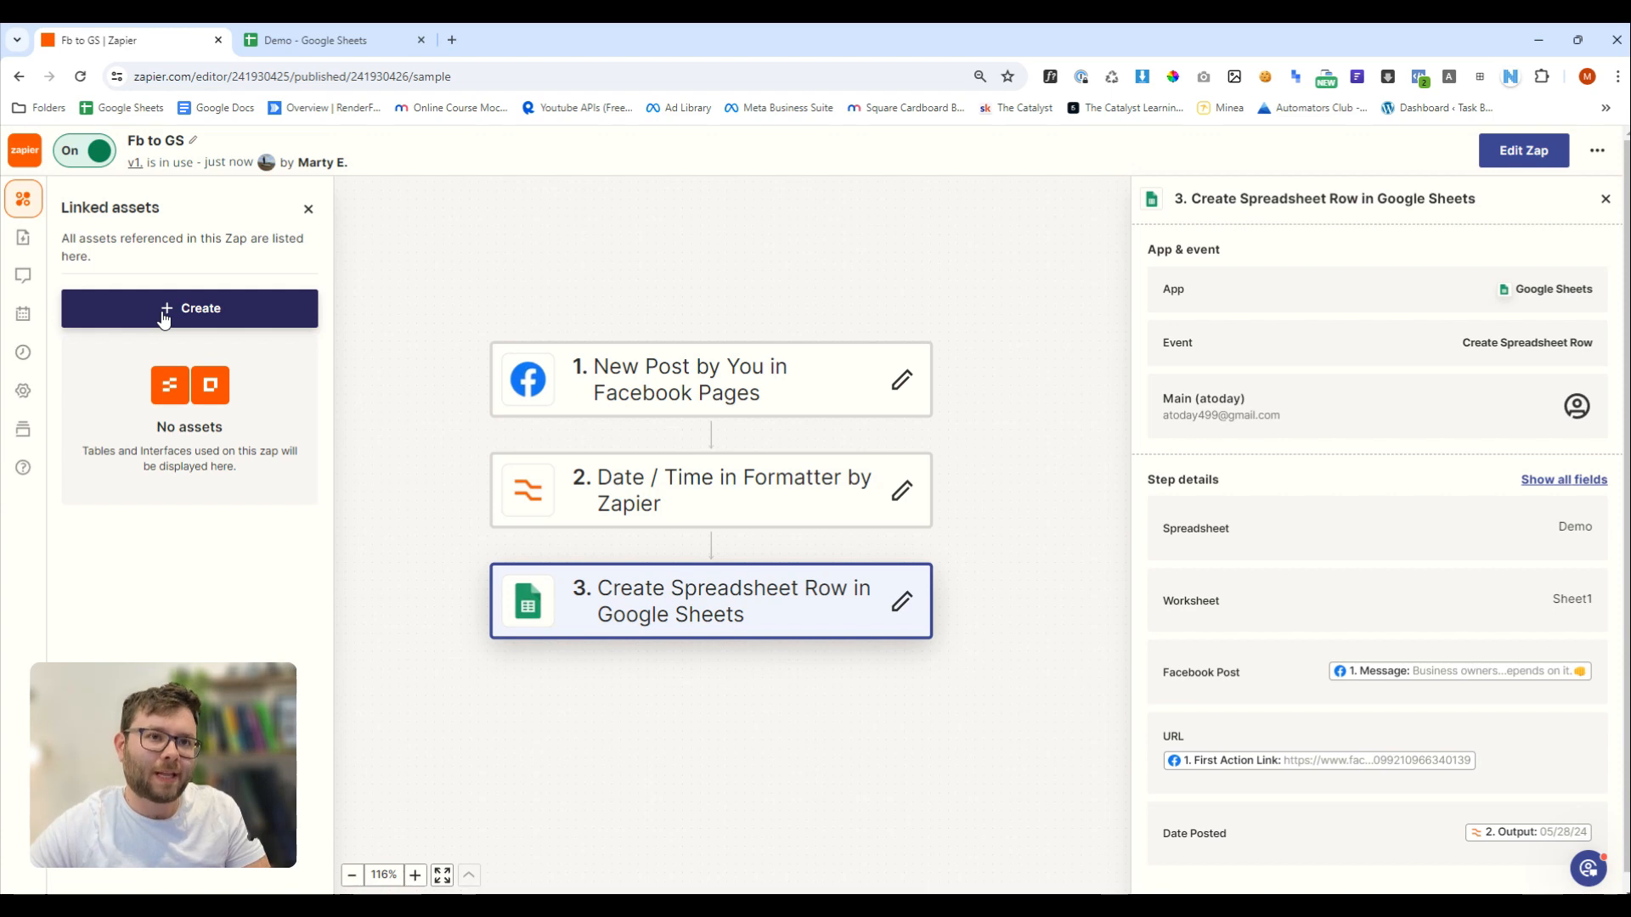
left_click(23, 238)
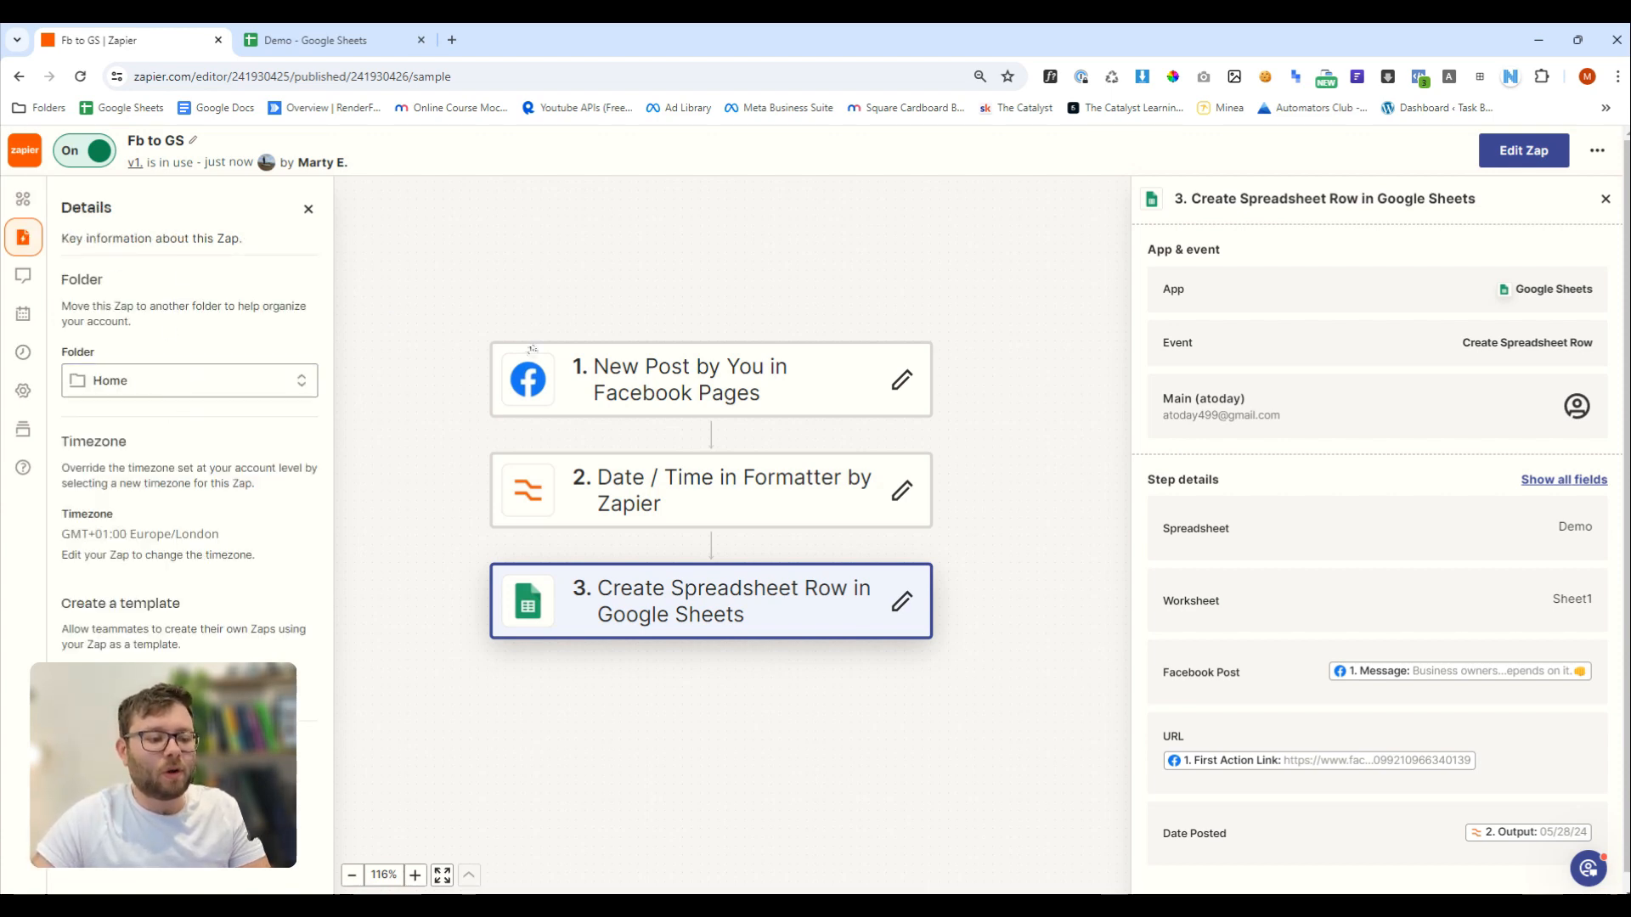
left_click(194, 374)
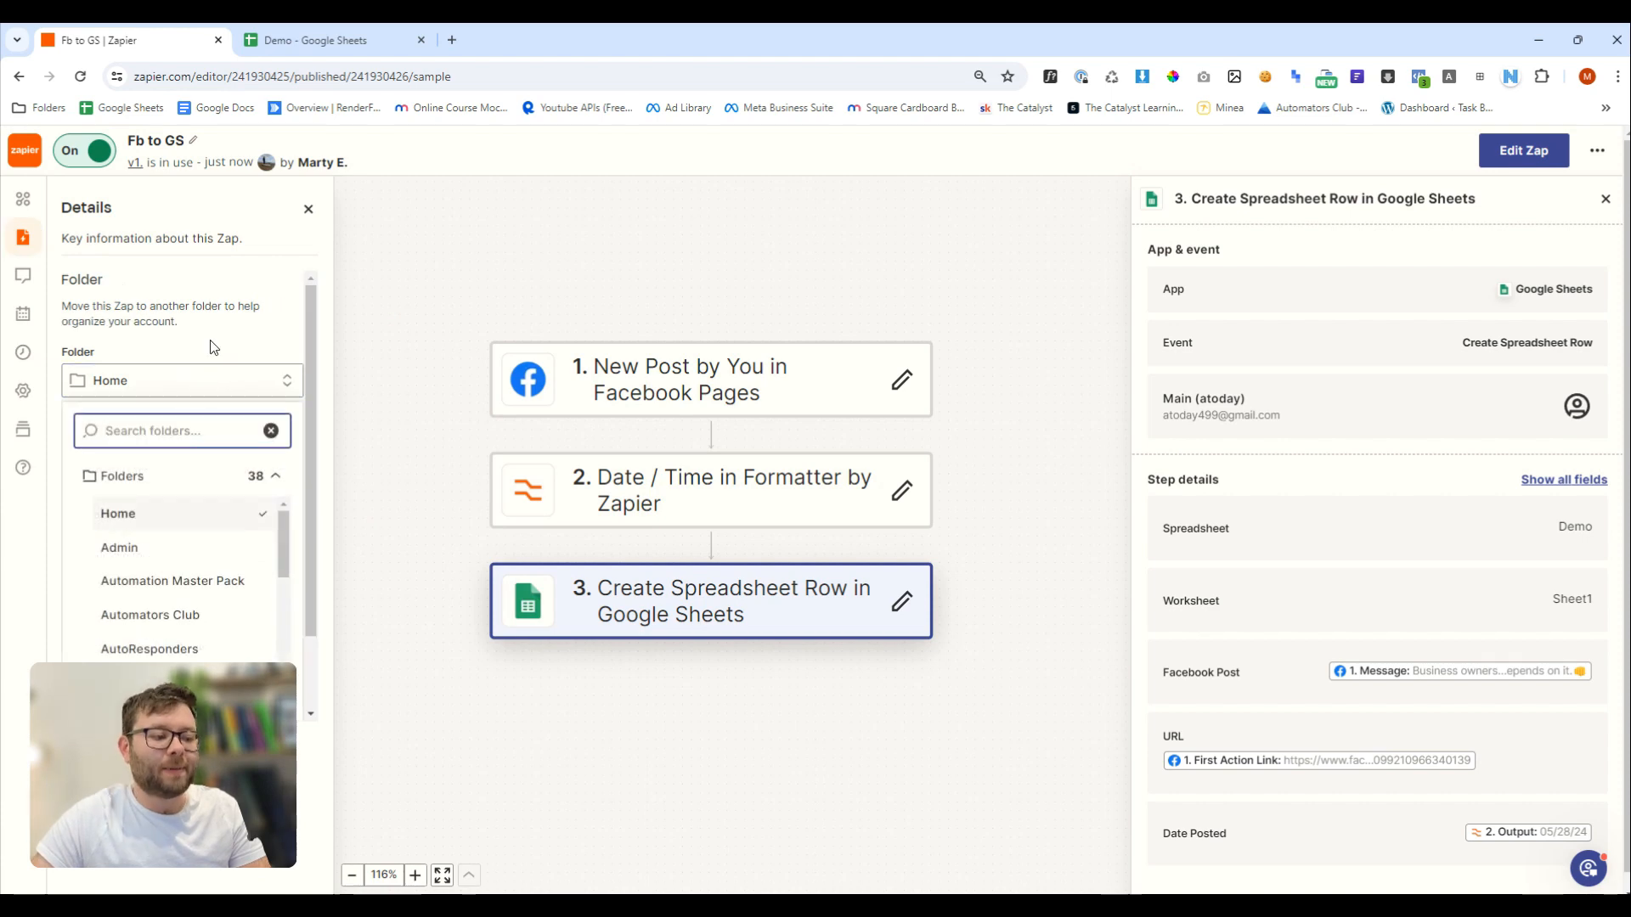
left_click(206, 335)
scroll(194, 508, "down", 1)
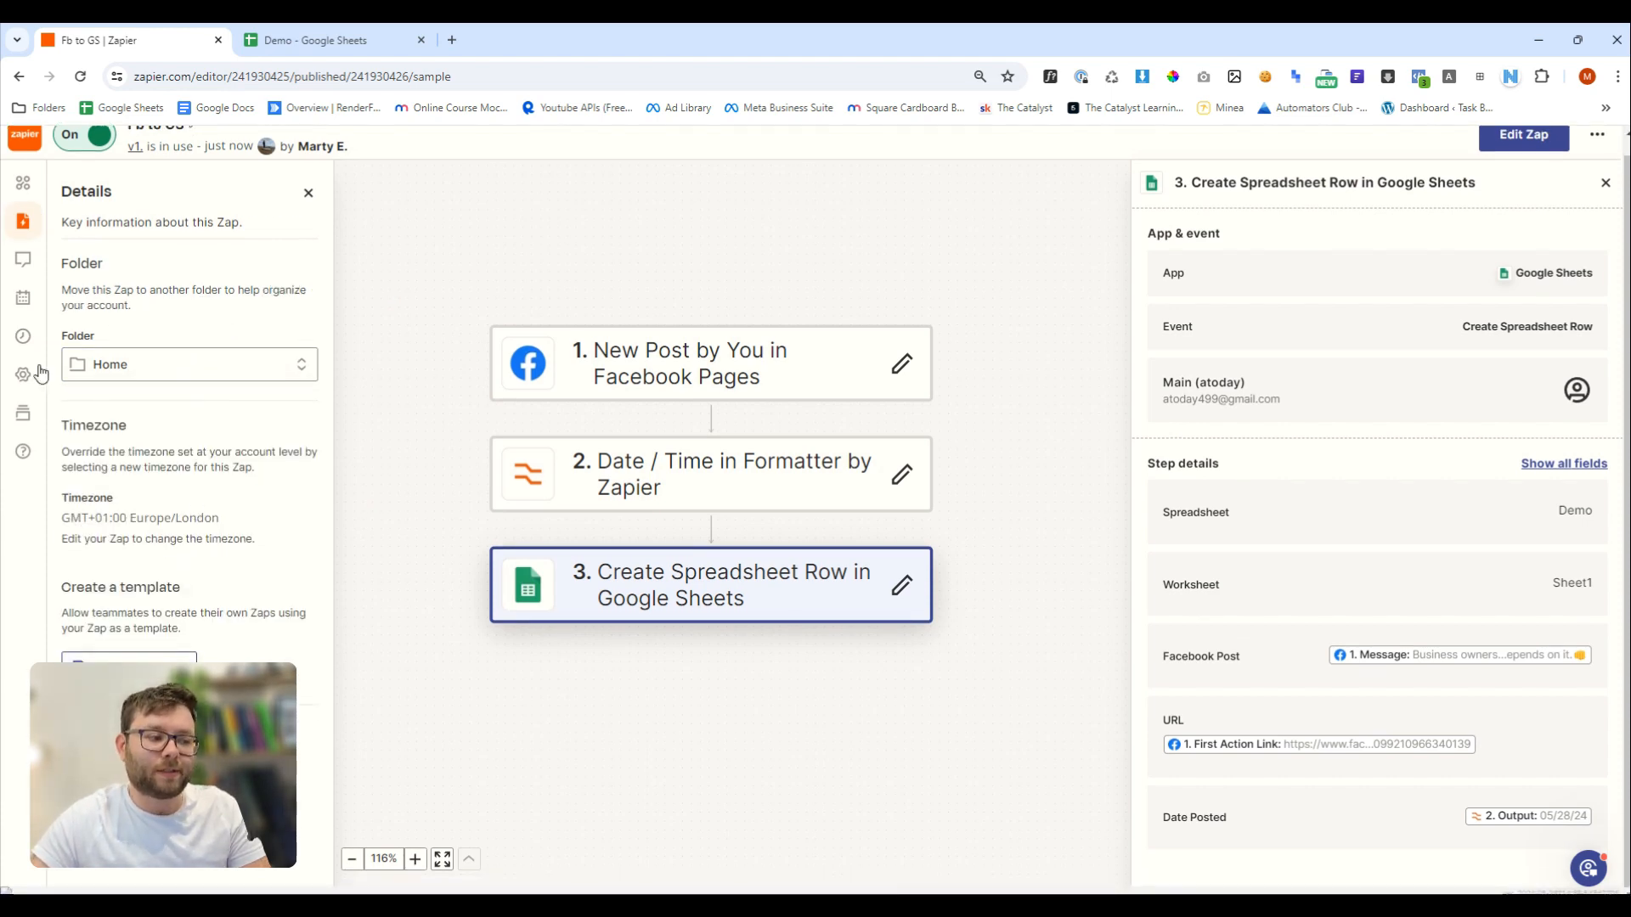
left_click(23, 259)
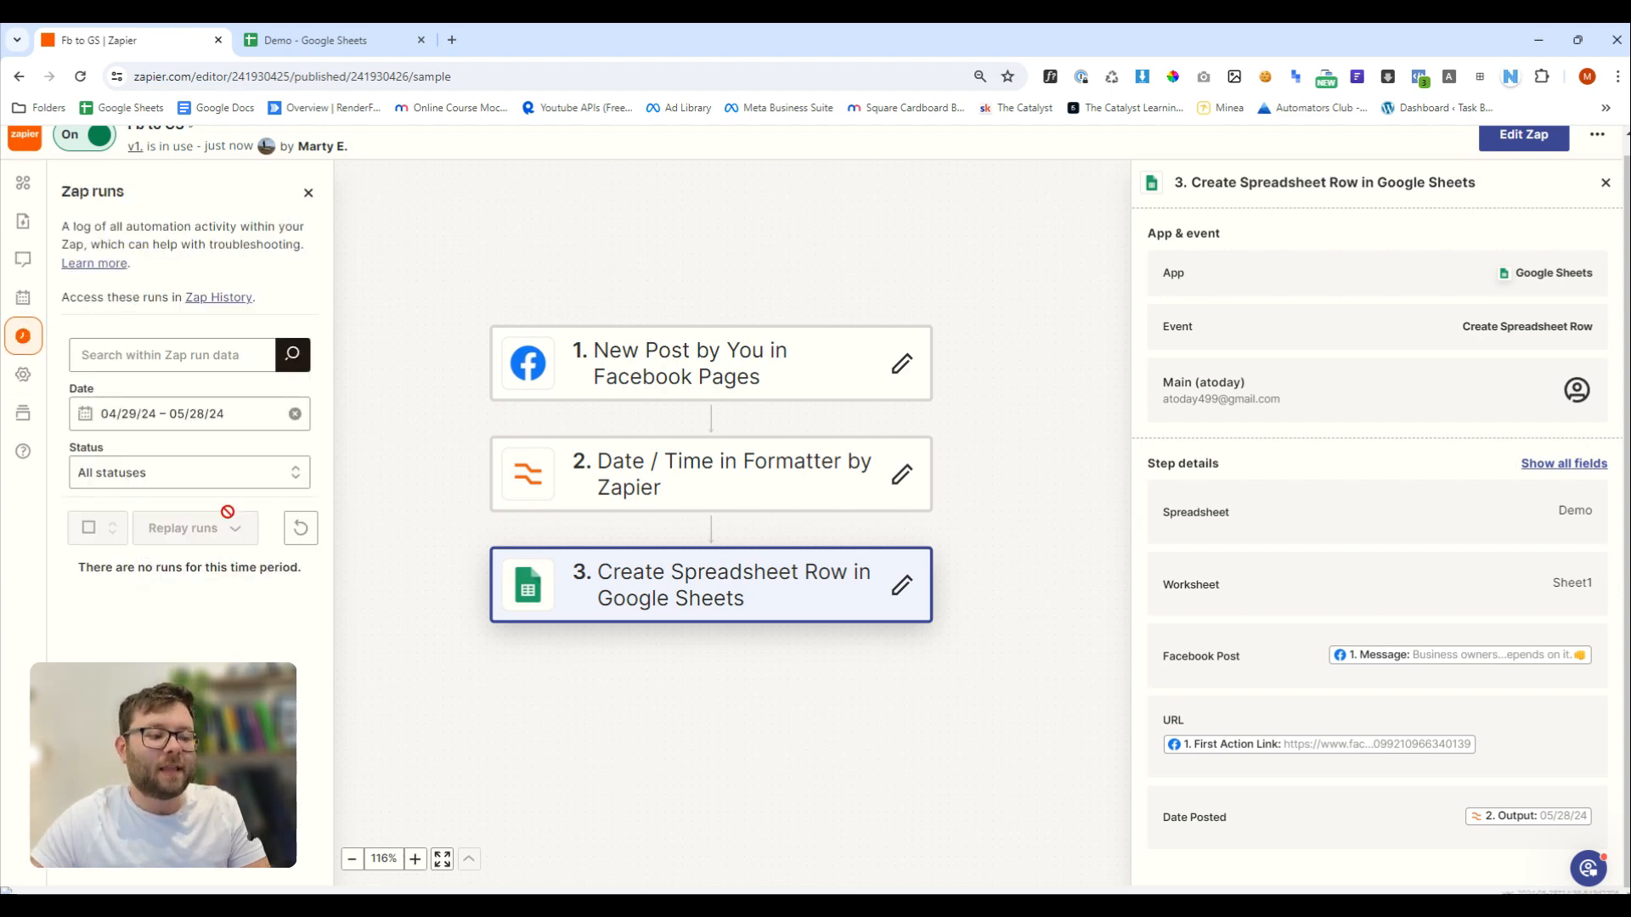
left_click(219, 478)
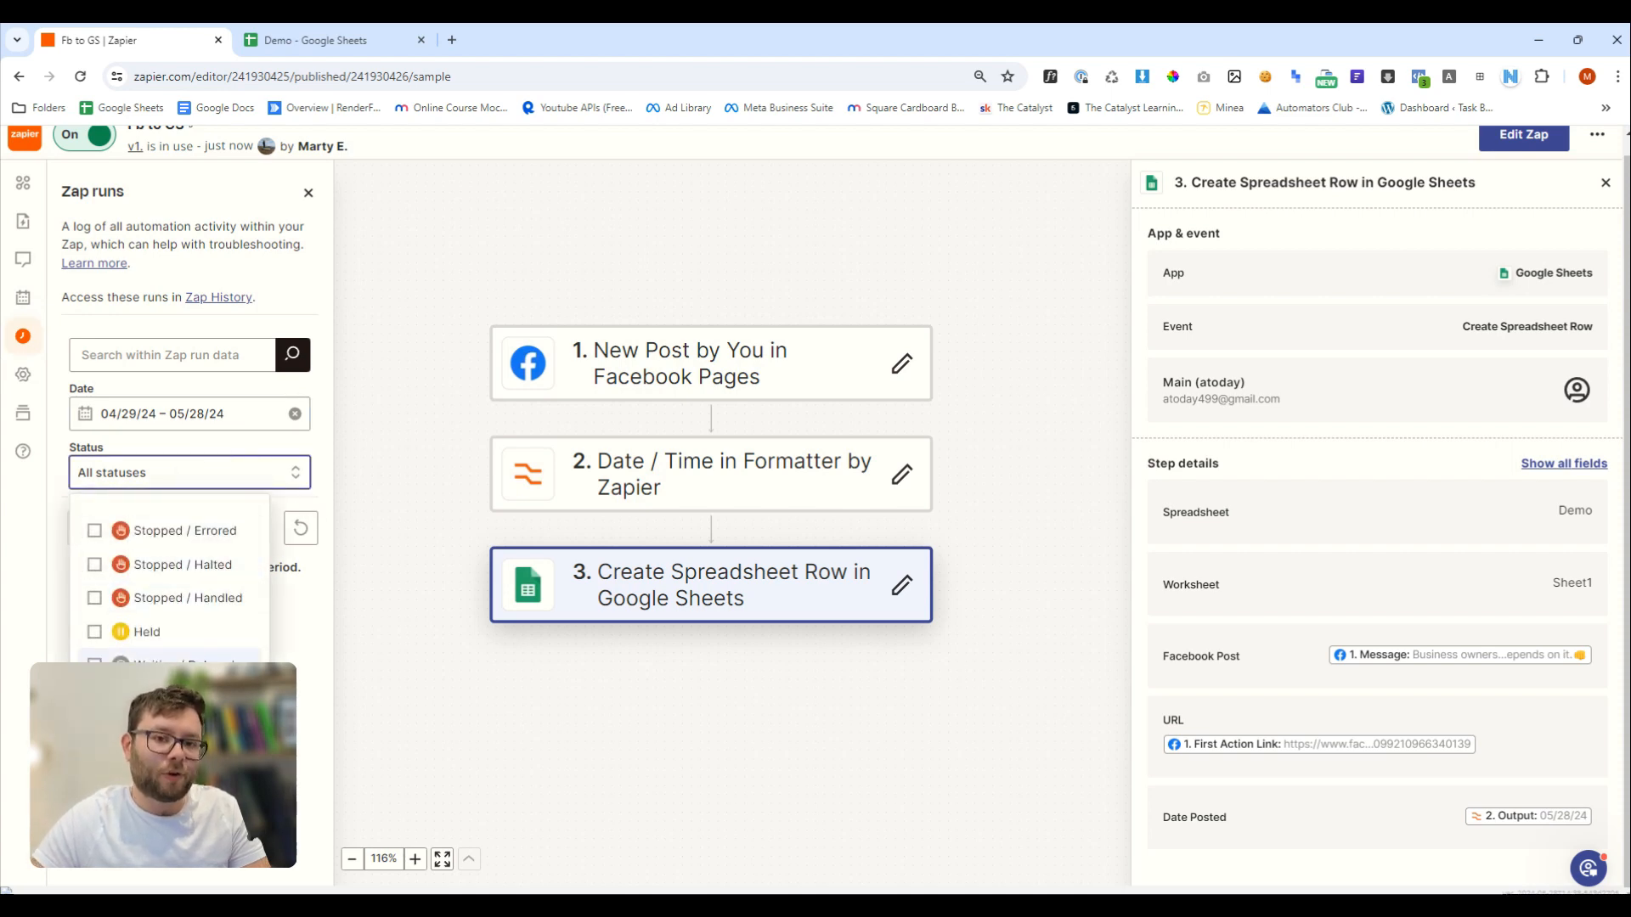
left_click(204, 701)
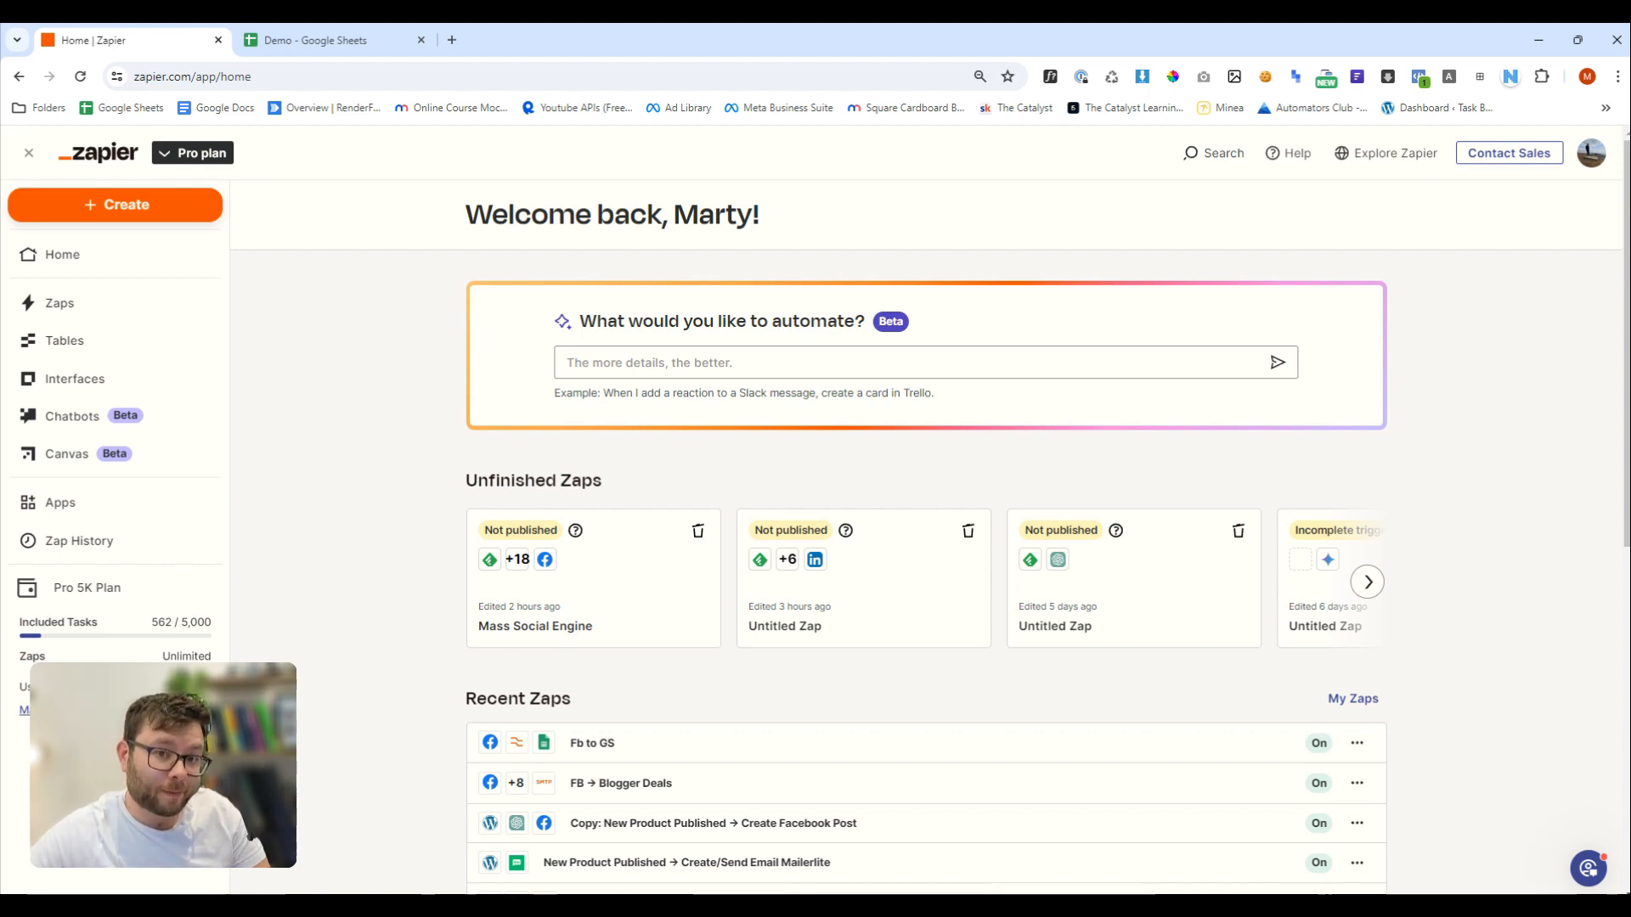
Describe the automation as "when a new video is uploaded, transcribe the video, turn the transcription into a blog, create a wordpress post, update google sheets"
left_click(699, 365)
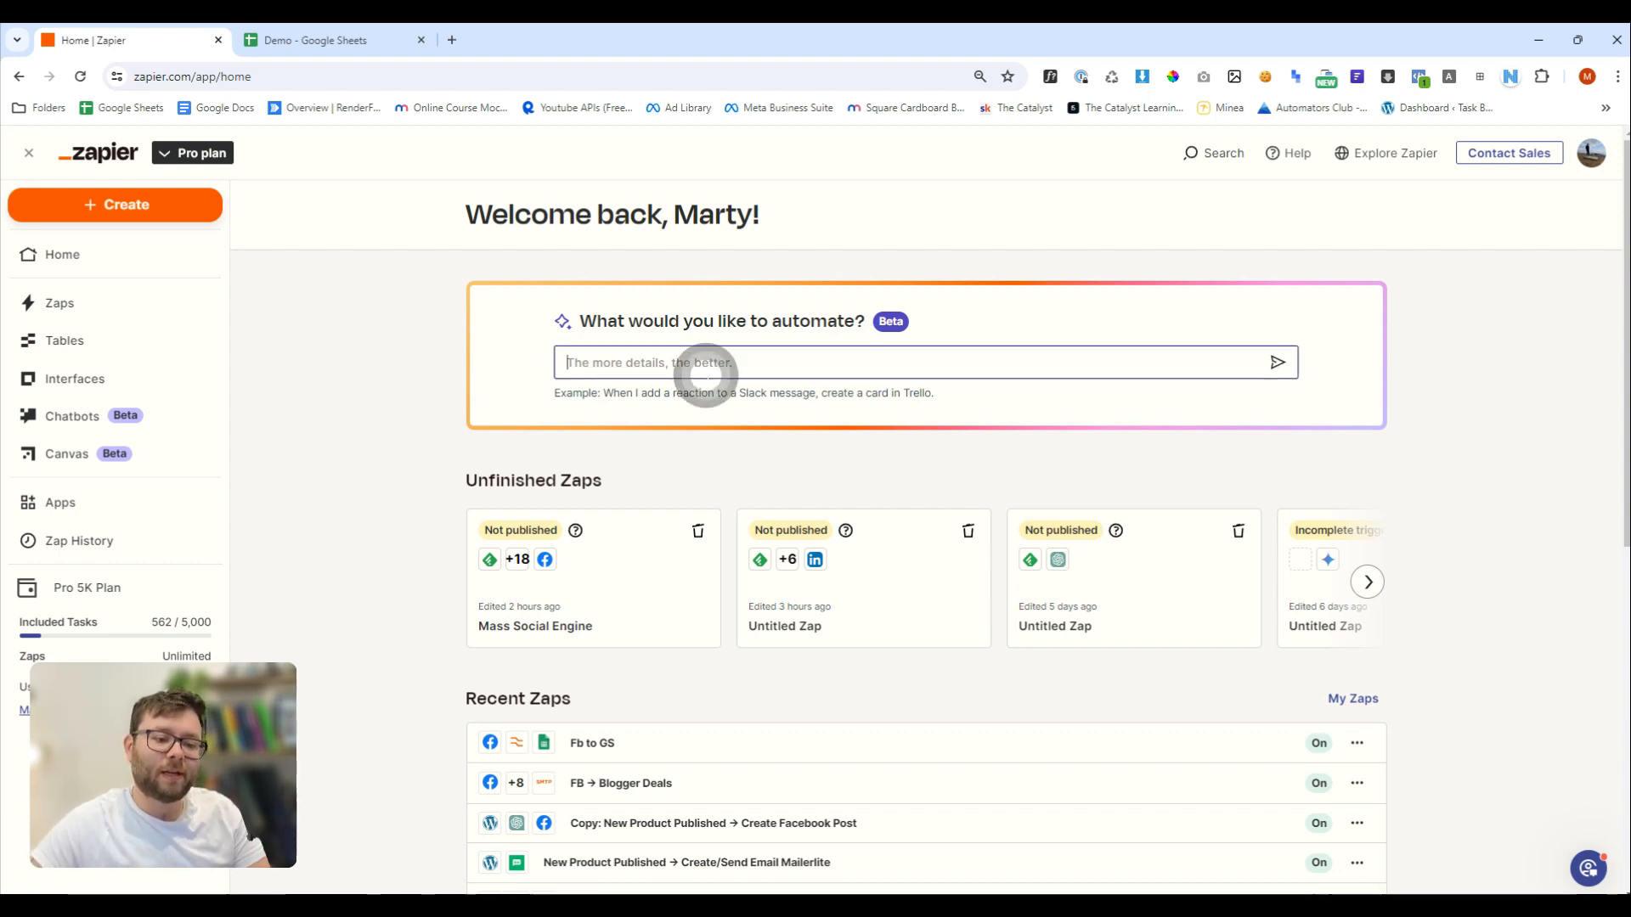
type("when a new video")
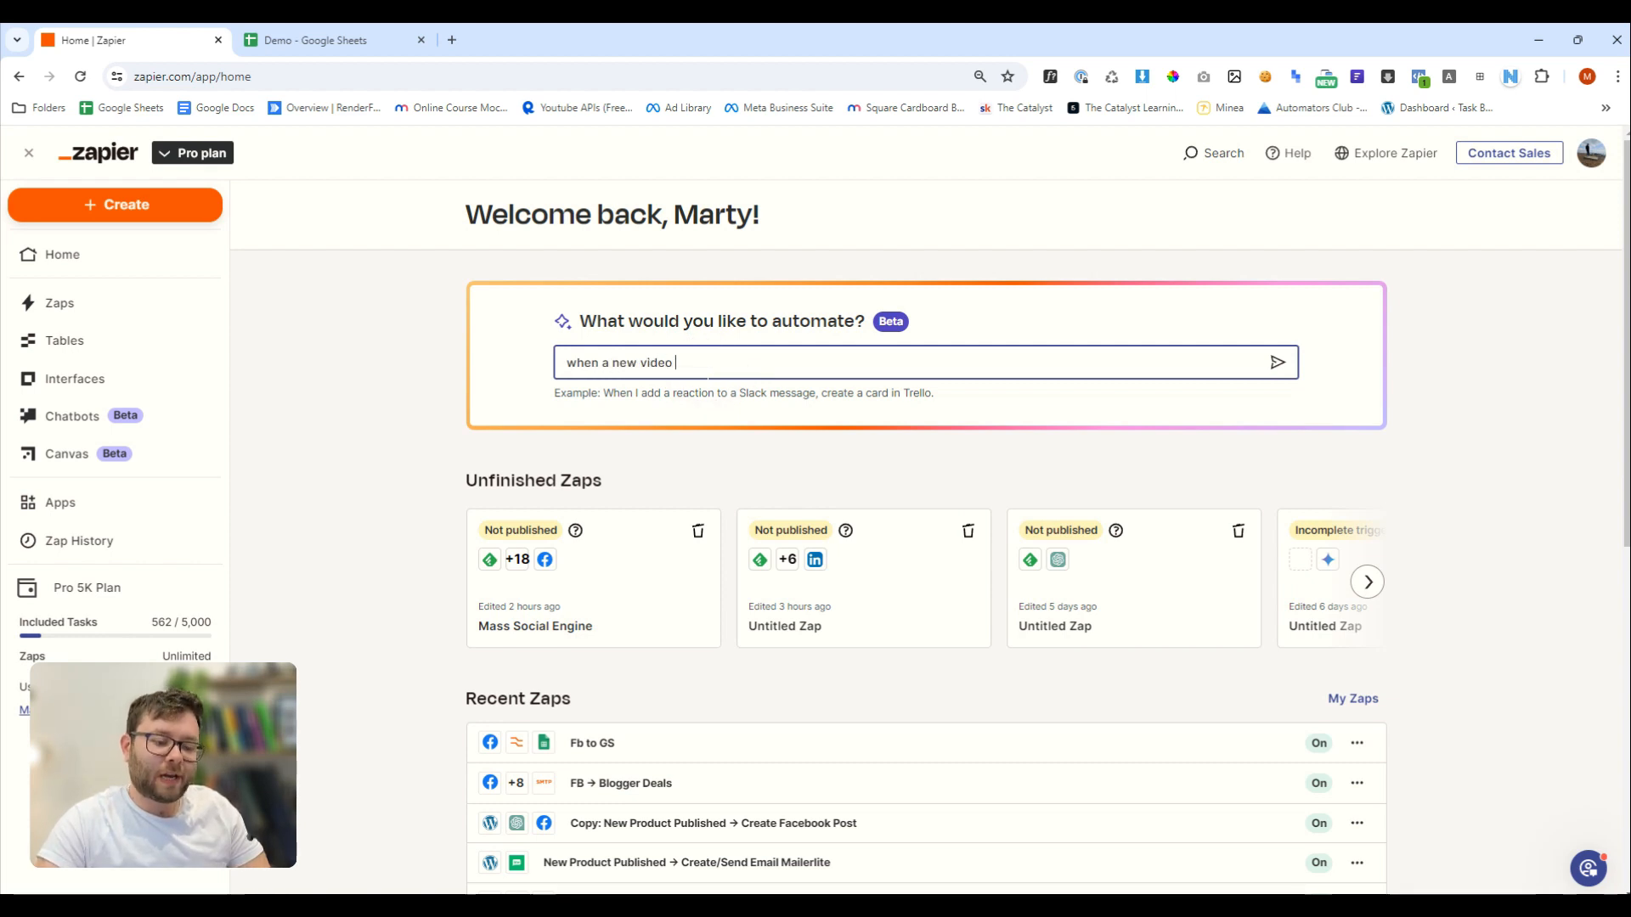
type(" is poste")
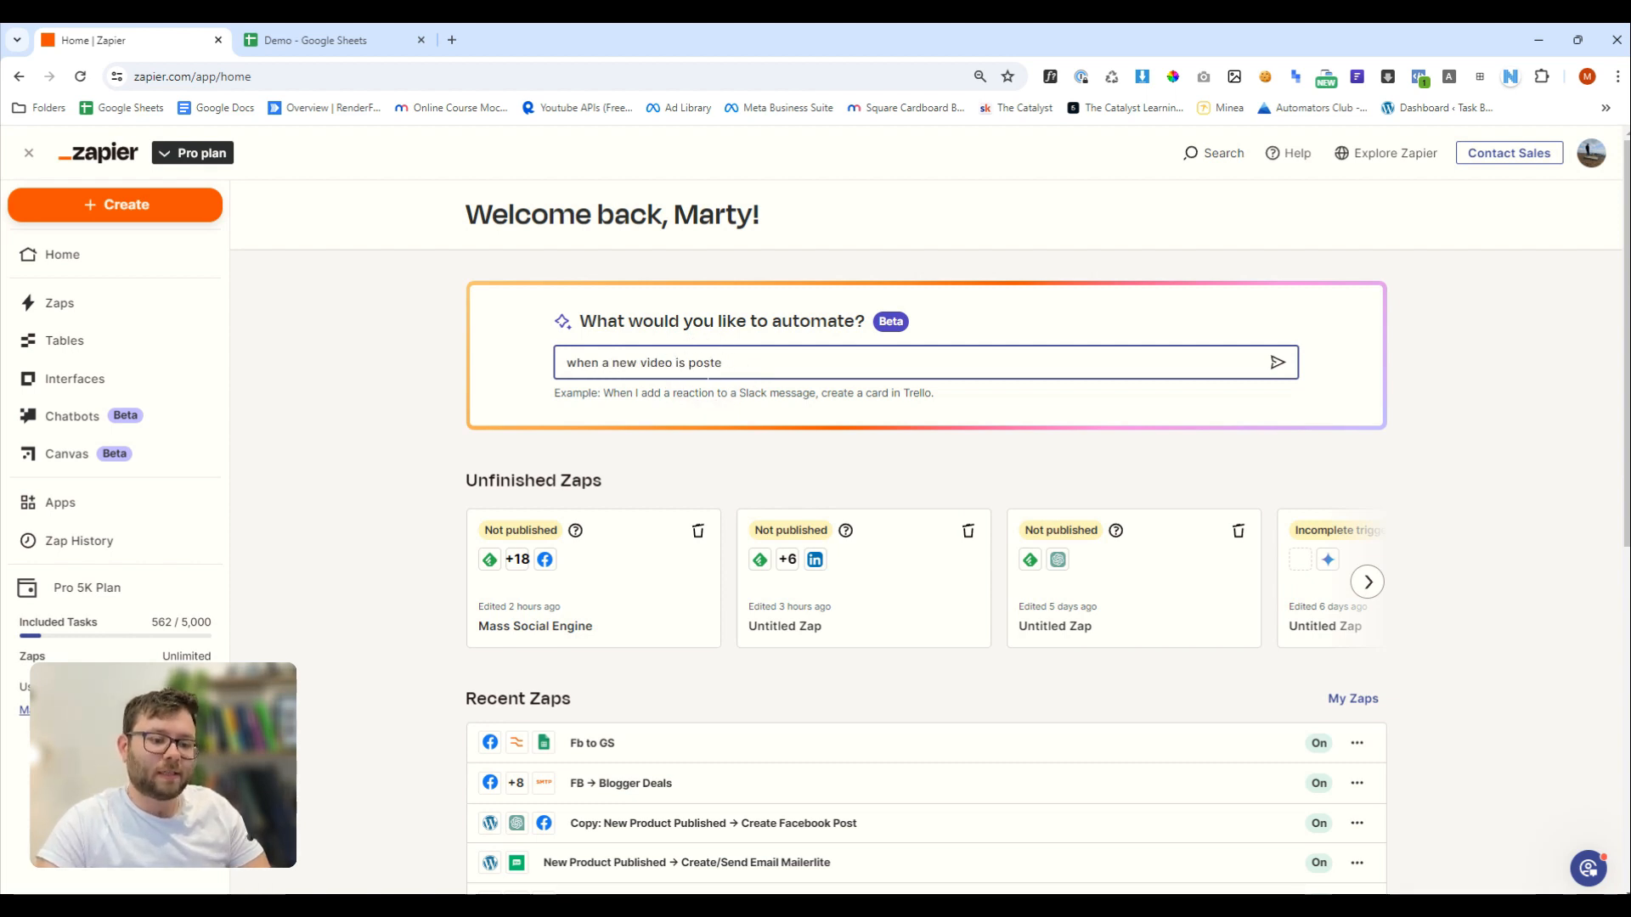
key("BackSpace")
key("BackSpace")
key("BackSpace")
key("BackSpace")
key("BackSpace")
type("uploaded")
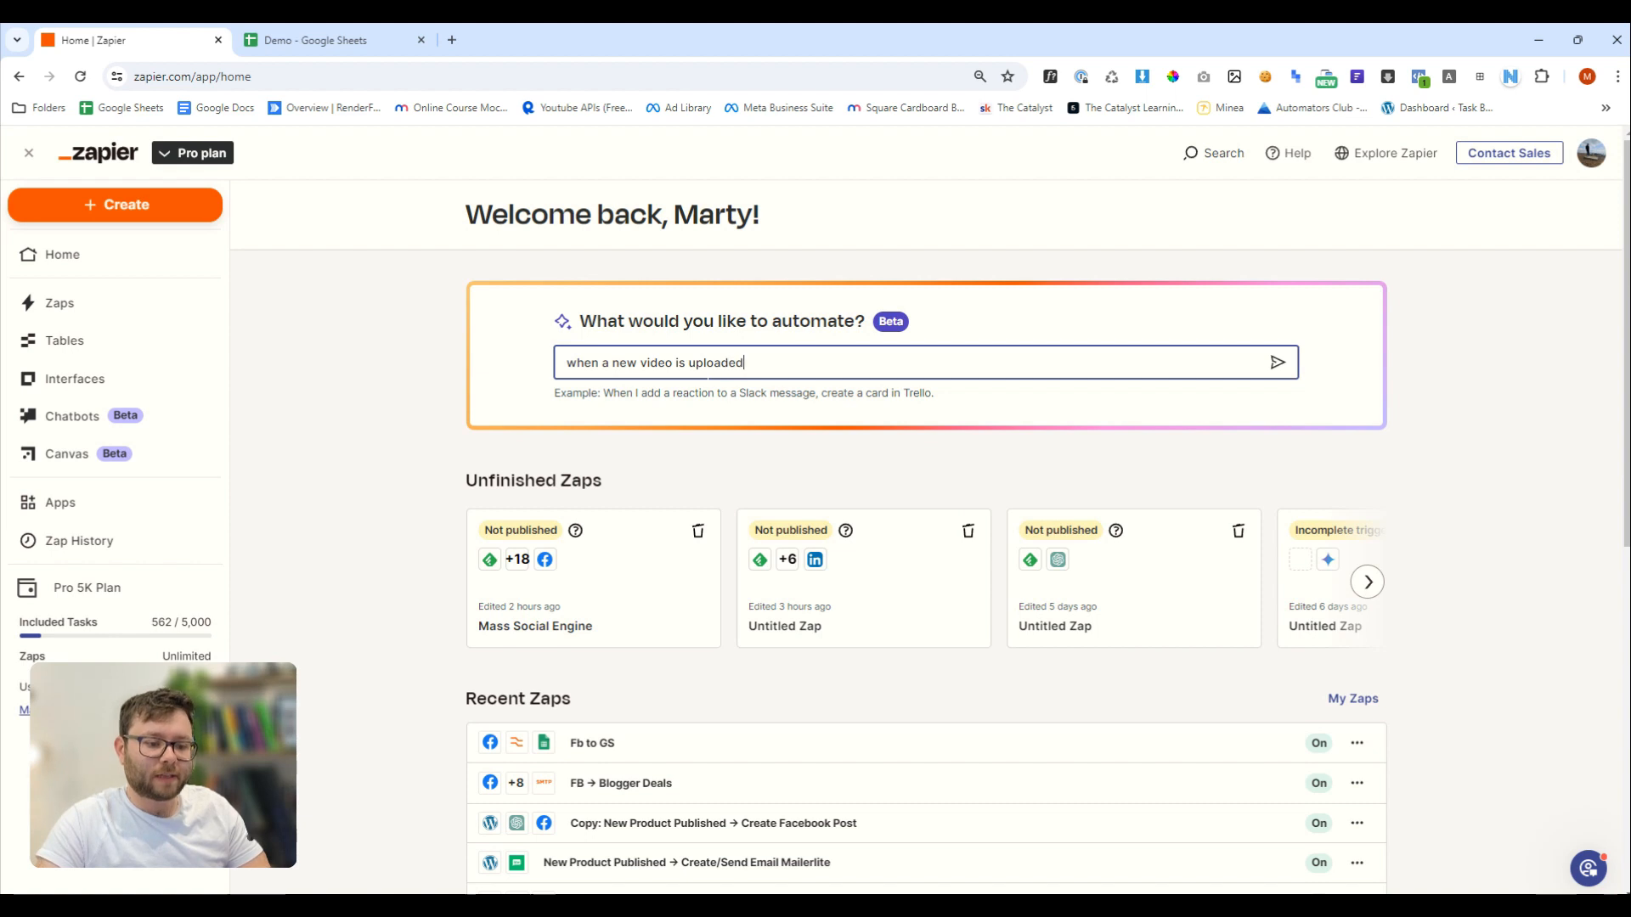
type(", transcri")
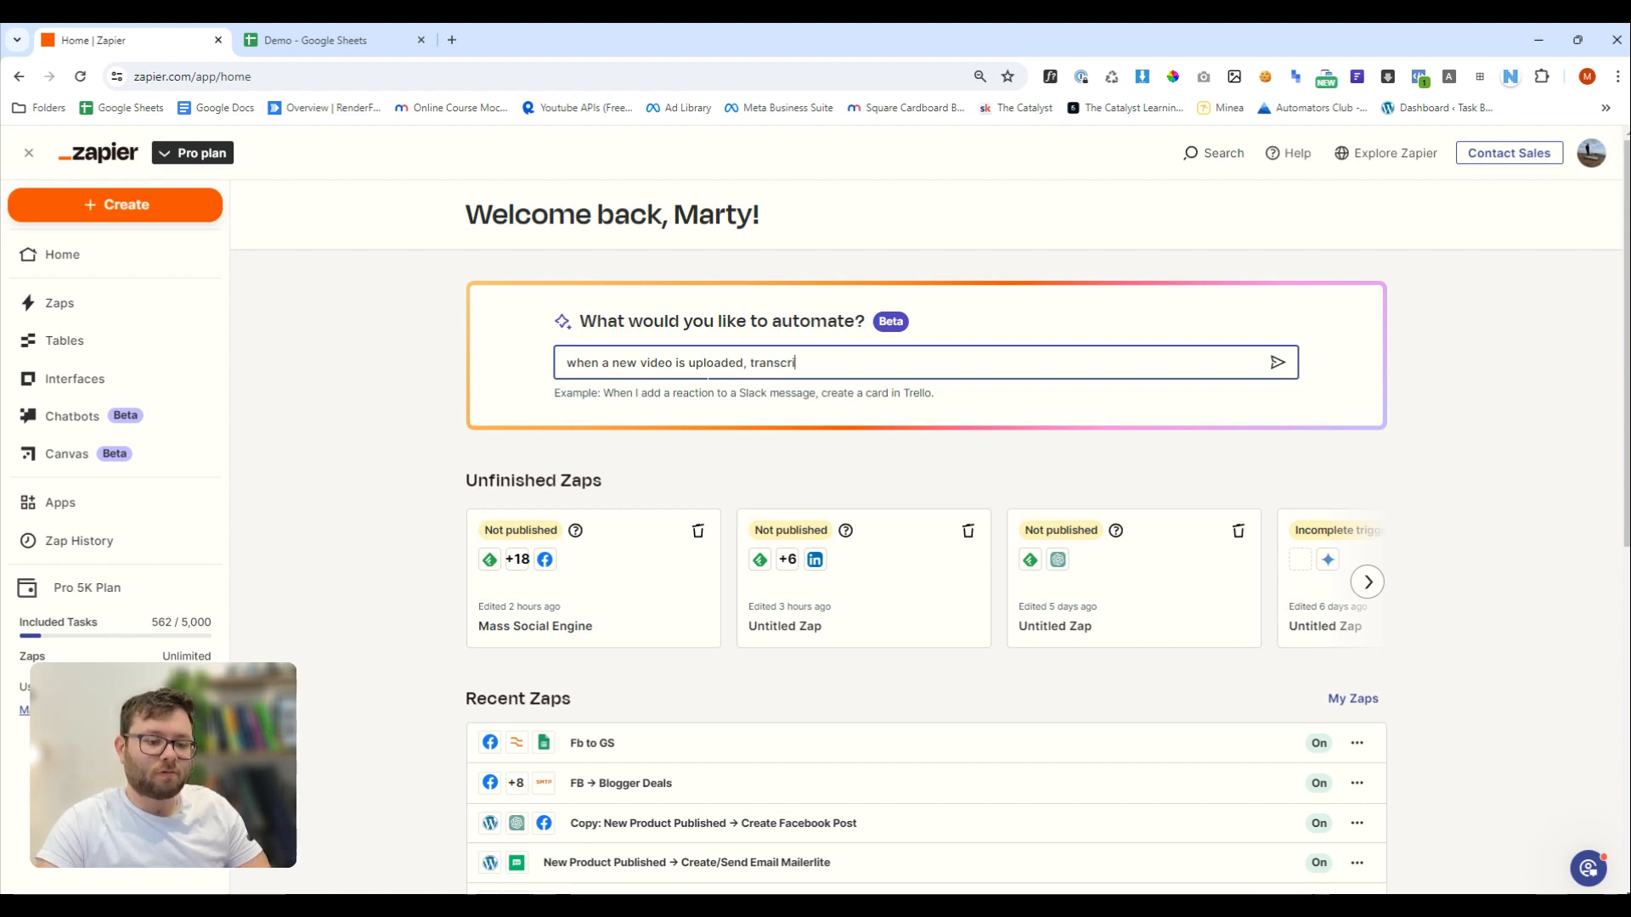
type("be the video")
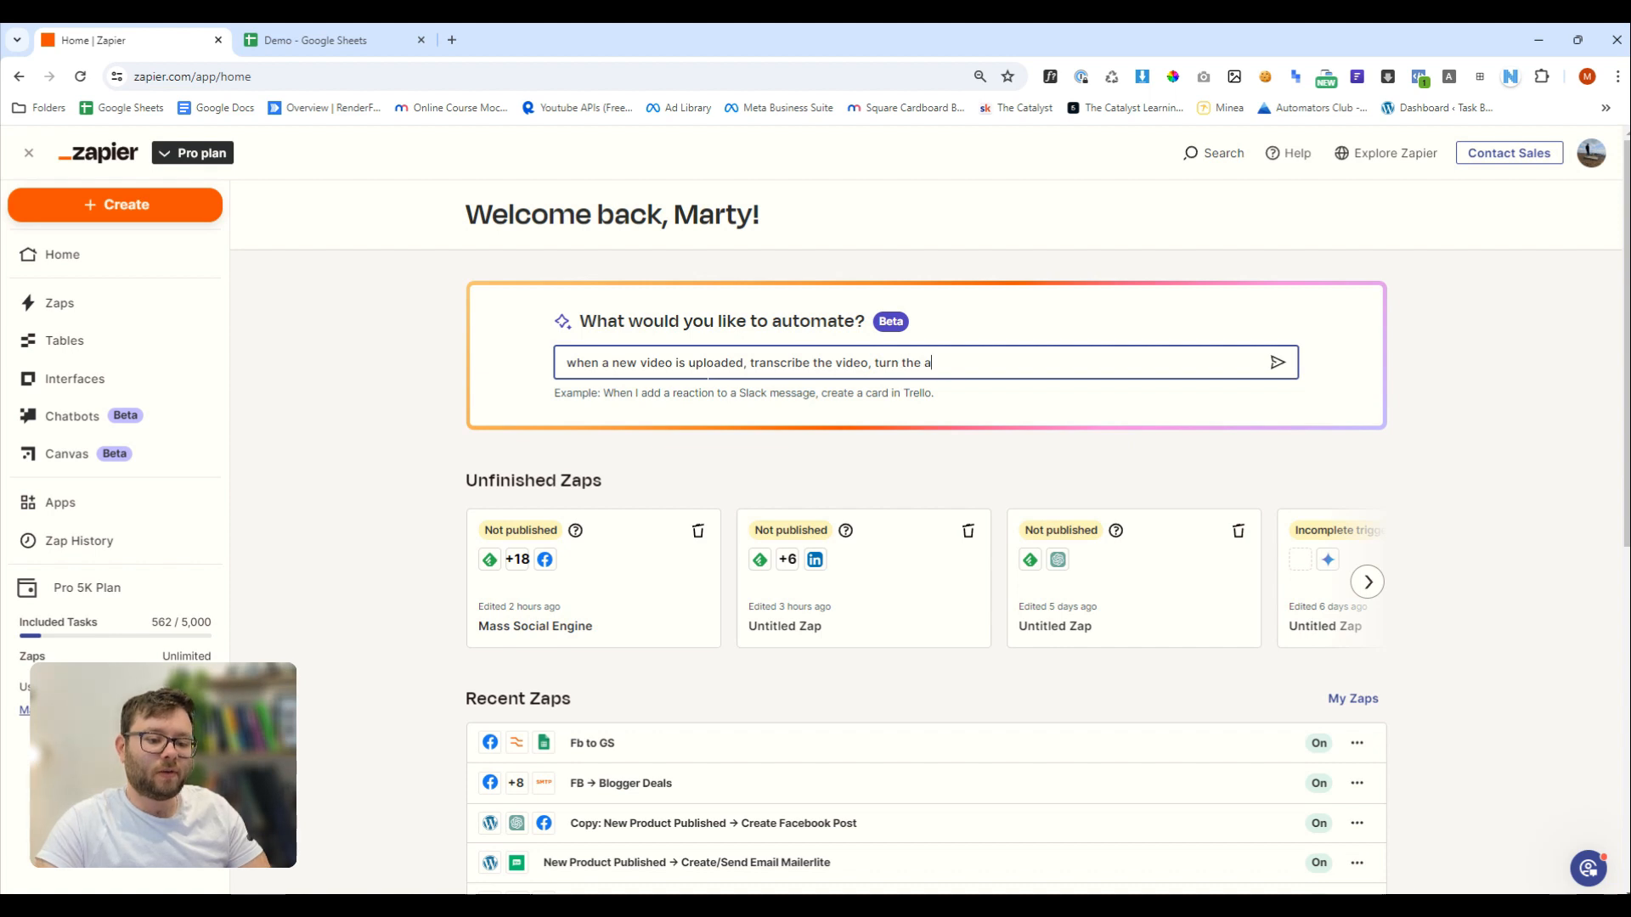
type(", turn the t")
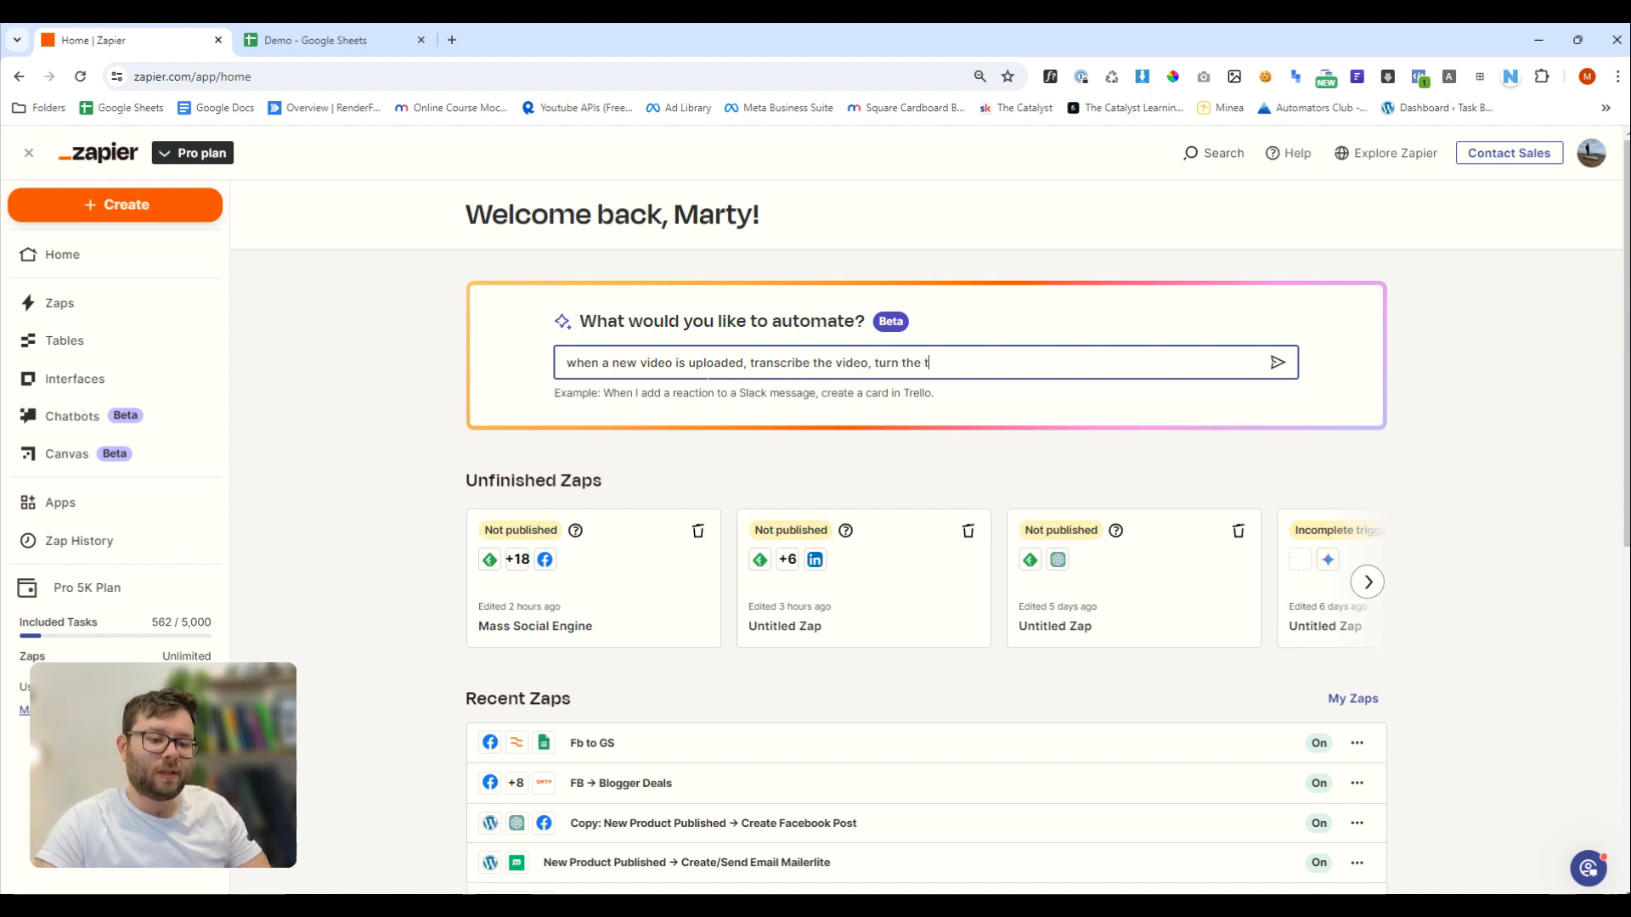
type("rans")
type("cription i")
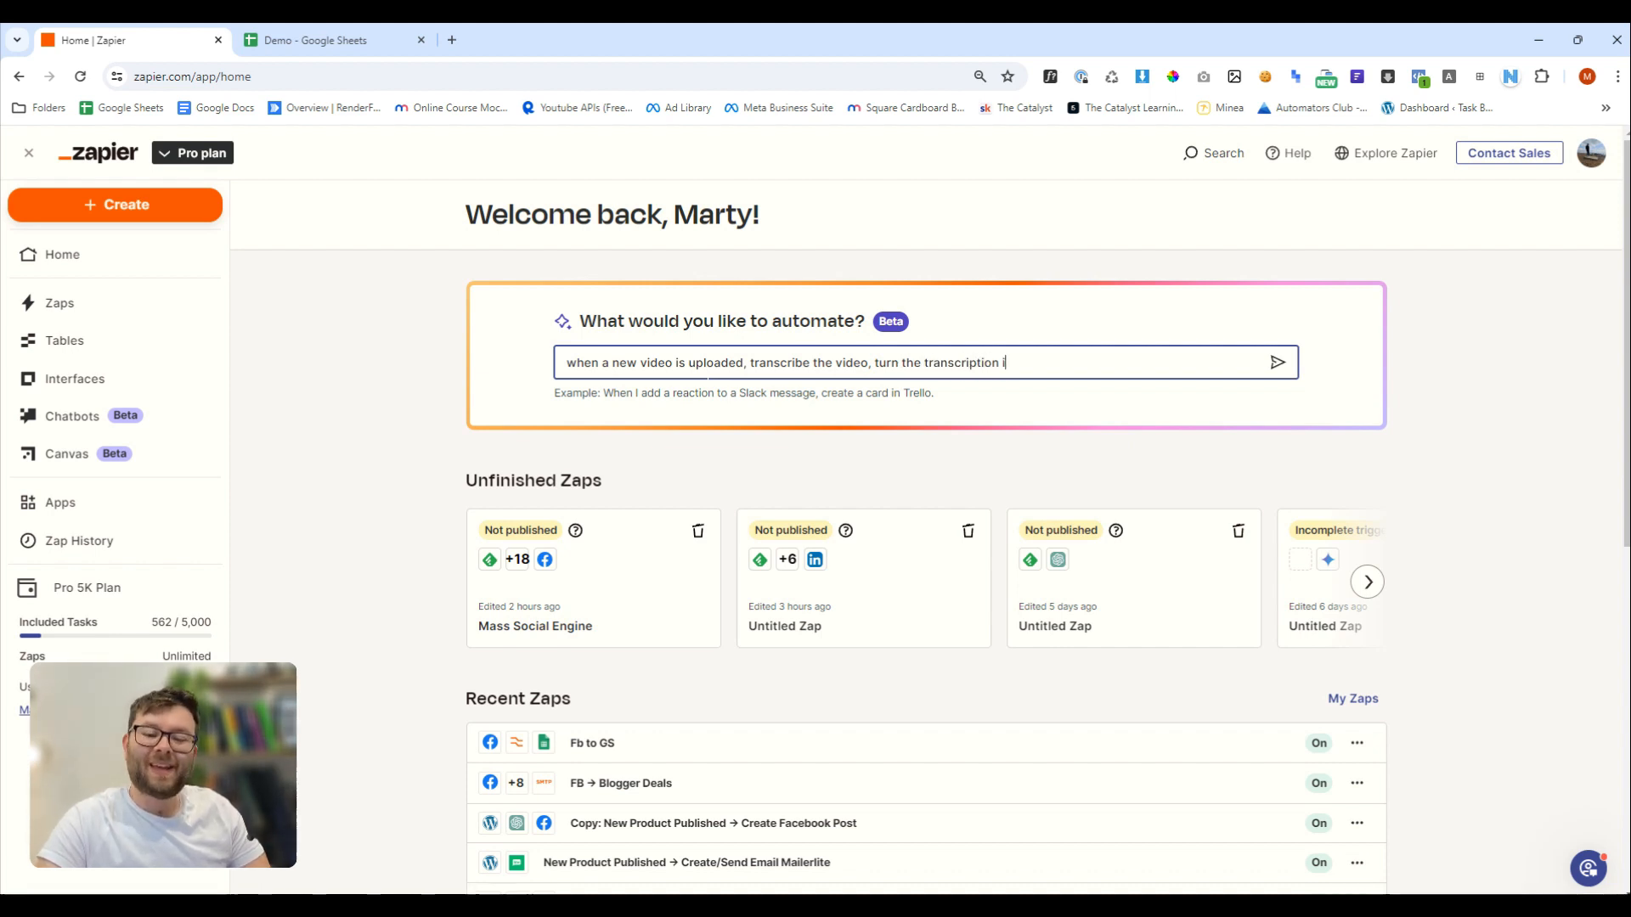
type("nto a blog, ")
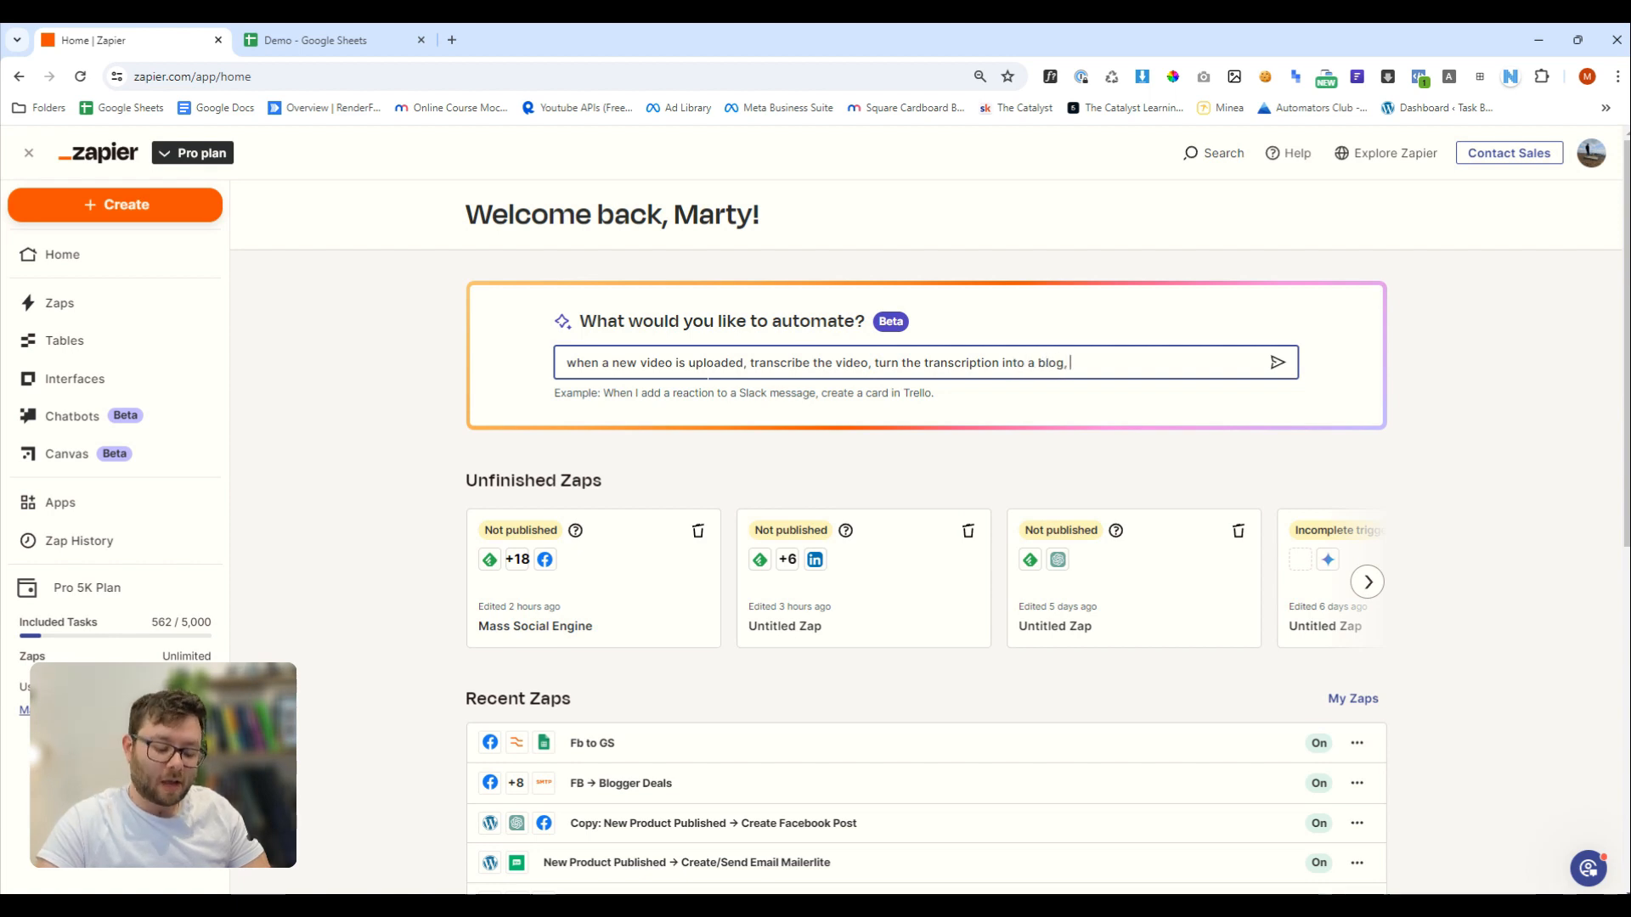
type("create a wor")
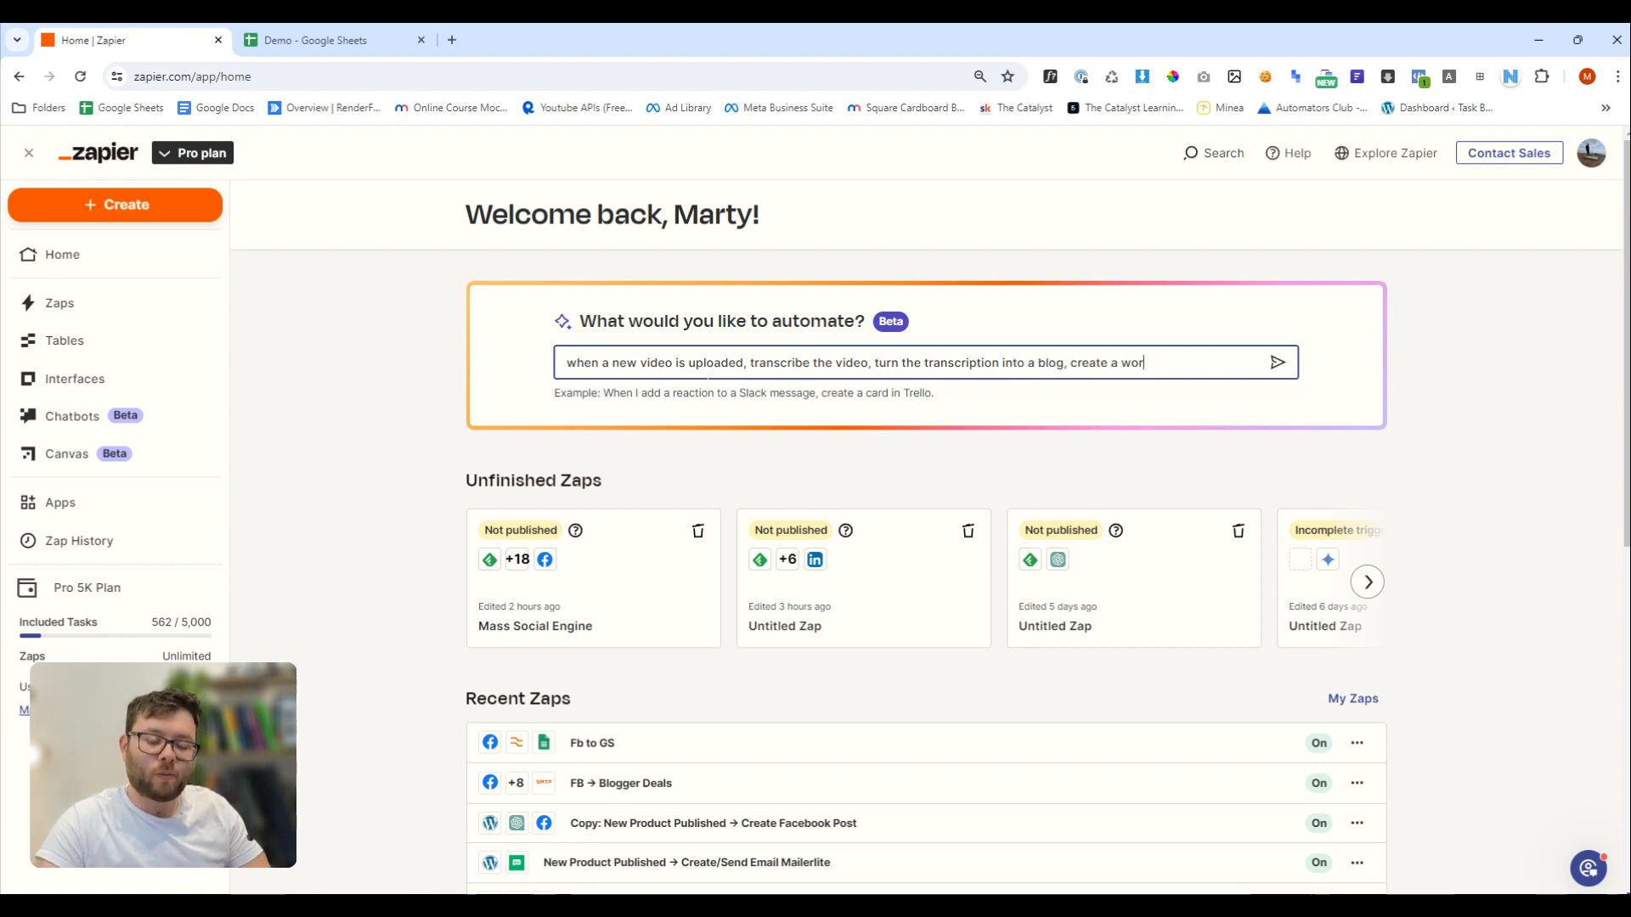
type("dpress post")
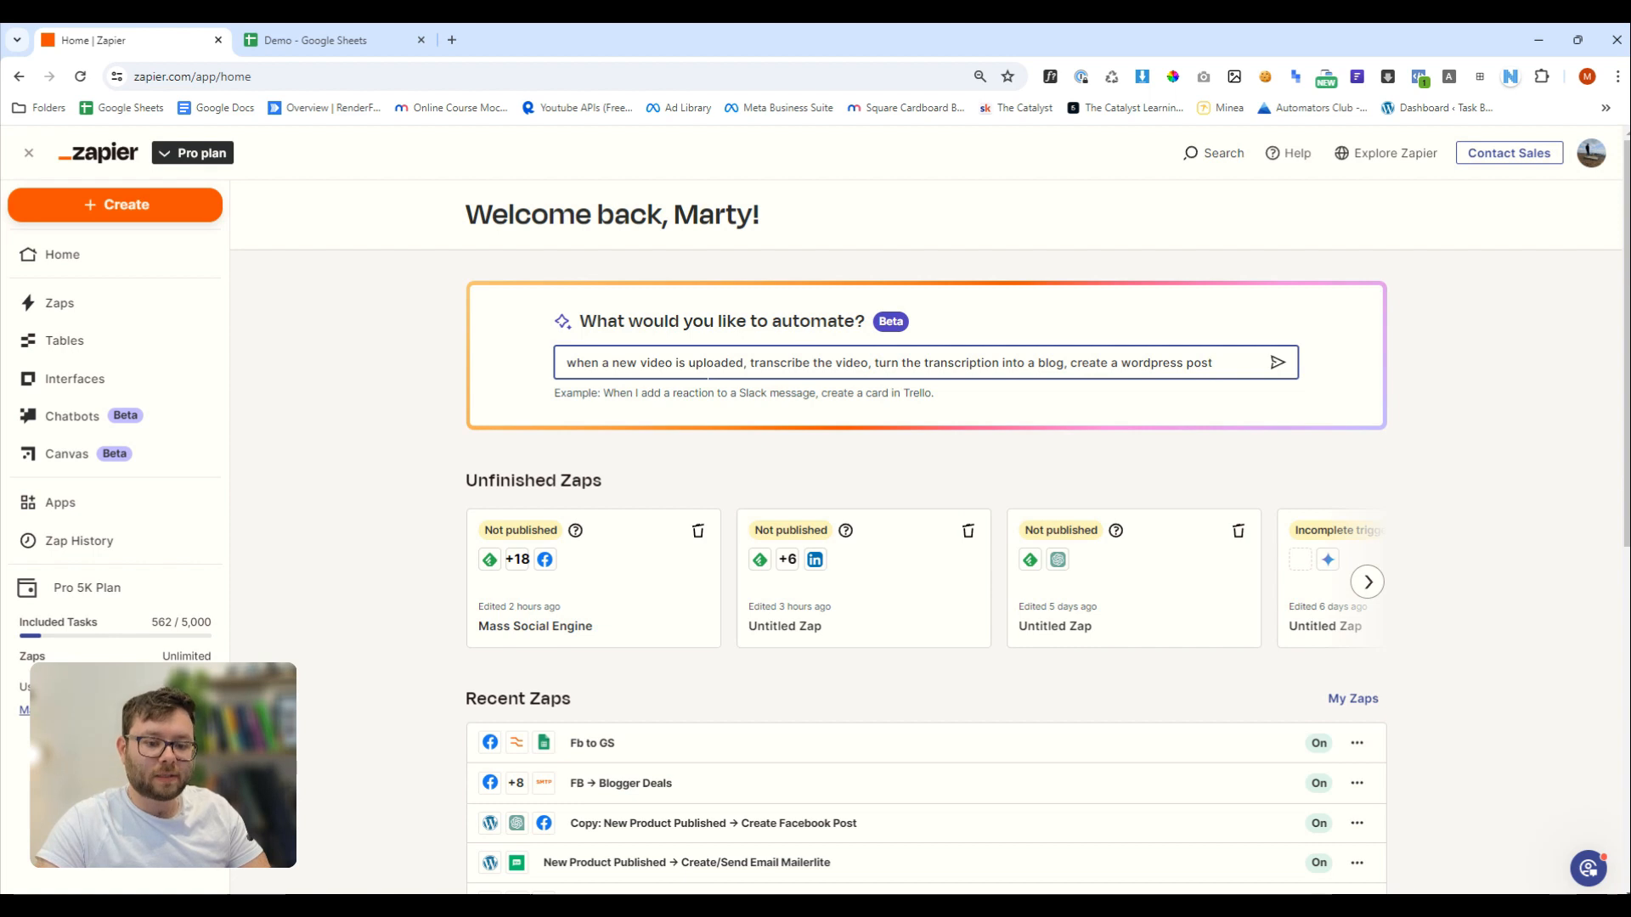
type(", update google sheets")
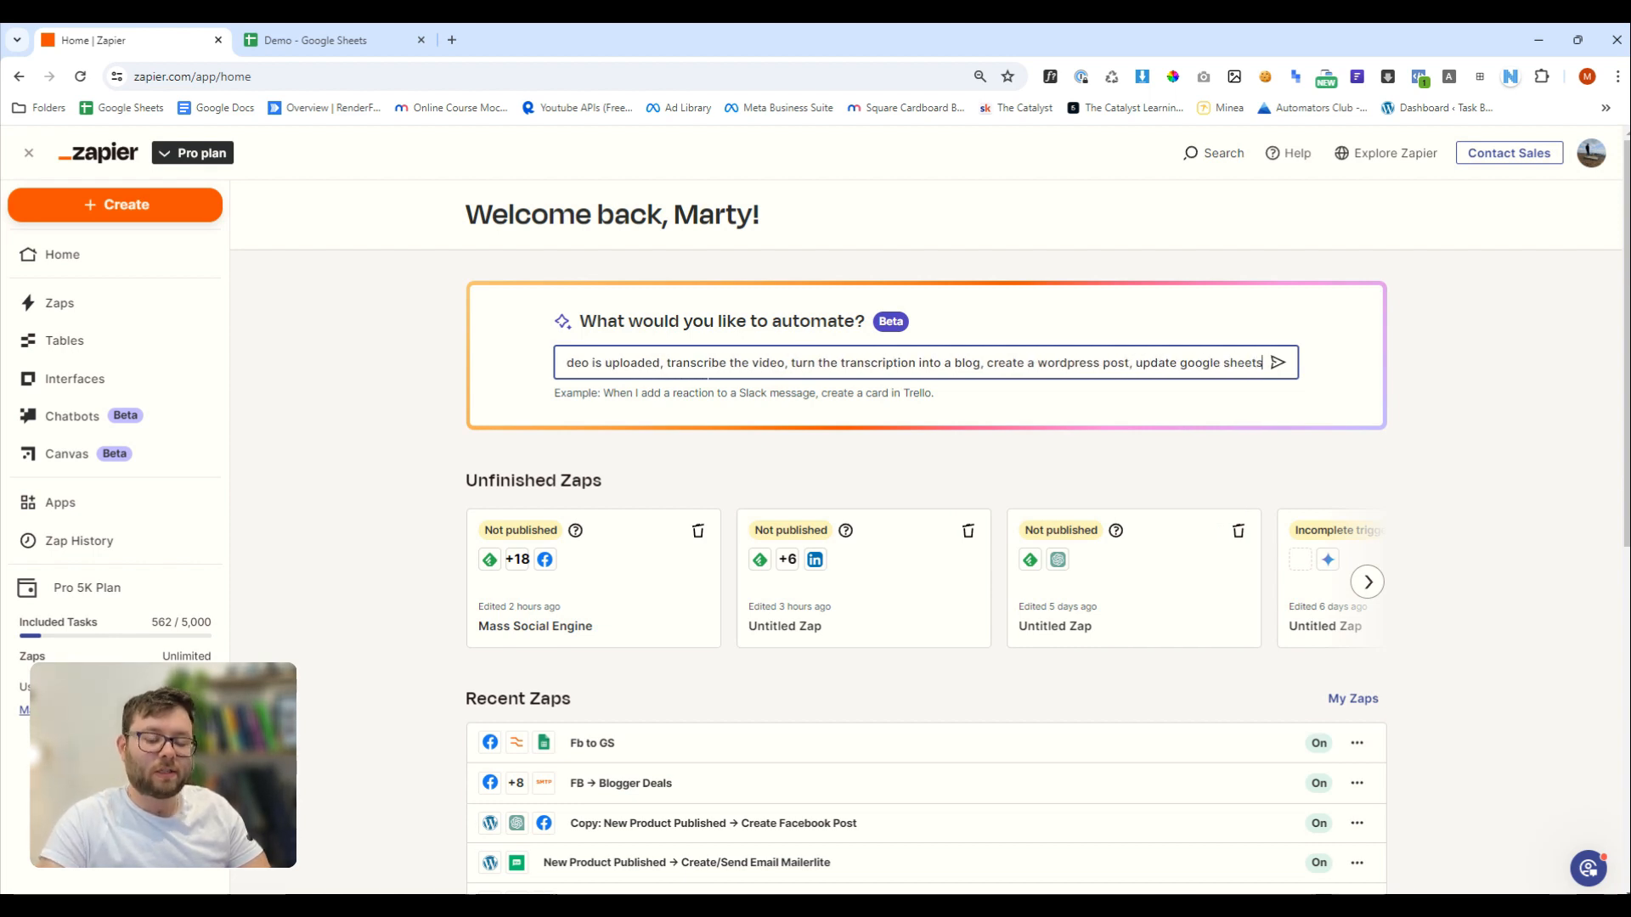
left_click_drag(693, 363, 1060, 362)
left_click(569, 366)
left_click_drag(568, 363, 744, 363)
left_click(746, 362)
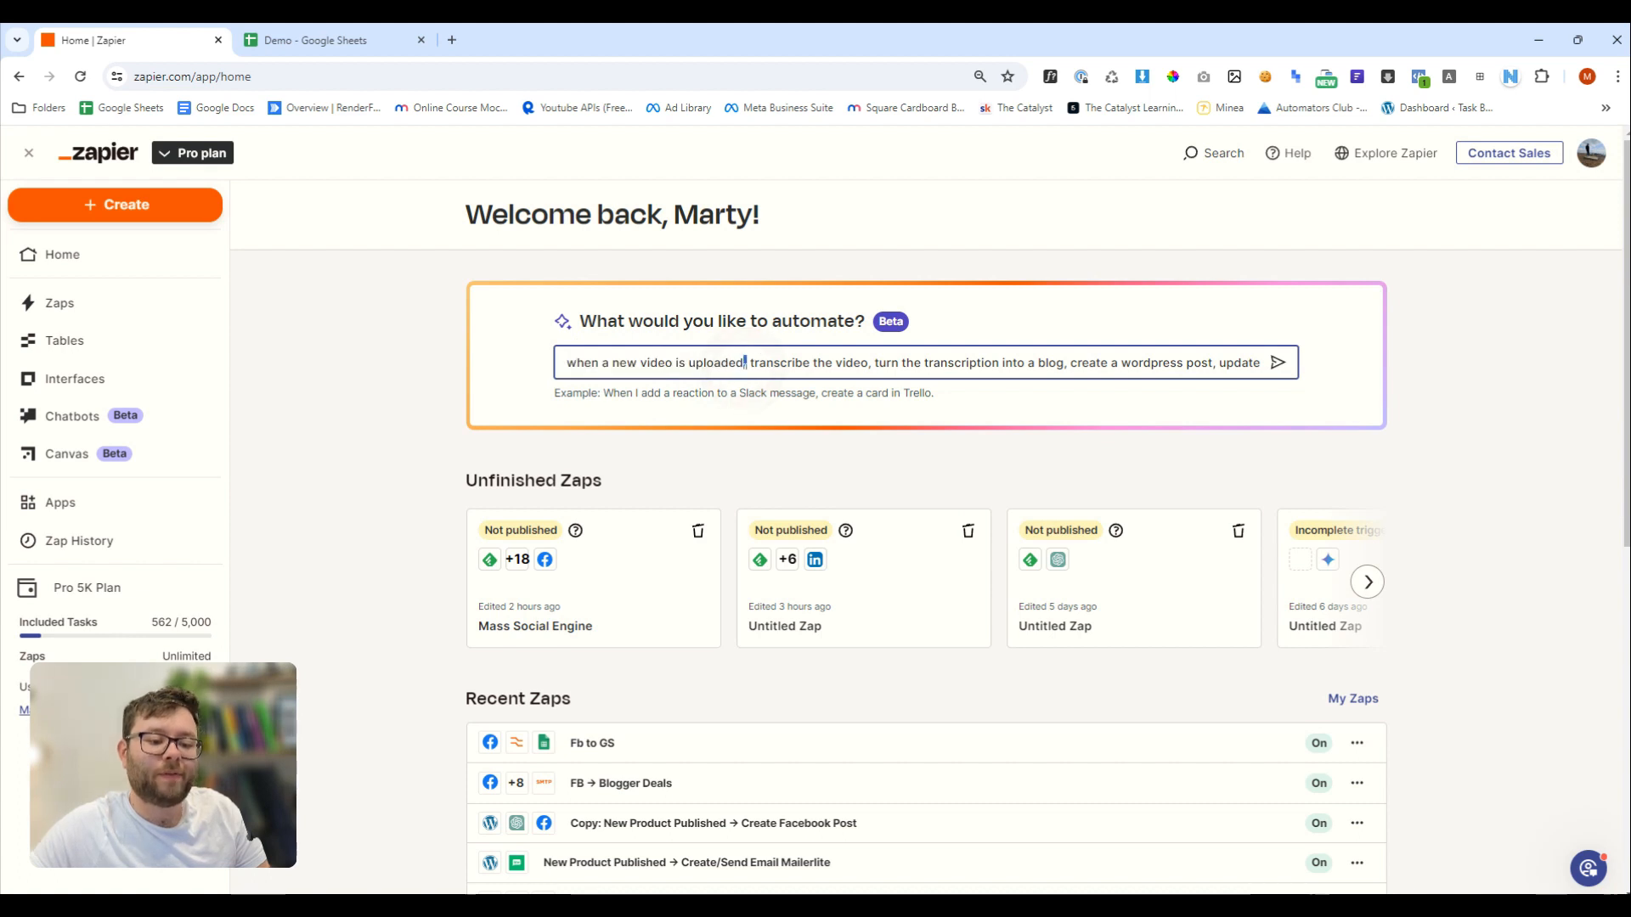
left_click(750, 363)
left_click_drag(751, 363, 869, 363)
left_click(871, 362)
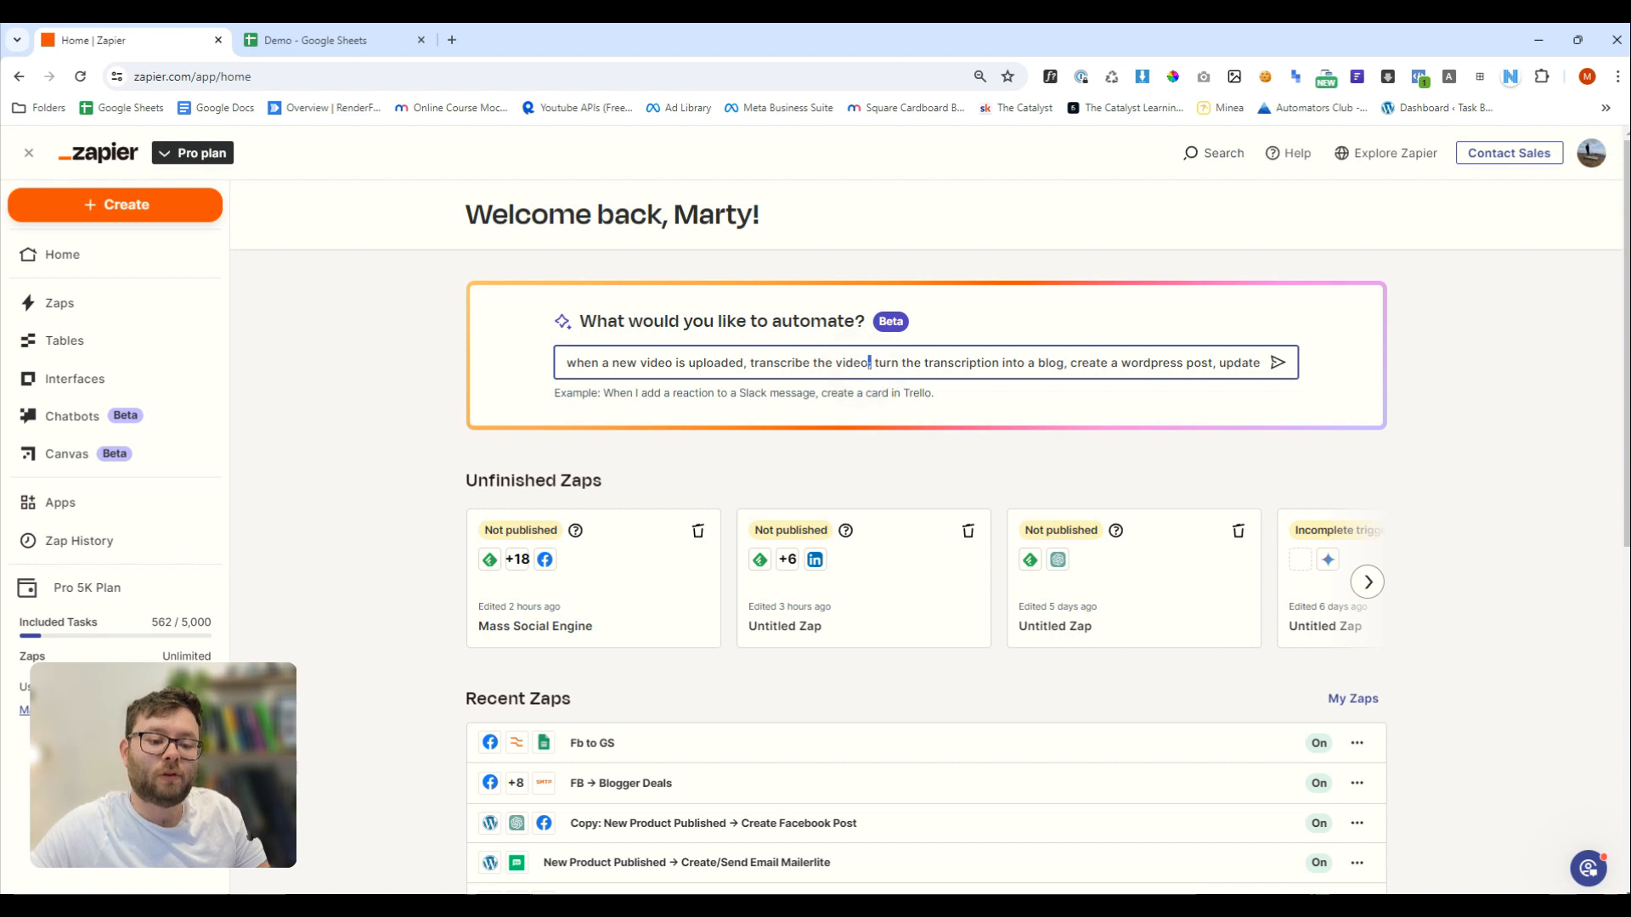
key("BackSpace")
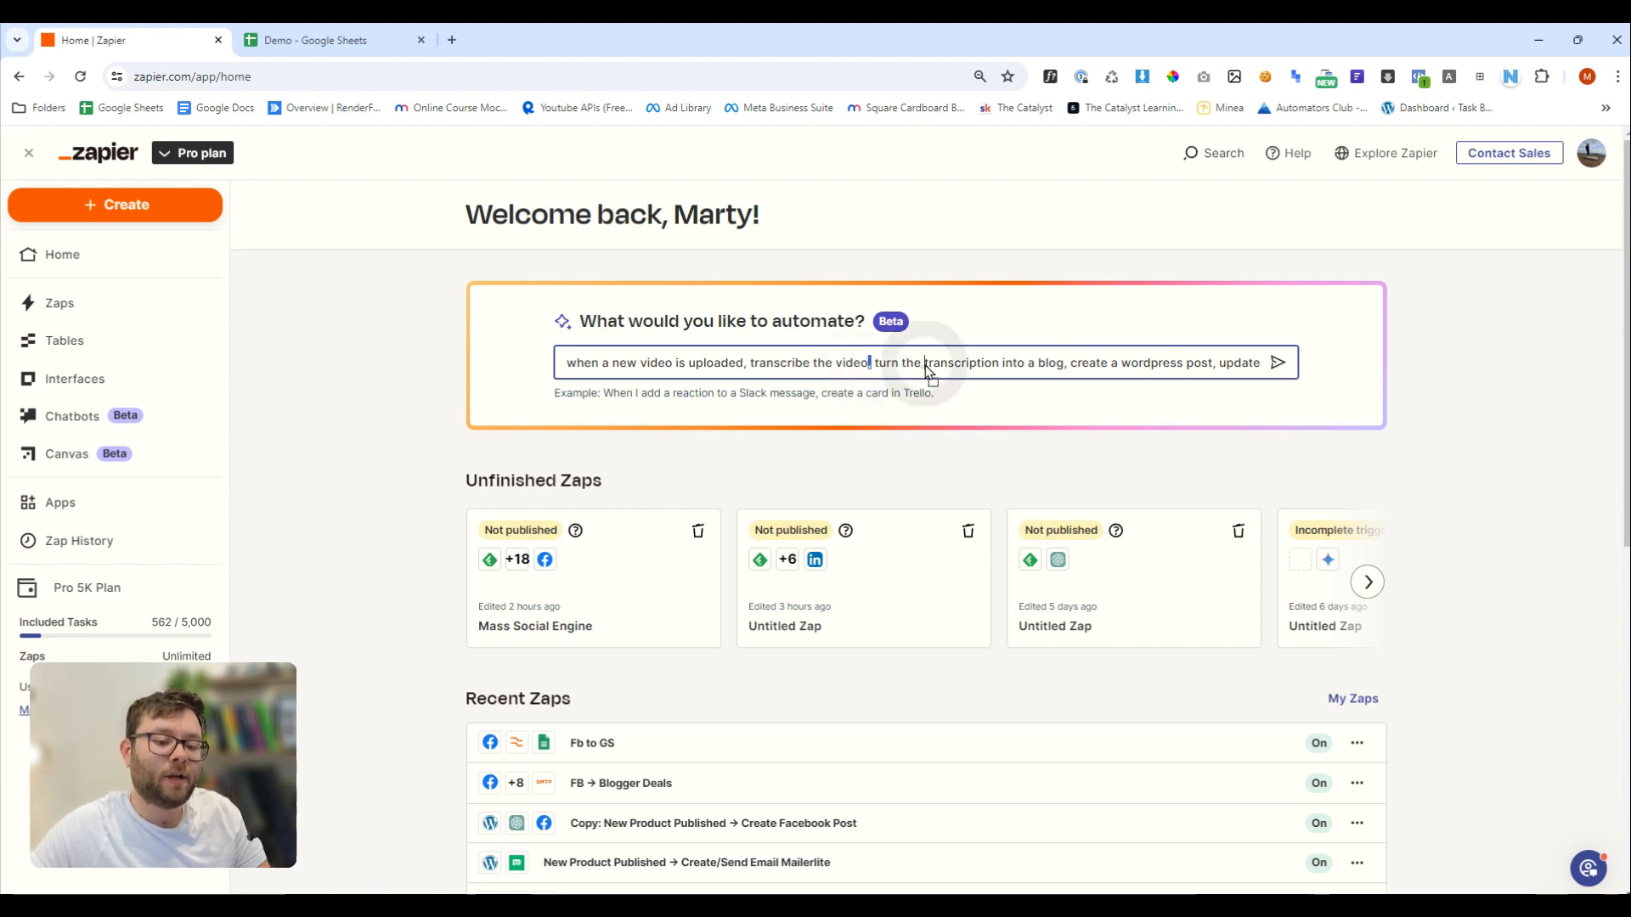
left_click(946, 363)
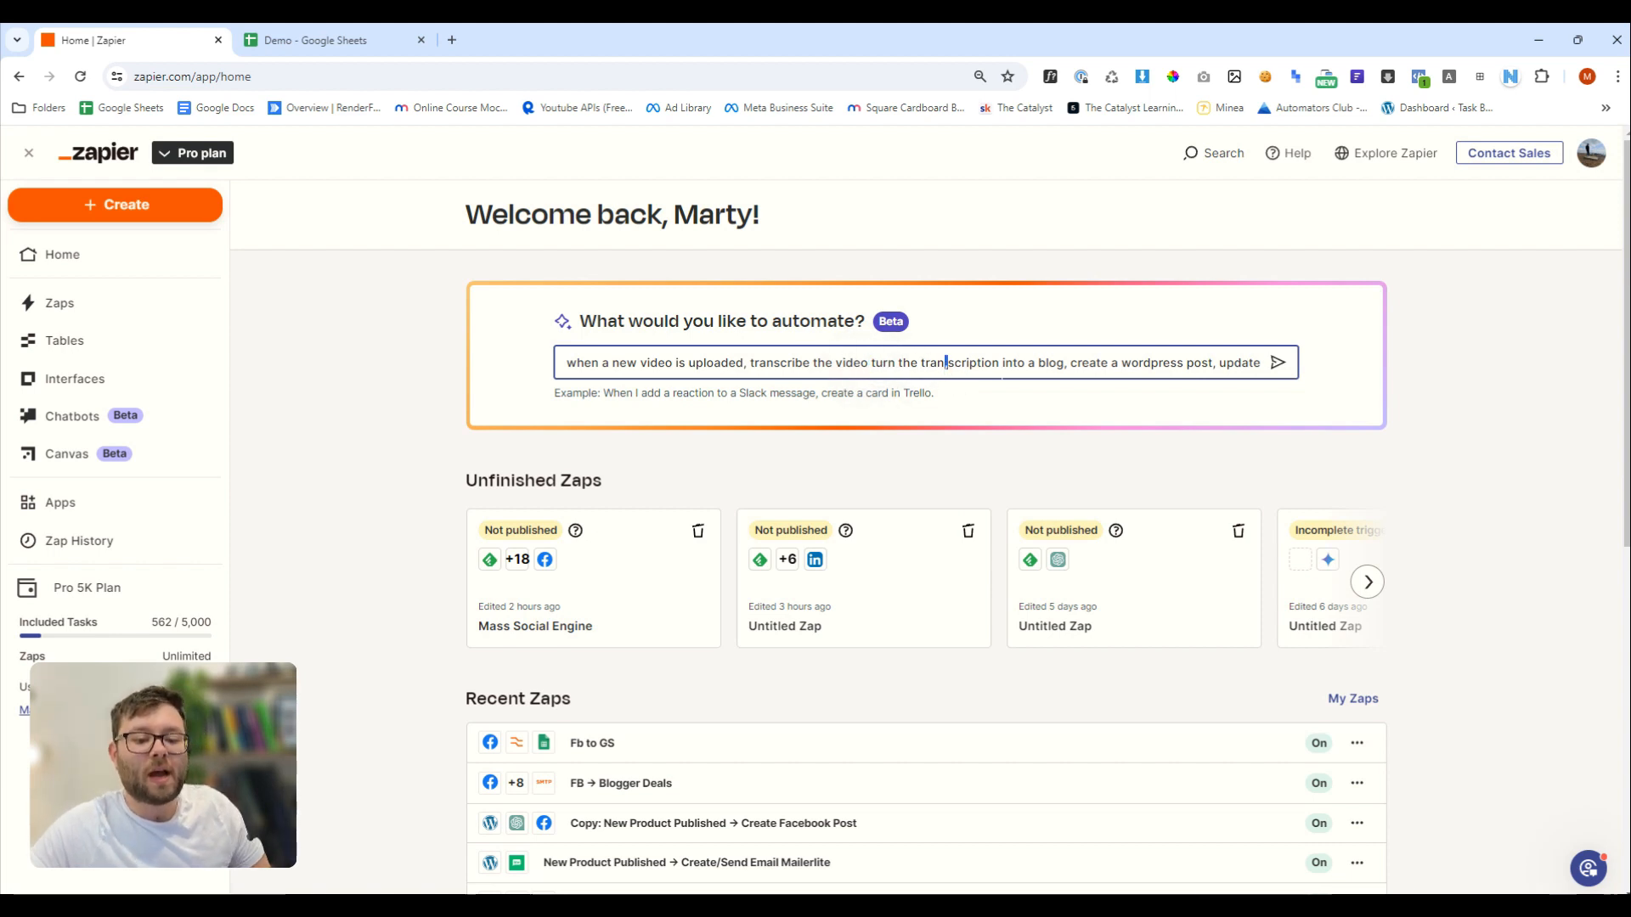
key("ctrl+z")
left_click_drag(1242, 363, 1352, 365)
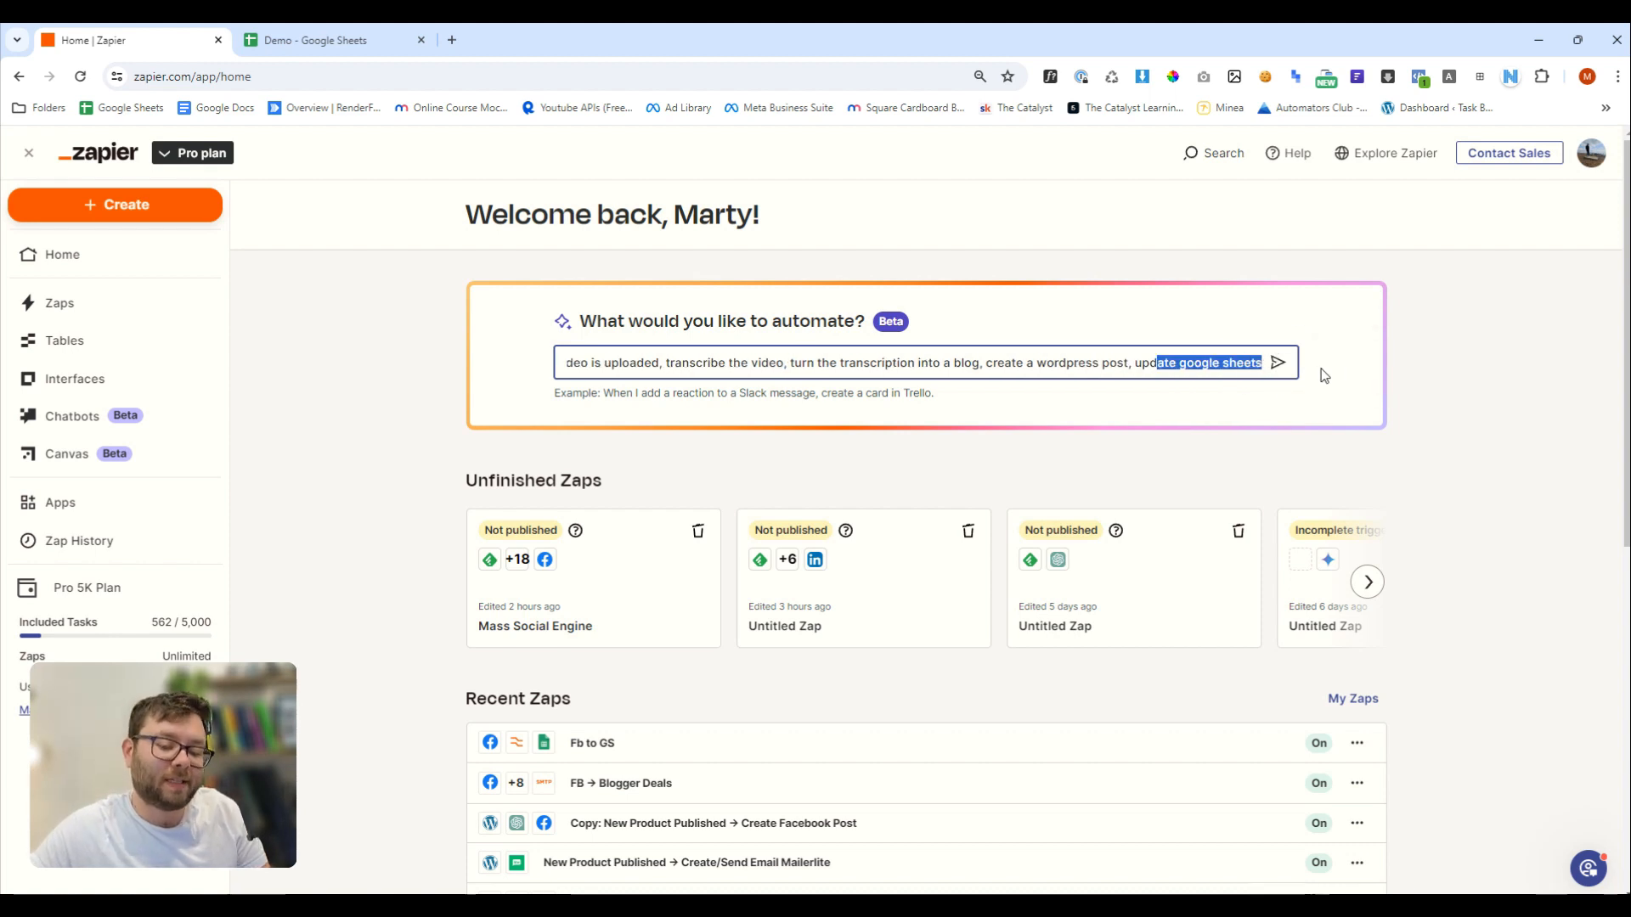
Generate a Zap from the automation description and compare its suggested steps with the wording
left_click(1278, 364)
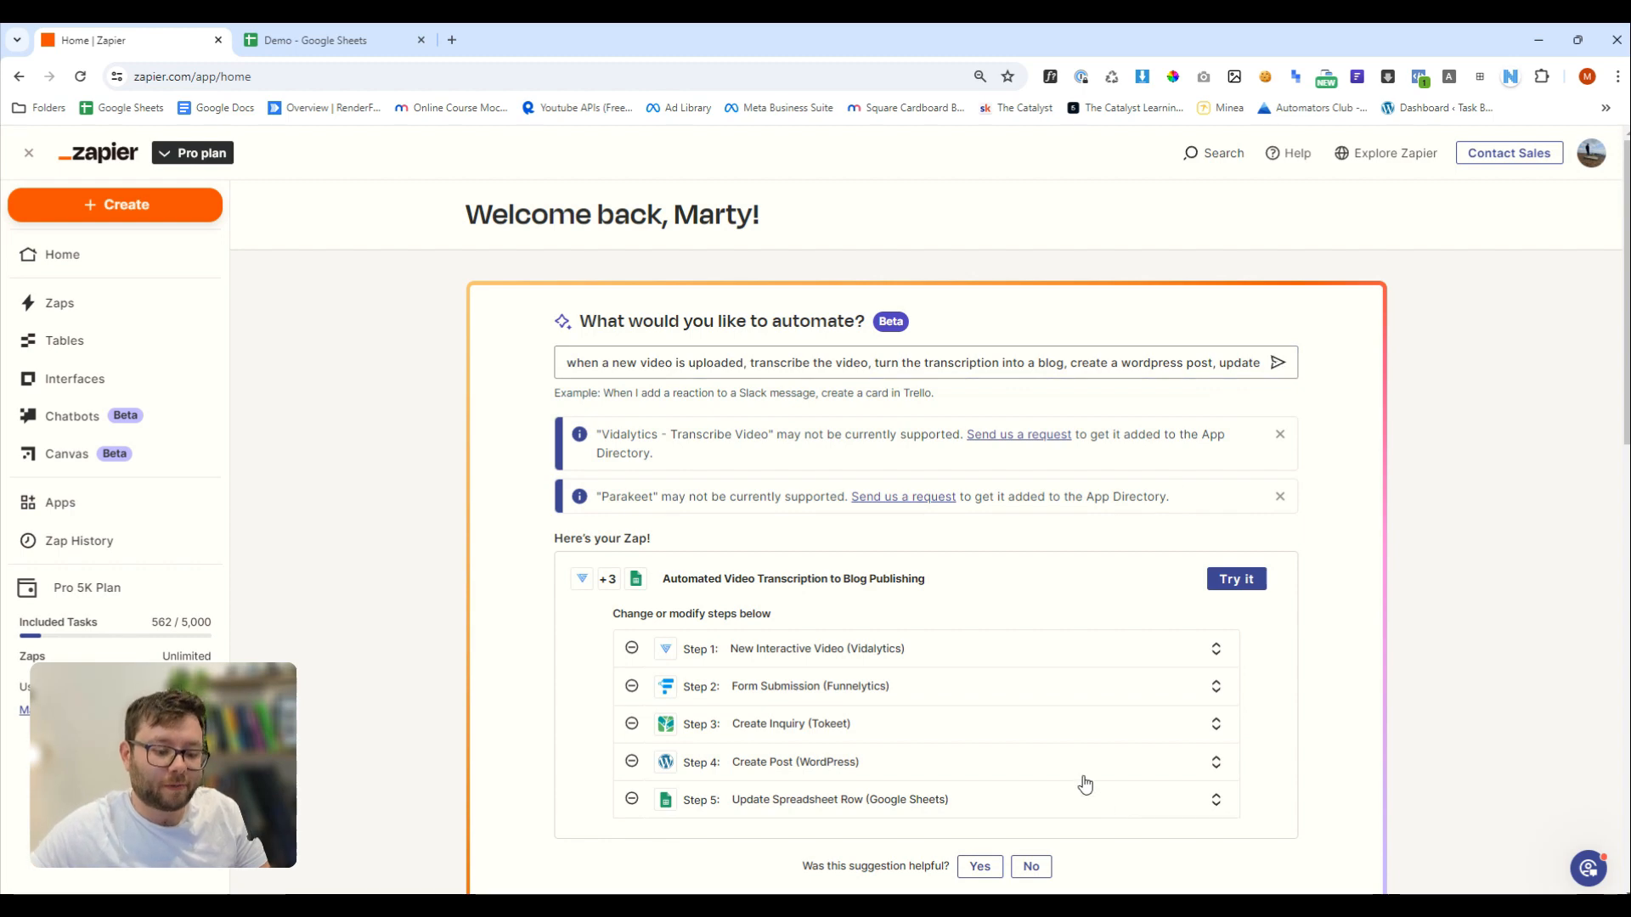
scroll(935, 595, "down", 2)
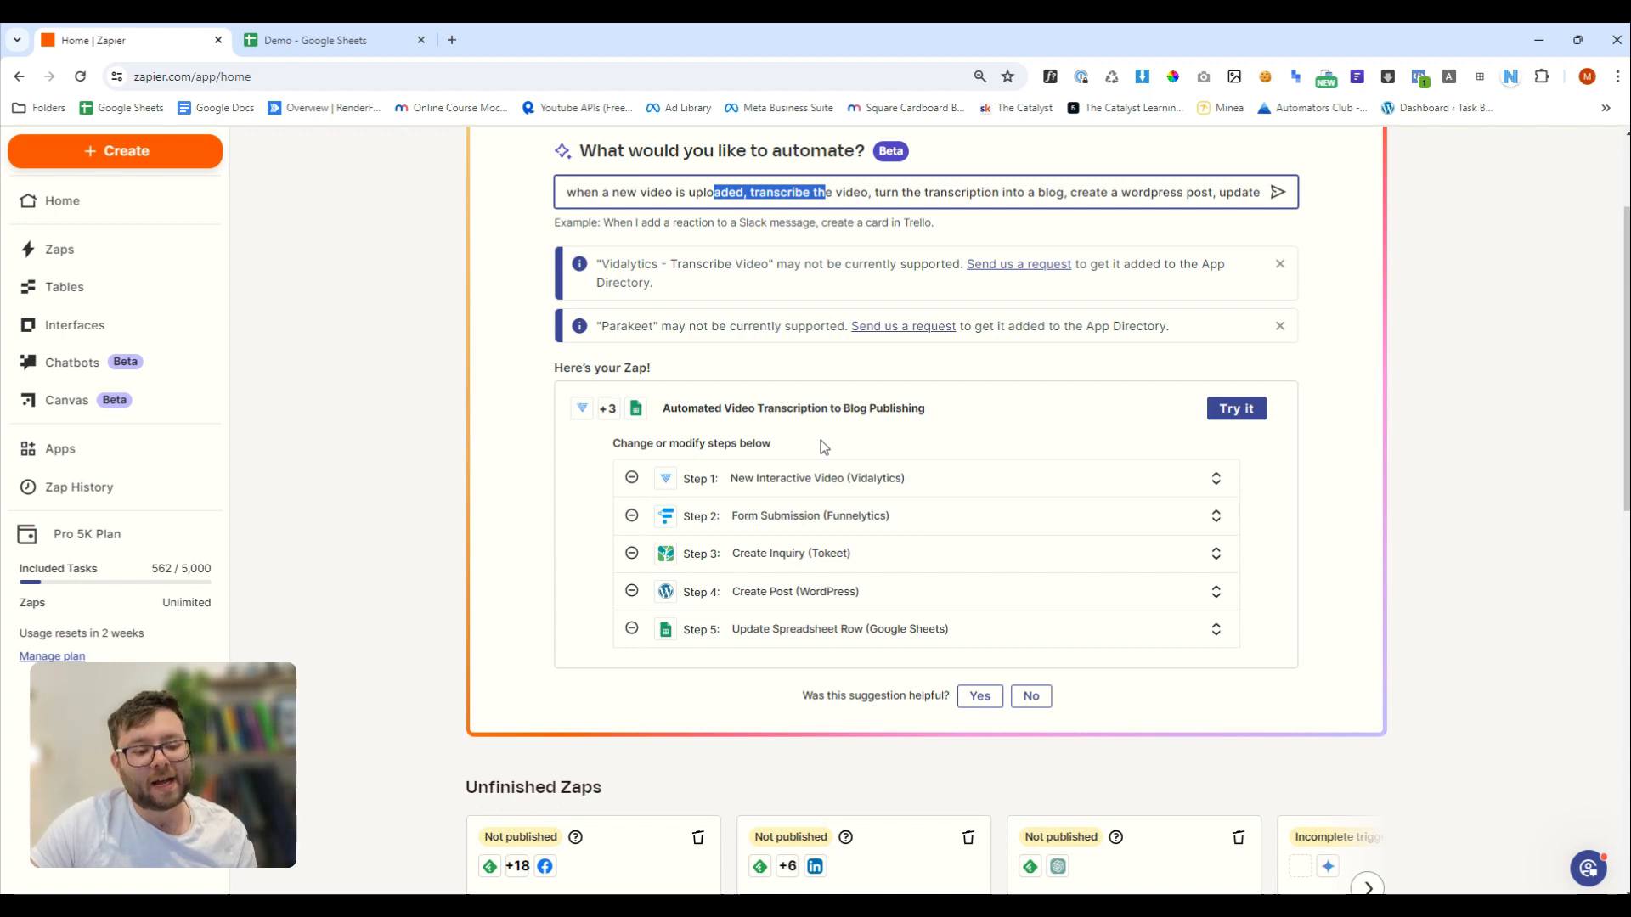
left_click(629, 195)
left_click_drag(695, 193, 546, 199)
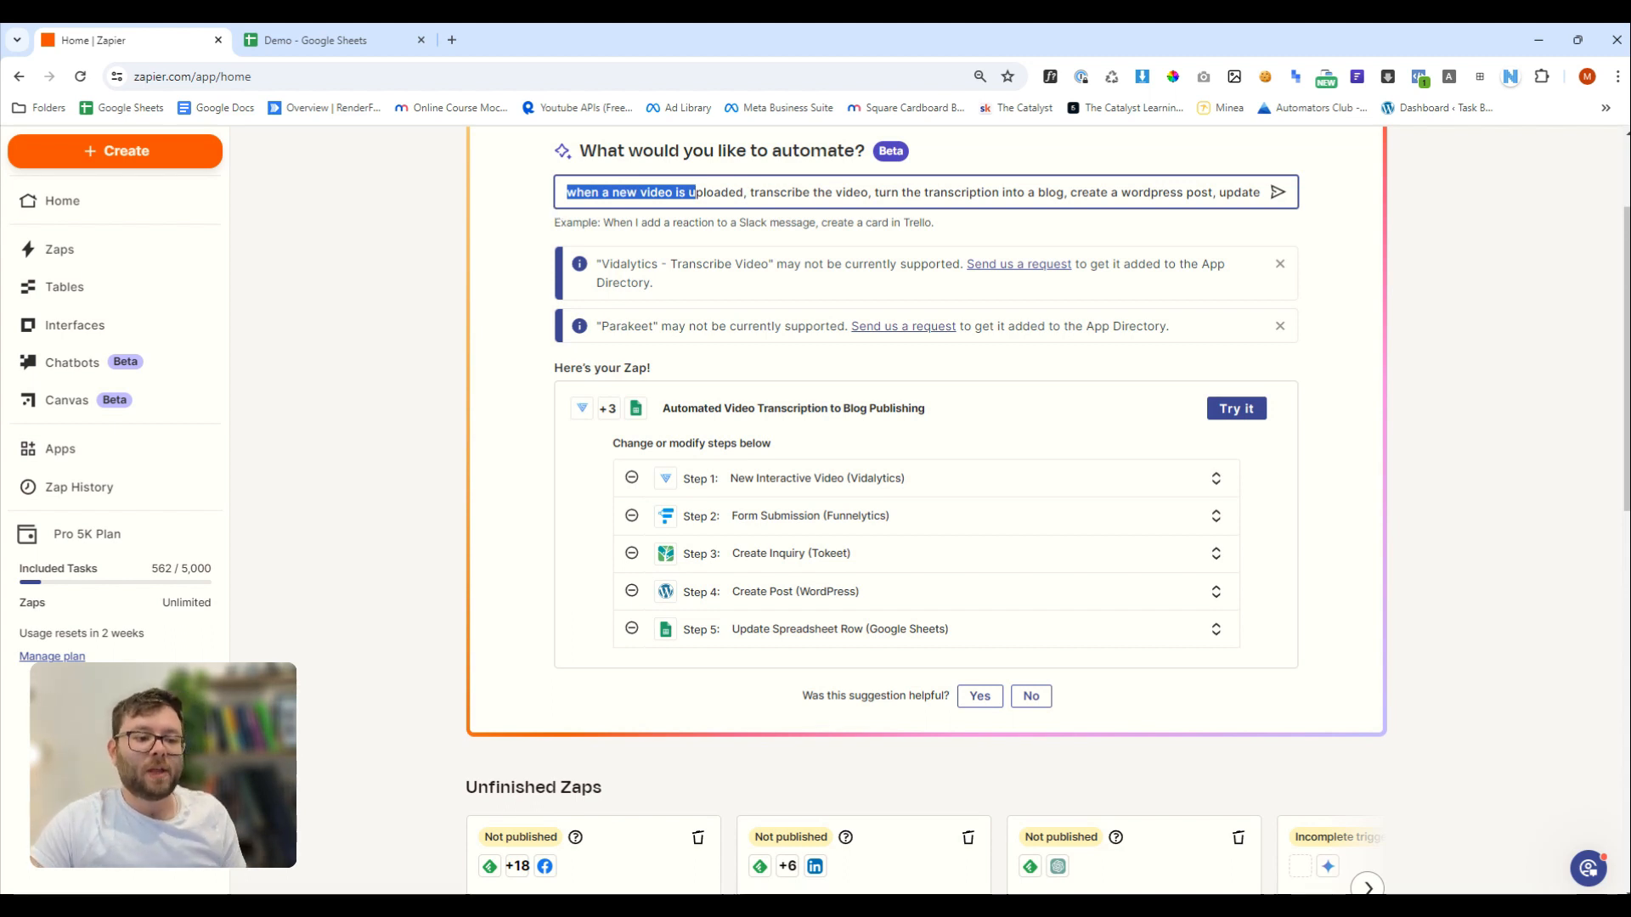
Revise the automation description to read "uploaded to youtube" and "transcribe the video audio to text"
left_click(746, 193)
key("BackSpace")
type("t")
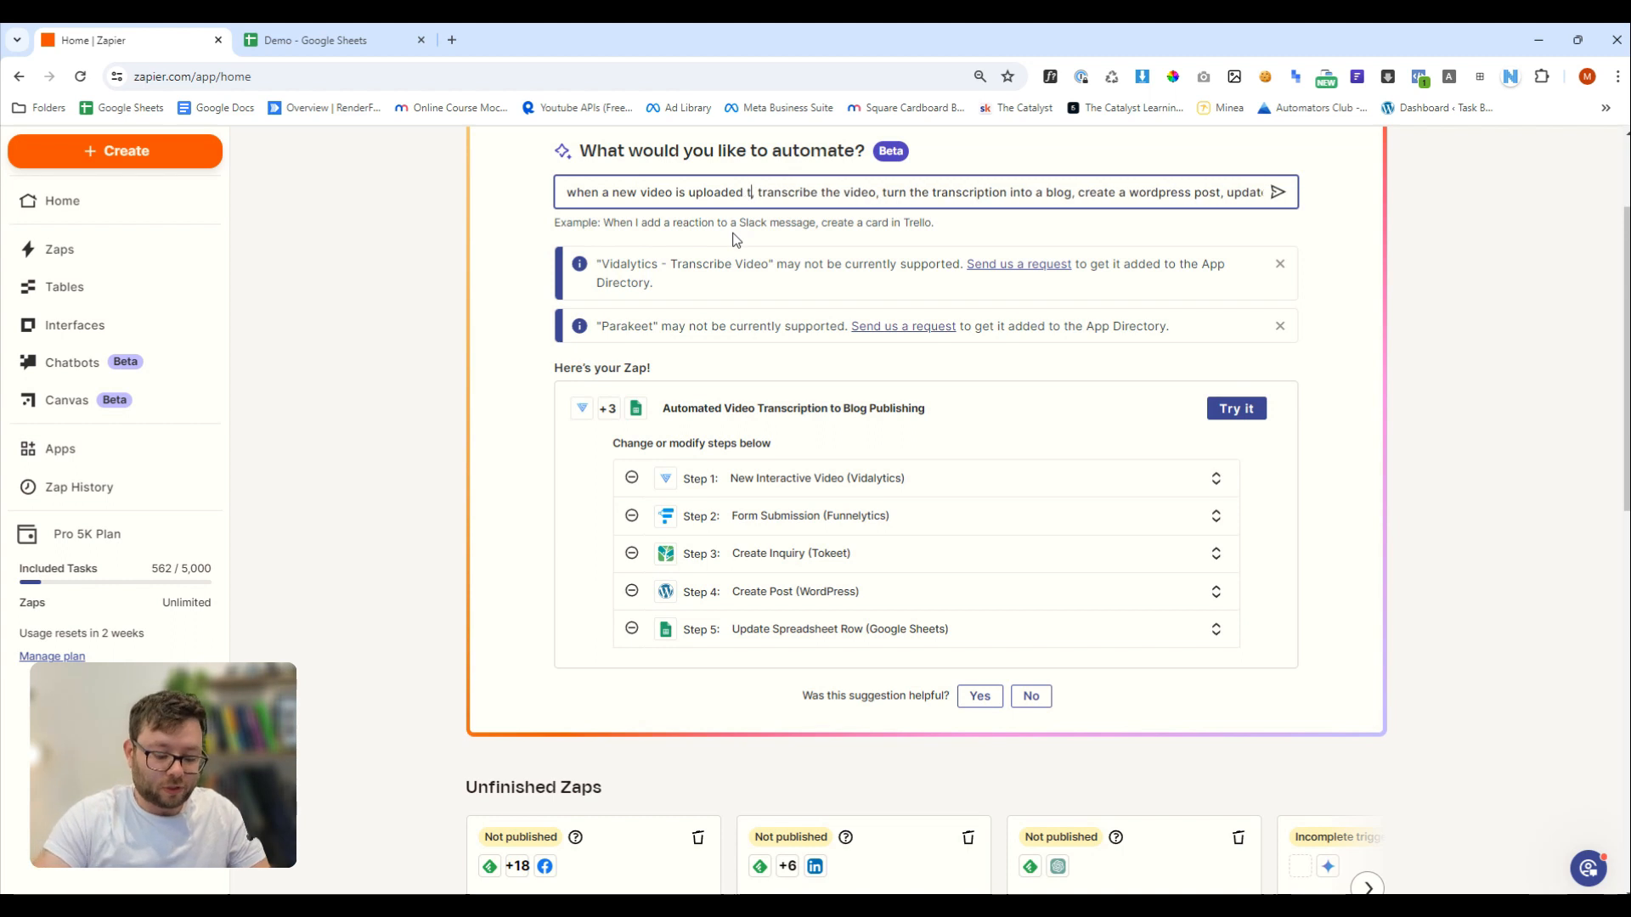
type("o youtube,")
left_click(932, 193)
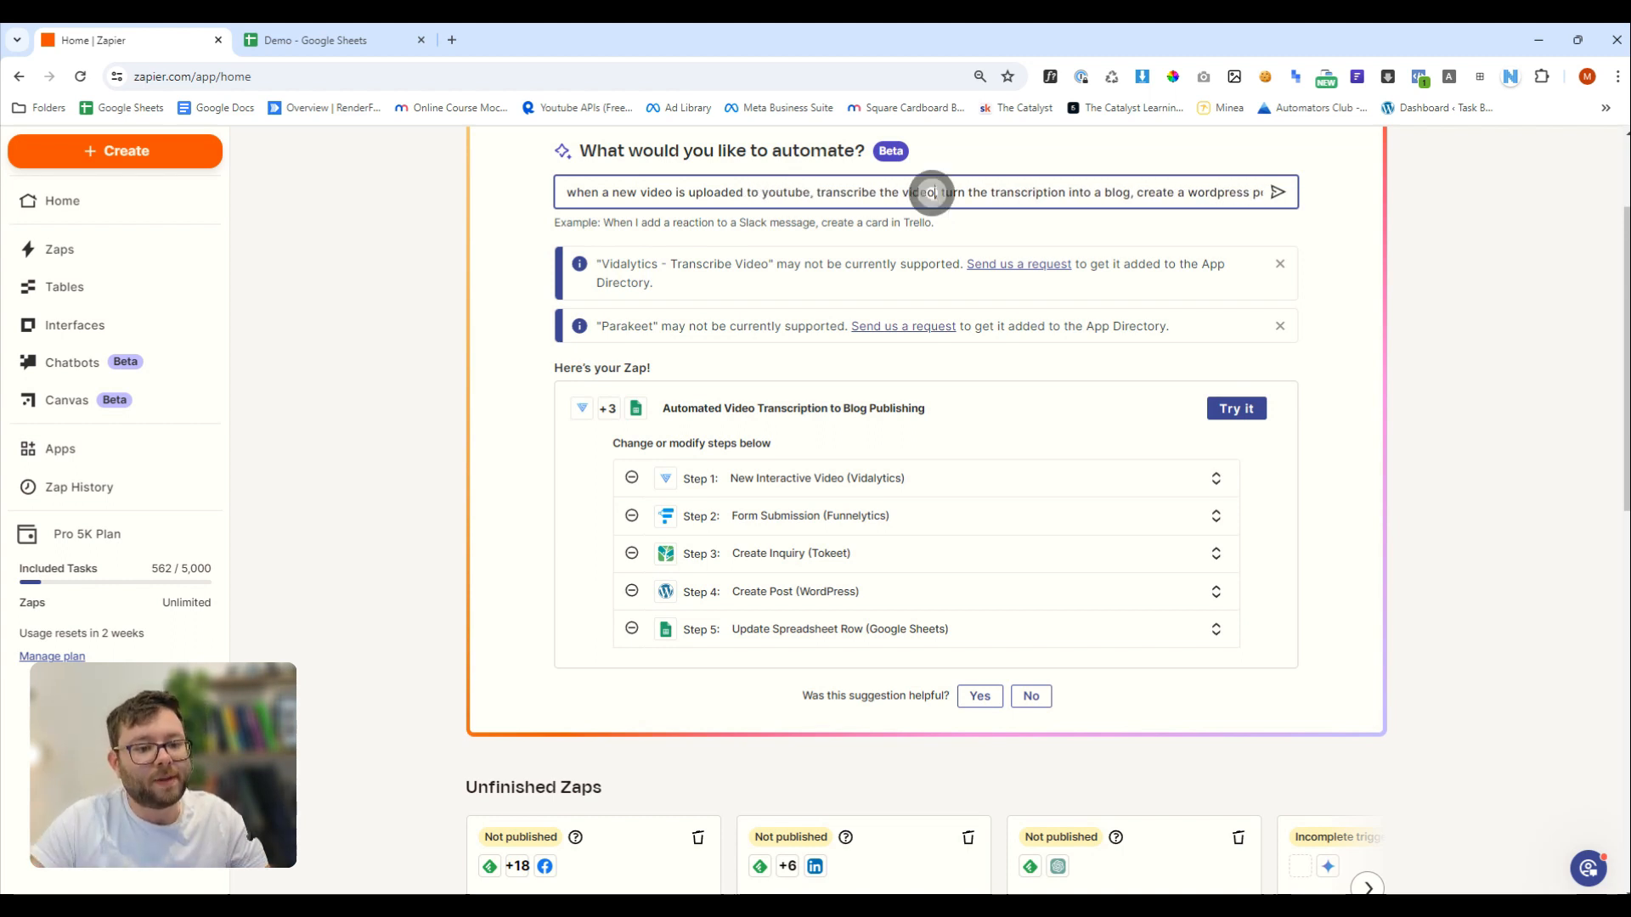
type("audi")
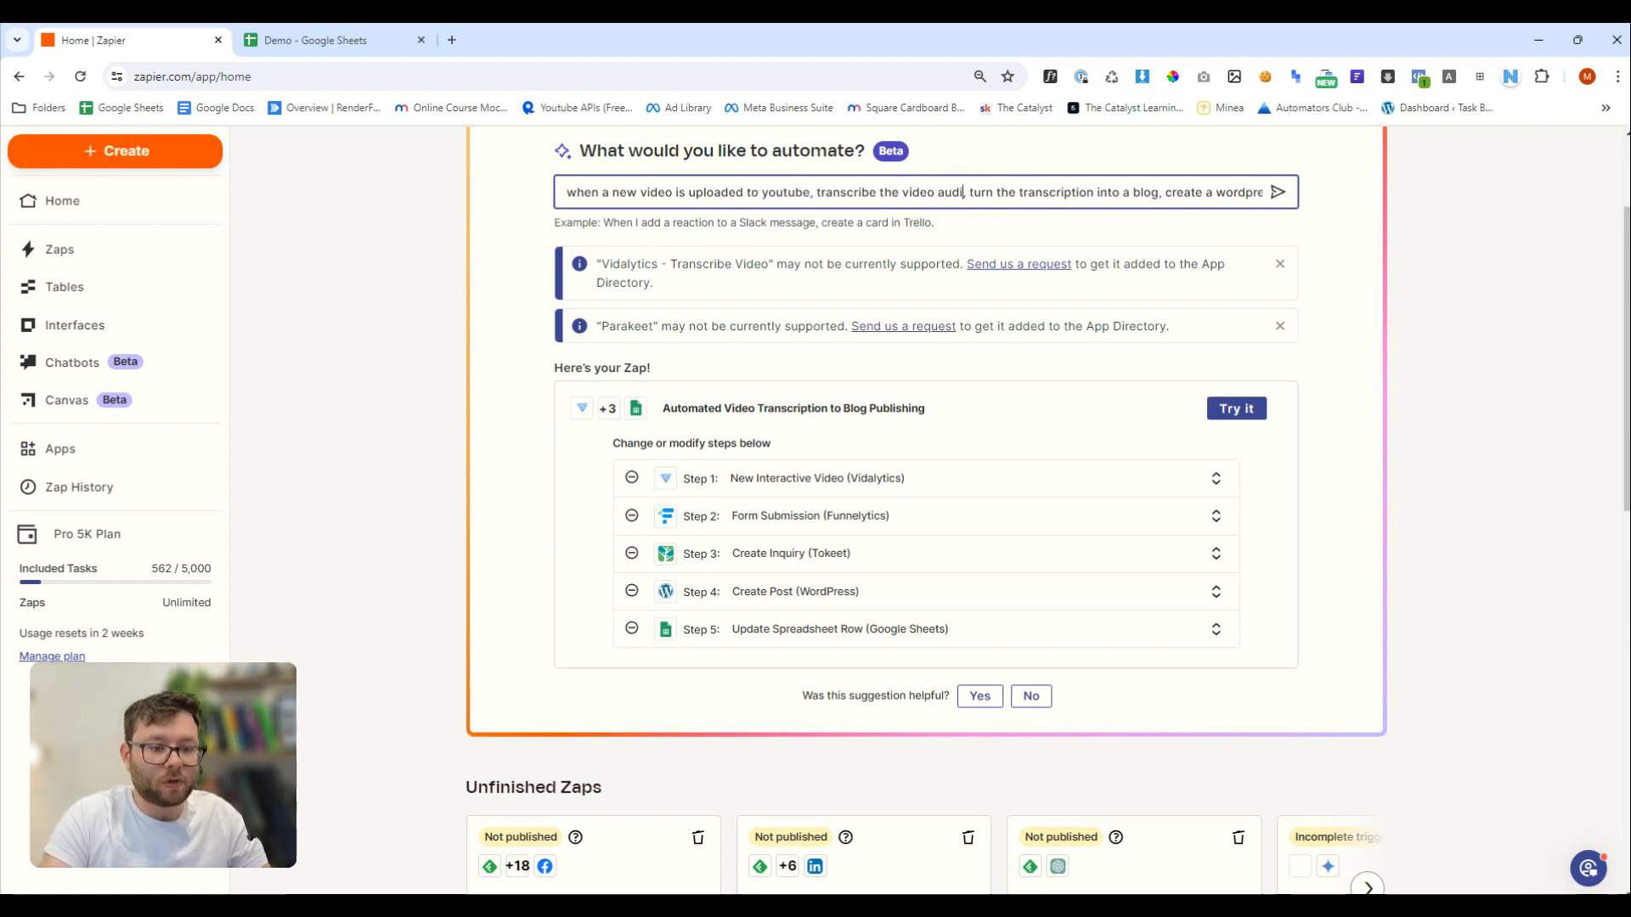
type("o to text")
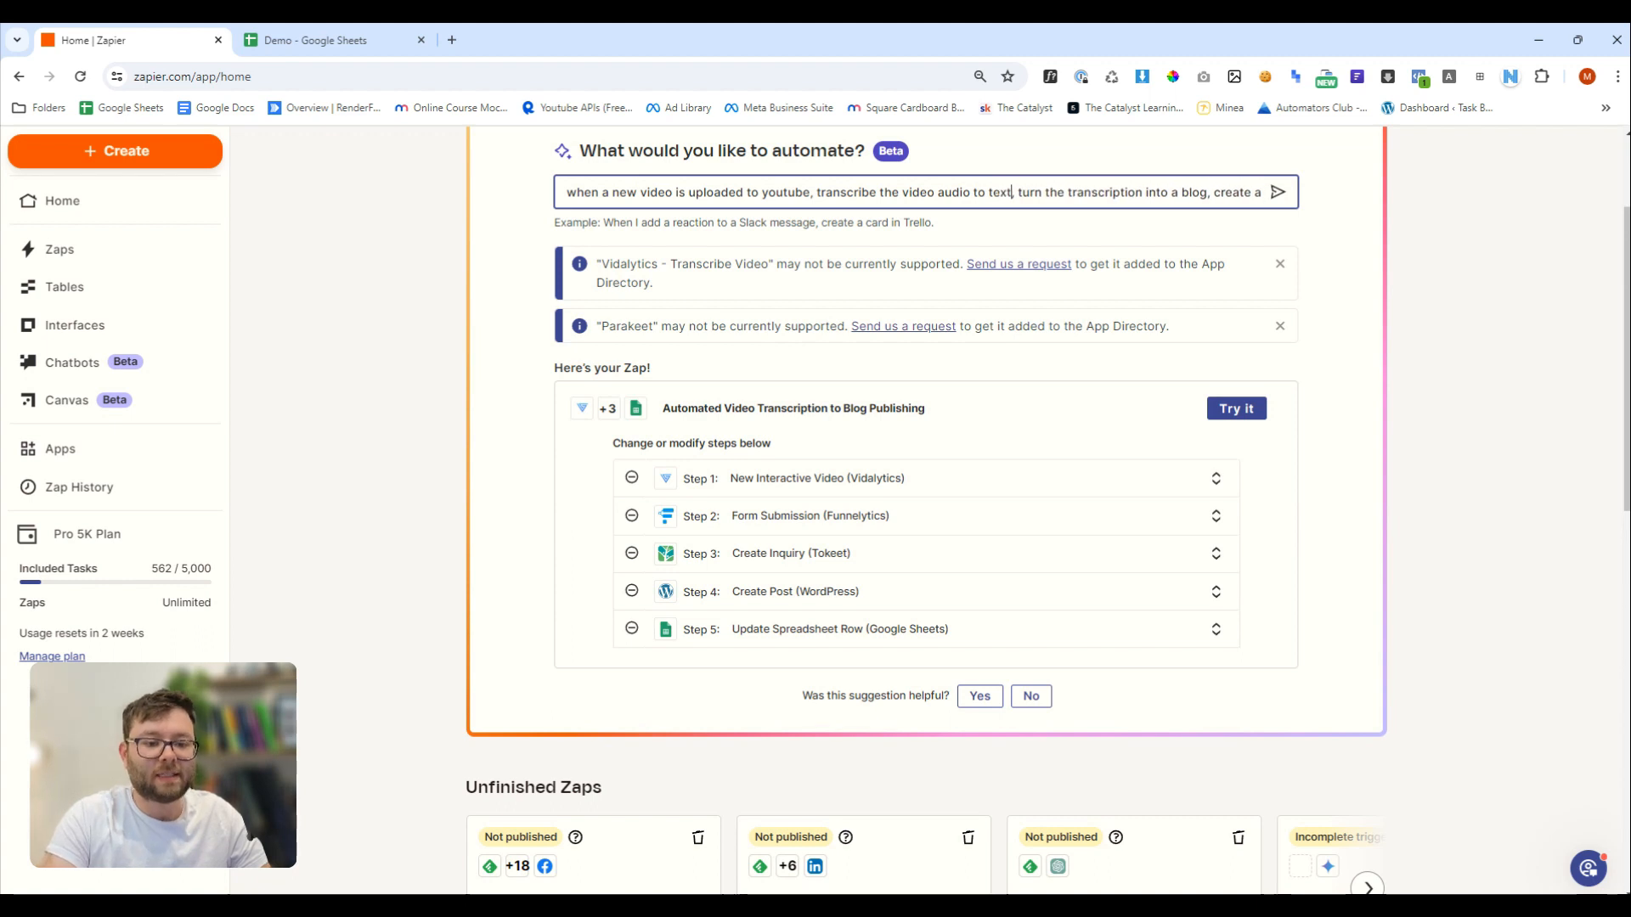
type(",")
double_click(1105, 192)
left_click_drag(1104, 192, 1173, 192)
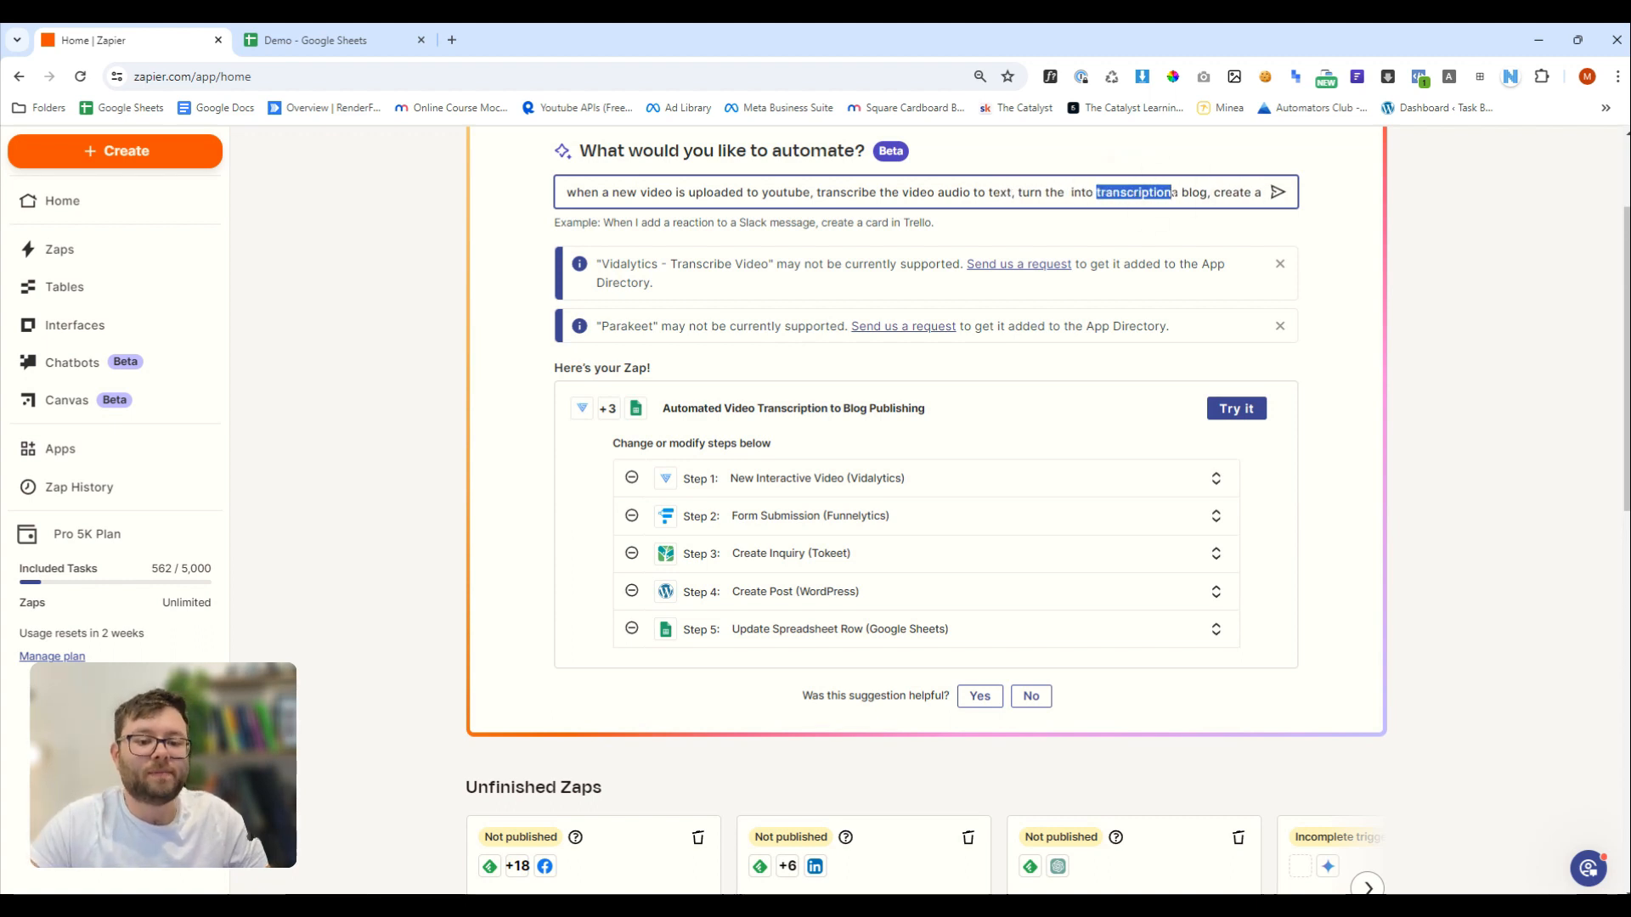
key("ctrl+z")
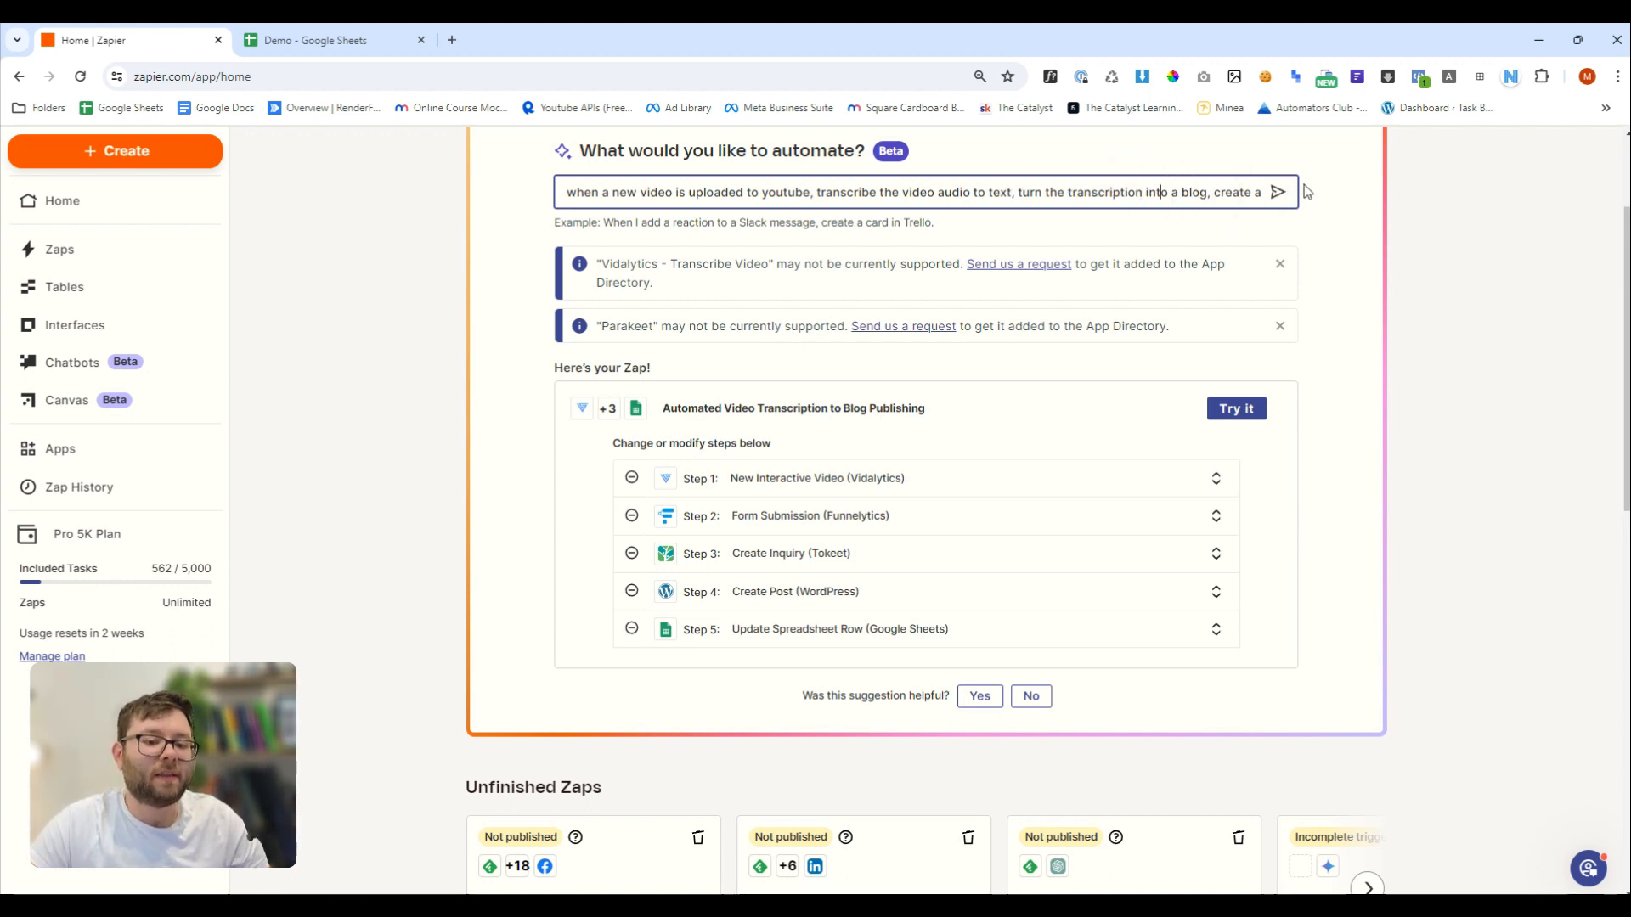
Generate a new Zap suggestion from the revised description and examine the proposed apps and actions
left_click(1277, 194)
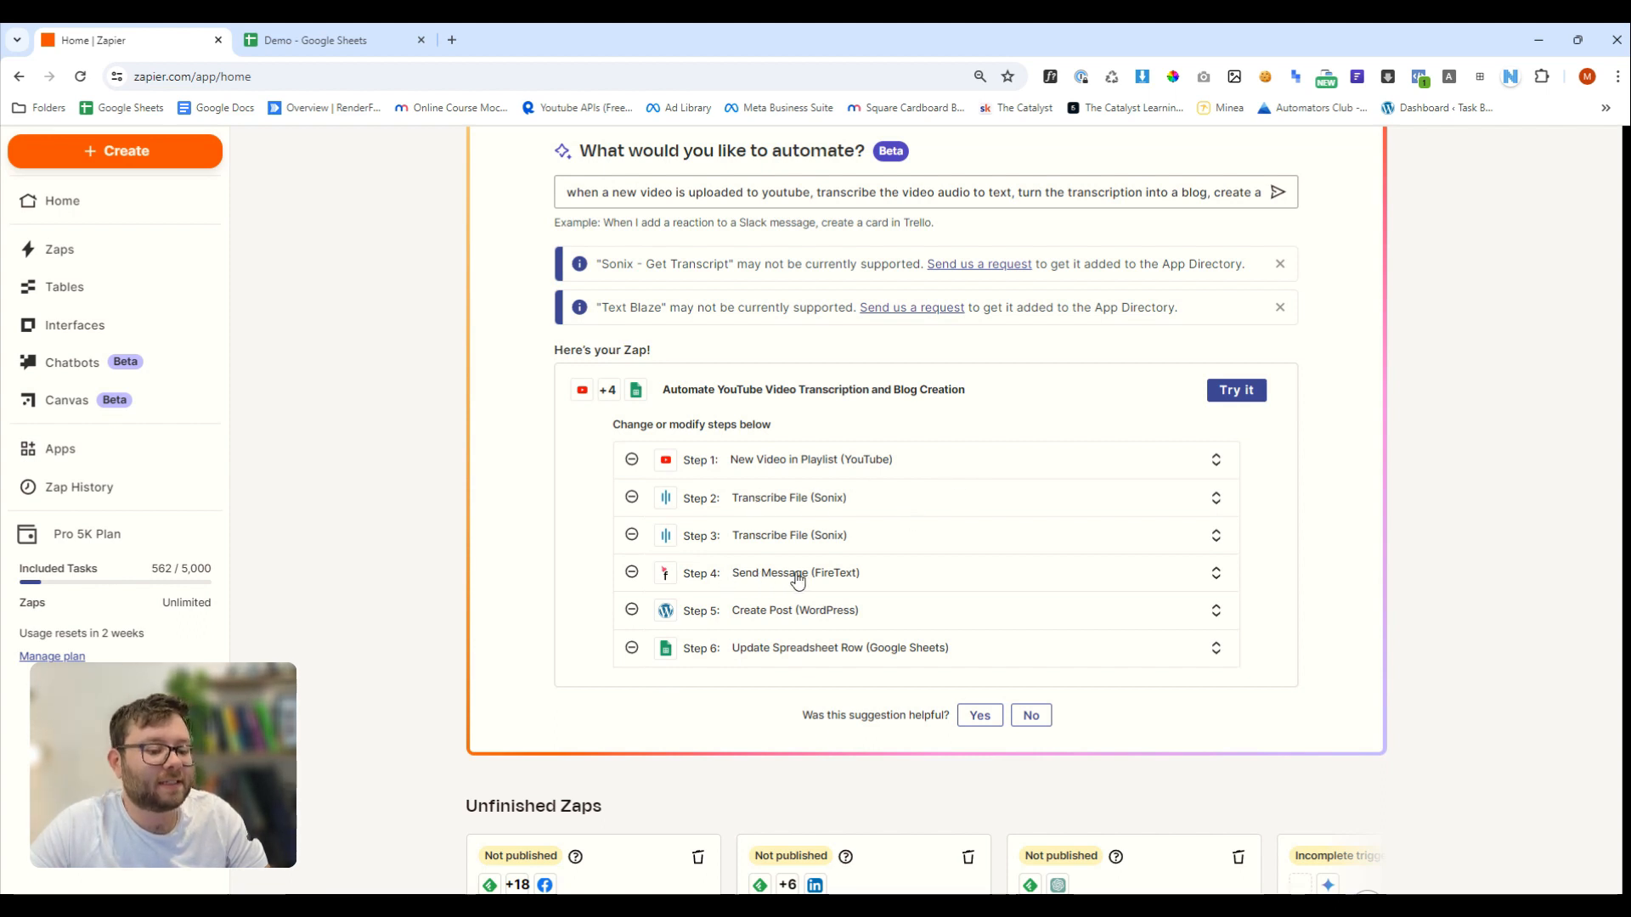
scroll(841, 577, "down", 1)
left_click(1088, 528)
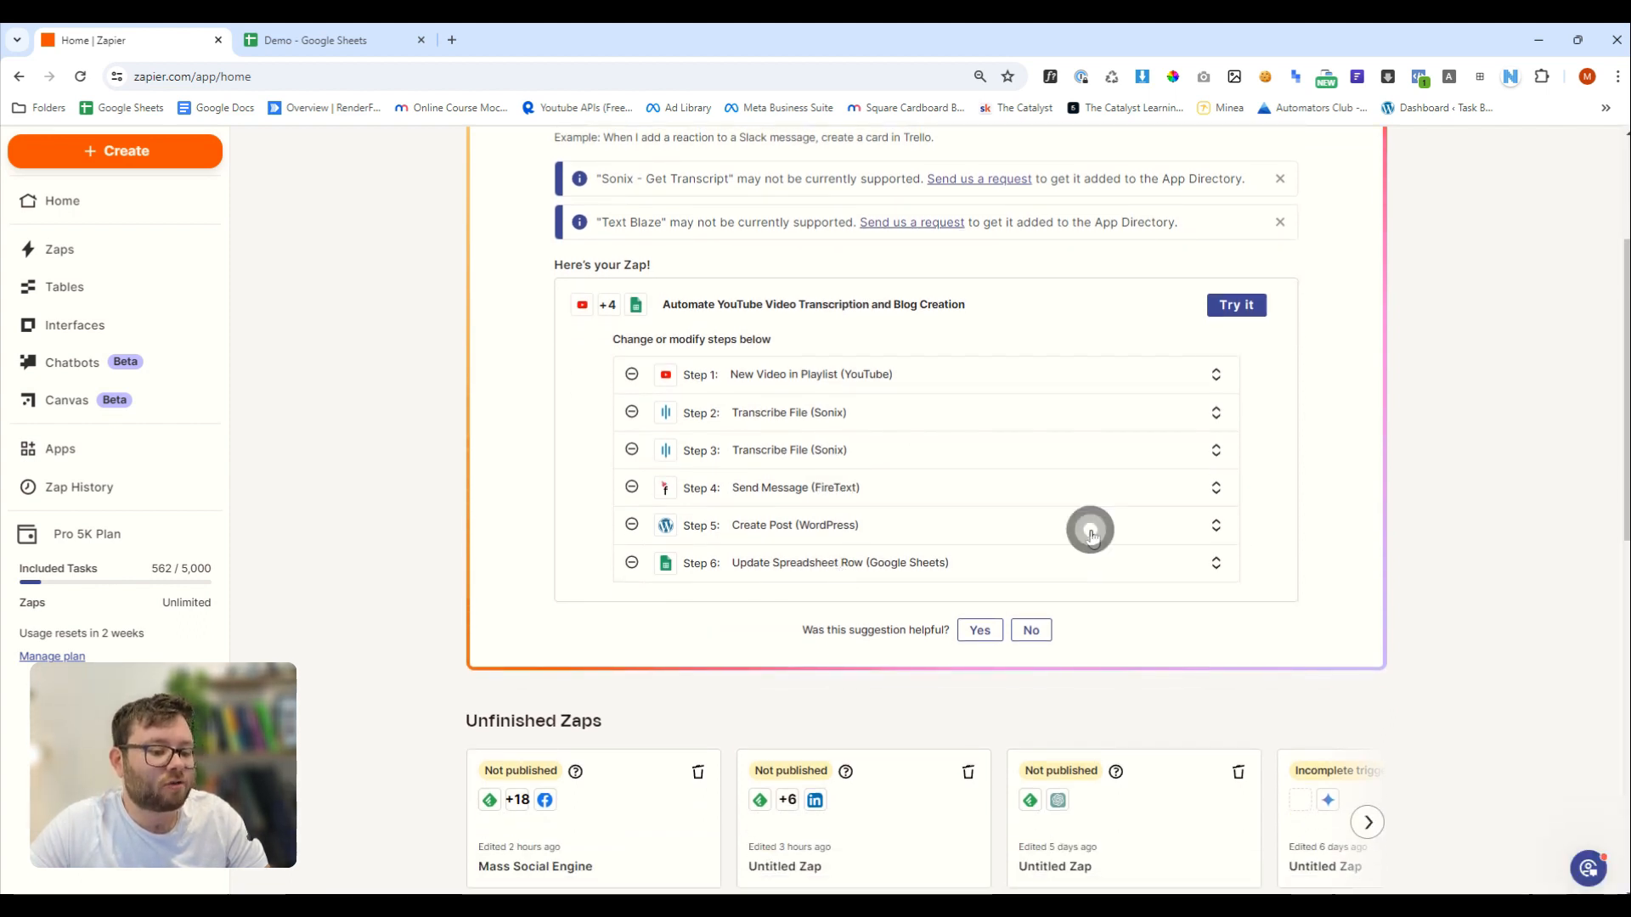
left_click(1318, 649)
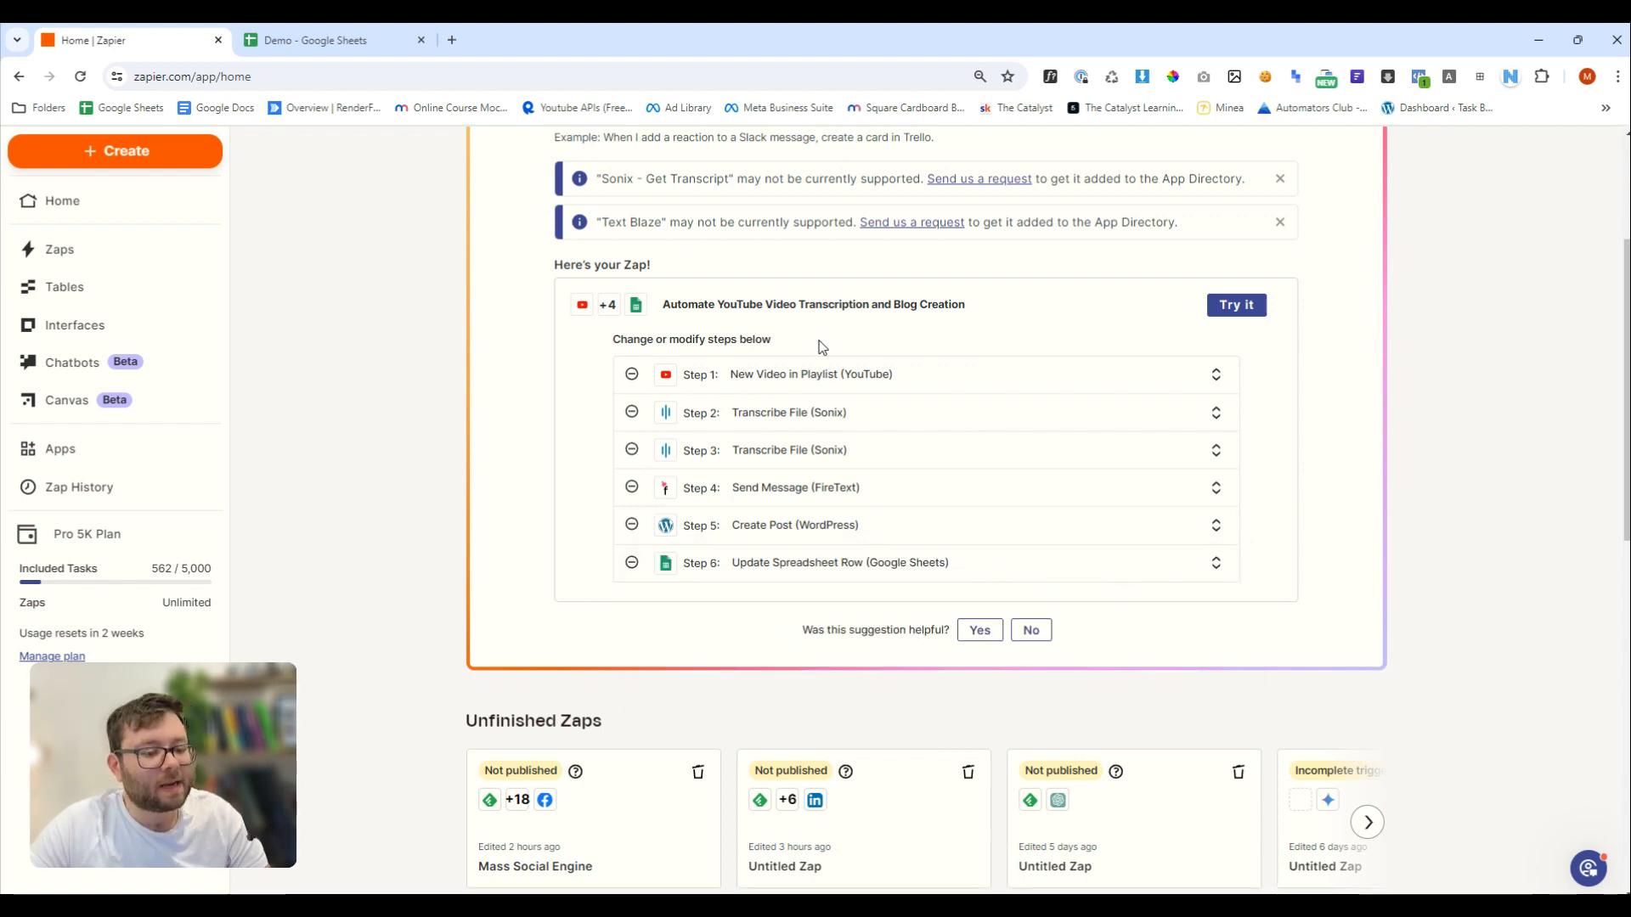
scroll(822, 358, "up", 2)
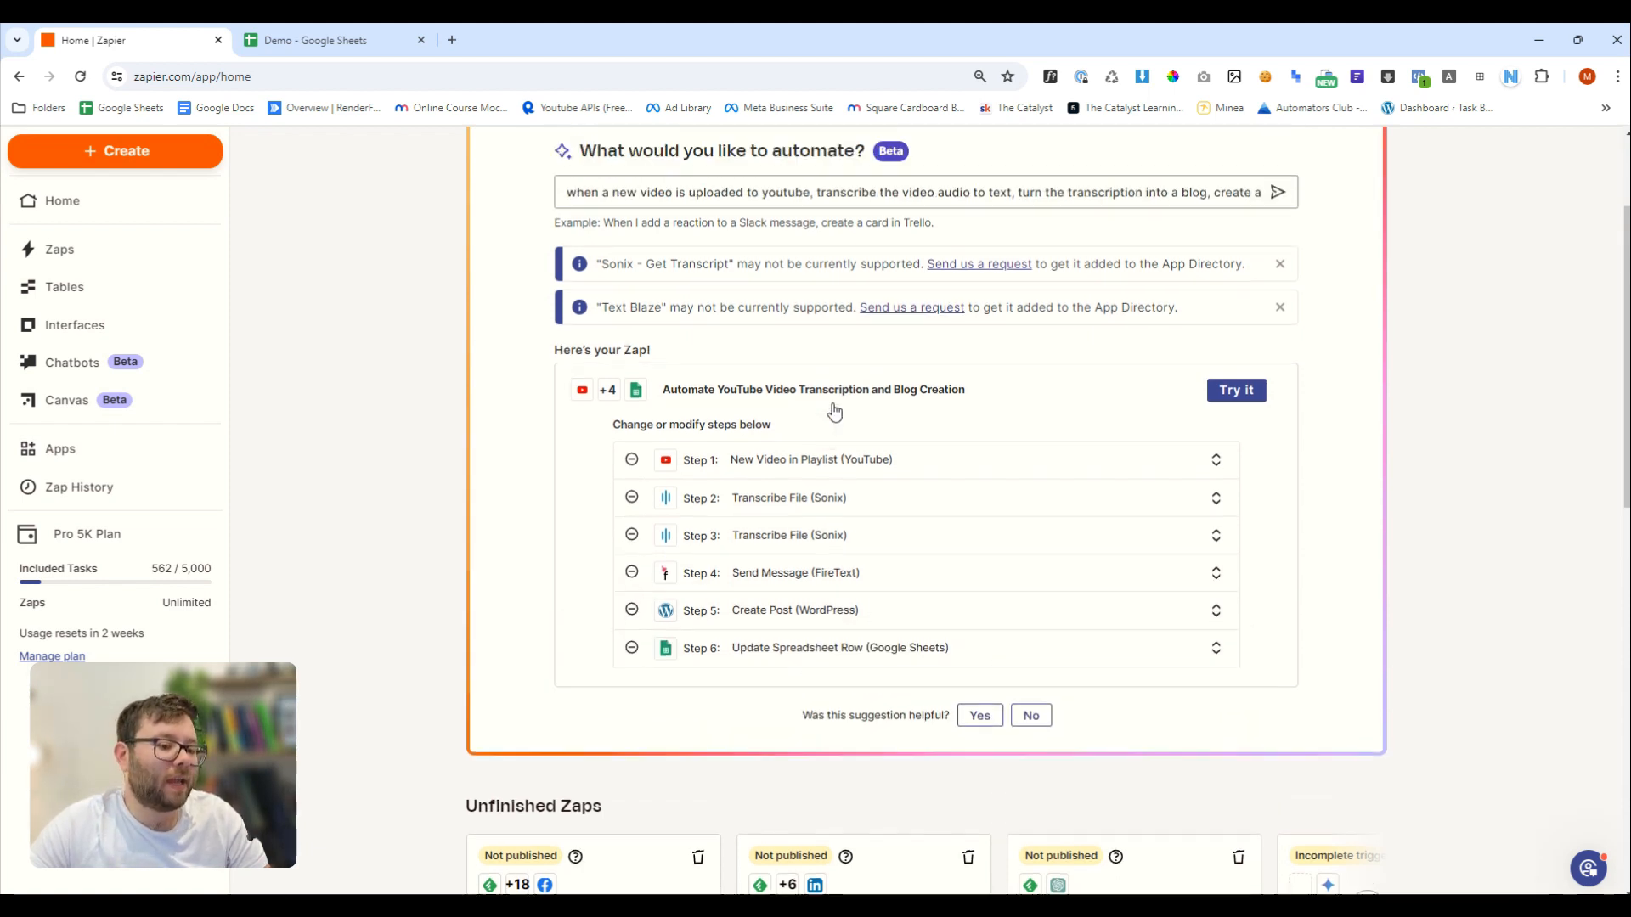
scroll(828, 348, "up", 1)
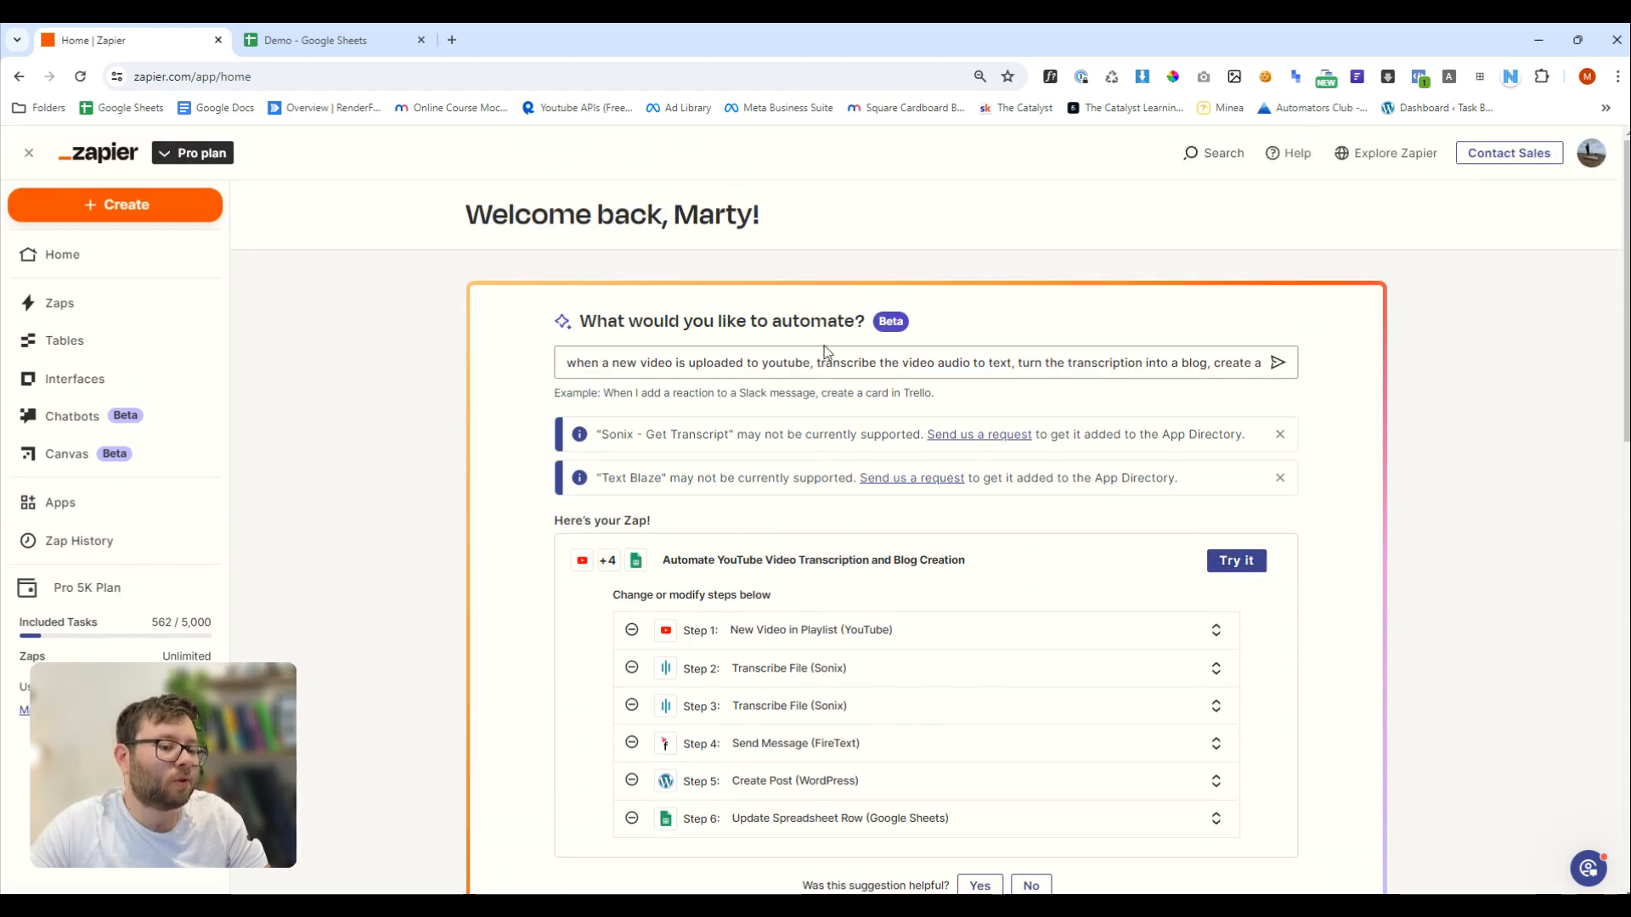
scroll(849, 442, "down", 3)
scroll(892, 501, "up", 1)
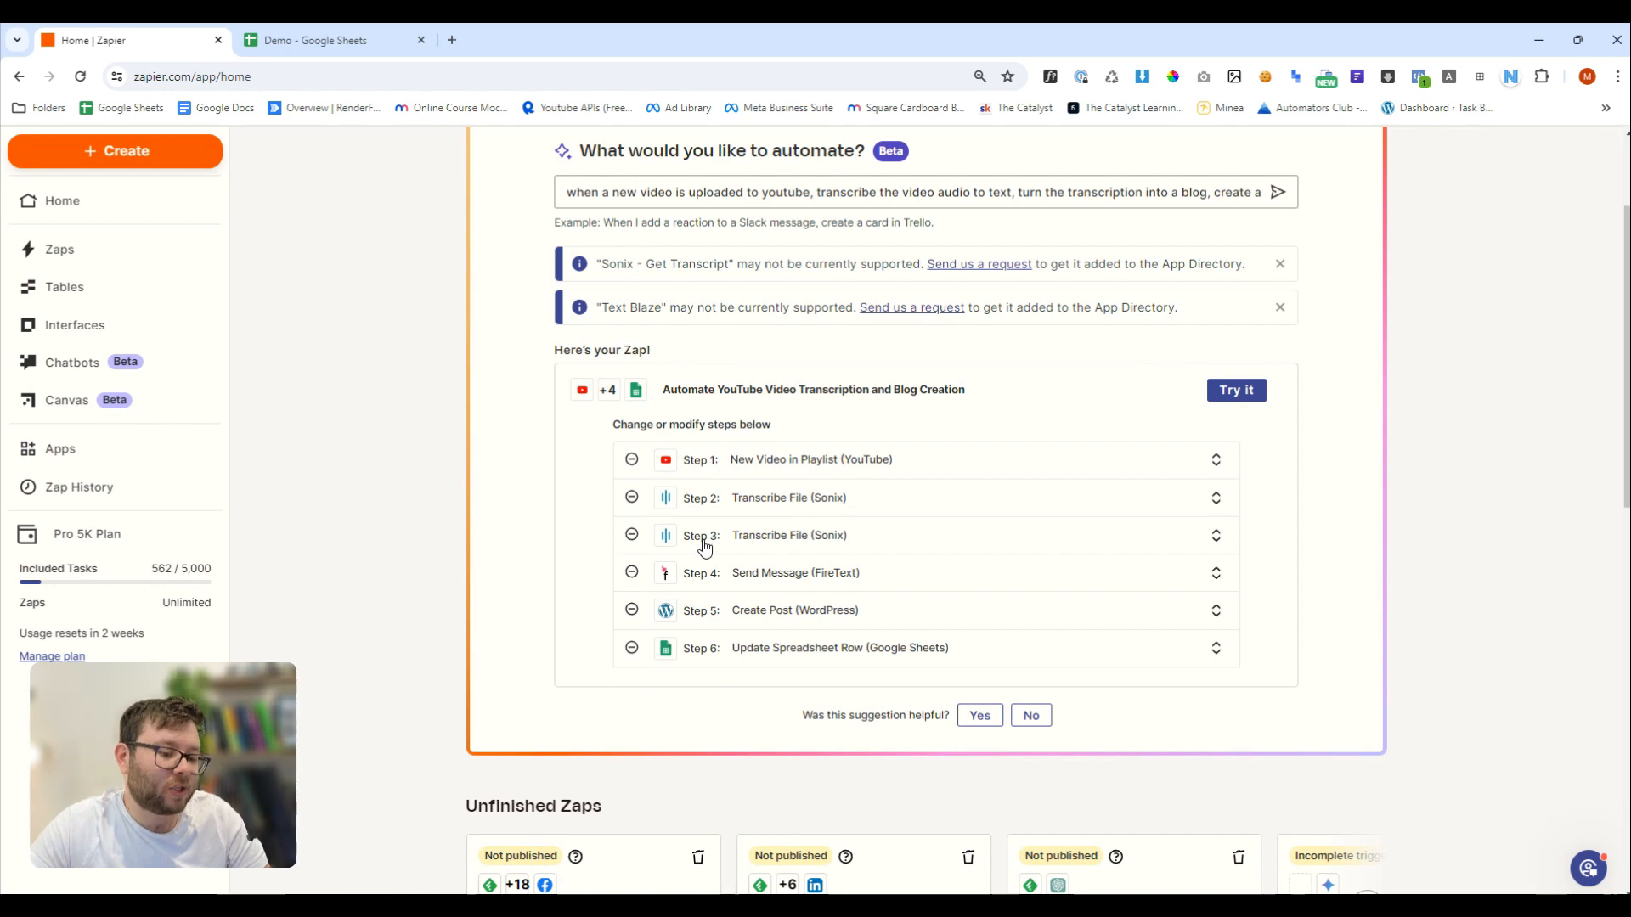
Try the suggested Zap "Automate YouTube Video Transcription and Blog Creation" in the editor and review its steps up to the trigger
left_click(1236, 392)
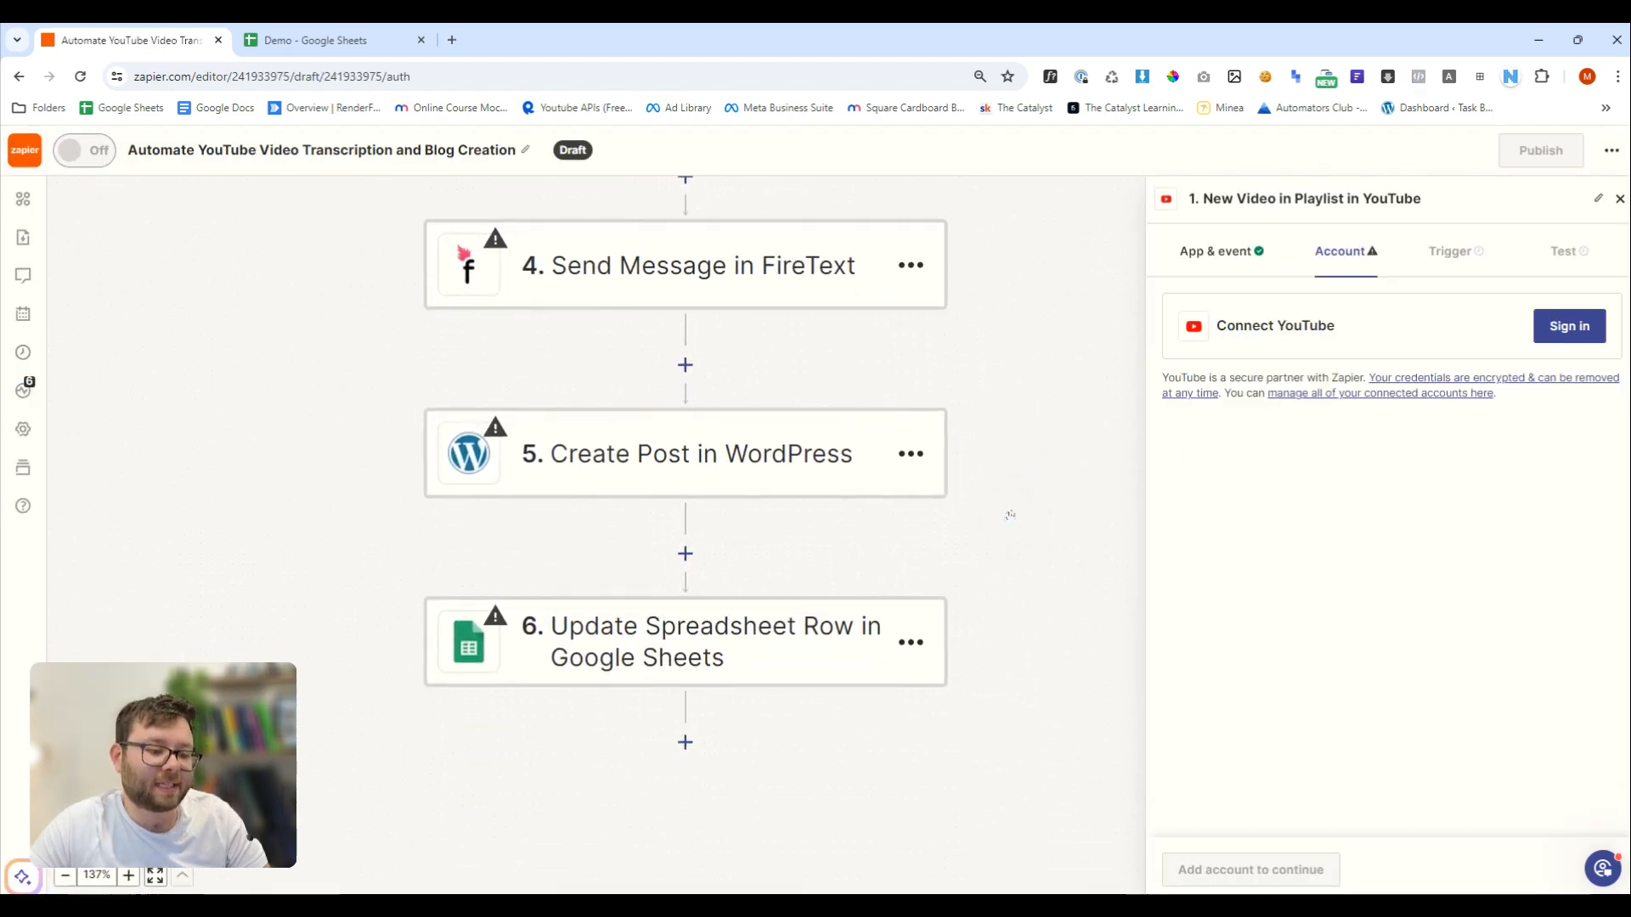
scroll(1009, 465, "up", 5)
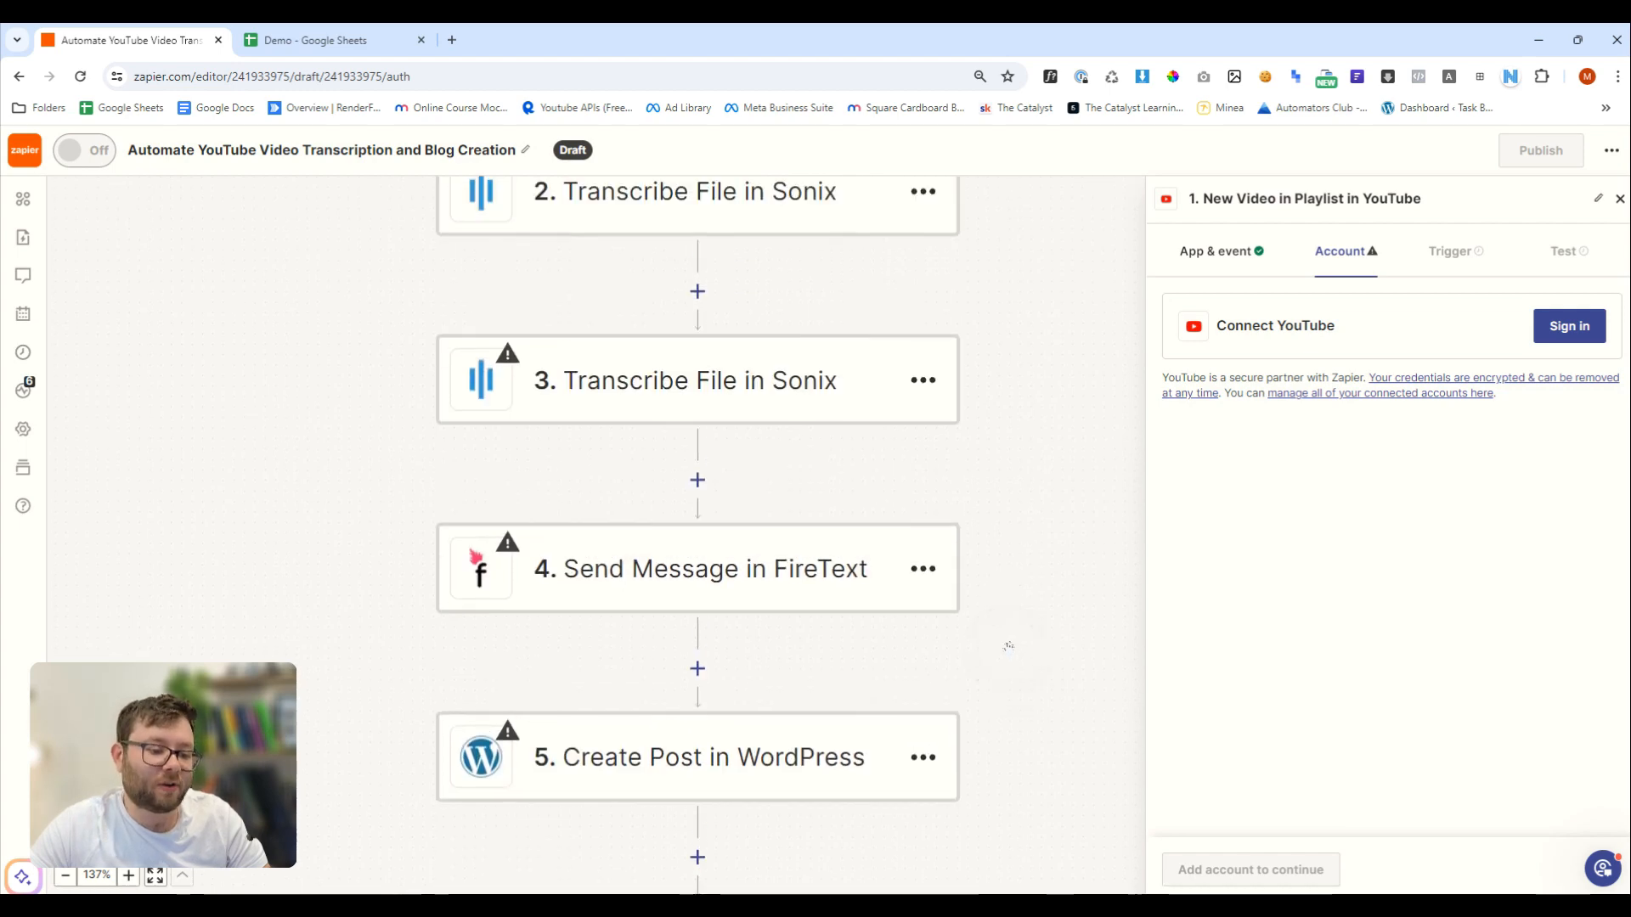
scroll(1010, 518, "up", 5)
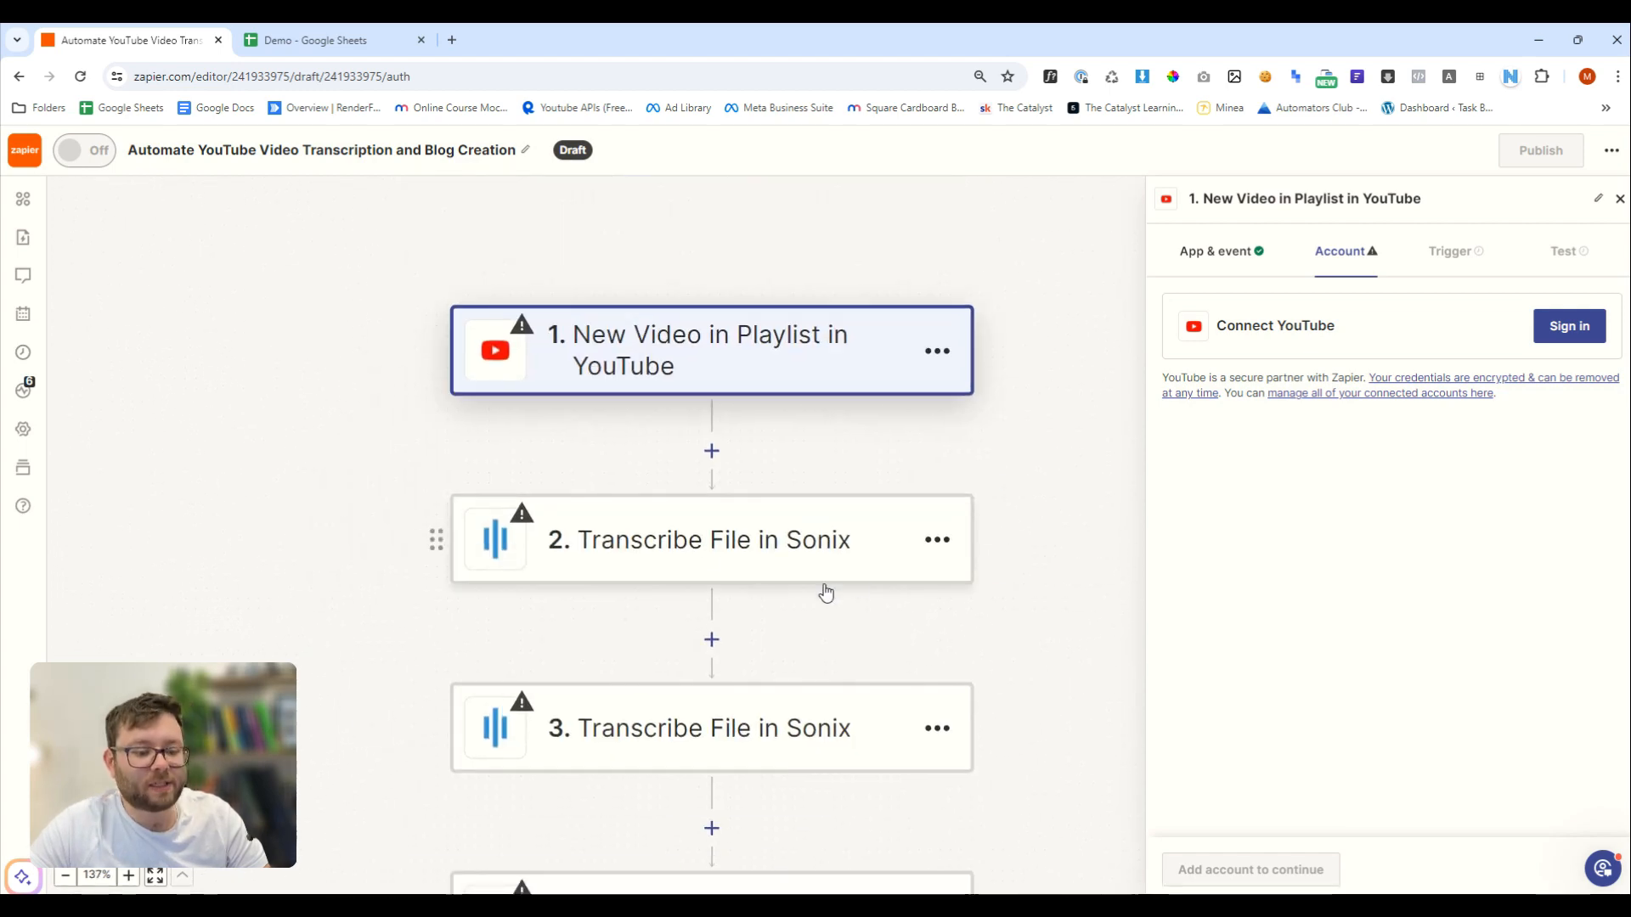
Replace the Sonix app in the second step with OpenAI (GPT-4, DALL-E, Whisper)
left_click(768, 540)
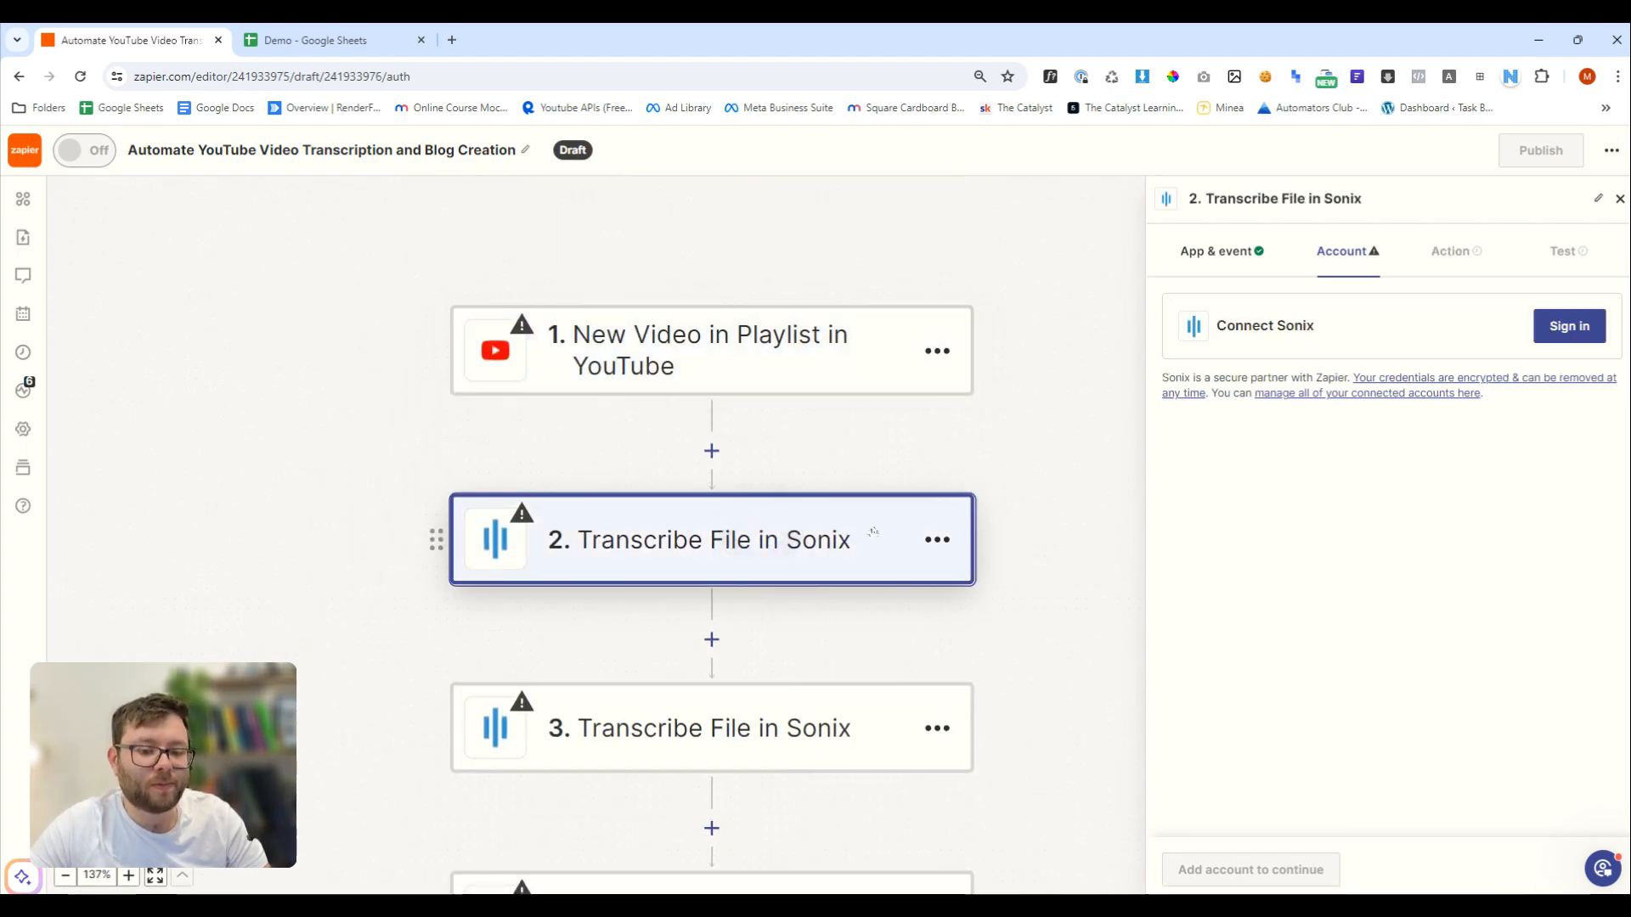
left_click(1219, 252)
left_click(1575, 317)
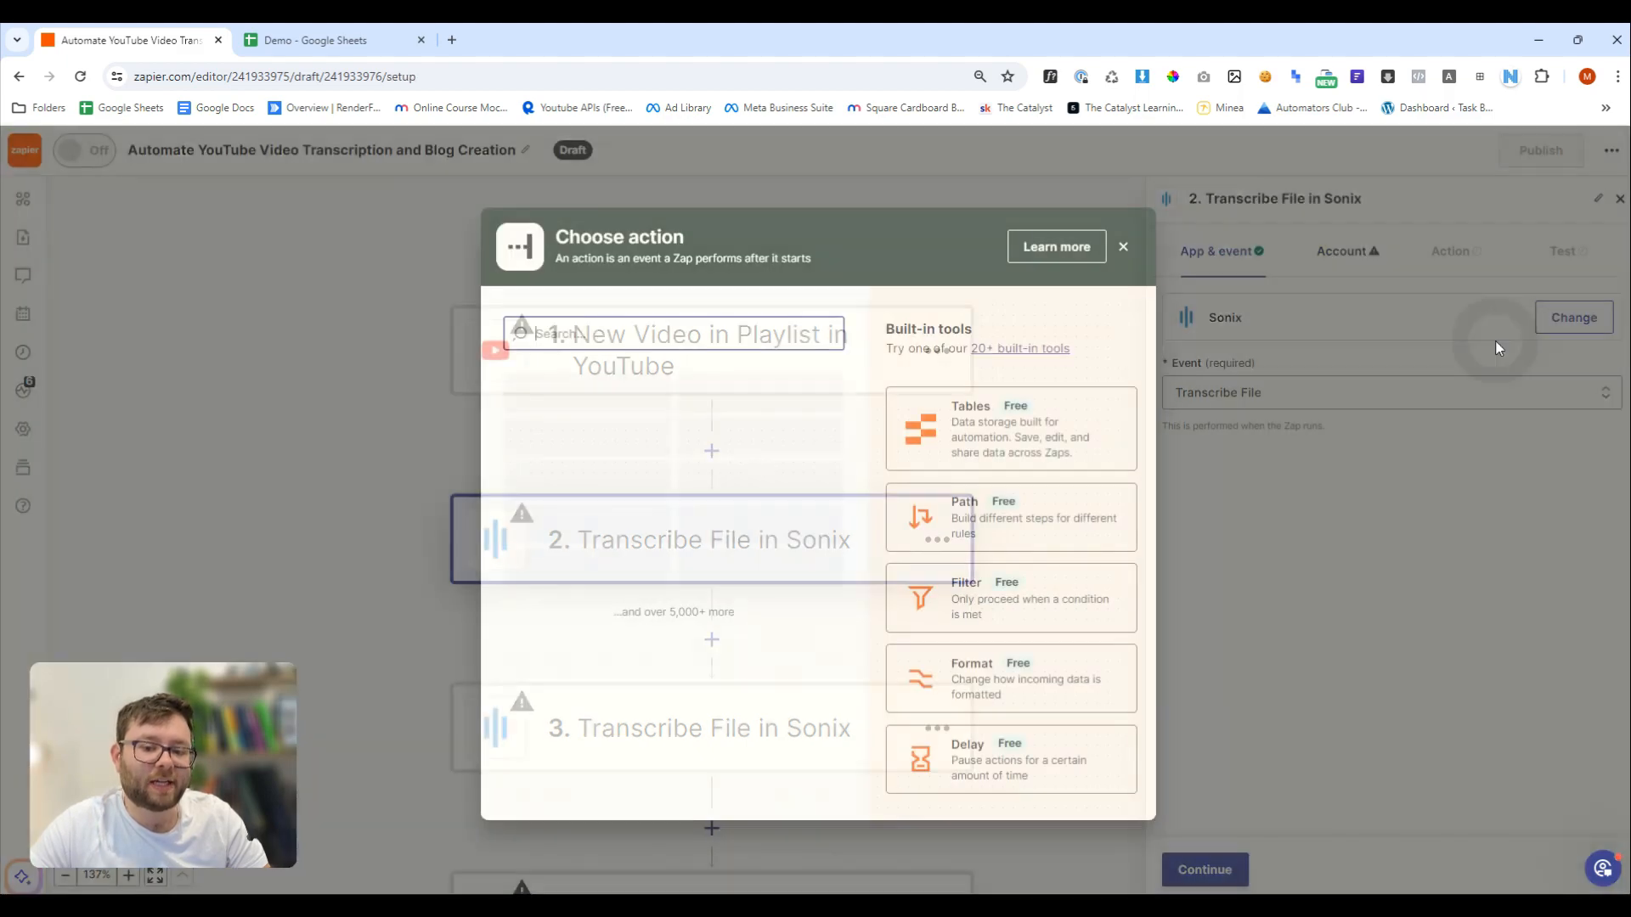
type("openai")
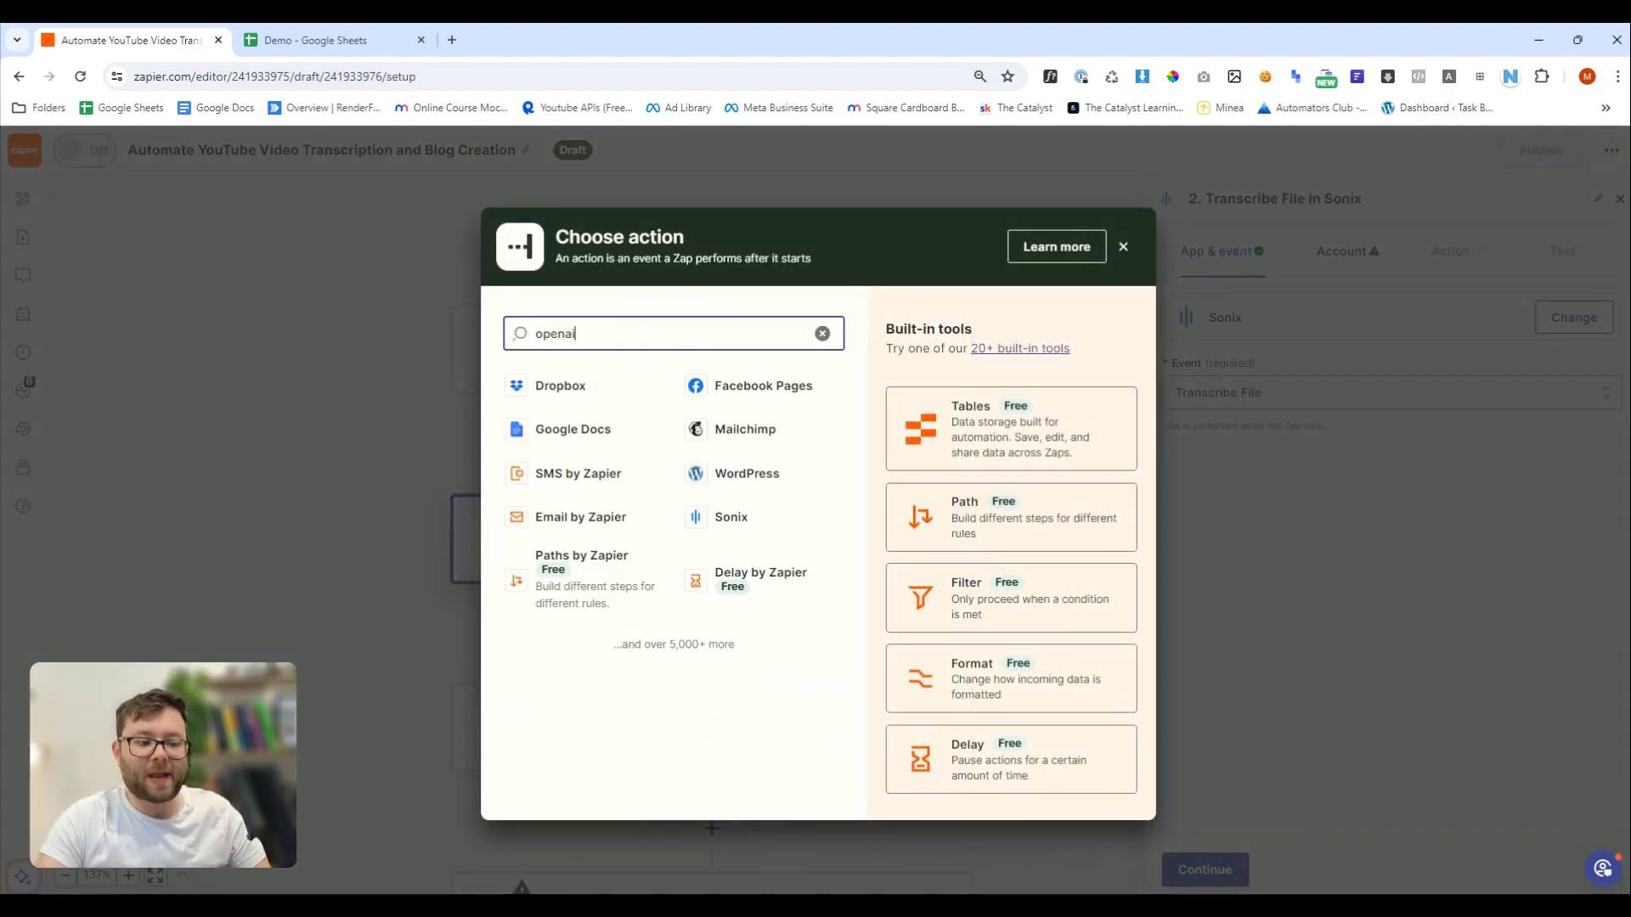
left_click(682, 558)
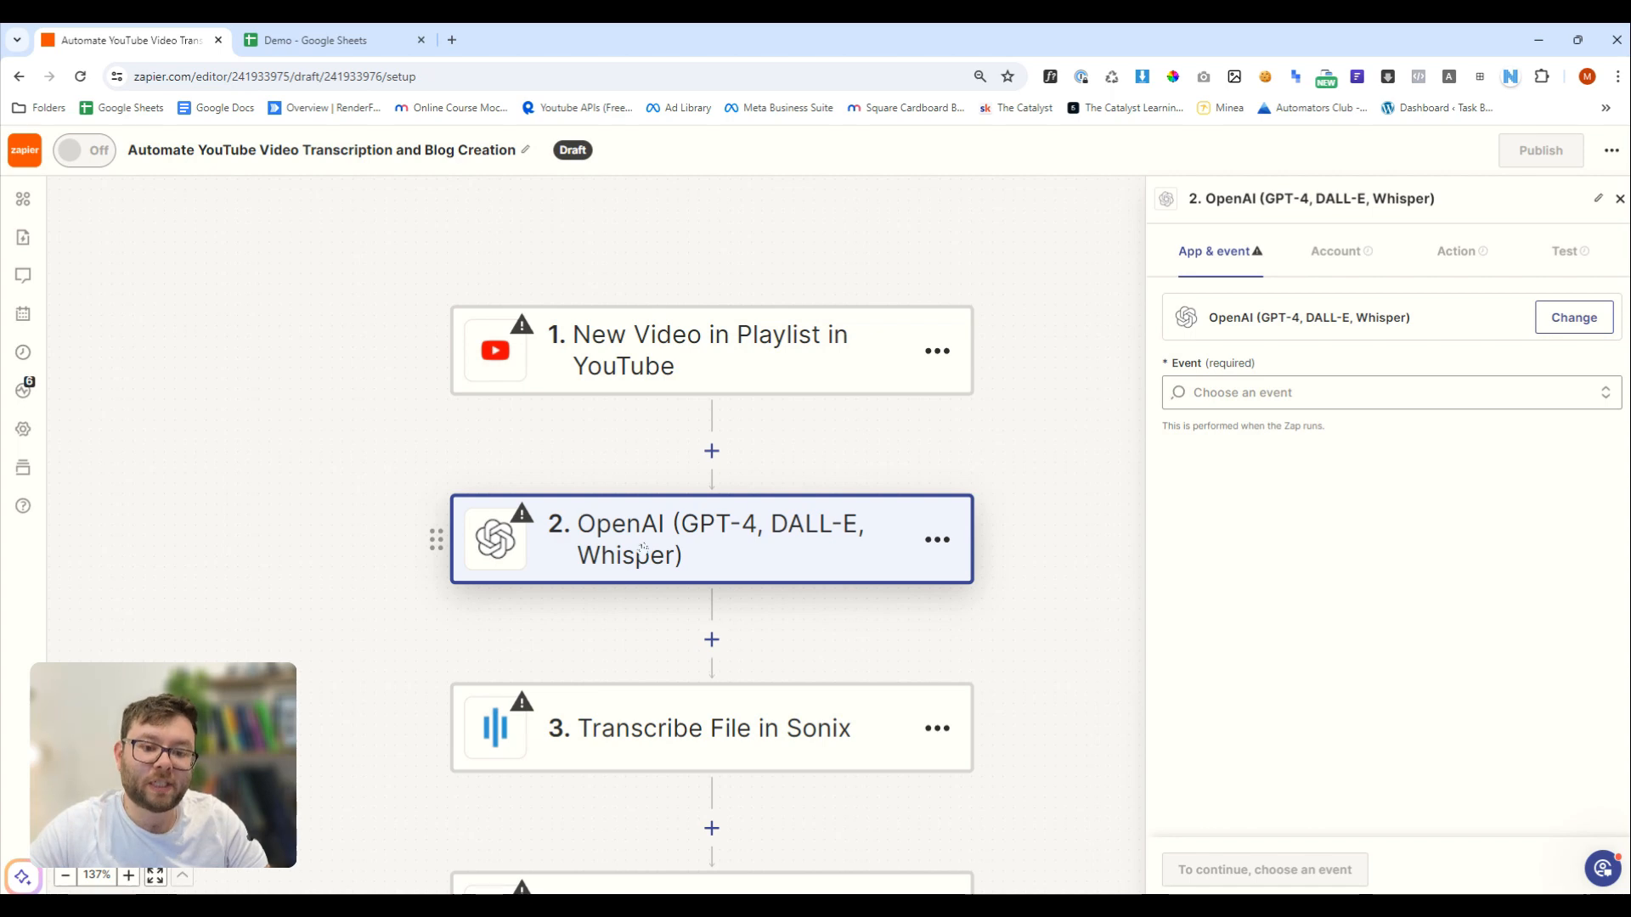
Delete the remaining Transcribe File in Sonix step below the OpenAI step
scroll(977, 577, "down", 1)
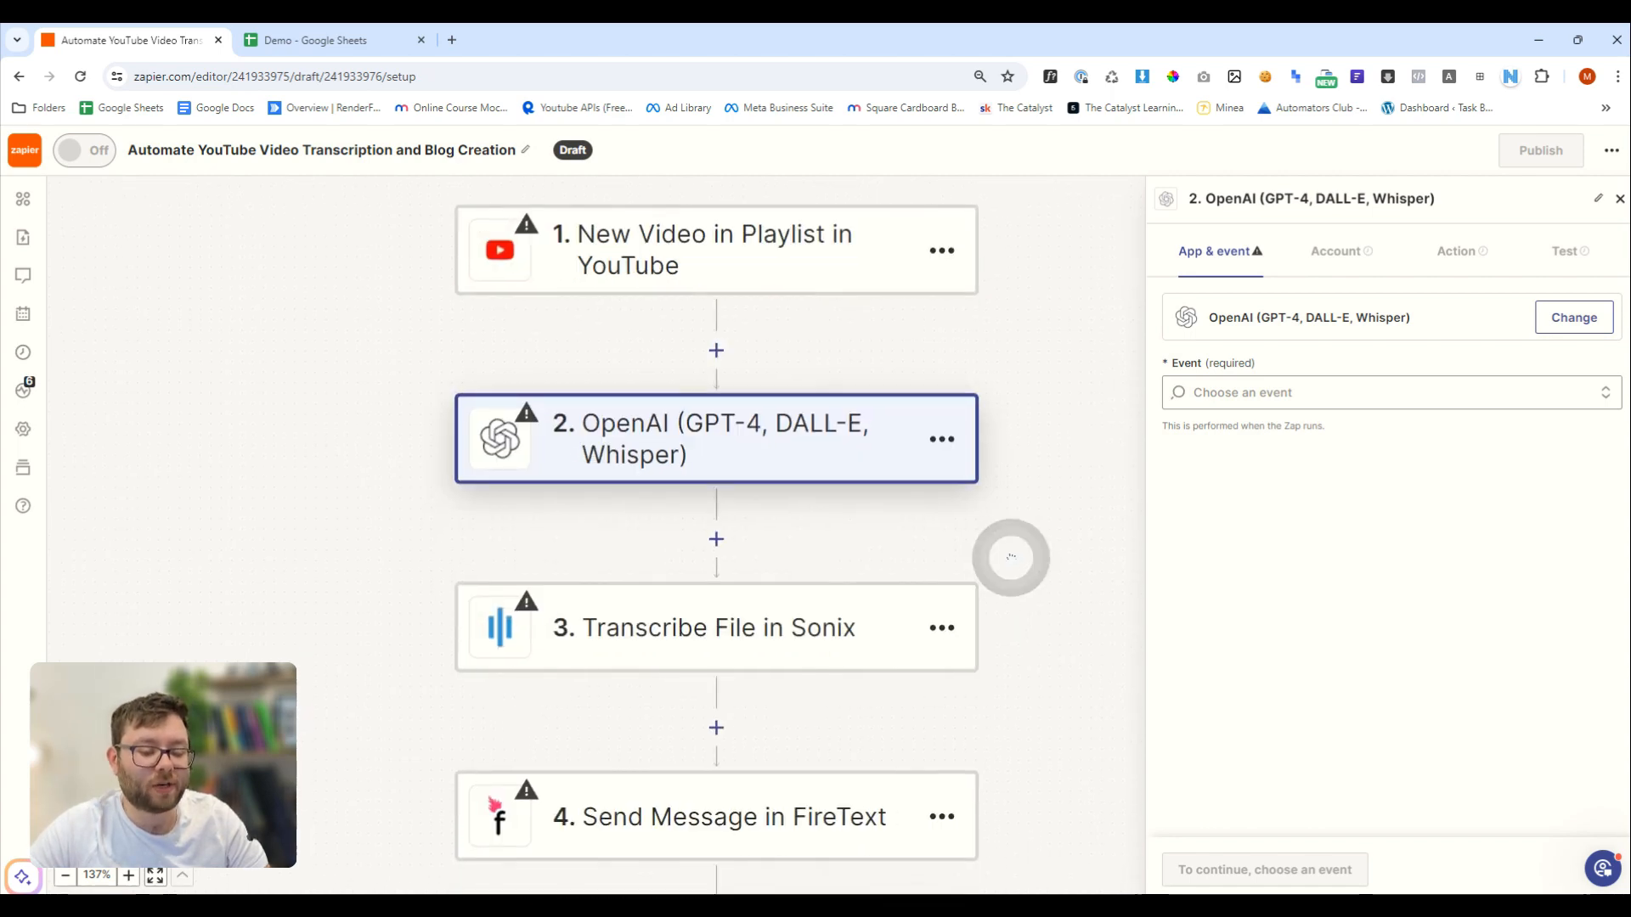
left_click(941, 628)
scroll(952, 833, "down", 1)
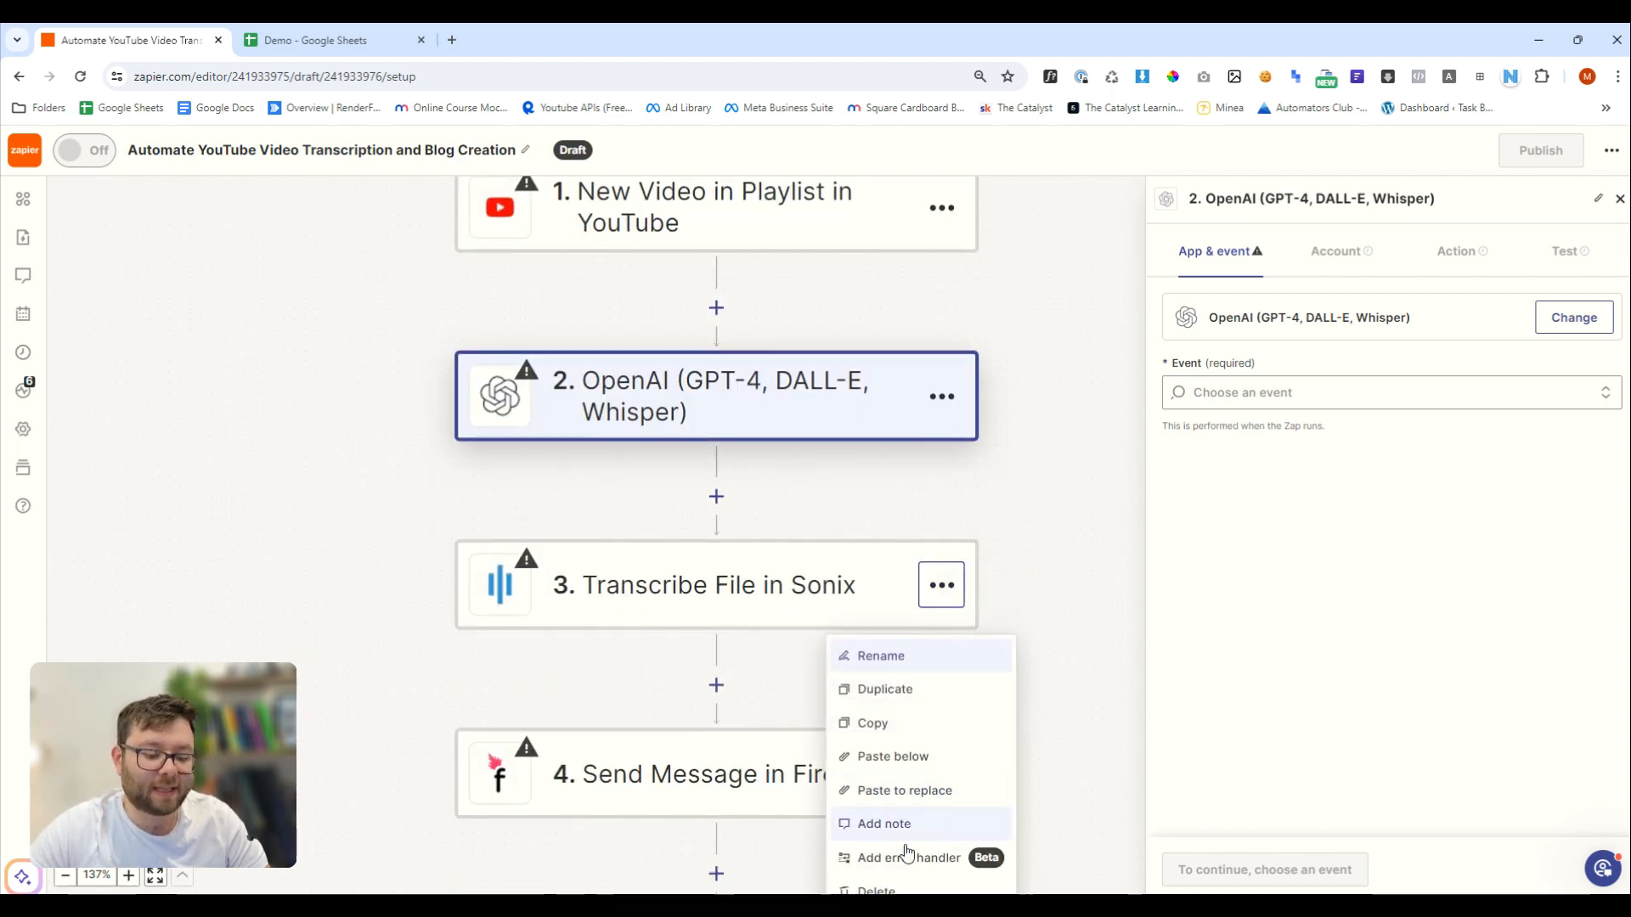
left_click(899, 890)
left_click(899, 890)
Replace the FireText app in the Send Message step with ChatGPT
left_click(892, 594)
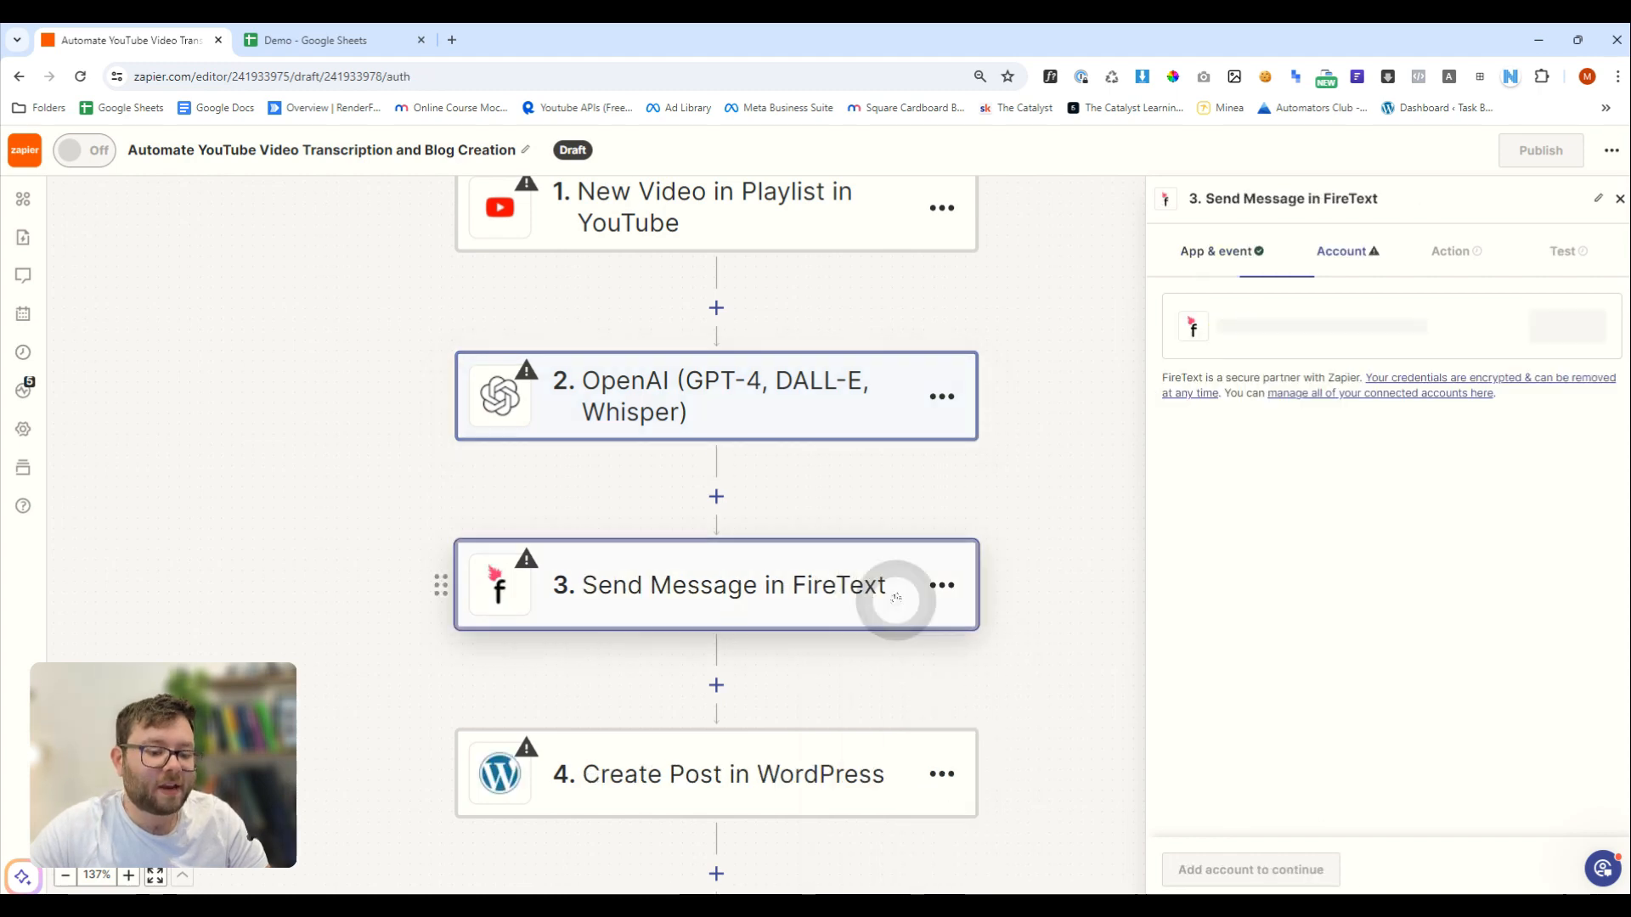
left_click(1570, 325)
left_click(622, 338)
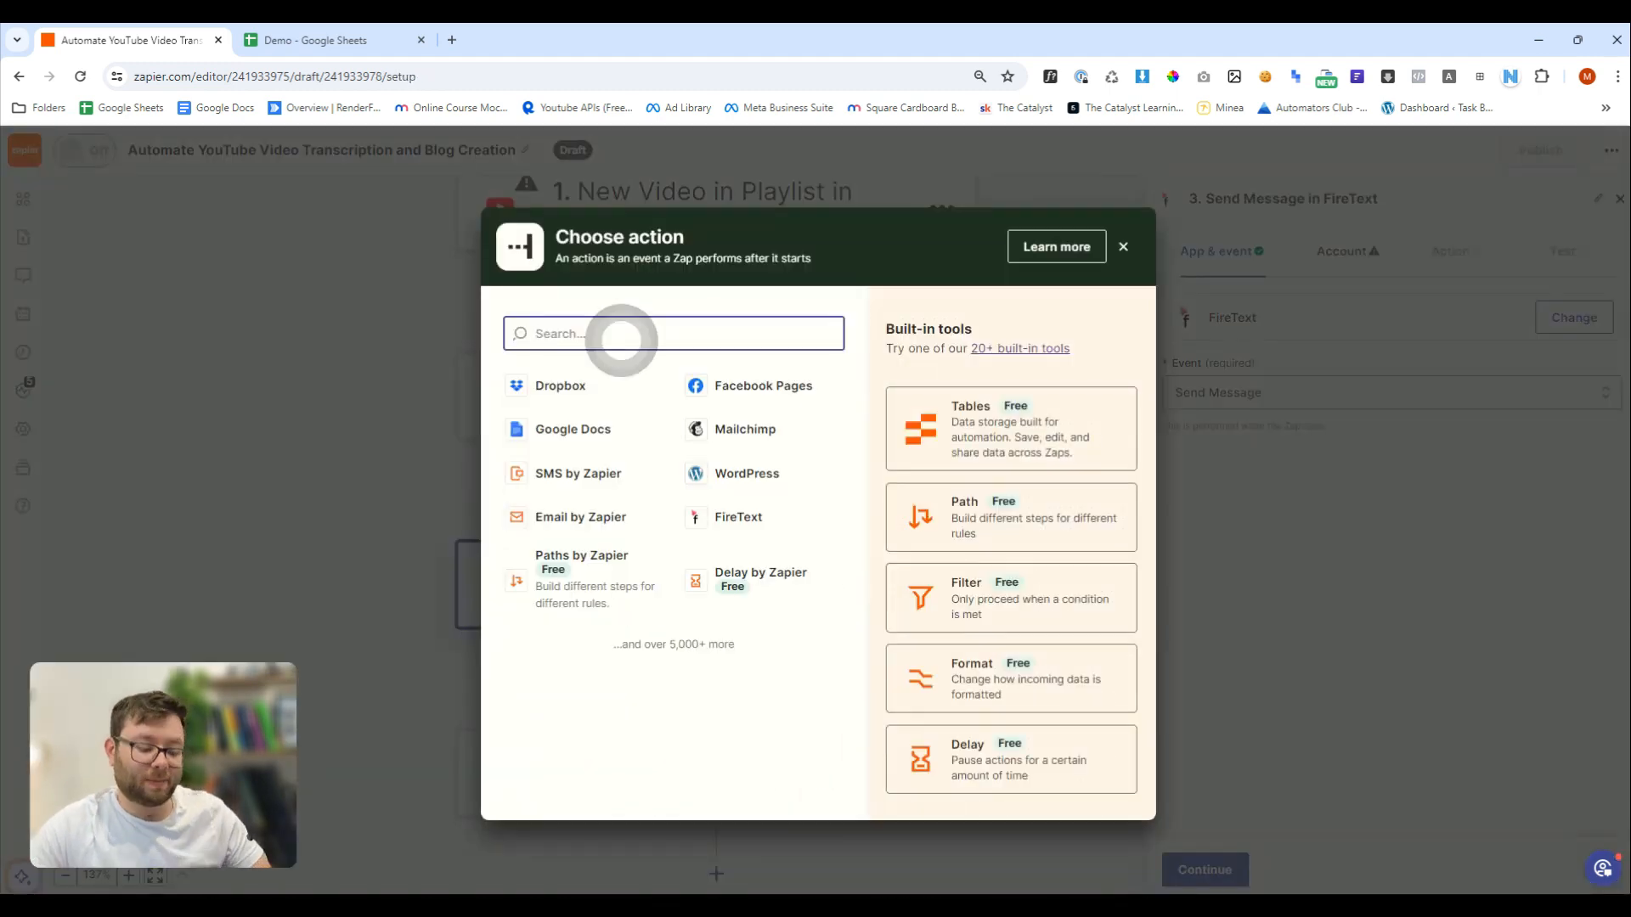
type("chatgpt")
left_click(561, 389)
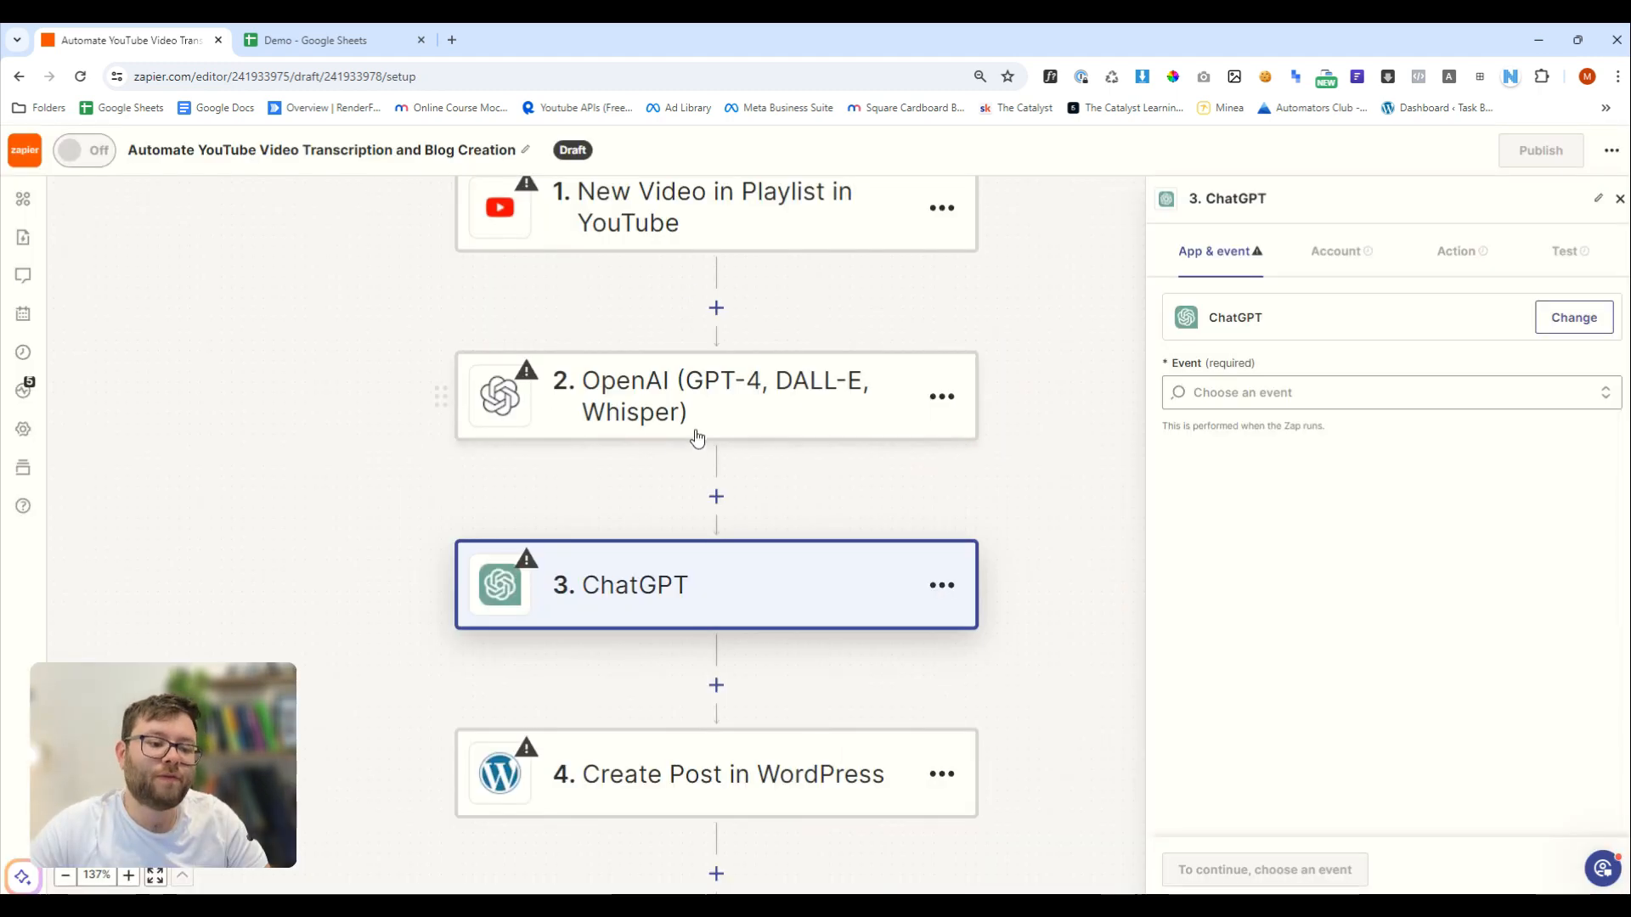
Review the whole Zap flow from trigger to Google Sheets and the actions that can be inserted after the WordPress step
scroll(680, 569, "down", 3)
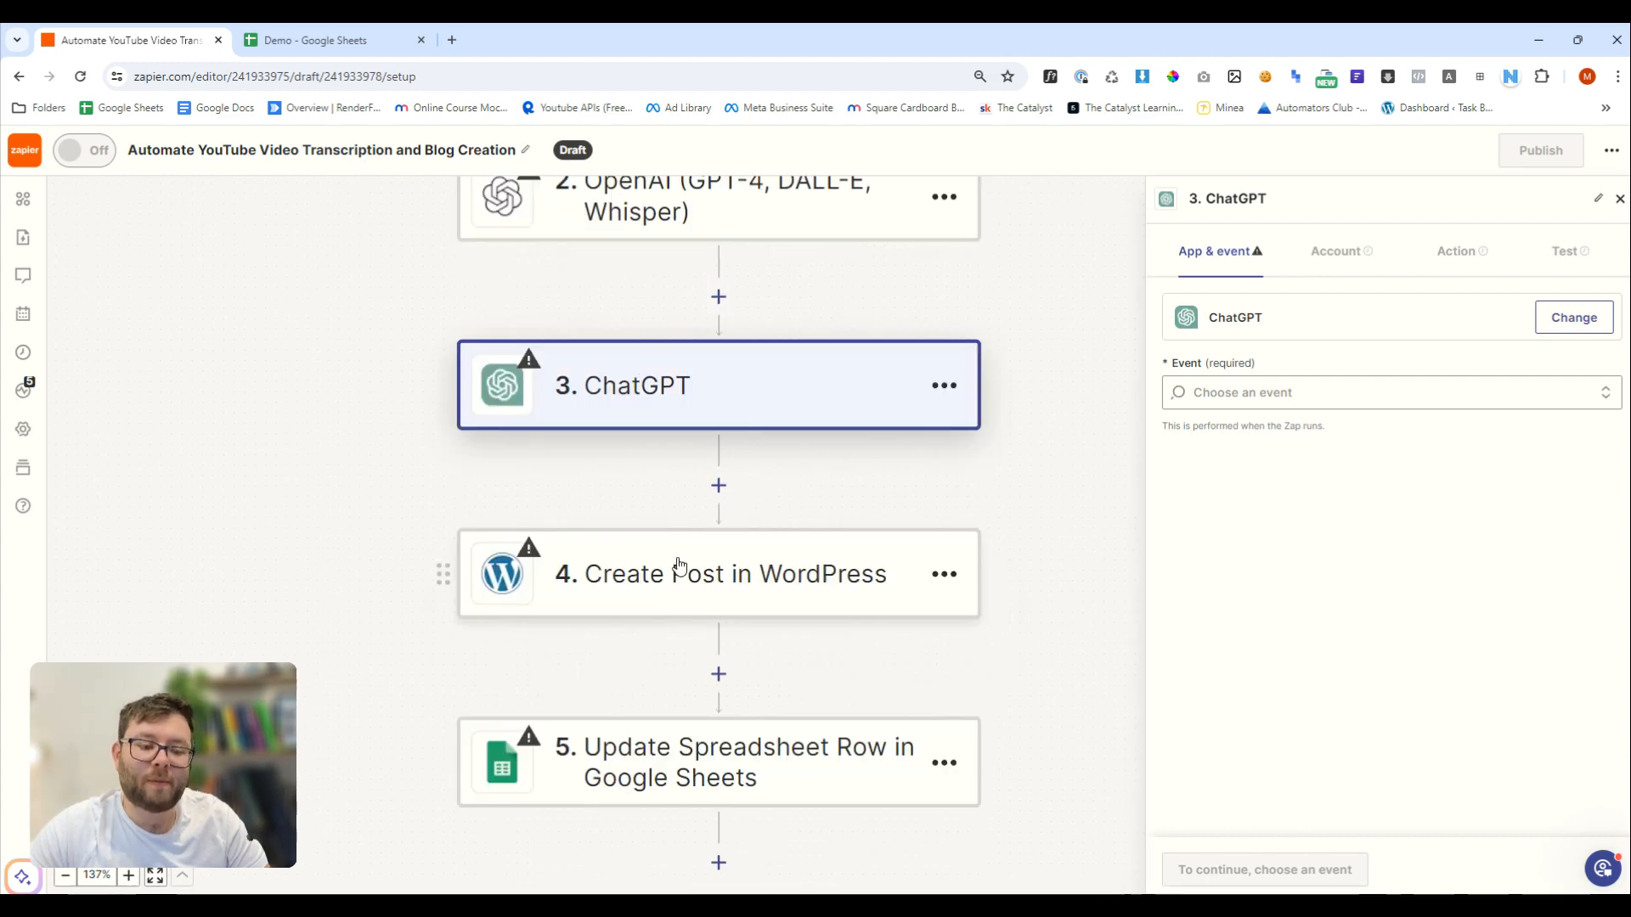
scroll(934, 620, "down", 4)
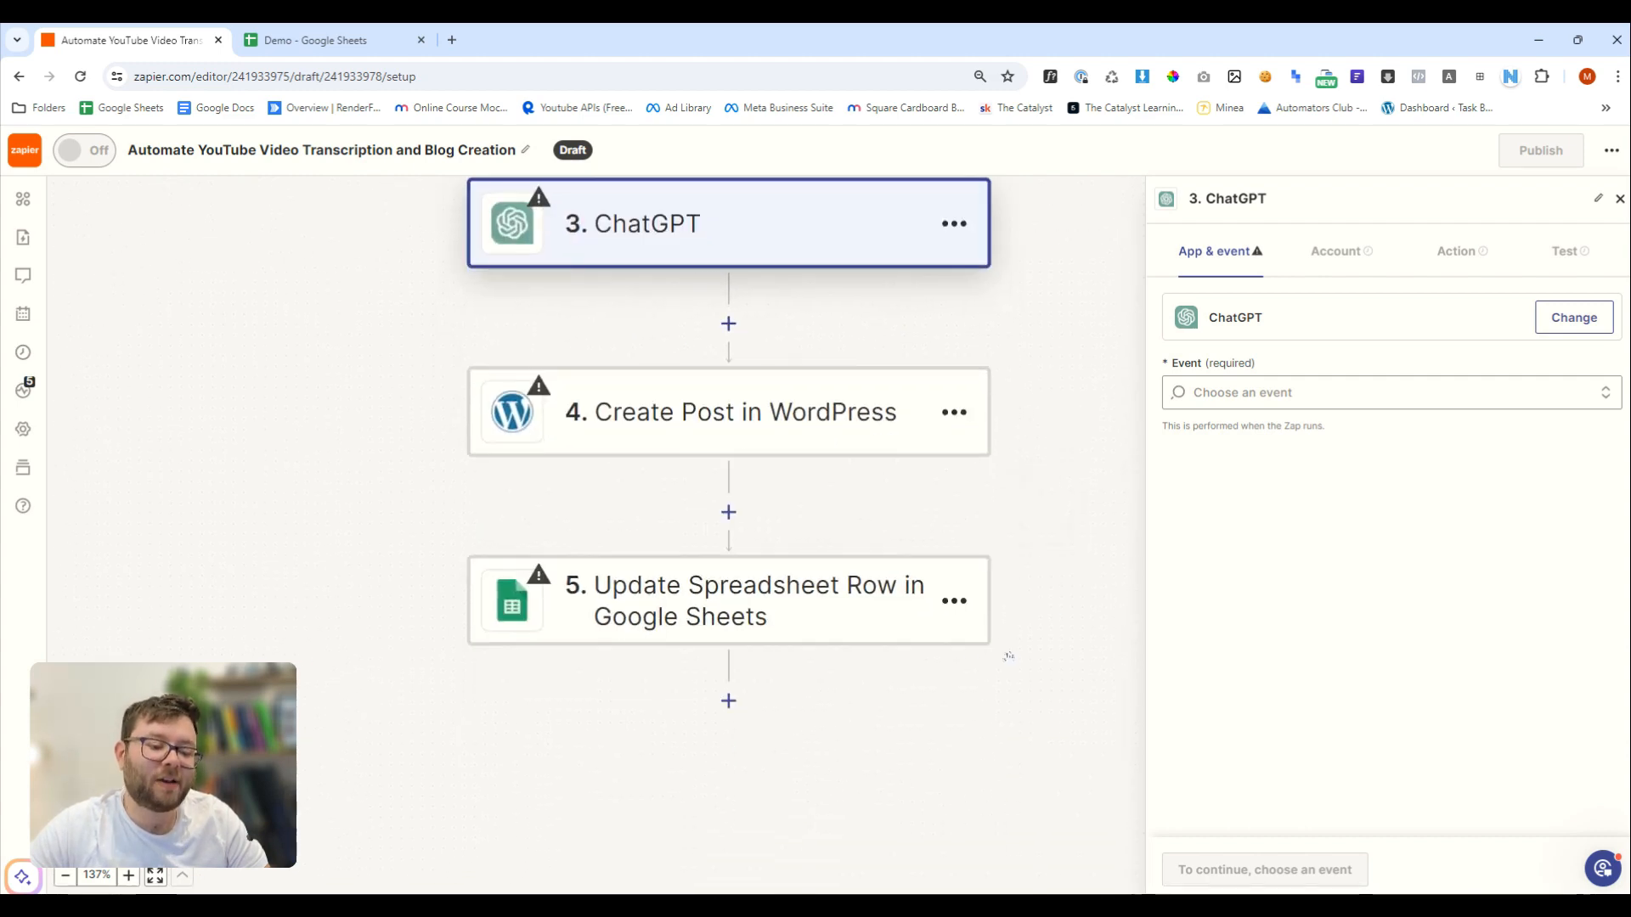
scroll(960, 549, "down", 1)
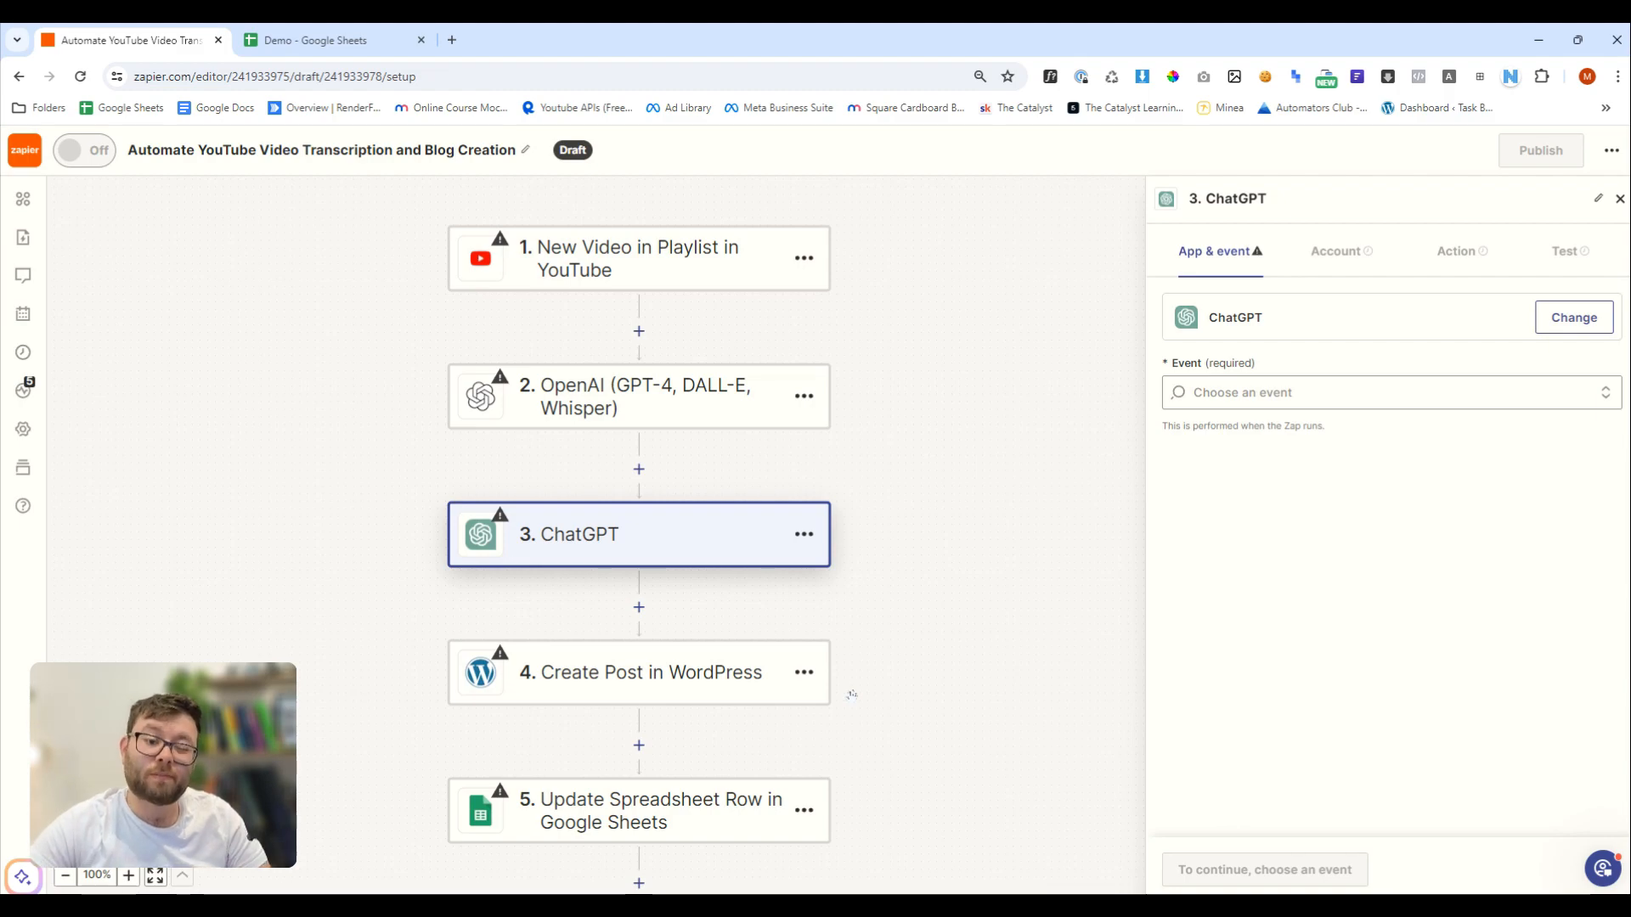
scroll(875, 423, "down", 1)
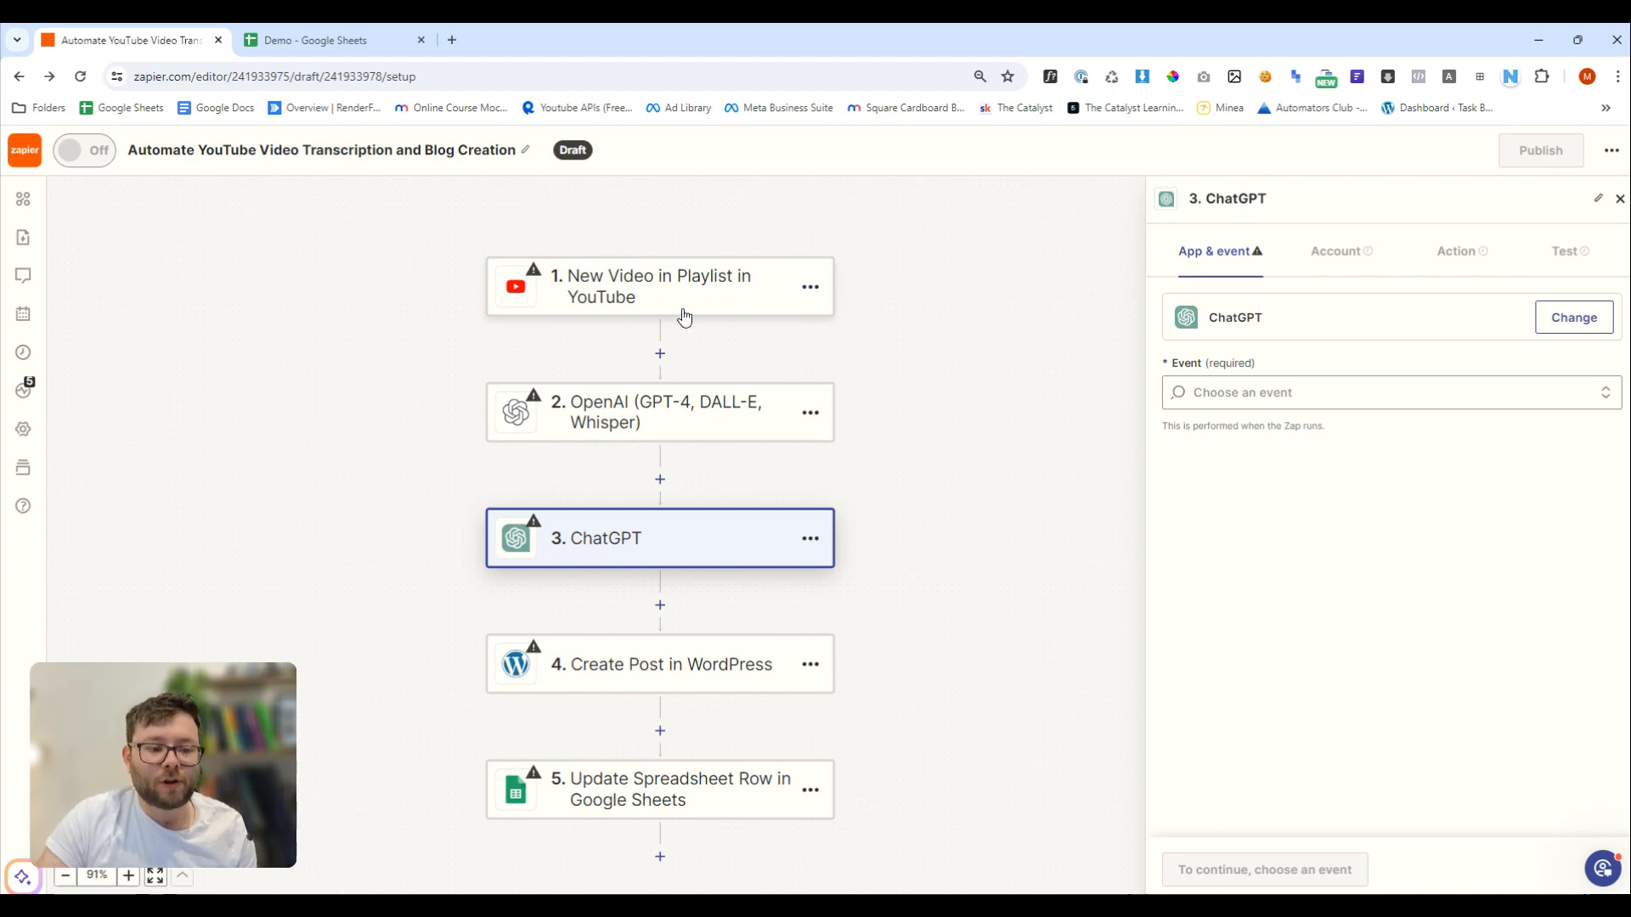
left_click_drag(839, 362, 739, 386)
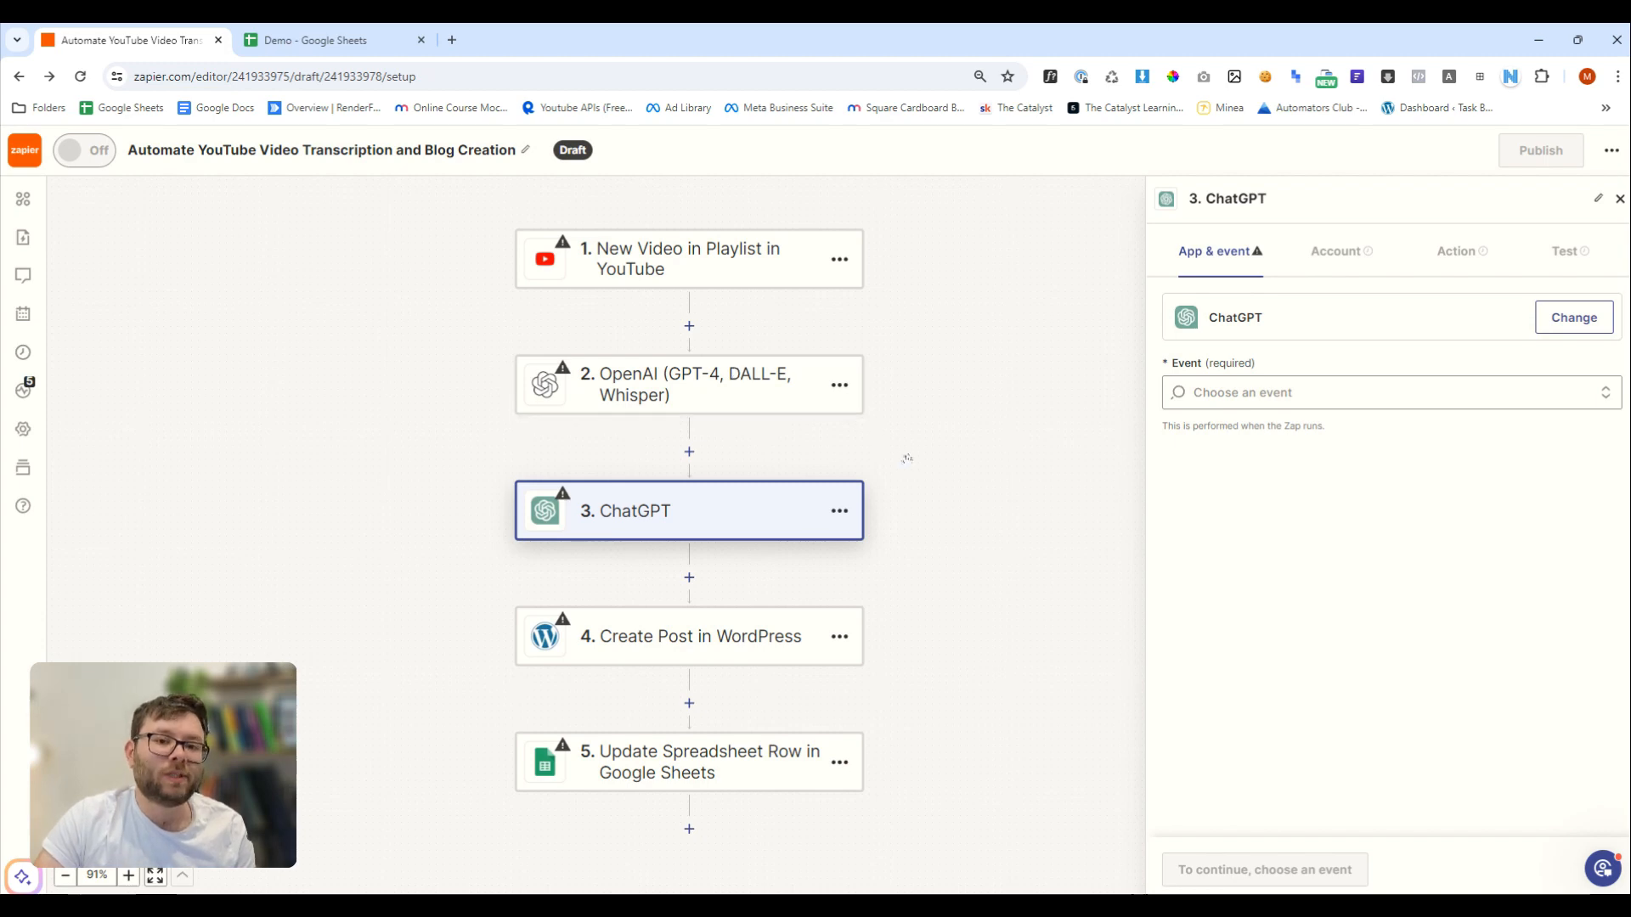
left_click_drag(907, 459, 908, 438)
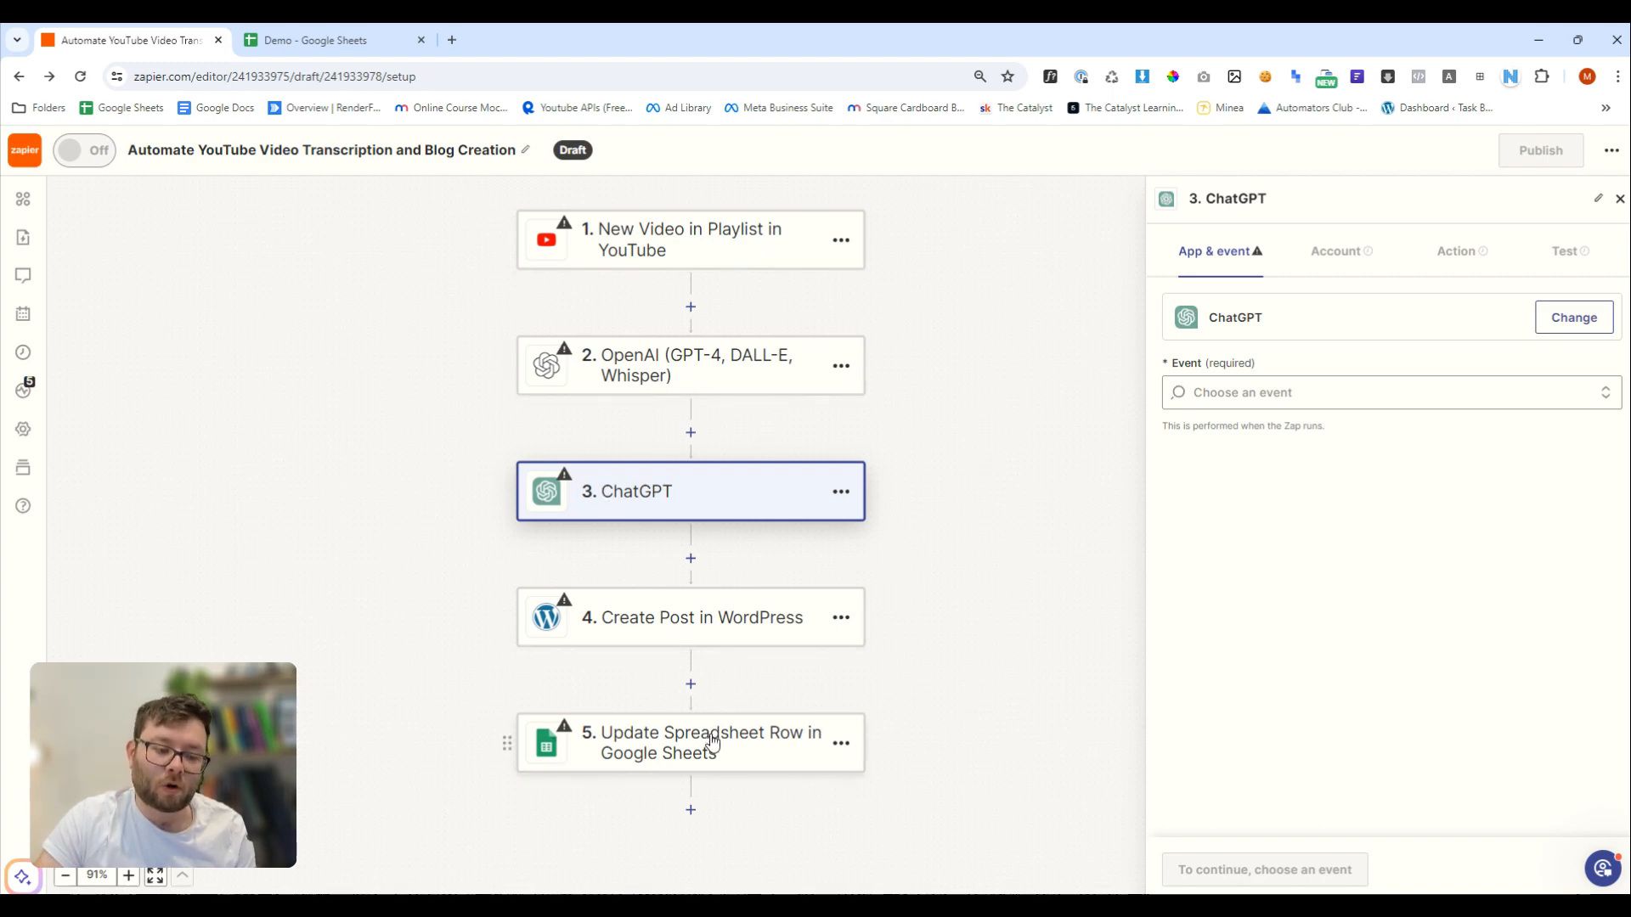
left_click_drag(943, 428, 950, 457)
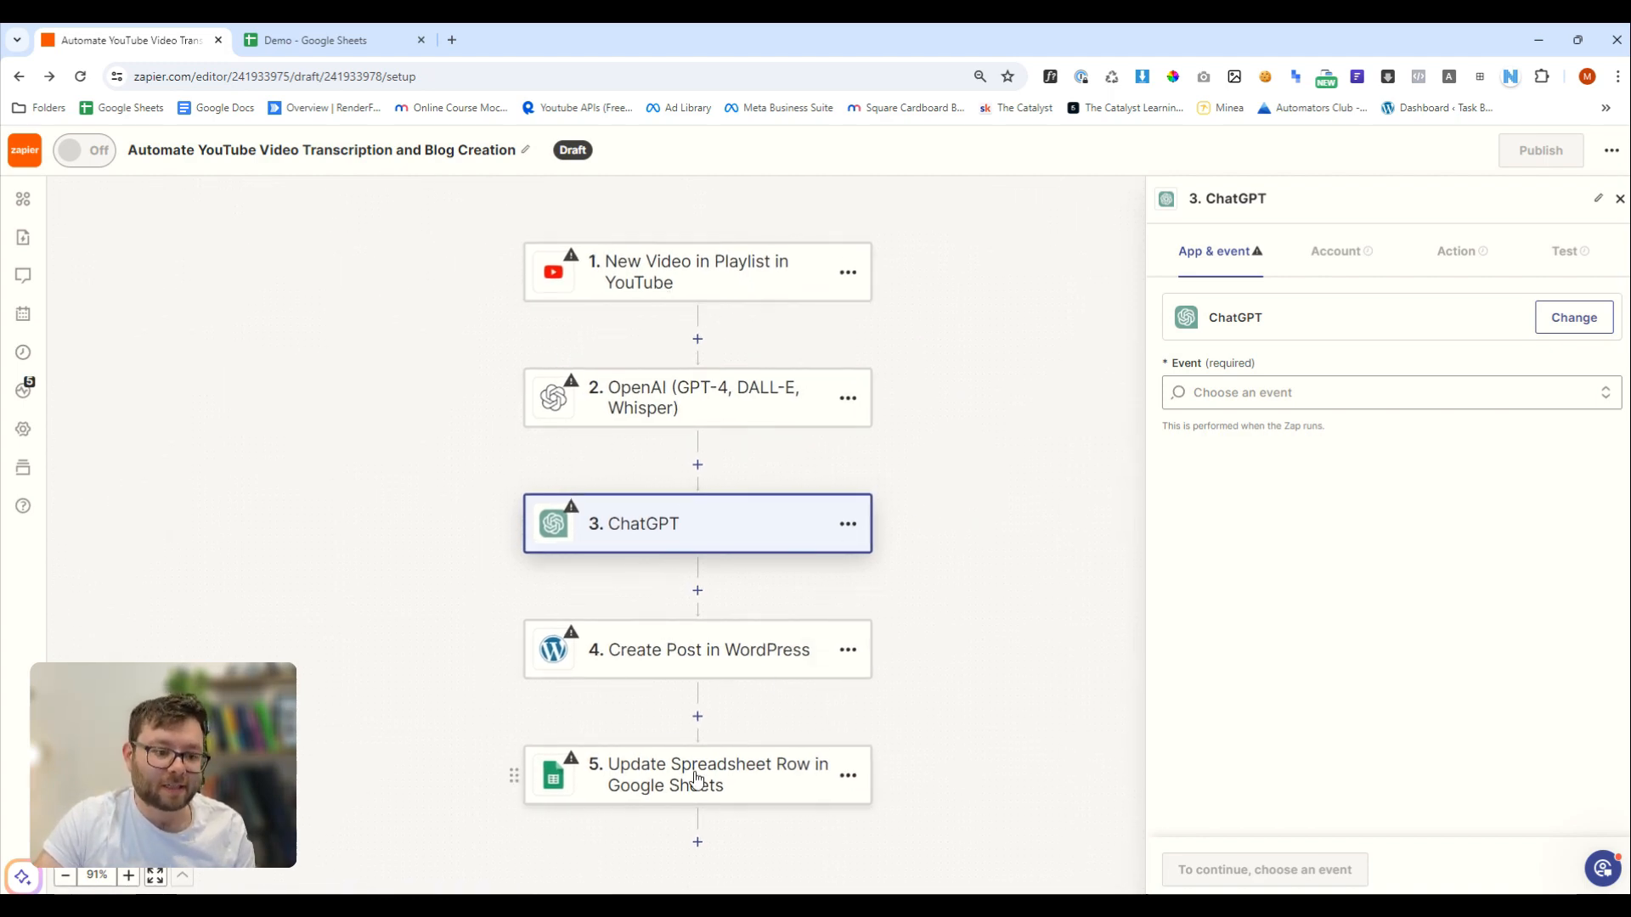
left_click(698, 716)
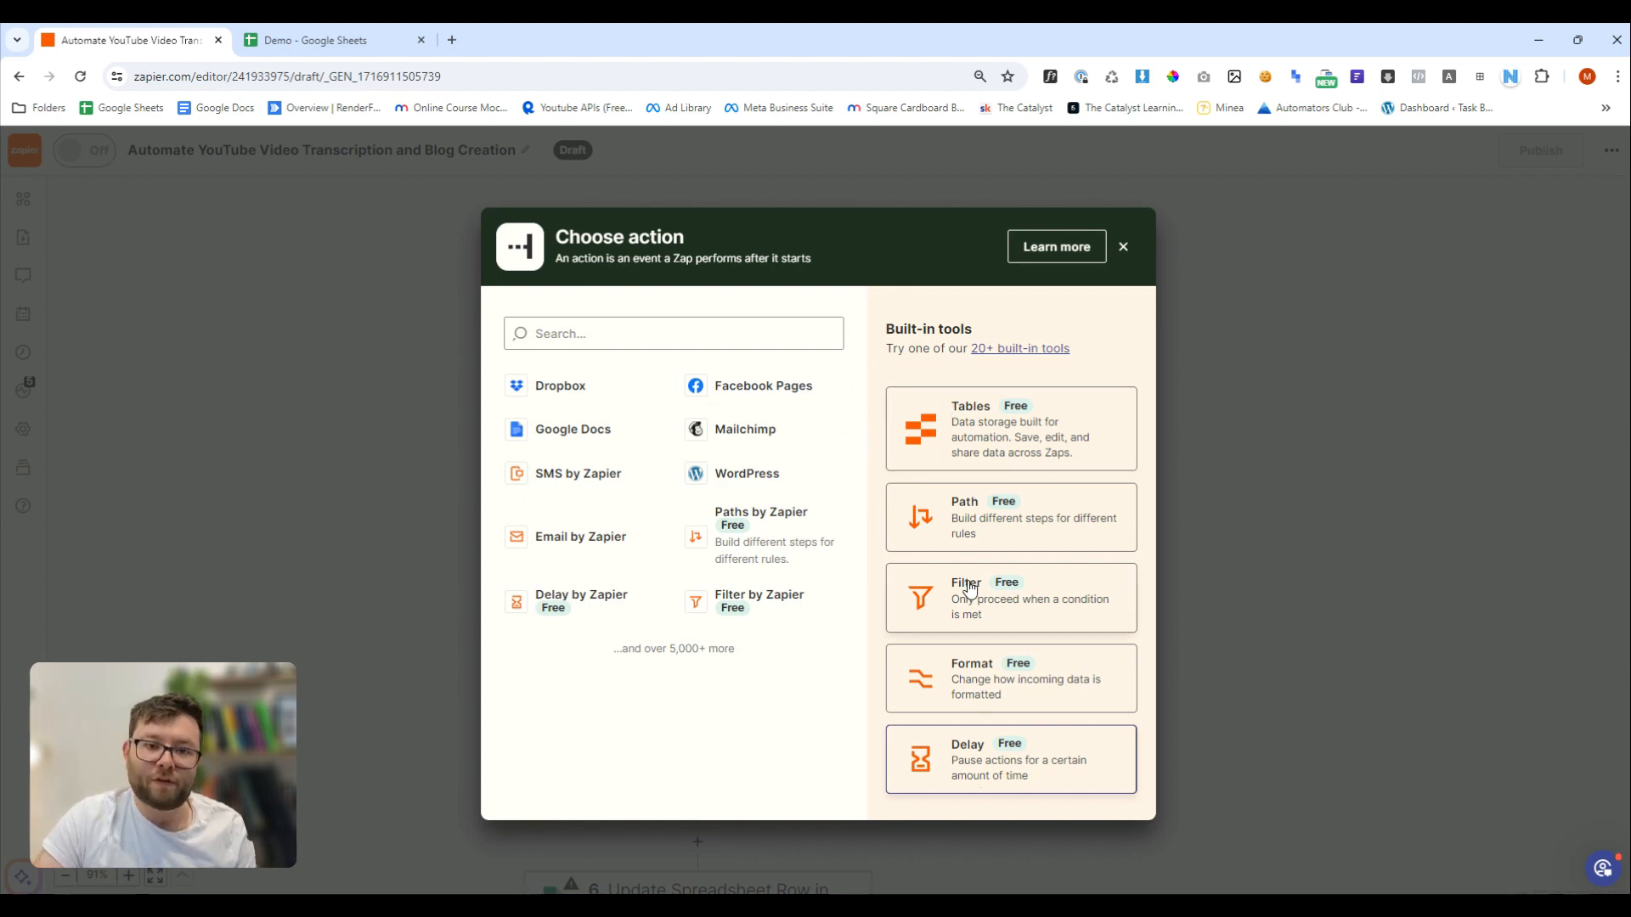
left_click(1123, 246)
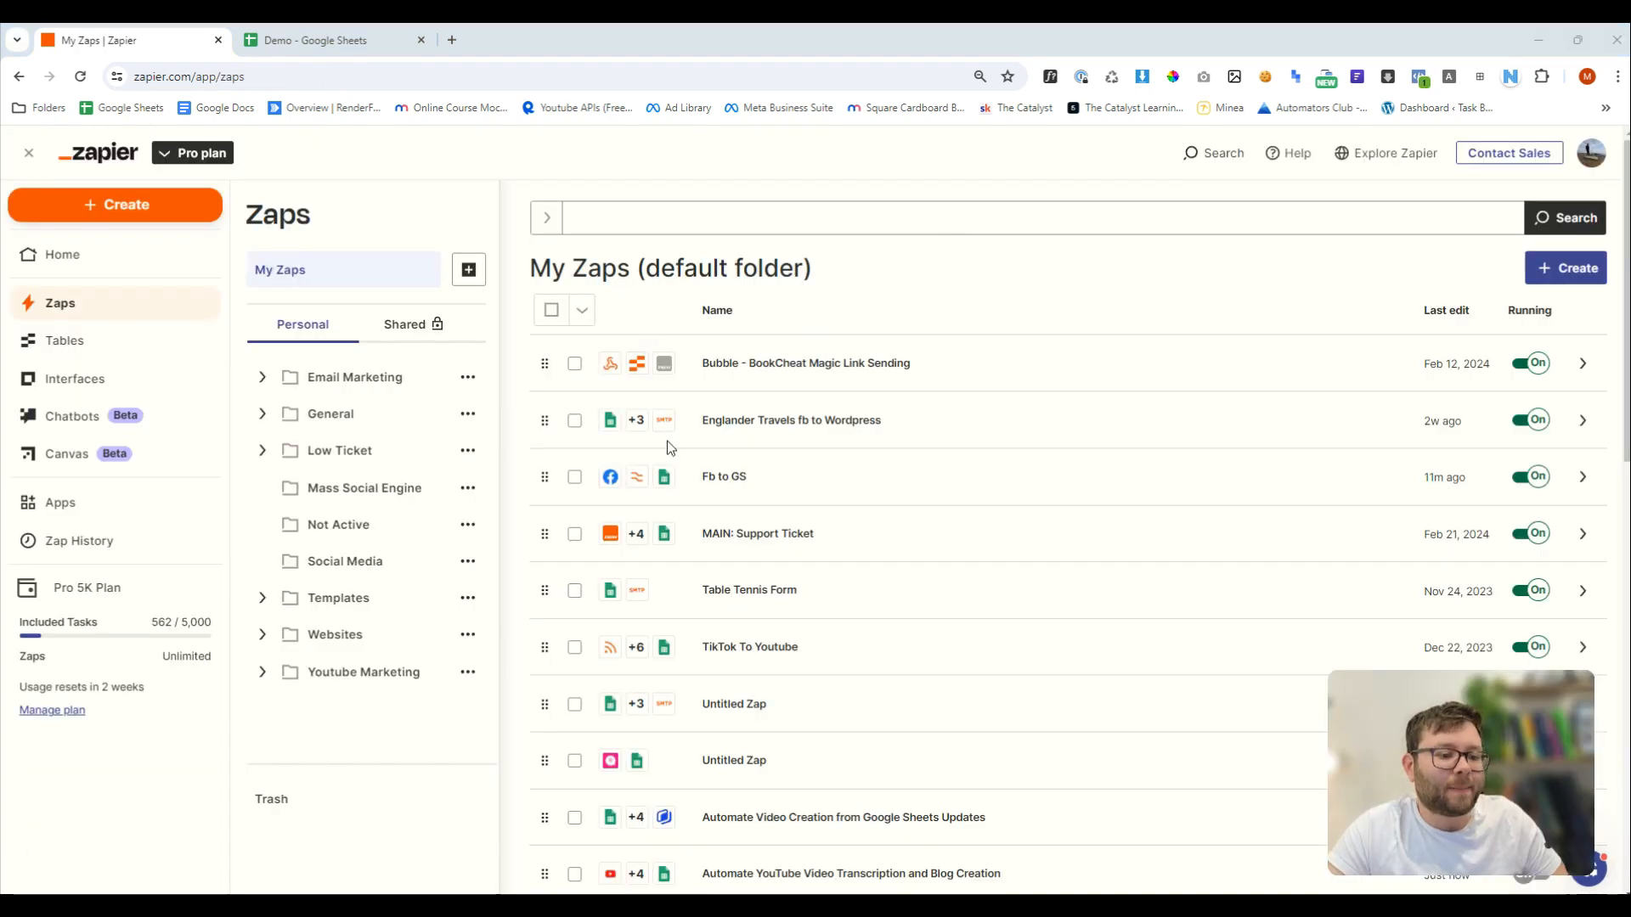
Examine the new personal folder option and look through the My Zaps list with its running switches
left_click(468, 269)
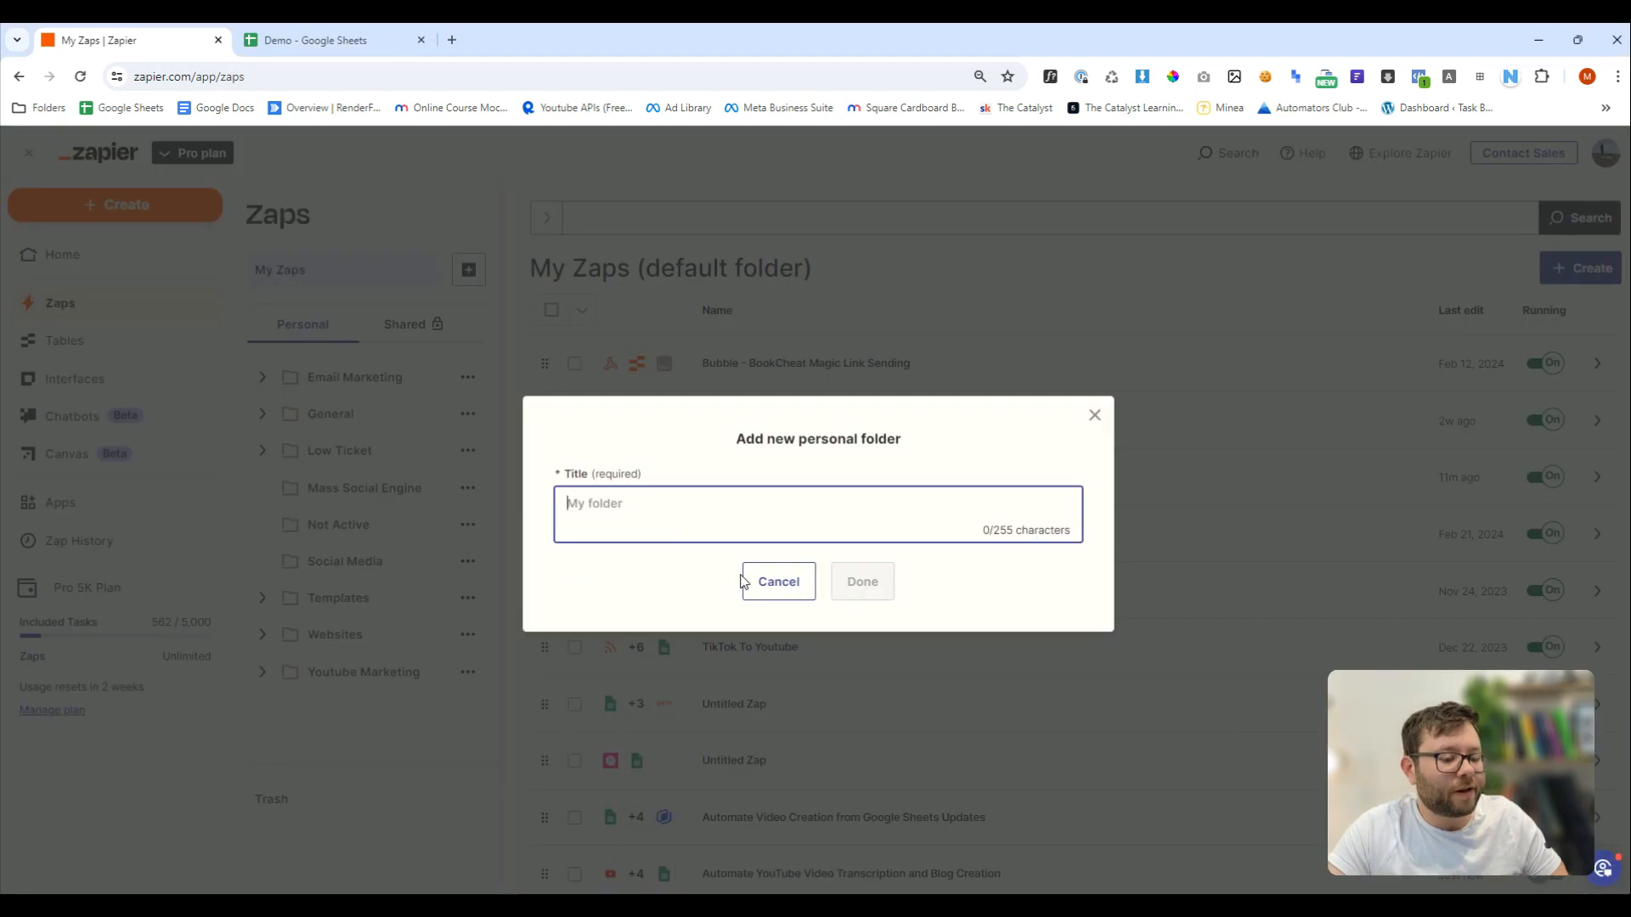
left_click(760, 580)
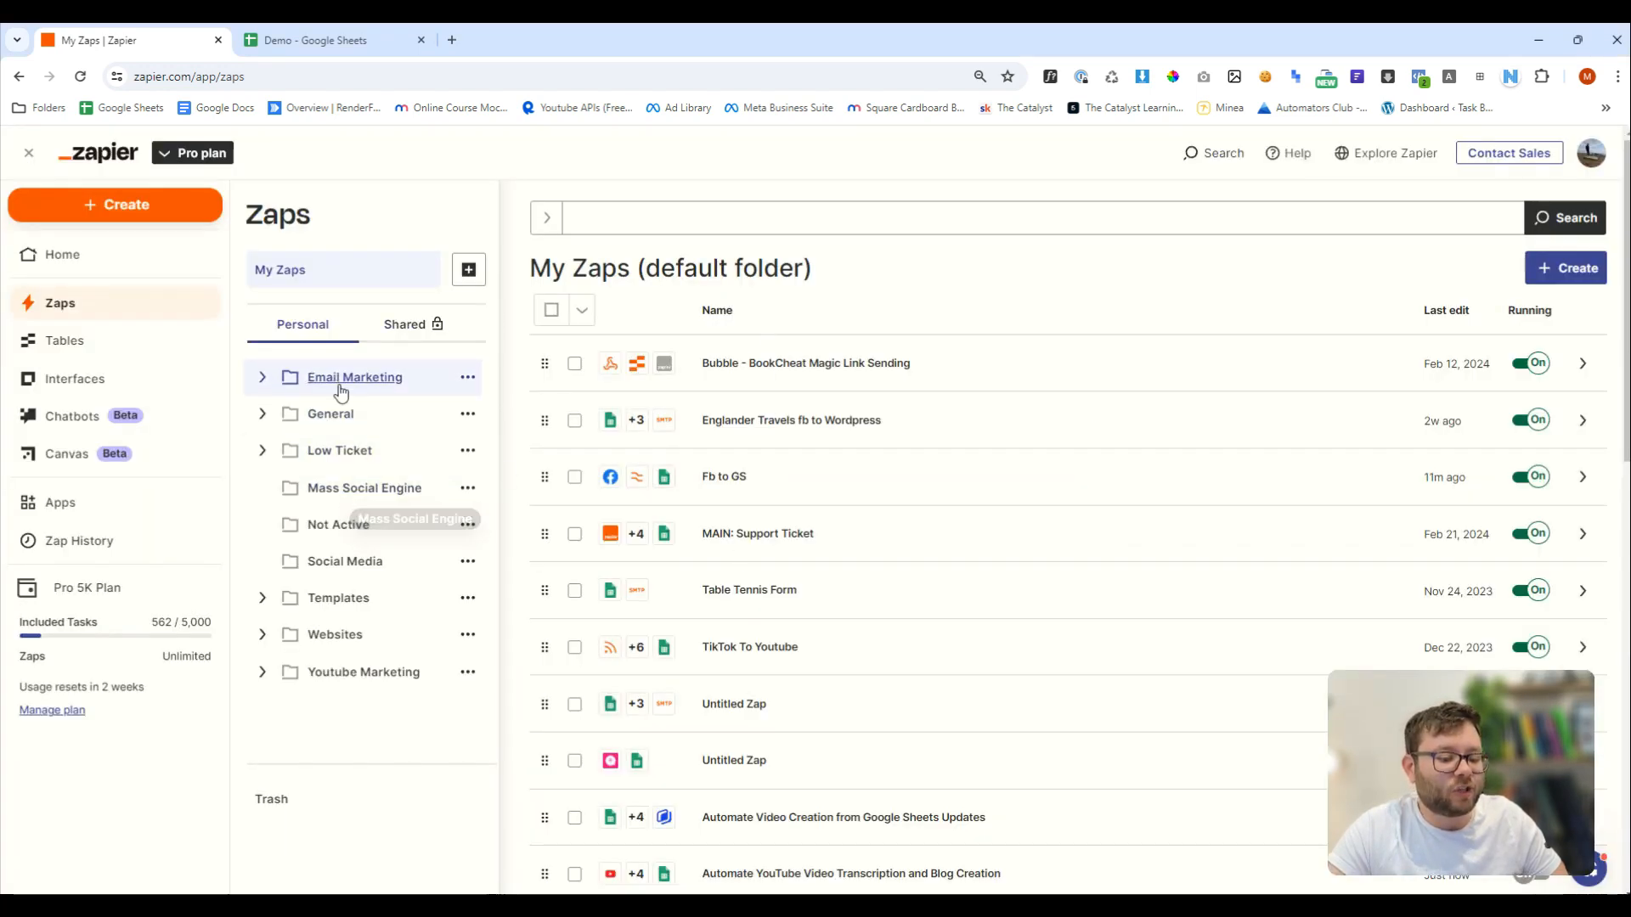
scroll(943, 637, "down", 3)
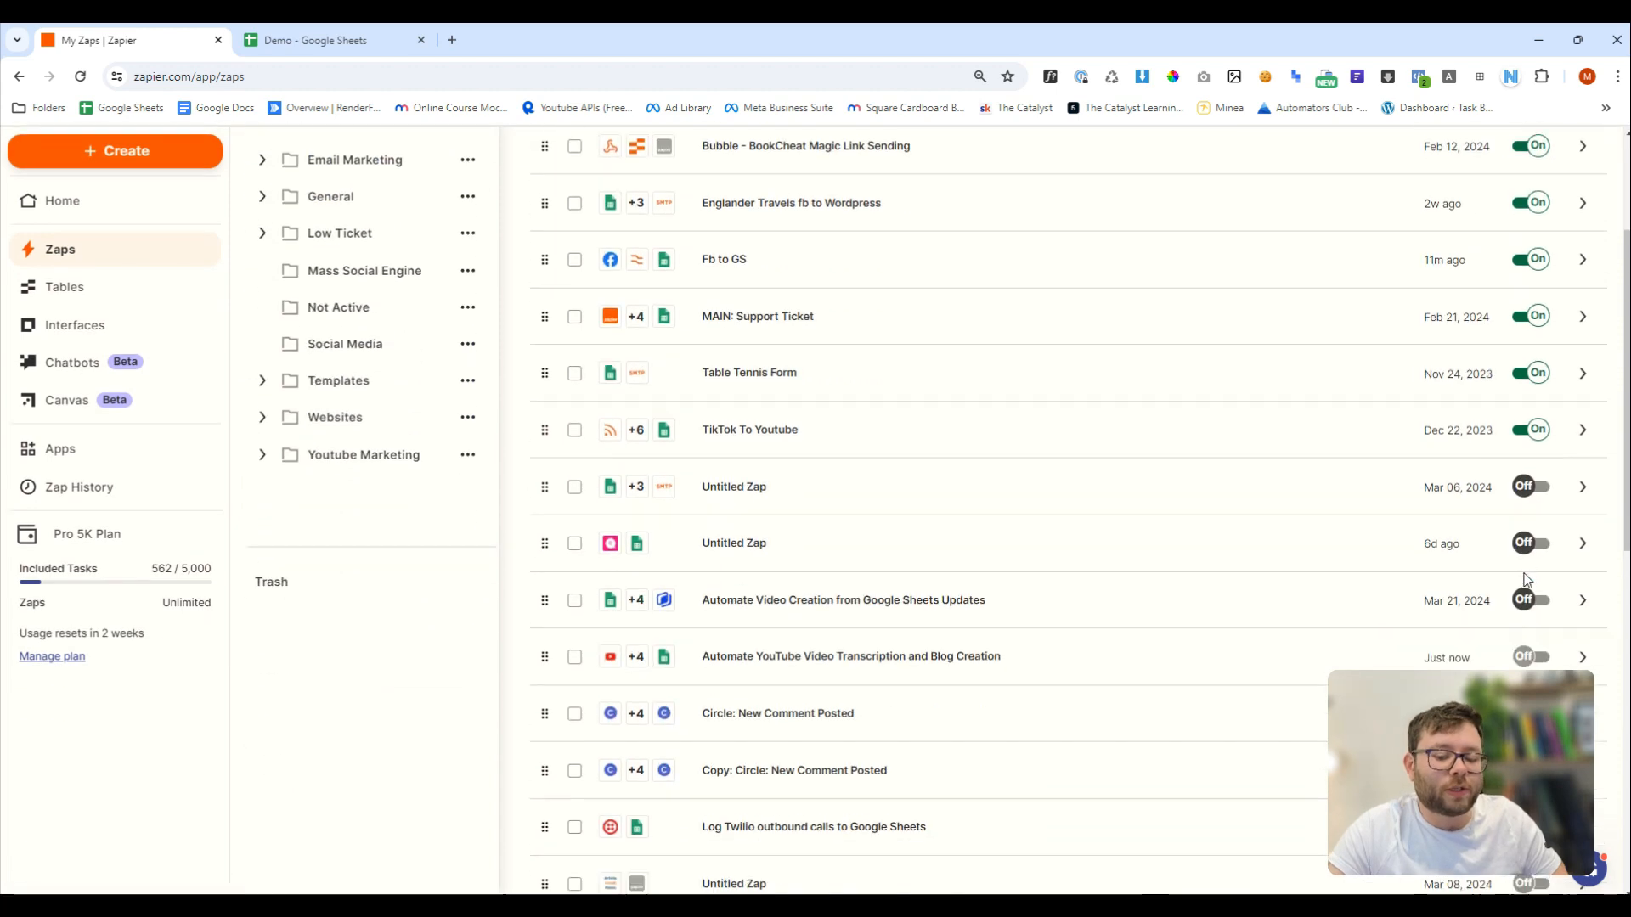
scroll(1532, 517, "down", 1)
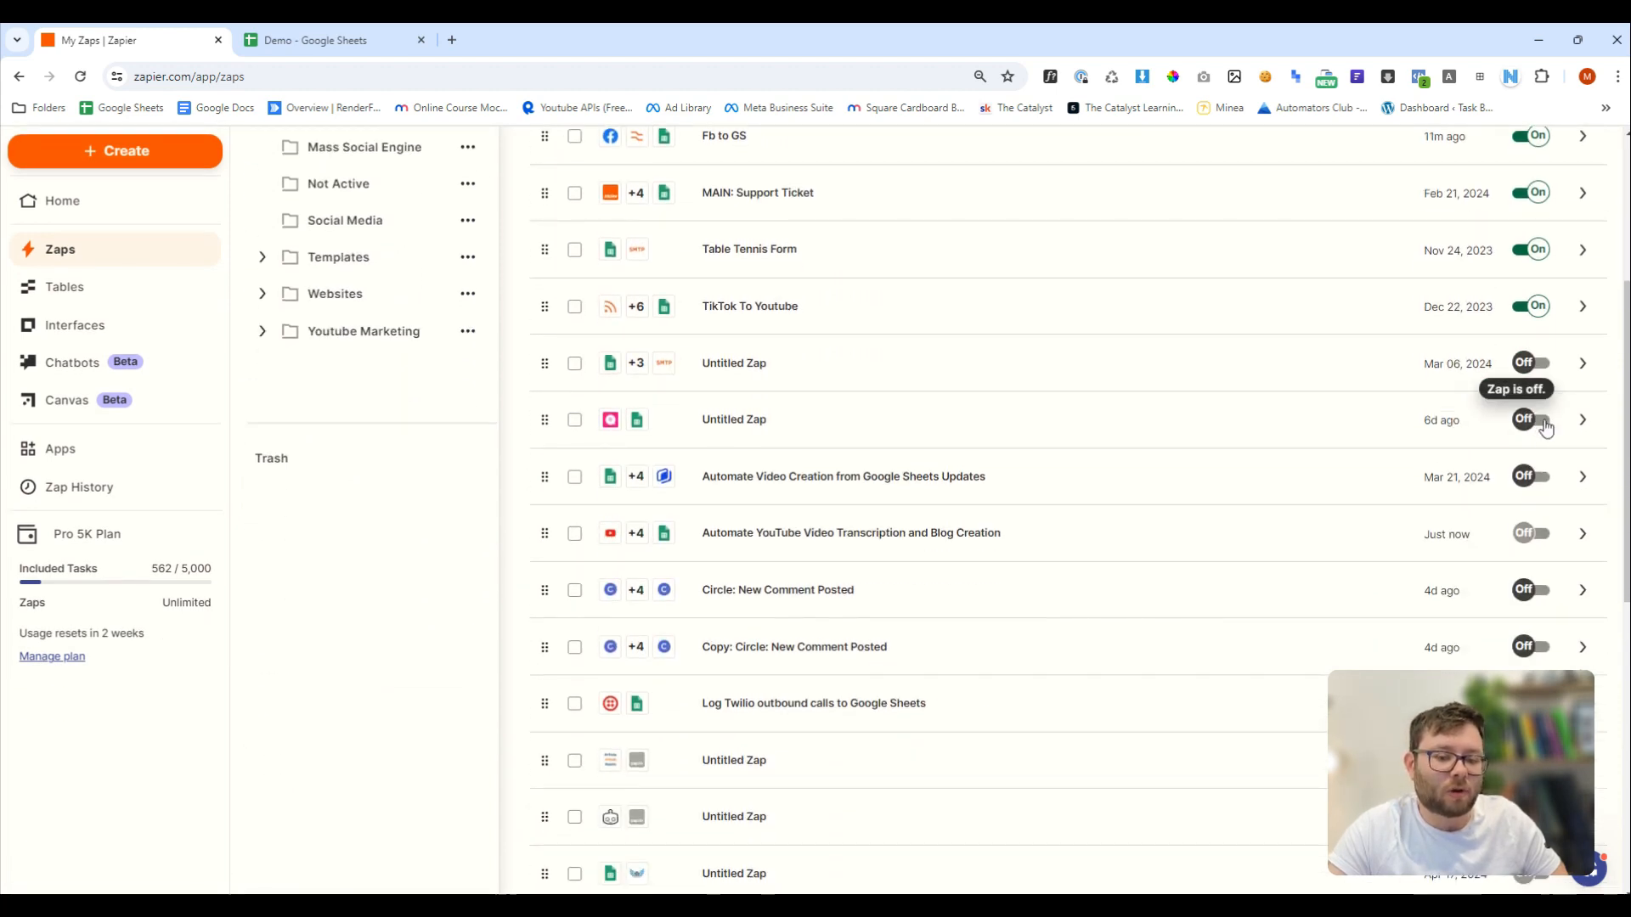
scroll(1542, 431, "up", 4)
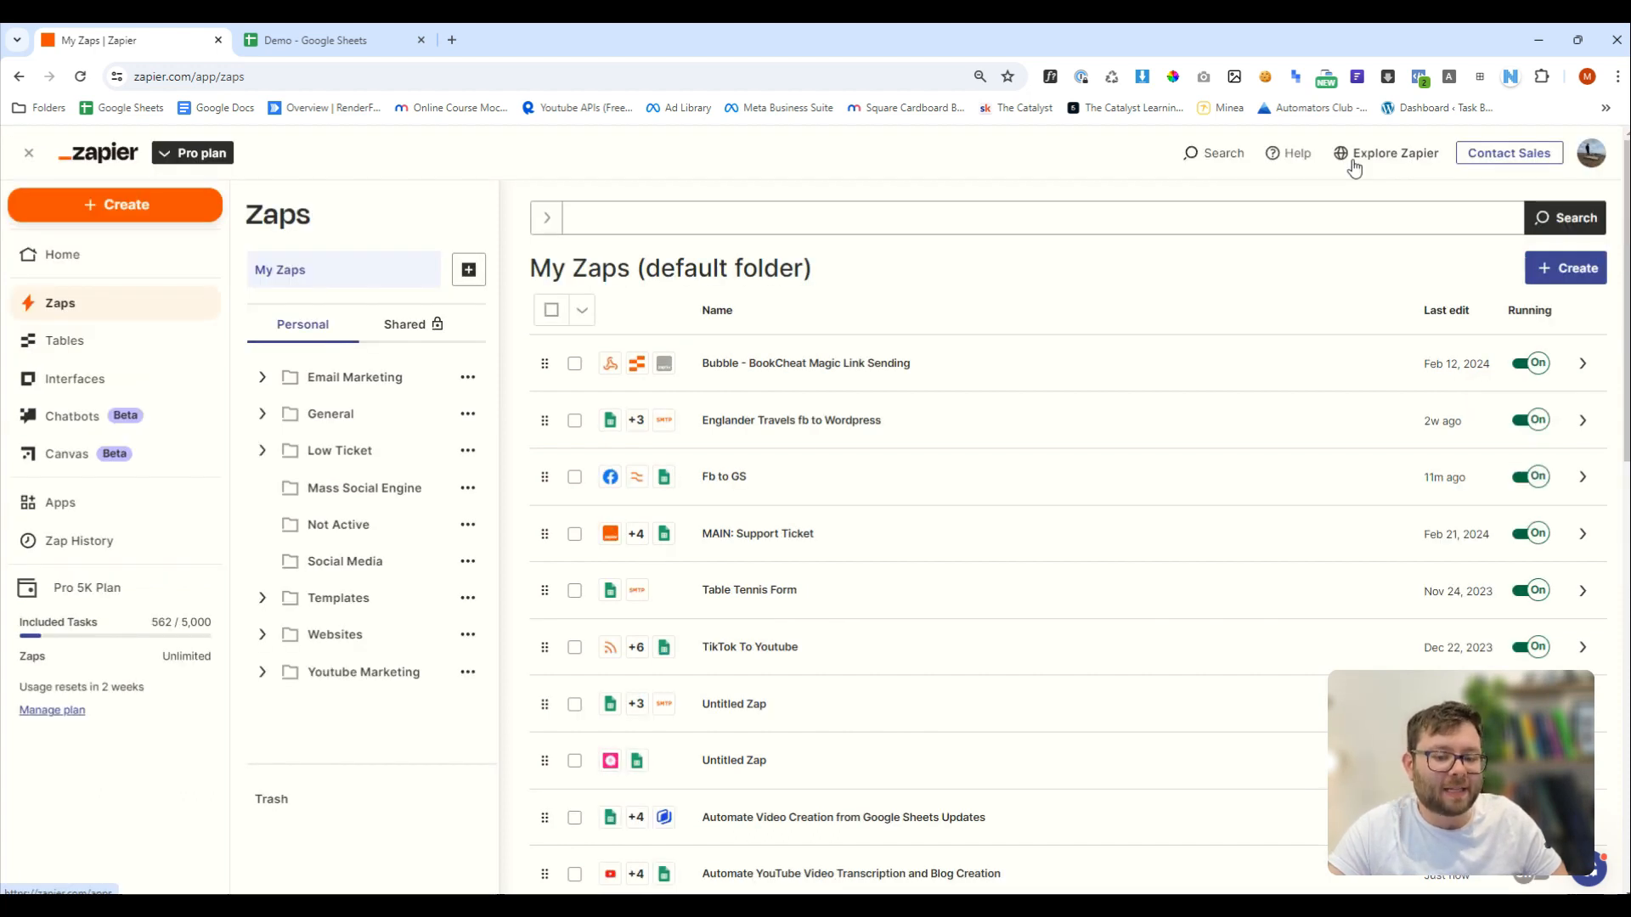
Explore the Zapier app directory and browse the apps in the Artificial Intelligence category
left_click(1363, 156)
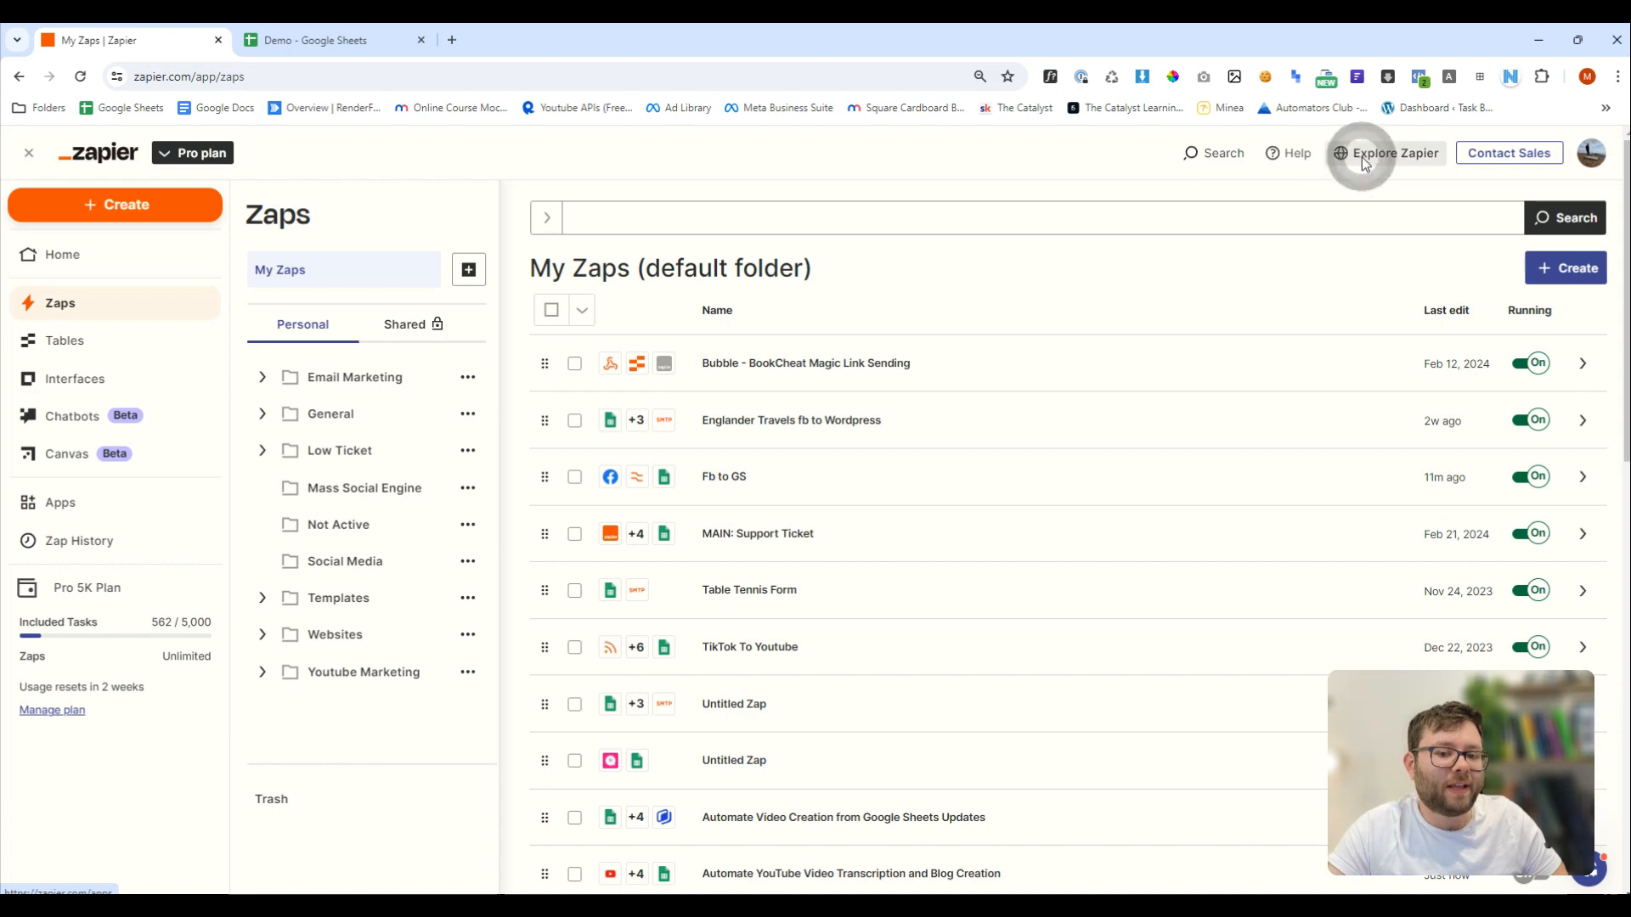
scroll(422, 364, "down", 2)
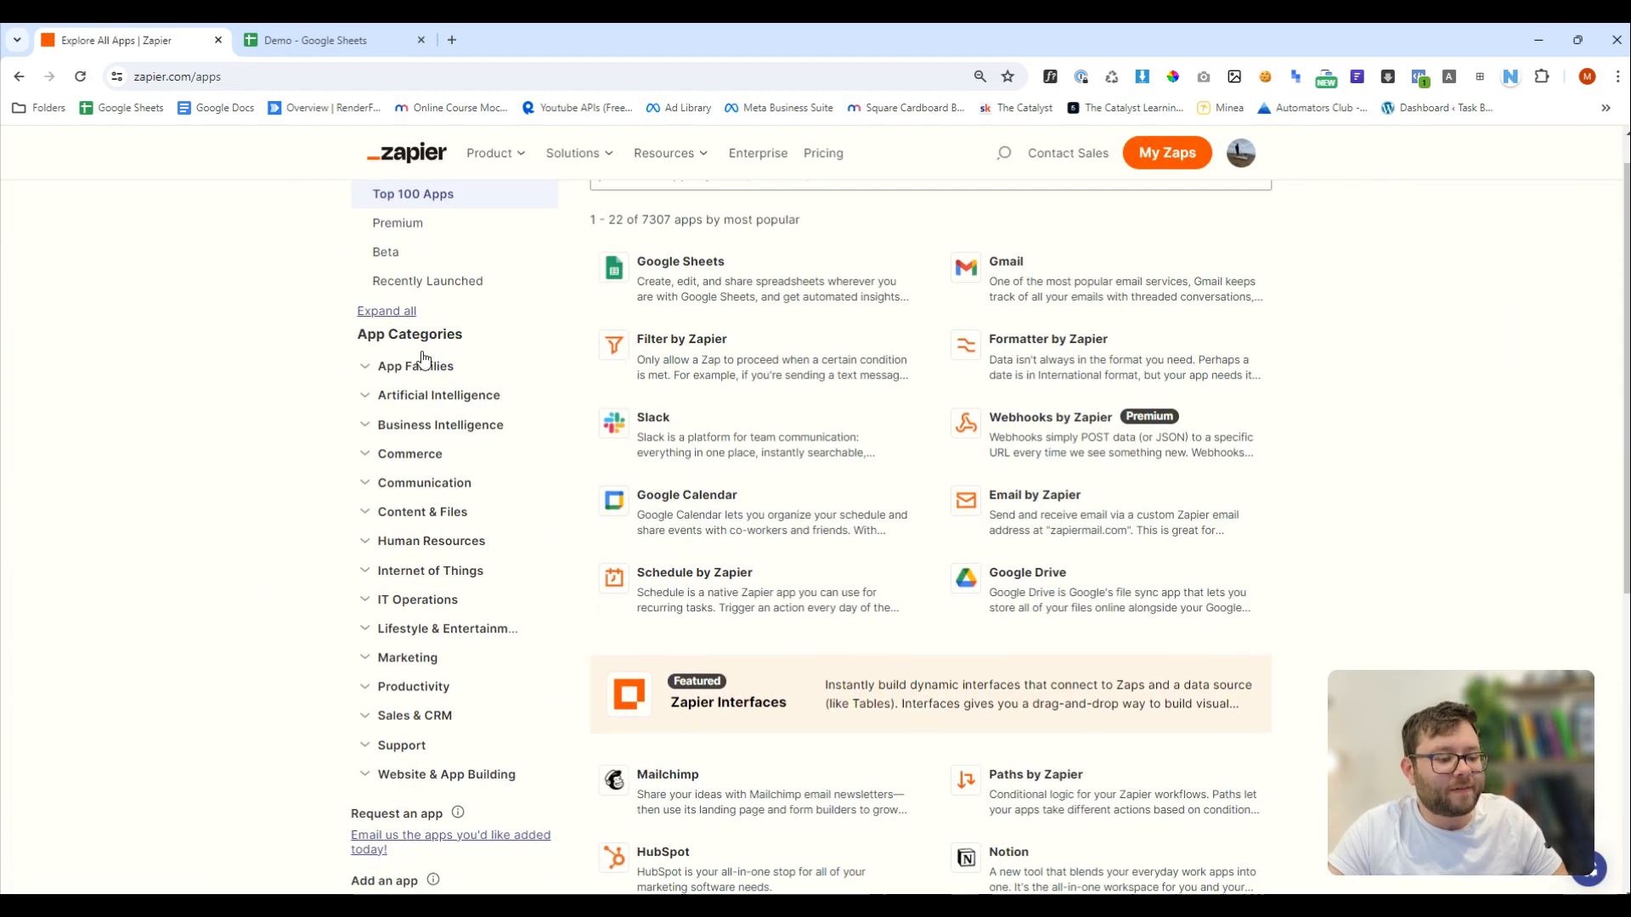
scroll(437, 480, "up", 2)
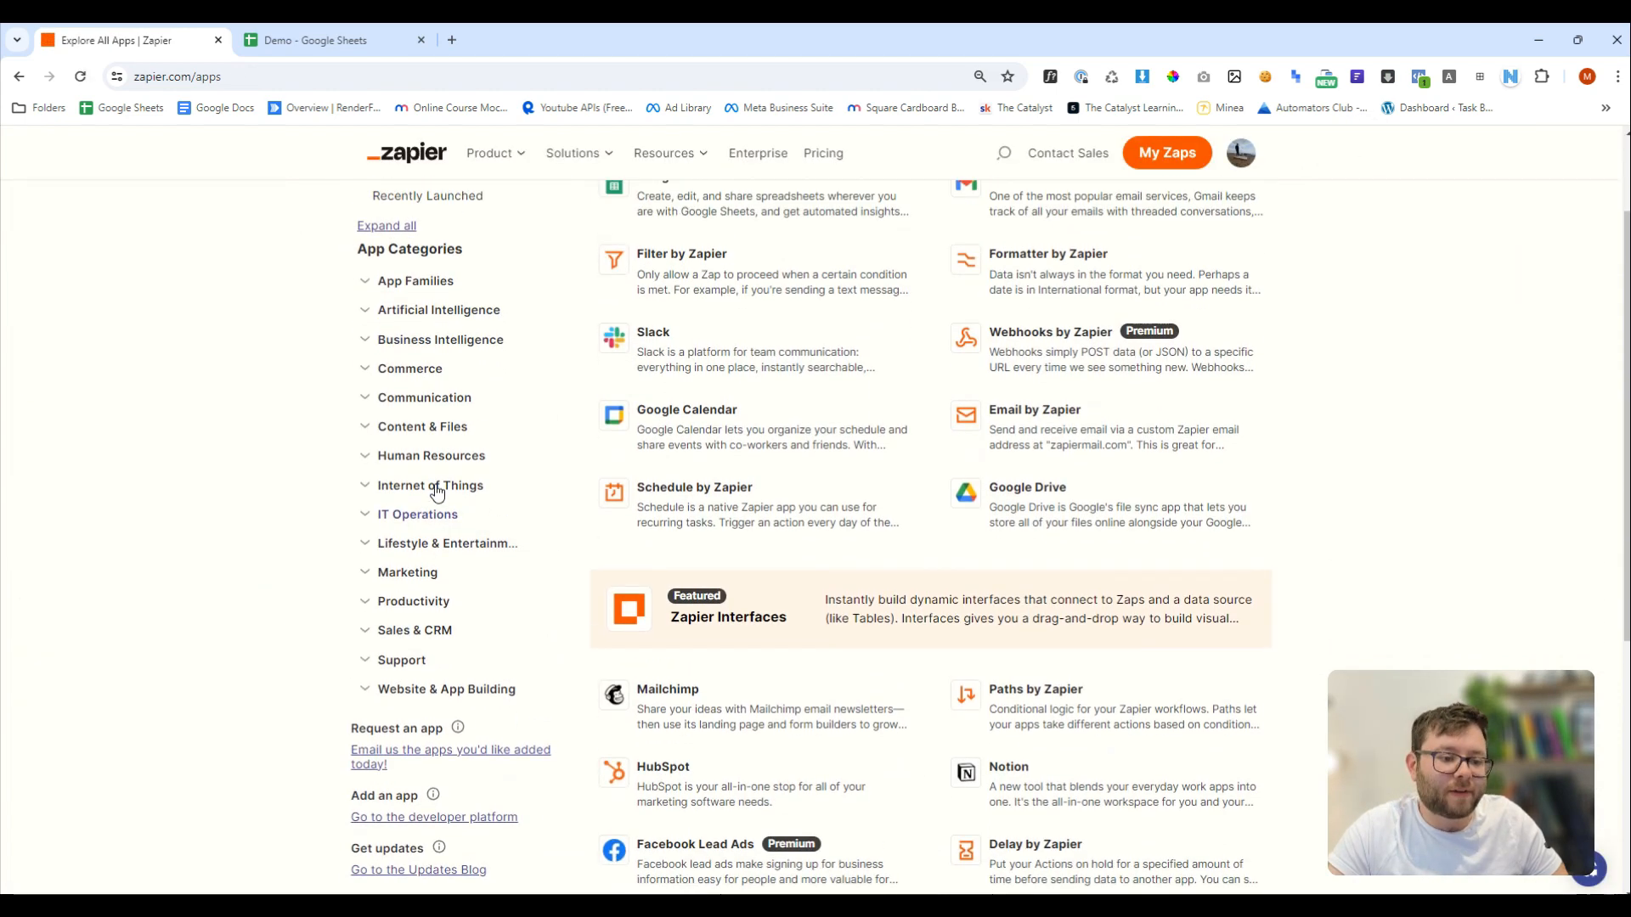
left_click(420, 437)
left_click(450, 469)
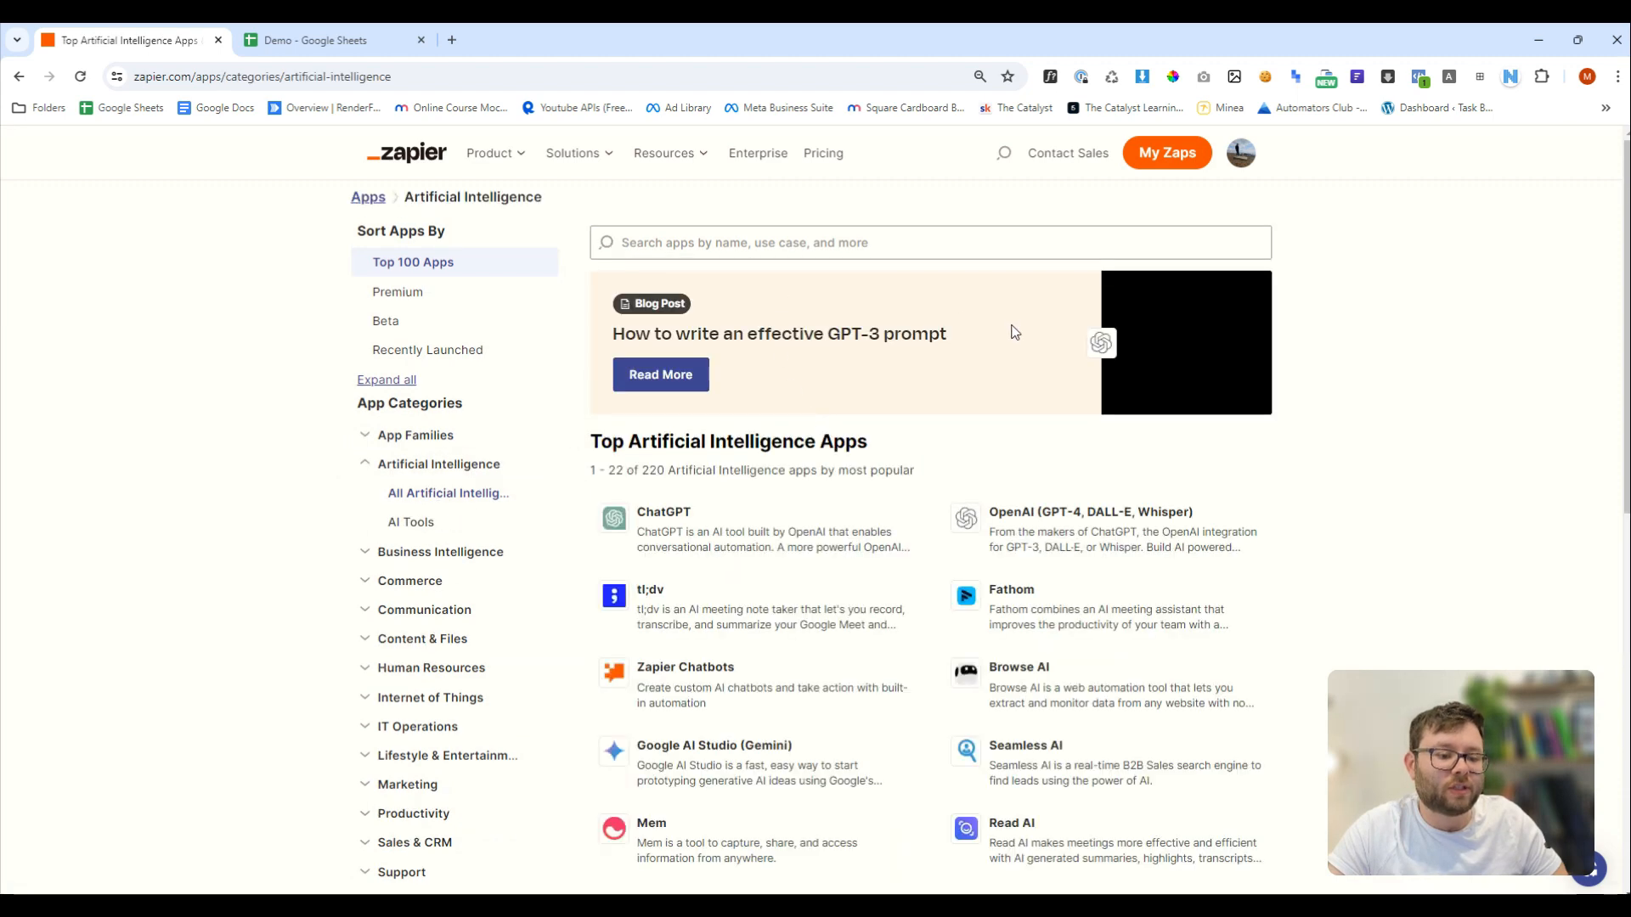
scroll(1014, 331, "down", 4)
scroll(884, 436, "up", 2)
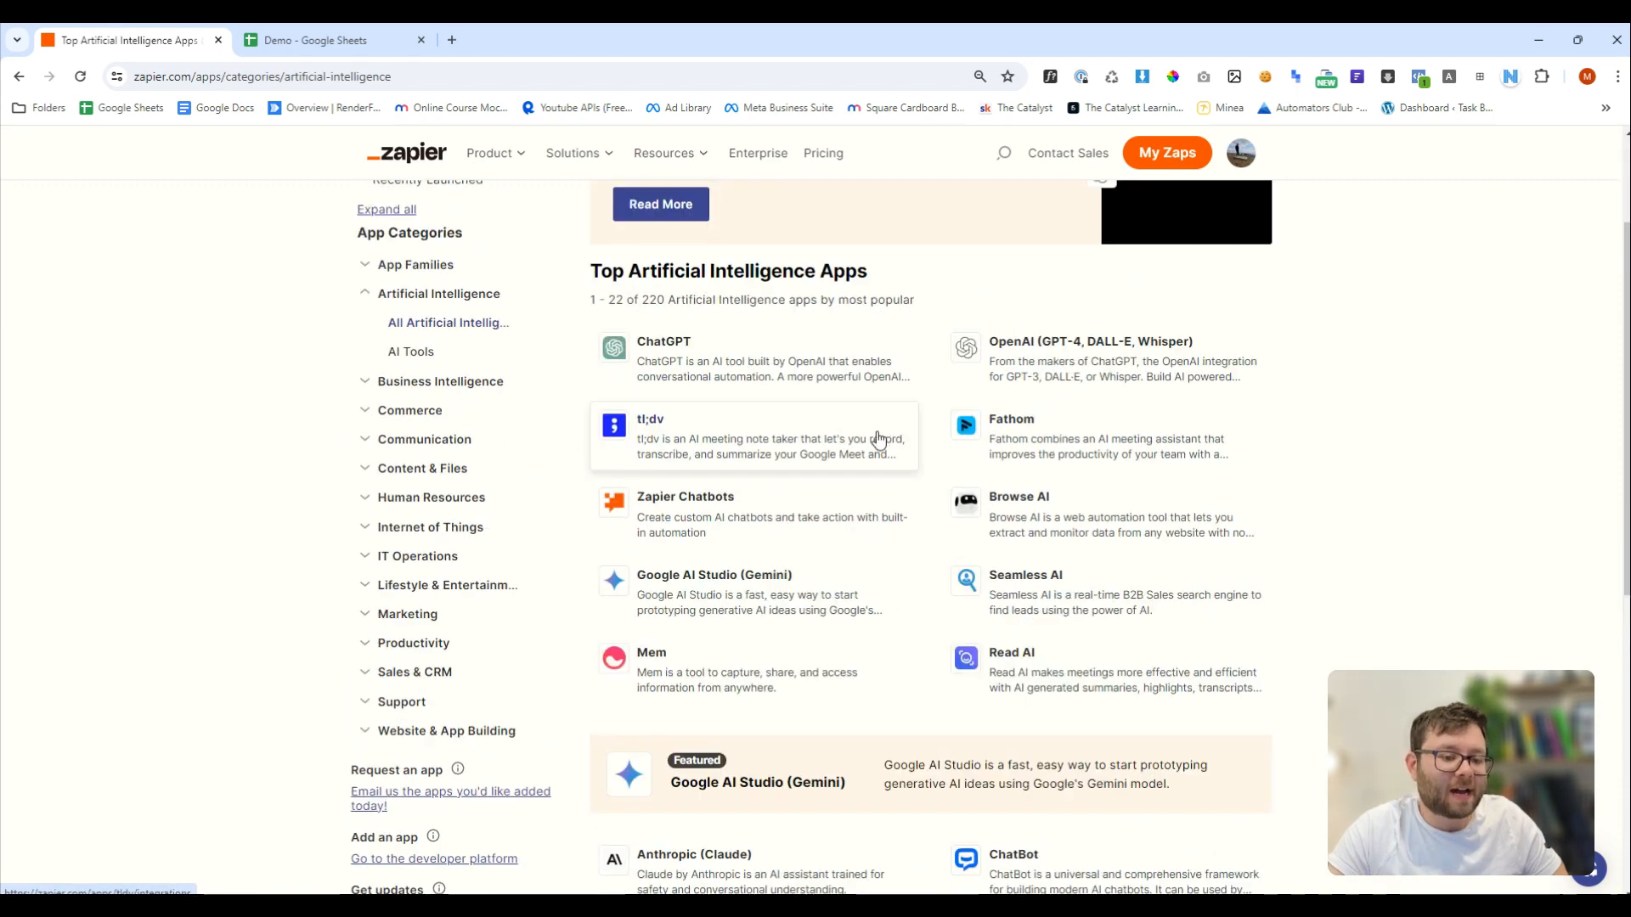
scroll(879, 438, "down", 3)
scroll(992, 589, "down", 3)
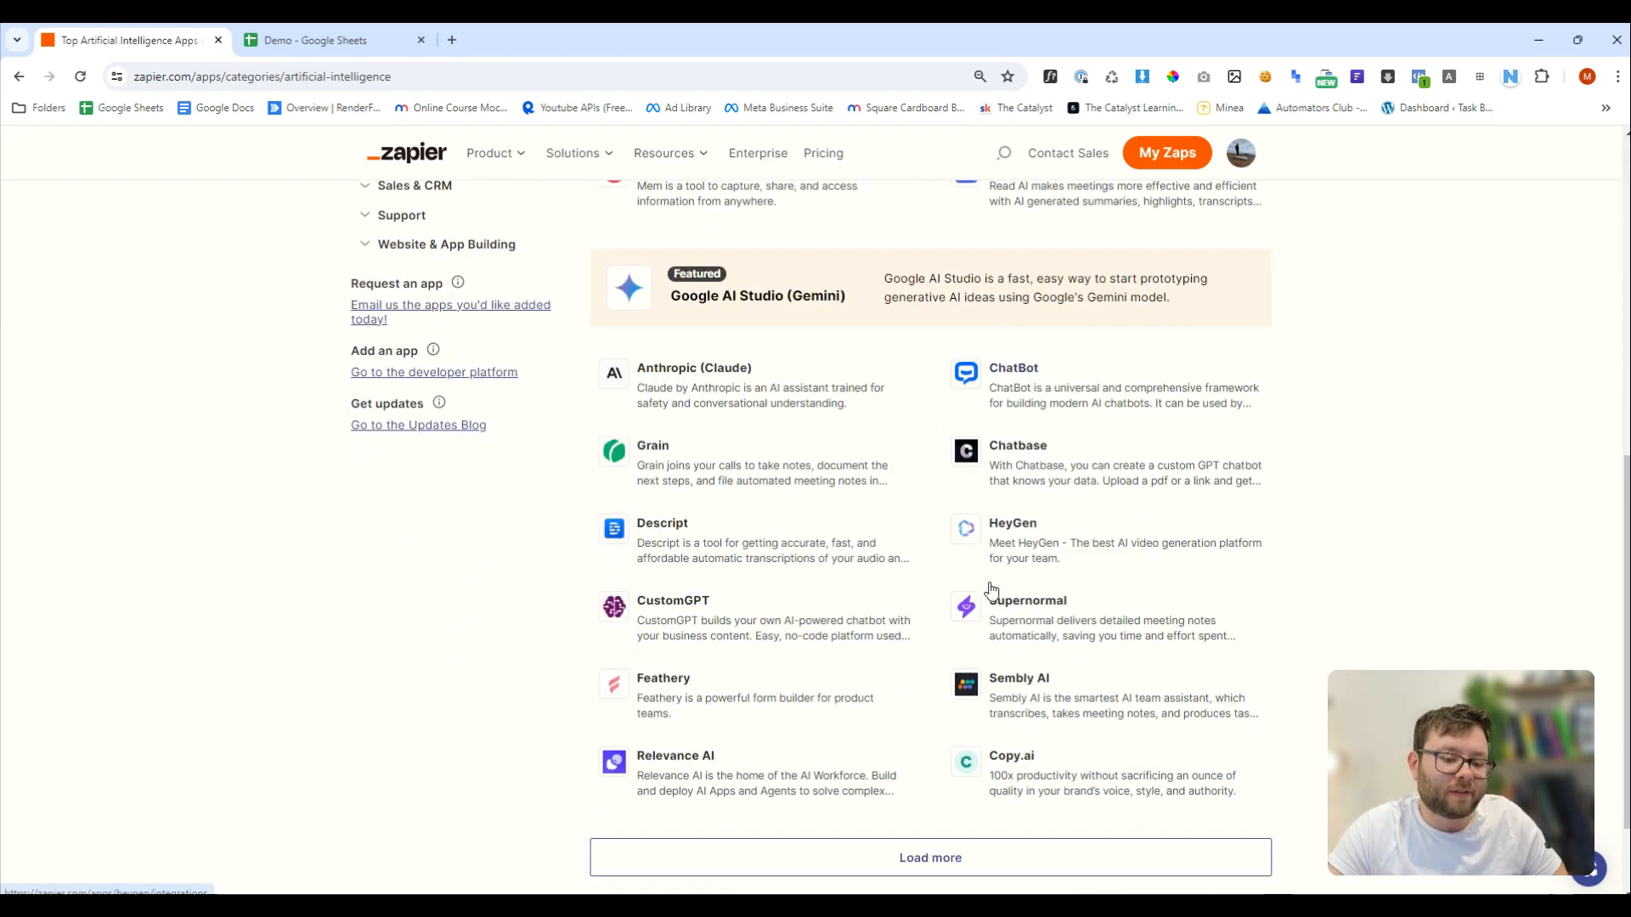
Open the Zapier Community site and look over its help and learning sections
left_click(747, 269)
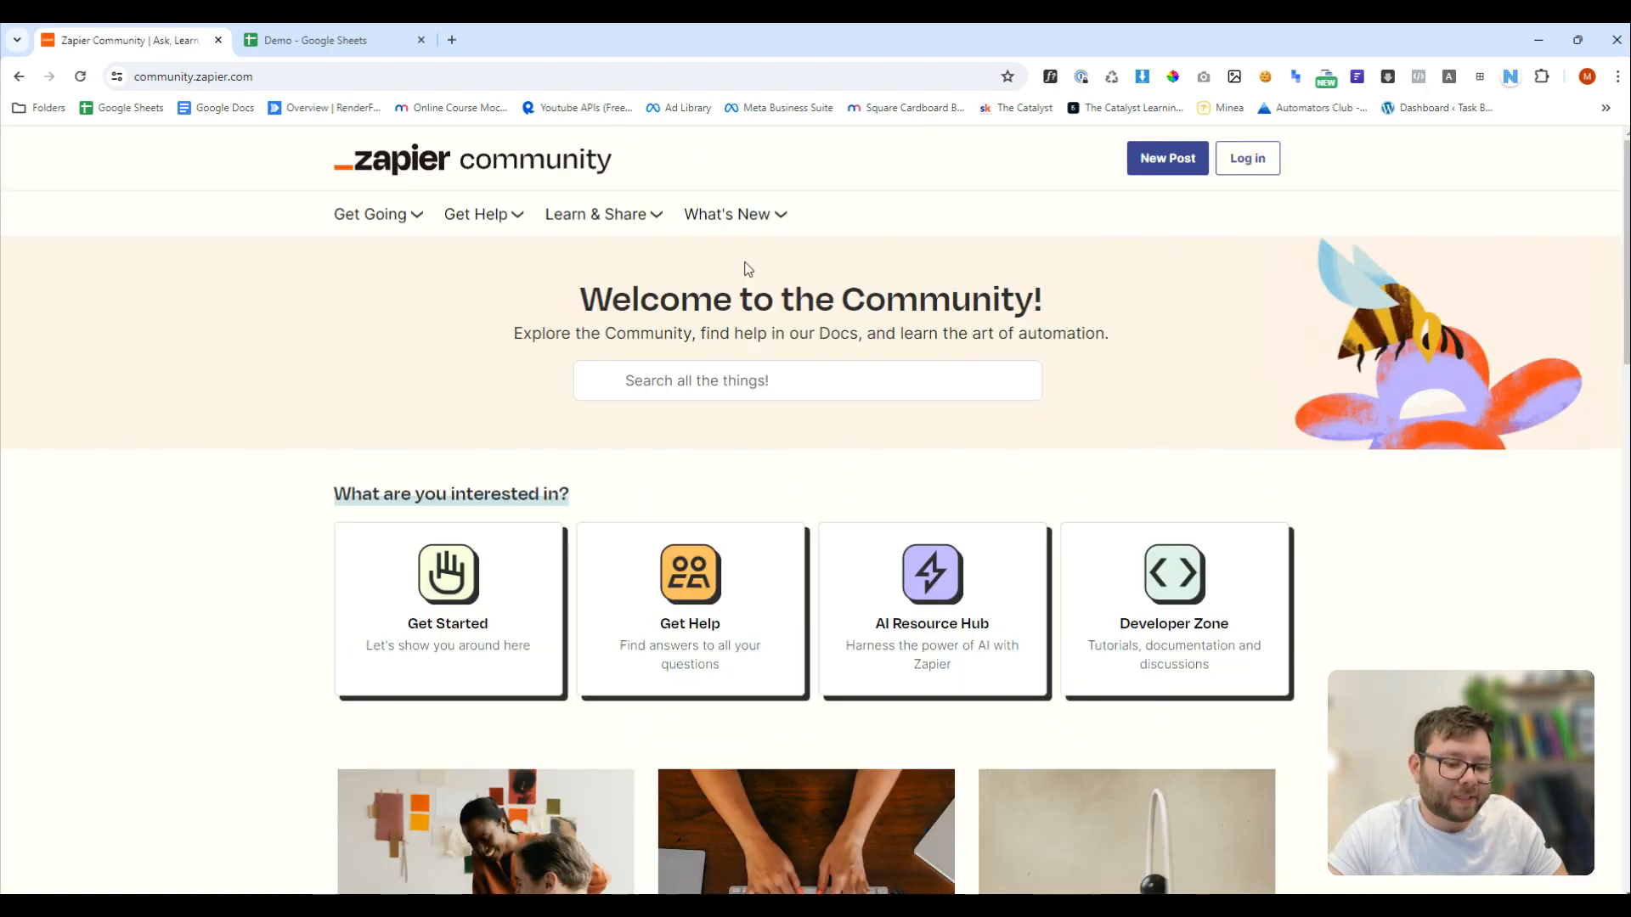
scroll(690, 344, "down", 3)
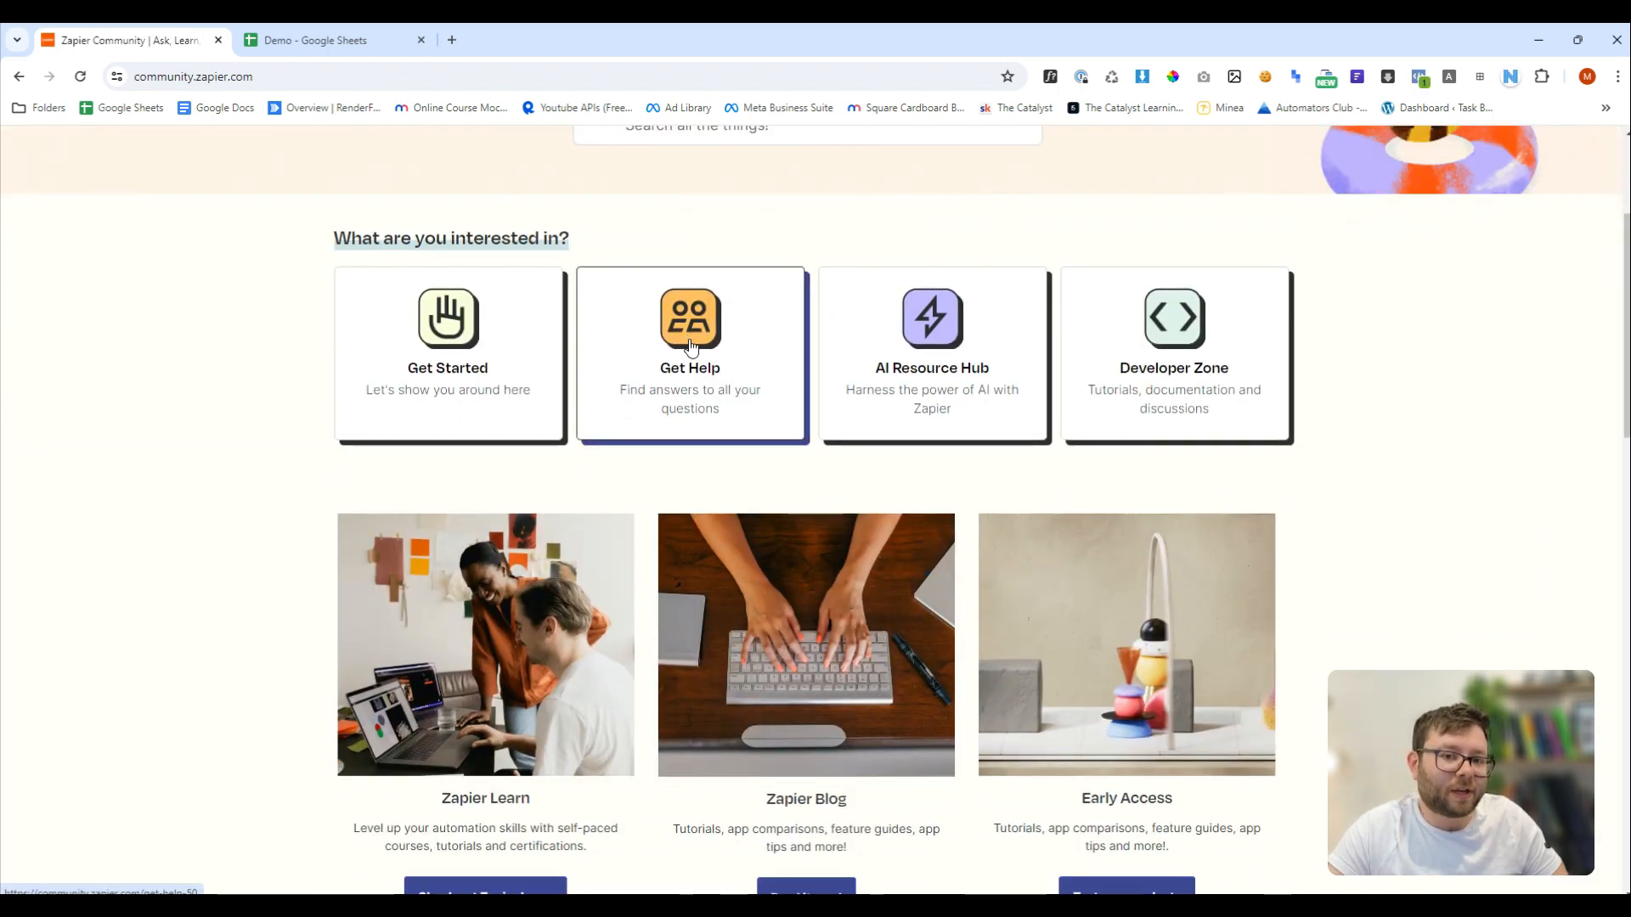